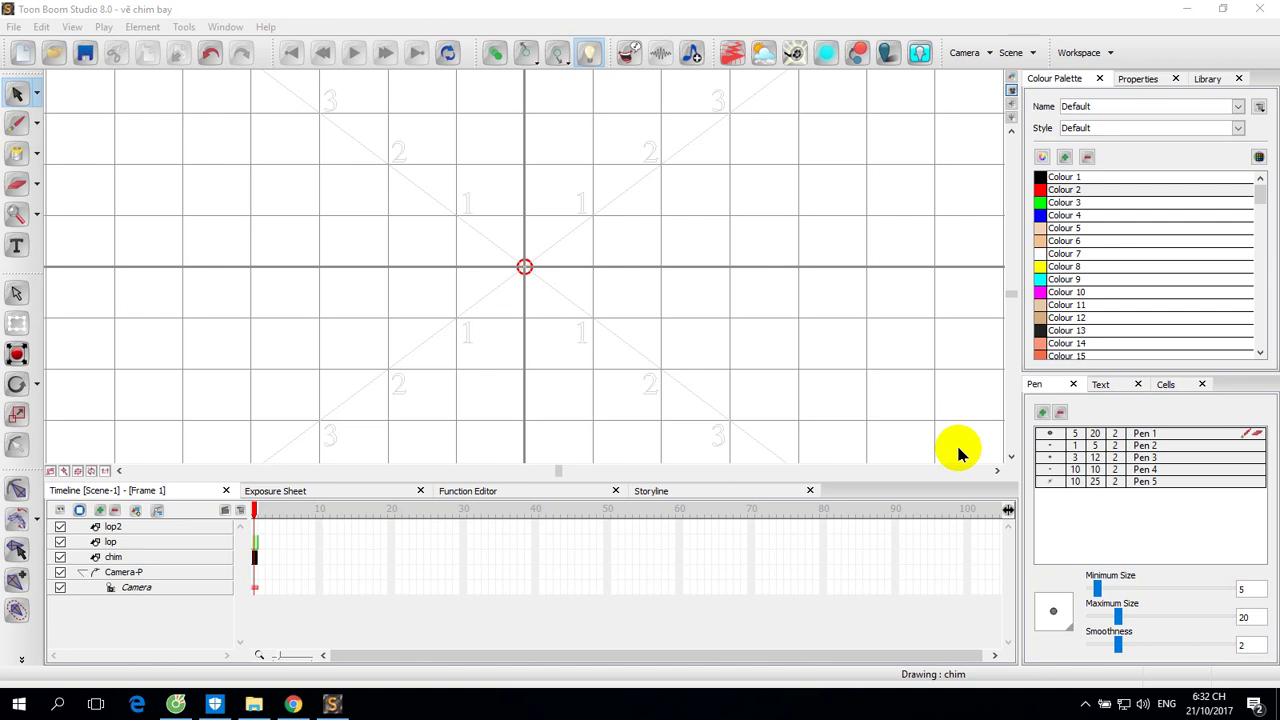
Sketch the bird's round head, neck, oval body and tail in red Colour 2 with the Brush on the lop layer.
left_click(14, 125)
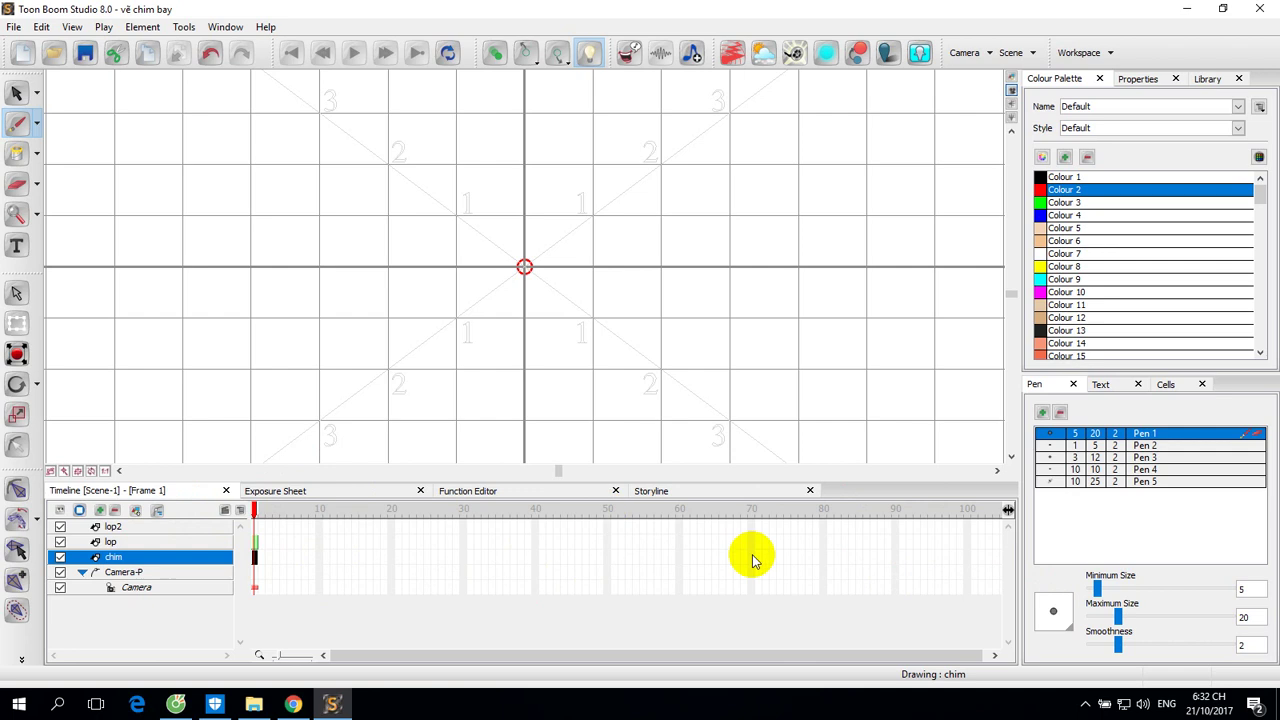
left_click(318, 497)
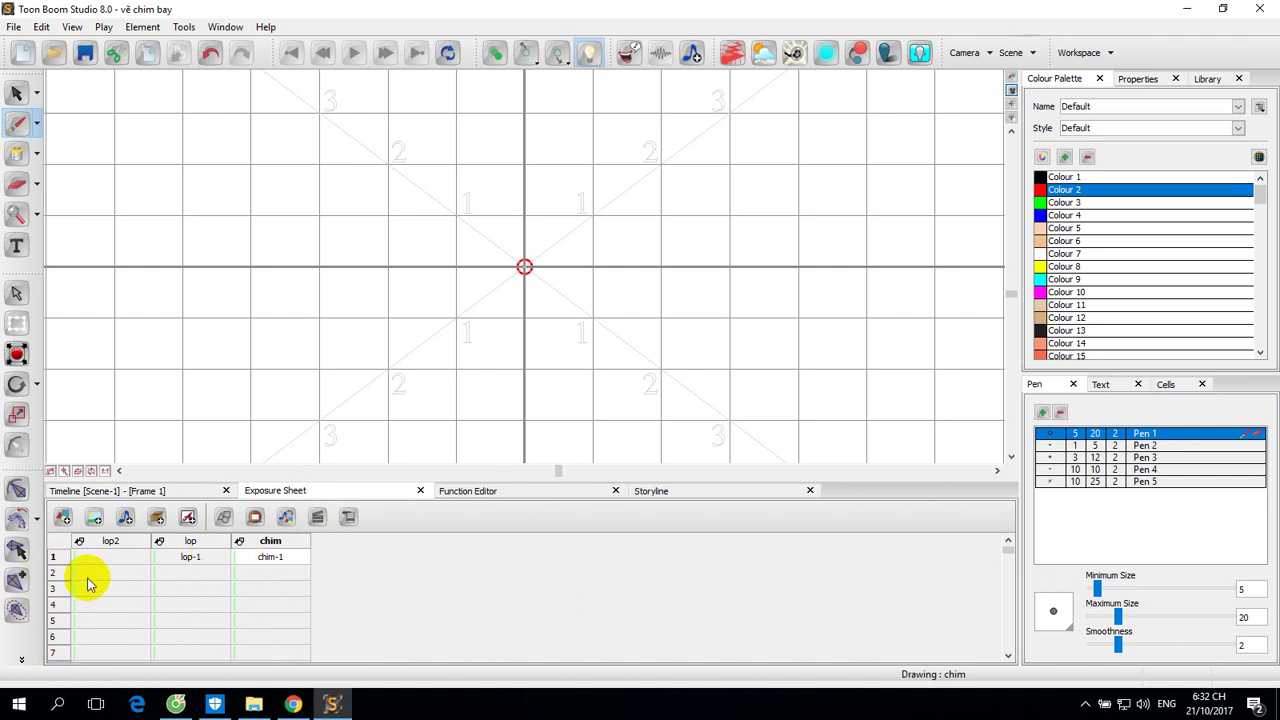
left_click(115, 493)
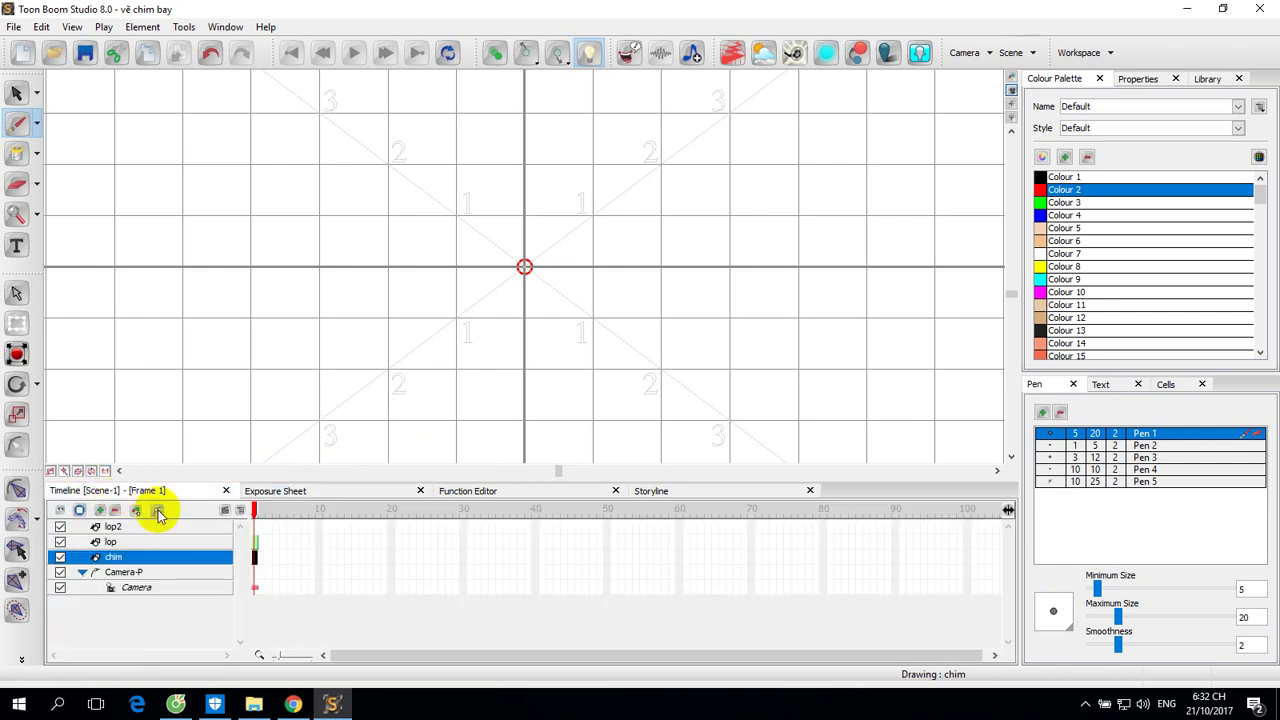
left_click(256, 541)
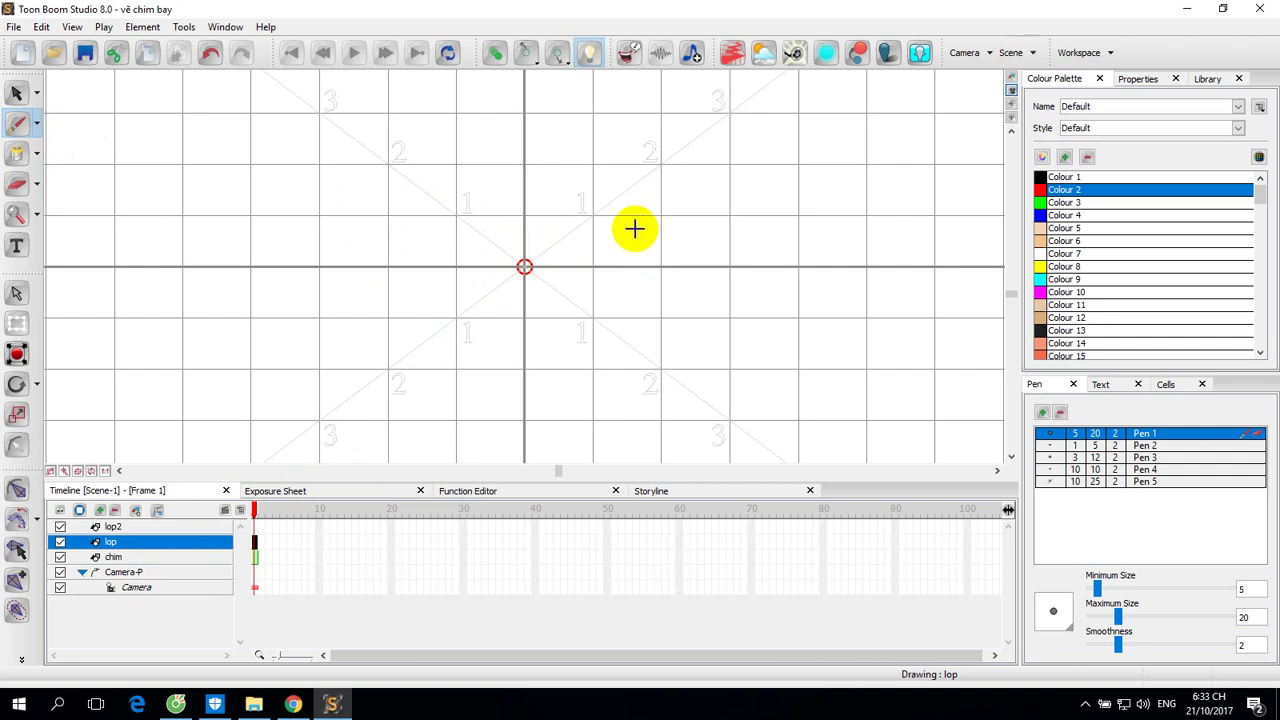
mouse_move(642, 216)
left_mouse_down()
mouse_move(585, 235)
mouse_move(595, 289)
mouse_move(633, 300)
mouse_move(673, 283)
mouse_move(684, 249)
mouse_move(646, 208)
left_mouse_up()
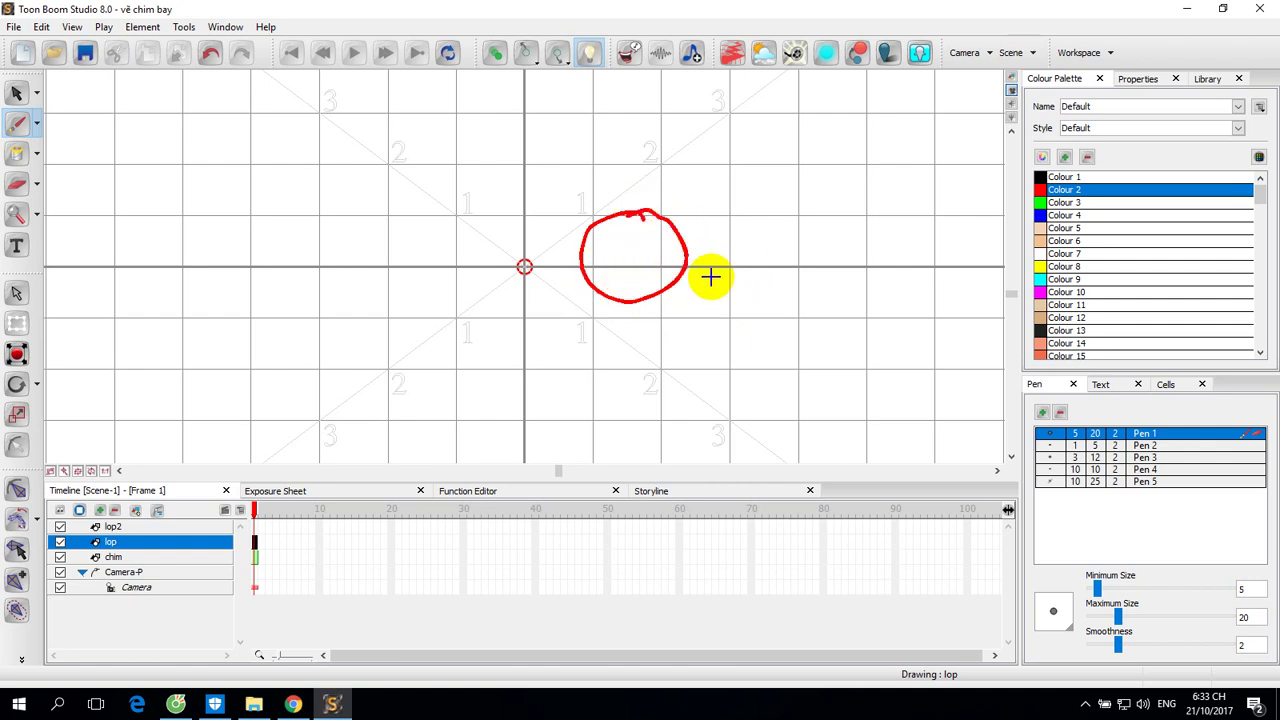
left_click_drag(668, 289, 686, 276)
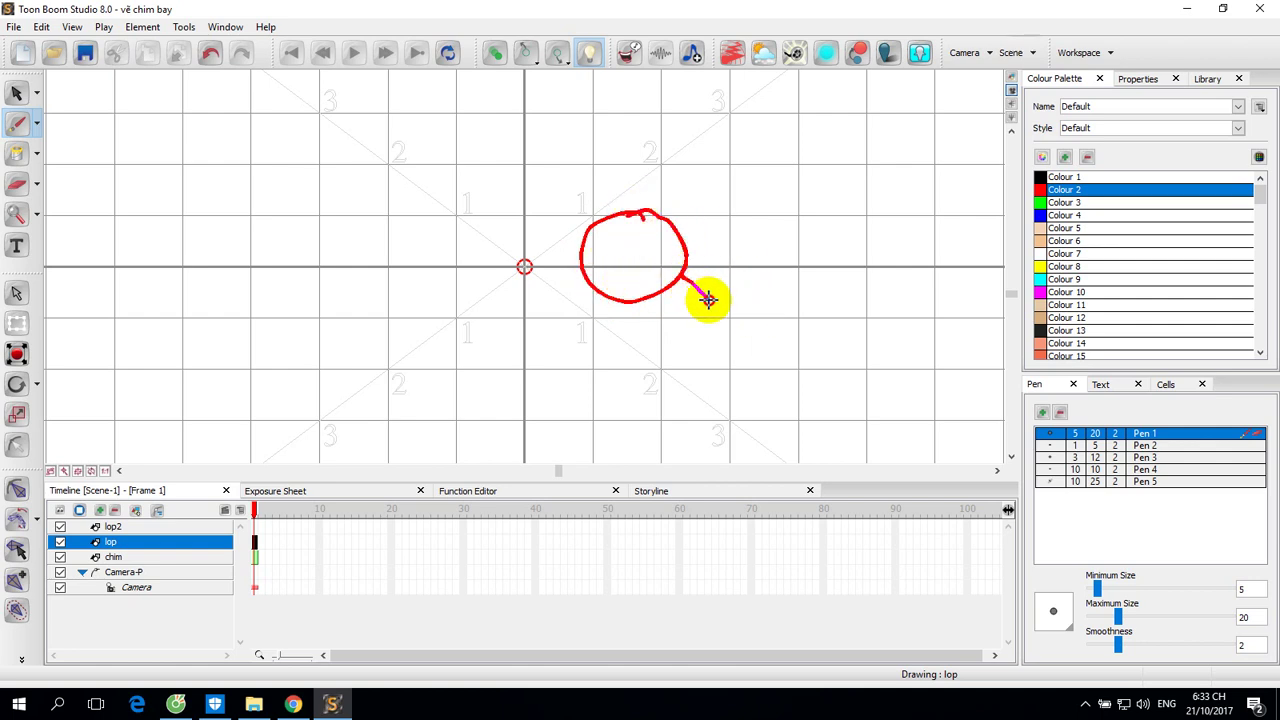
left_click_drag(691, 320, 649, 298)
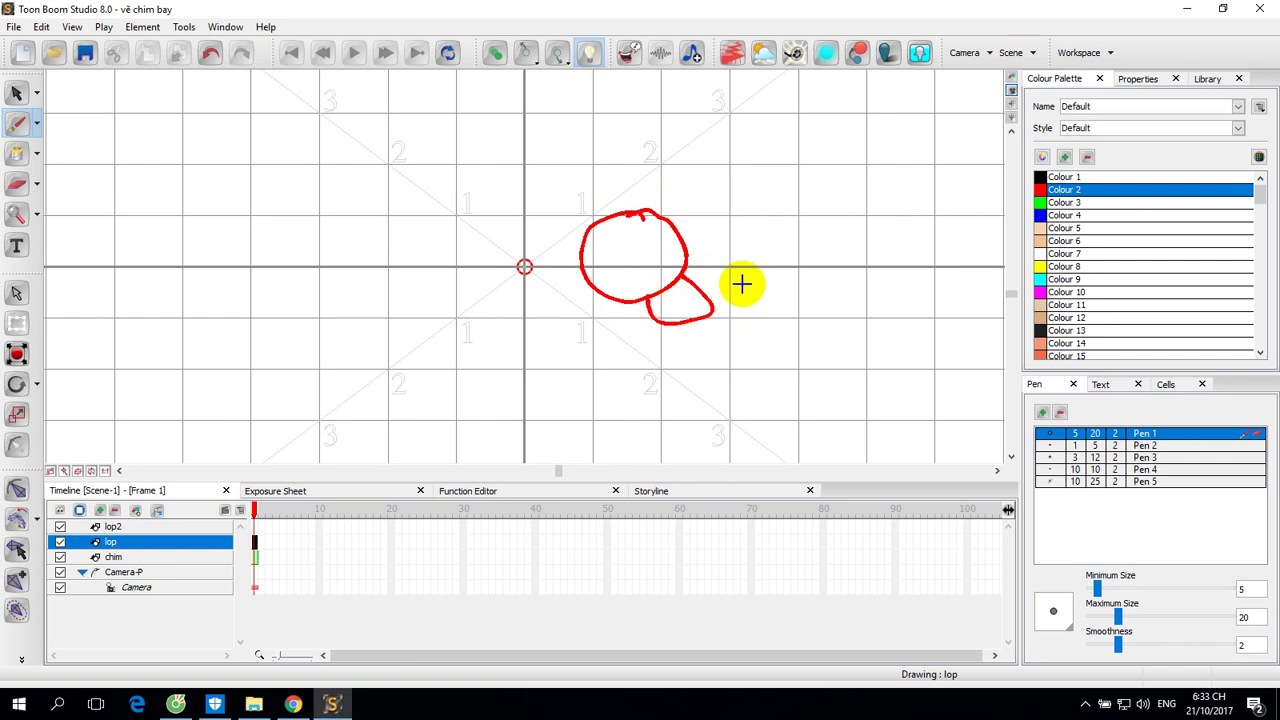
mouse_move(748, 276)
left_mouse_down()
mouse_move(682, 330)
mouse_move(687, 359)
mouse_move(717, 382)
mouse_move(844, 383)
mouse_move(919, 358)
mouse_move(942, 308)
mouse_move(889, 275)
mouse_move(730, 275)
left_mouse_up()
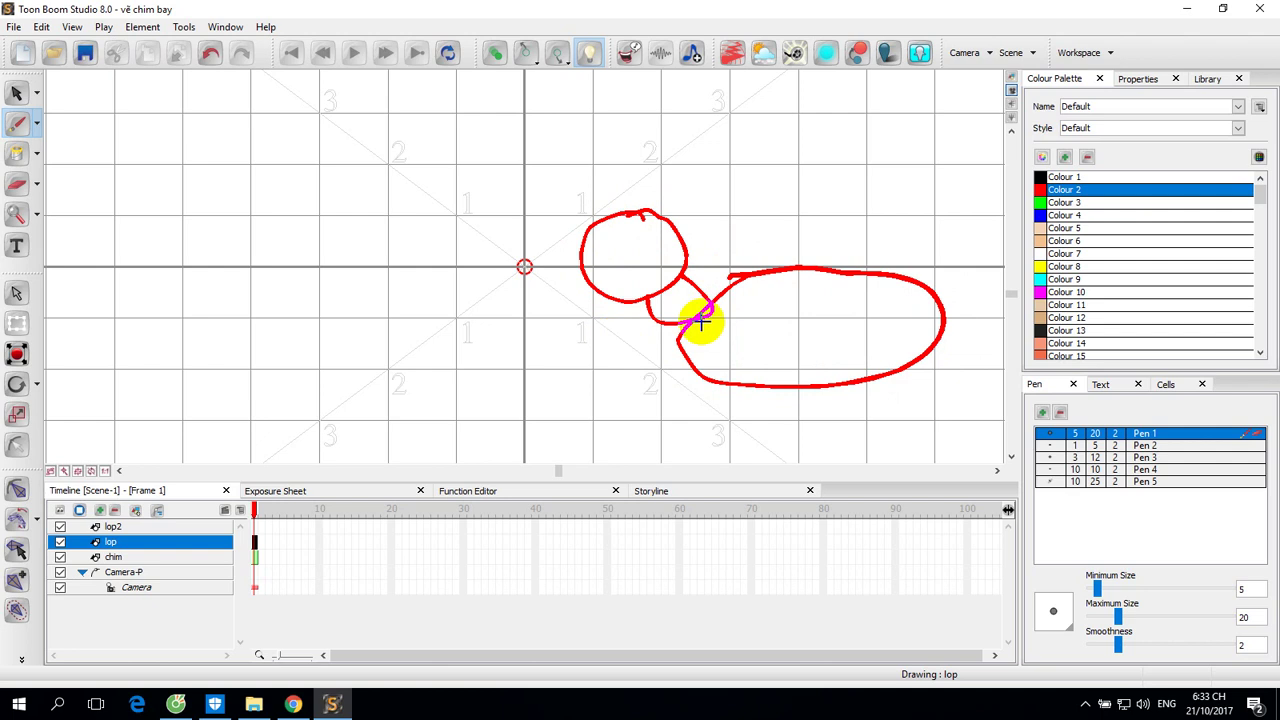
mouse_move(935, 294)
left_mouse_down()
mouse_move(1007, 269)
mouse_move(997, 321)
mouse_move(932, 345)
left_mouse_up()
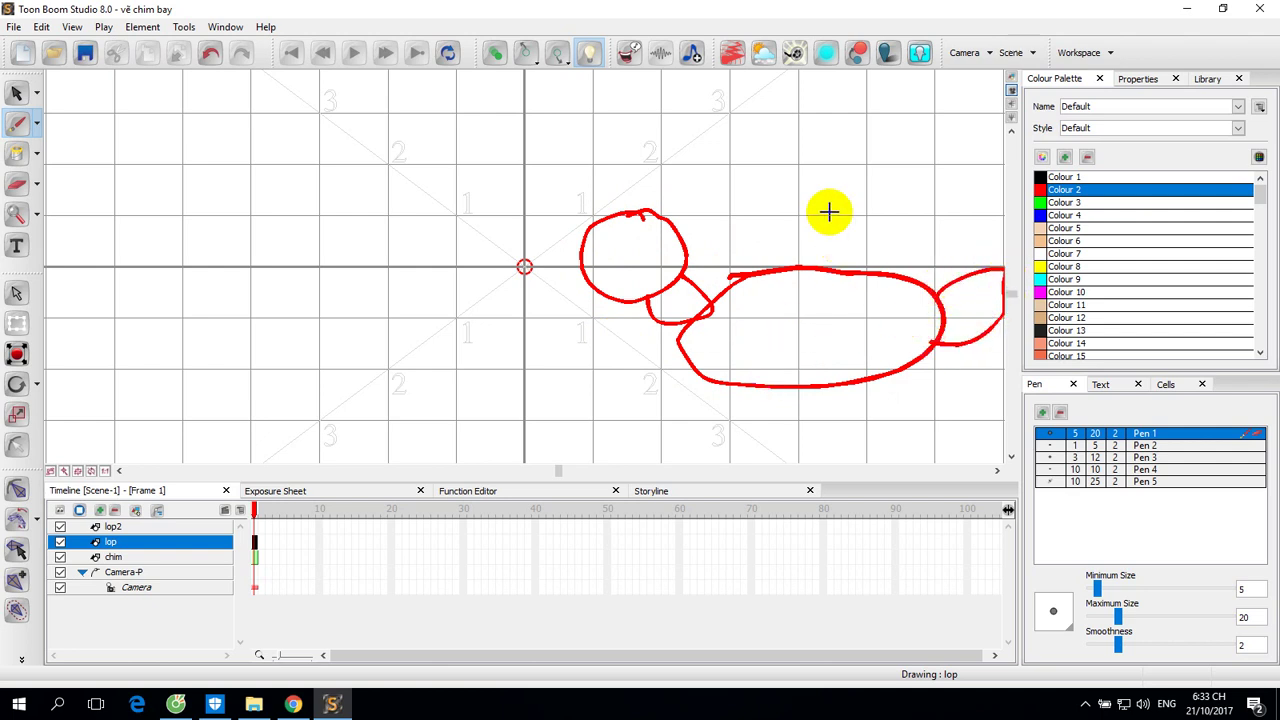
Sketch both raised wings and a small curve on the underside of the body in red on the lop layer.
mouse_move(768, 274)
left_mouse_down()
mouse_move(728, 333)
mouse_move(772, 353)
mouse_move(834, 335)
mouse_move(967, 246)
mouse_move(996, 207)
mouse_move(978, 192)
mouse_move(915, 205)
mouse_move(778, 246)
left_mouse_up()
mouse_move(666, 108)
left_mouse_down()
mouse_move(789, 250)
mouse_move(786, 235)
mouse_move(689, 145)
mouse_move(678, 108)
mouse_move(660, 107)
mouse_move(635, 153)
mouse_move(722, 298)
left_mouse_up()
left_click_drag(850, 383, 875, 389)
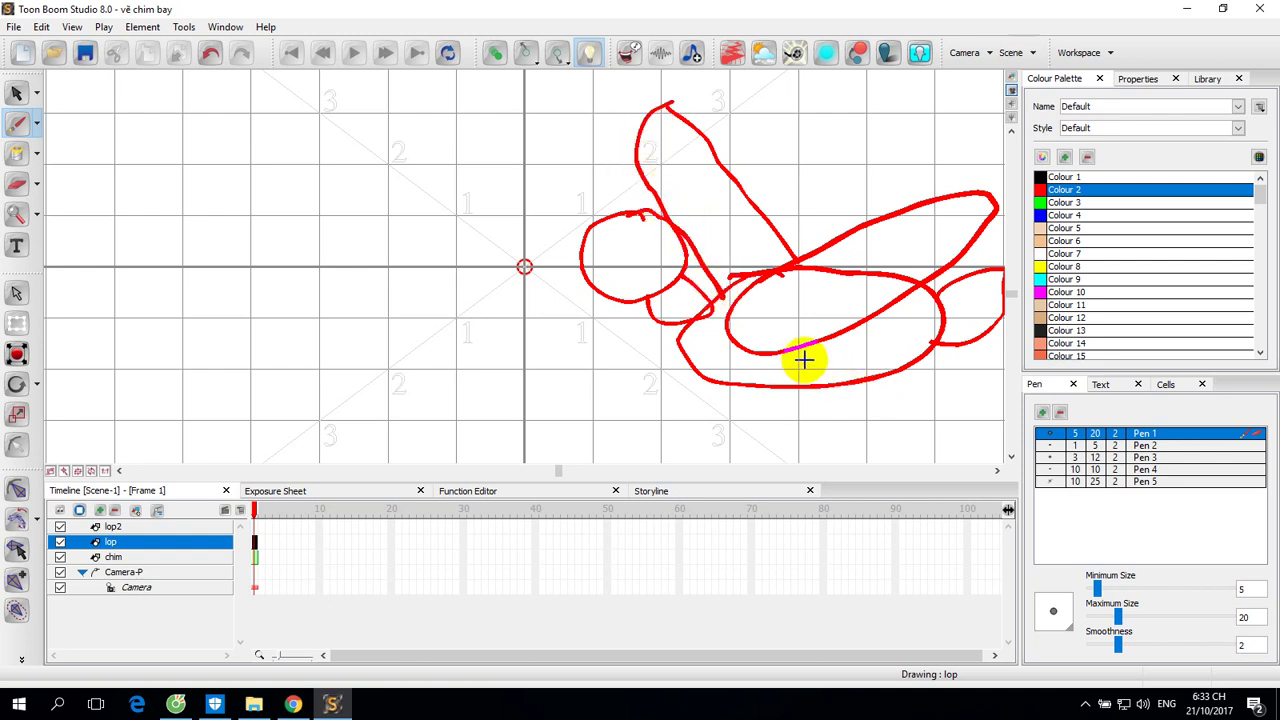
left_click_drag(806, 360, 866, 372)
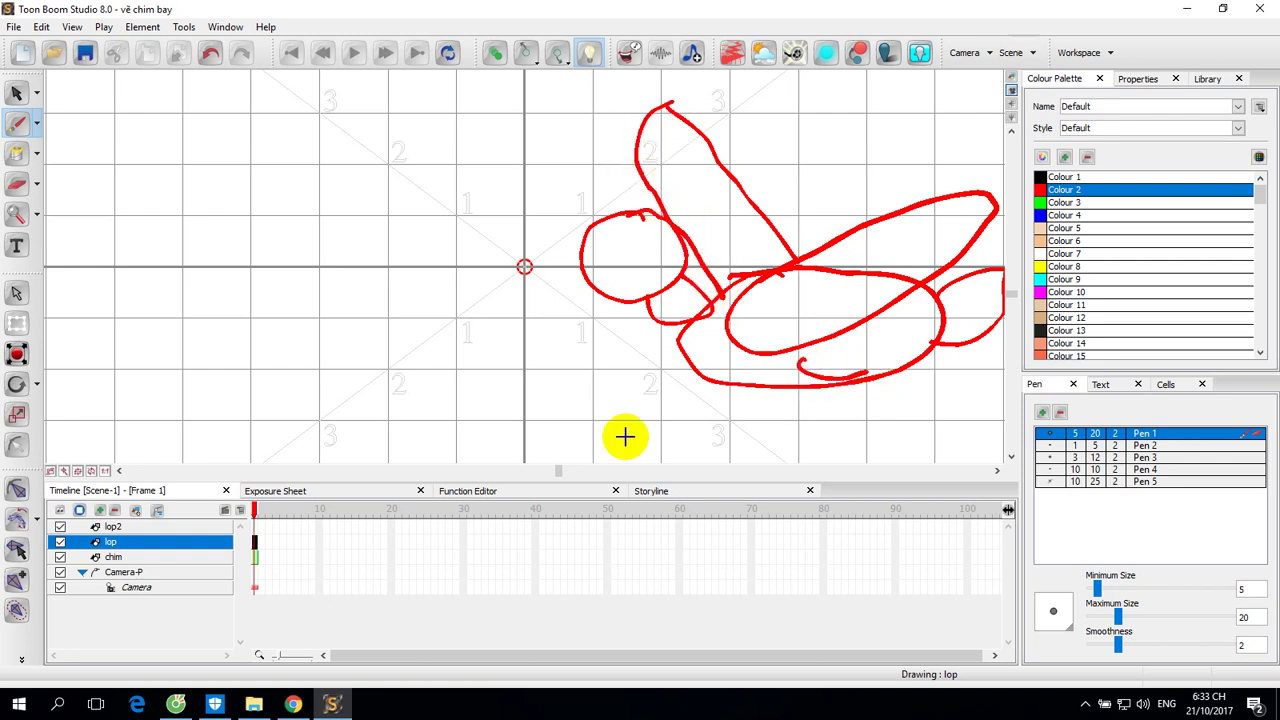
Draw the bird's eyes, beak and curved face guideline in red on the lop2 layer.
left_click(254, 526)
mouse_move(598, 267)
left_mouse_down()
mouse_move(632, 232)
mouse_move(661, 225)
mouse_move(592, 254)
mouse_move(648, 212)
mouse_move(591, 273)
mouse_move(630, 252)
left_mouse_up()
left_click_drag(624, 222, 588, 258)
mouse_move(596, 272)
left_mouse_down()
mouse_move(570, 326)
mouse_move(618, 299)
left_mouse_up()
mouse_move(704, 270)
left_mouse_down()
mouse_move(716, 288)
mouse_move(677, 271)
left_mouse_up()
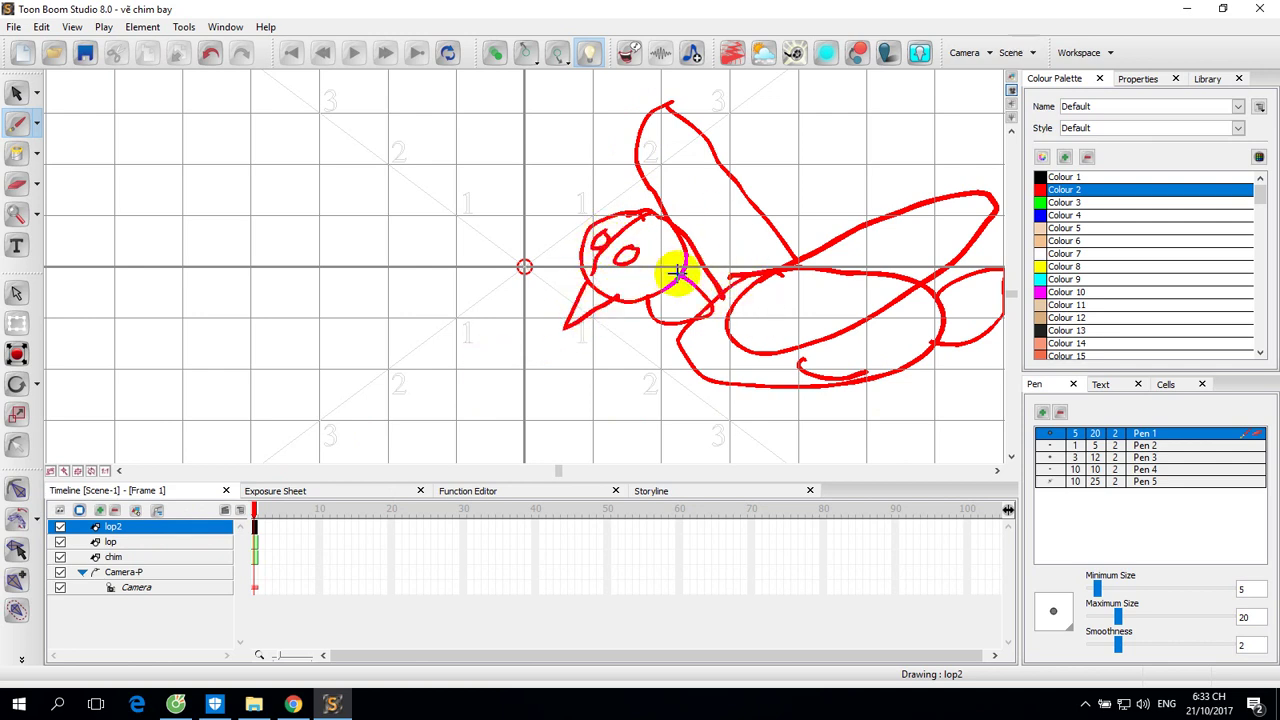
Trace the neck, body and feathered near wing in blue Colour 4 on the lop2 layer.
left_click(1050, 215)
left_click_drag(972, 193, 996, 213)
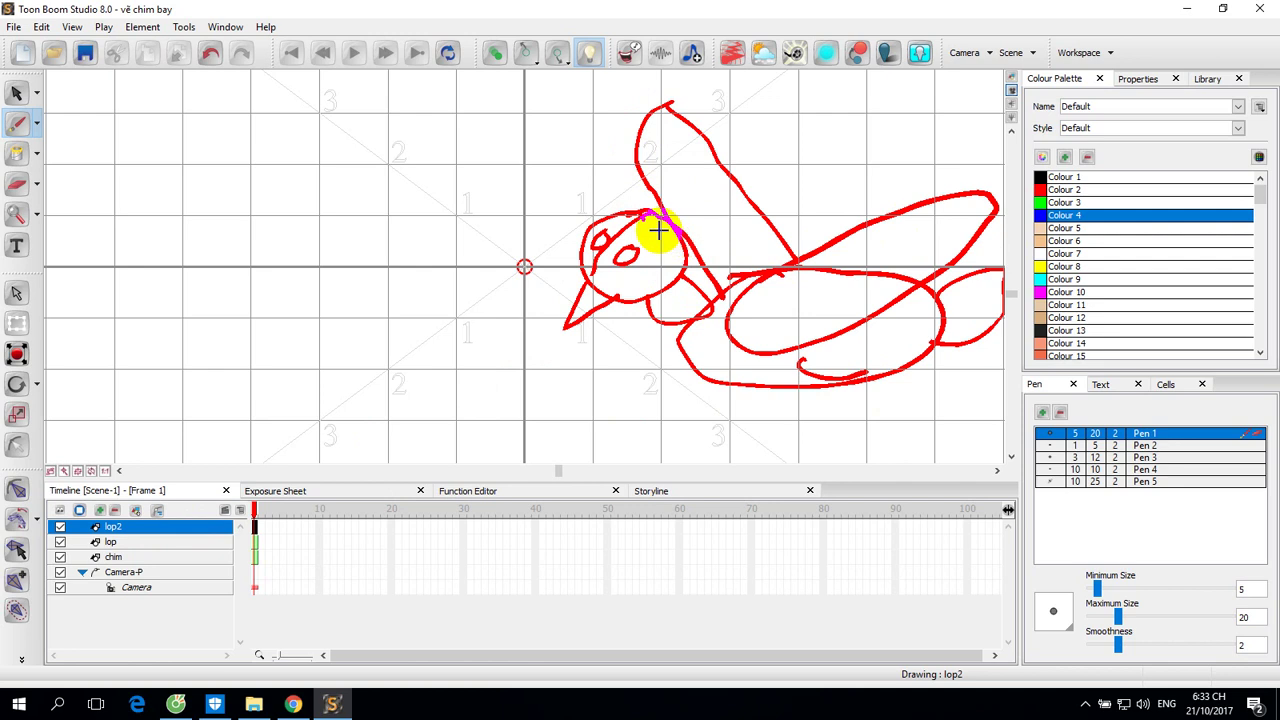
mouse_move(622, 298)
left_mouse_down()
mouse_move(642, 292)
mouse_move(651, 320)
mouse_move(685, 332)
left_mouse_up()
left_click_drag(677, 272, 709, 302)
mouse_move(728, 278)
left_mouse_down()
mouse_move(759, 268)
mouse_move(681, 311)
mouse_move(685, 360)
mouse_move(703, 377)
mouse_move(824, 383)
mouse_move(914, 364)
mouse_move(950, 322)
left_mouse_up()
mouse_move(810, 253)
left_mouse_down()
mouse_move(782, 268)
mouse_move(1001, 188)
mouse_move(925, 234)
mouse_move(977, 222)
mouse_move(934, 252)
mouse_move(949, 254)
mouse_move(920, 293)
mouse_move(822, 350)
left_mouse_up()
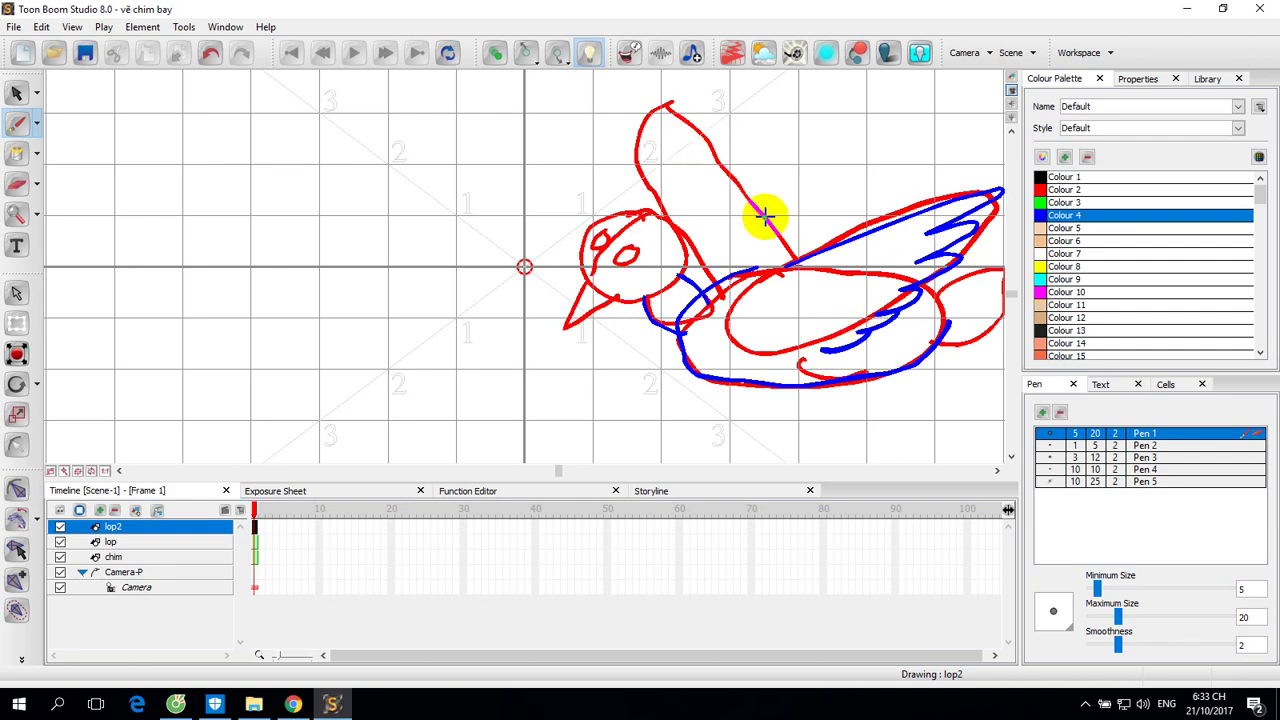
Add feather lines to the near wing, draw the feathered far wing and reinforce the body outline in blue.
mouse_move(793, 245)
left_mouse_down()
mouse_move(709, 133)
mouse_move(670, 106)
mouse_move(661, 190)
mouse_move(695, 241)
mouse_move(704, 287)
mouse_move(748, 343)
mouse_move(792, 360)
mouse_move(809, 298)
mouse_move(868, 278)
left_mouse_up()
mouse_move(775, 321)
left_mouse_down()
mouse_move(906, 249)
mouse_move(846, 251)
mouse_move(918, 222)
left_mouse_up()
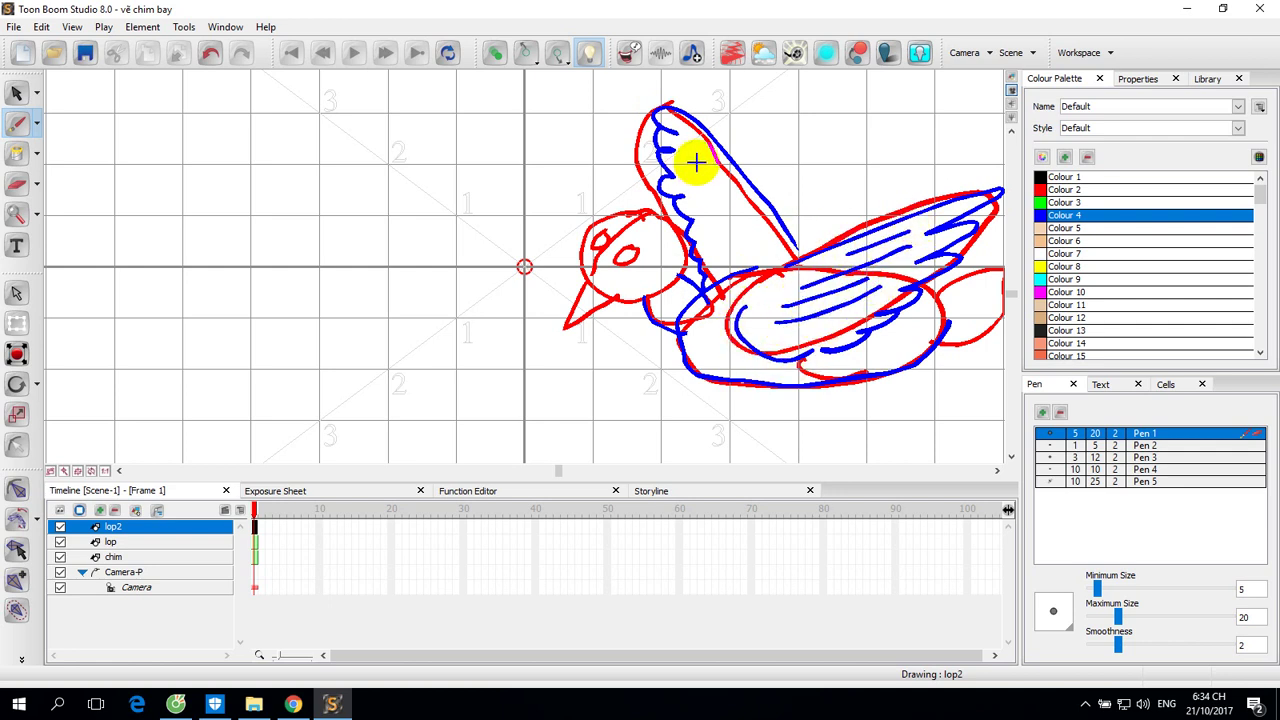
mouse_move(697, 163)
left_mouse_down()
mouse_move(732, 214)
mouse_move(723, 229)
left_mouse_up()
left_click_drag(705, 219, 724, 261)
left_click(743, 254)
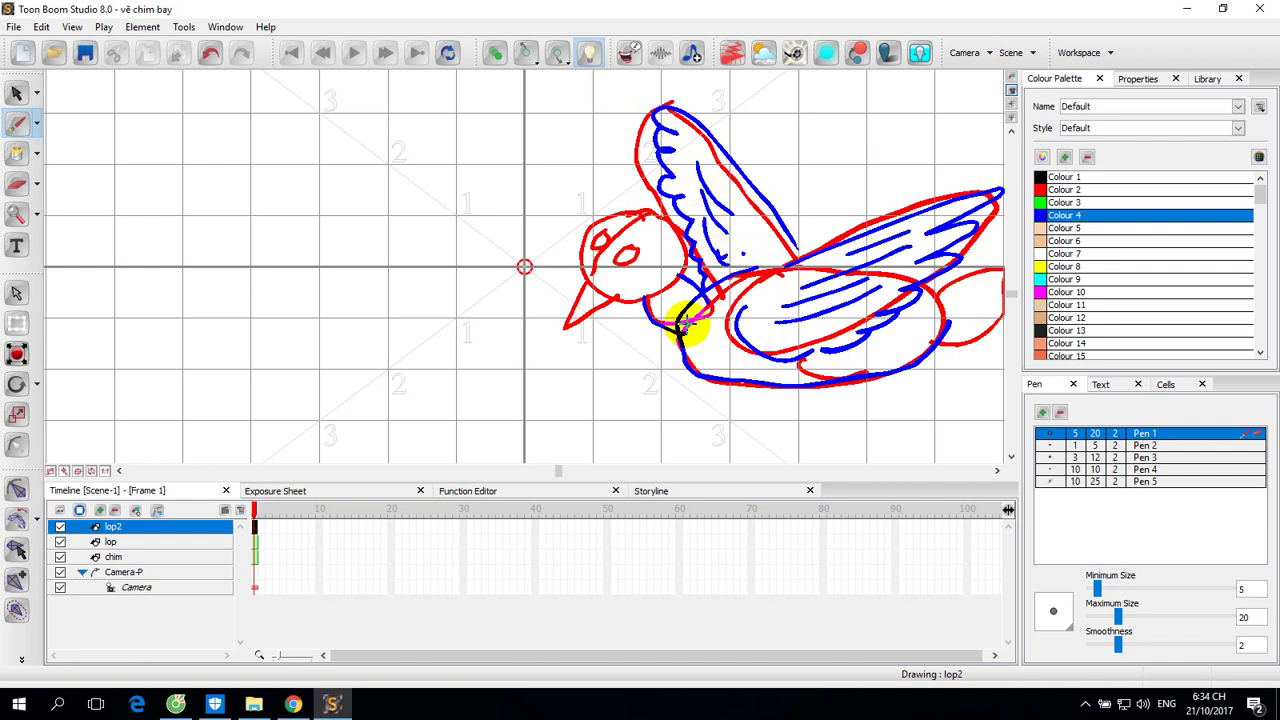
mouse_move(686, 322)
left_mouse_down()
mouse_move(718, 373)
mouse_move(820, 386)
left_mouse_up()
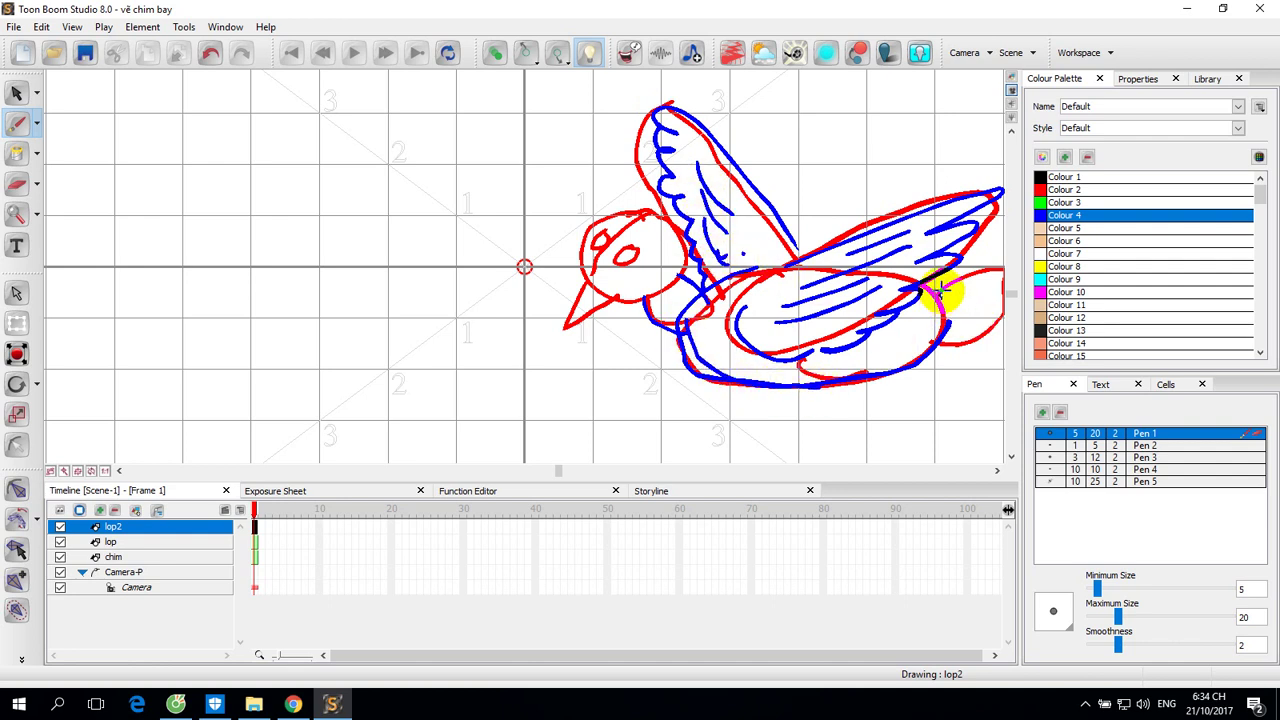
mouse_move(941, 290)
left_mouse_down()
mouse_move(876, 330)
mouse_move(880, 366)
left_mouse_up()
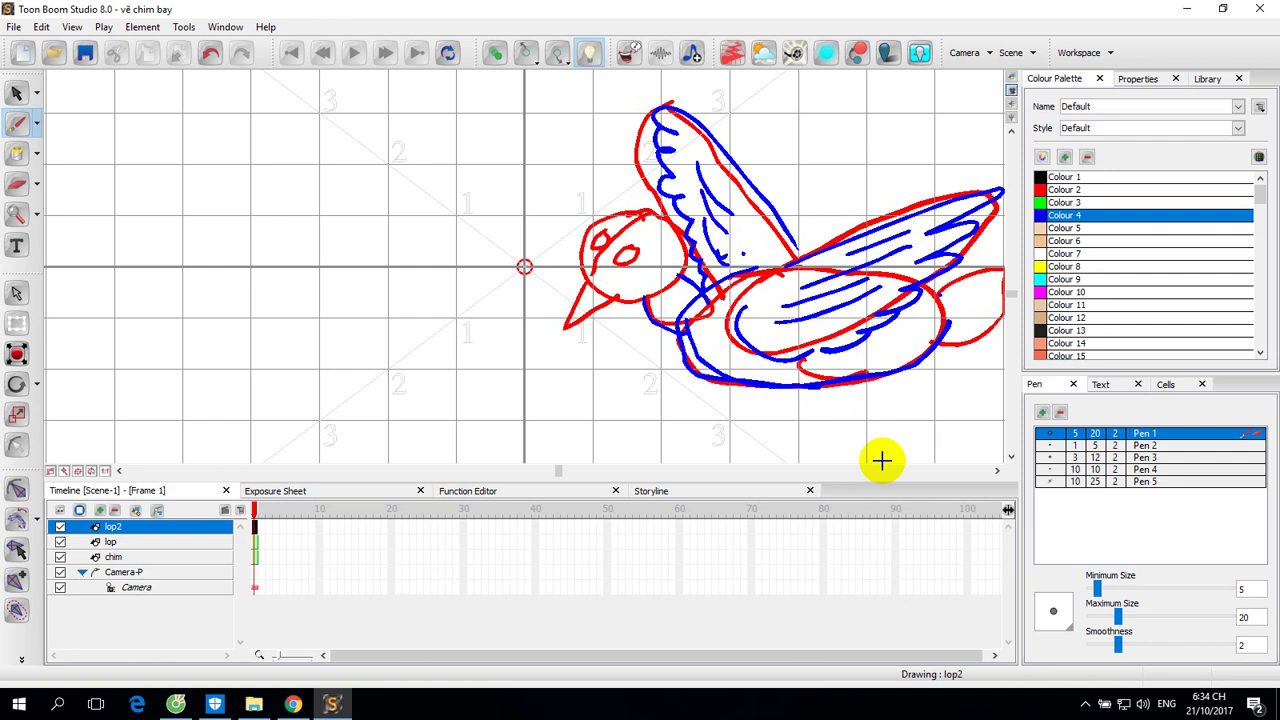
Draw the forked tail and outline the head and beak in blue Colour 4 on the lop2 layer.
left_click_drag(885, 422, 691, 420)
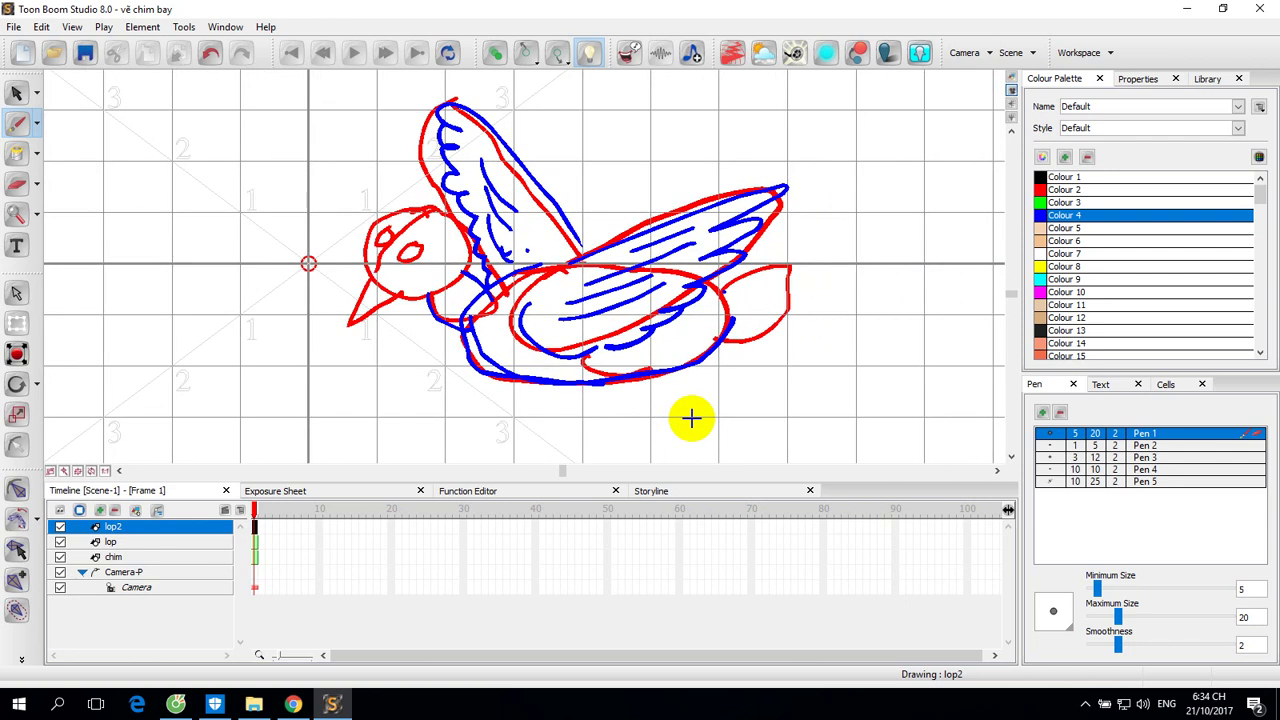
mouse_move(790, 268)
left_mouse_down()
mouse_move(719, 291)
mouse_move(874, 229)
mouse_move(782, 310)
mouse_move(860, 371)
mouse_move(700, 360)
left_mouse_up()
mouse_move(460, 200)
left_mouse_down()
mouse_move(465, 236)
mouse_move(434, 214)
mouse_move(382, 223)
mouse_move(361, 281)
mouse_move(398, 296)
mouse_move(484, 248)
left_mouse_up()
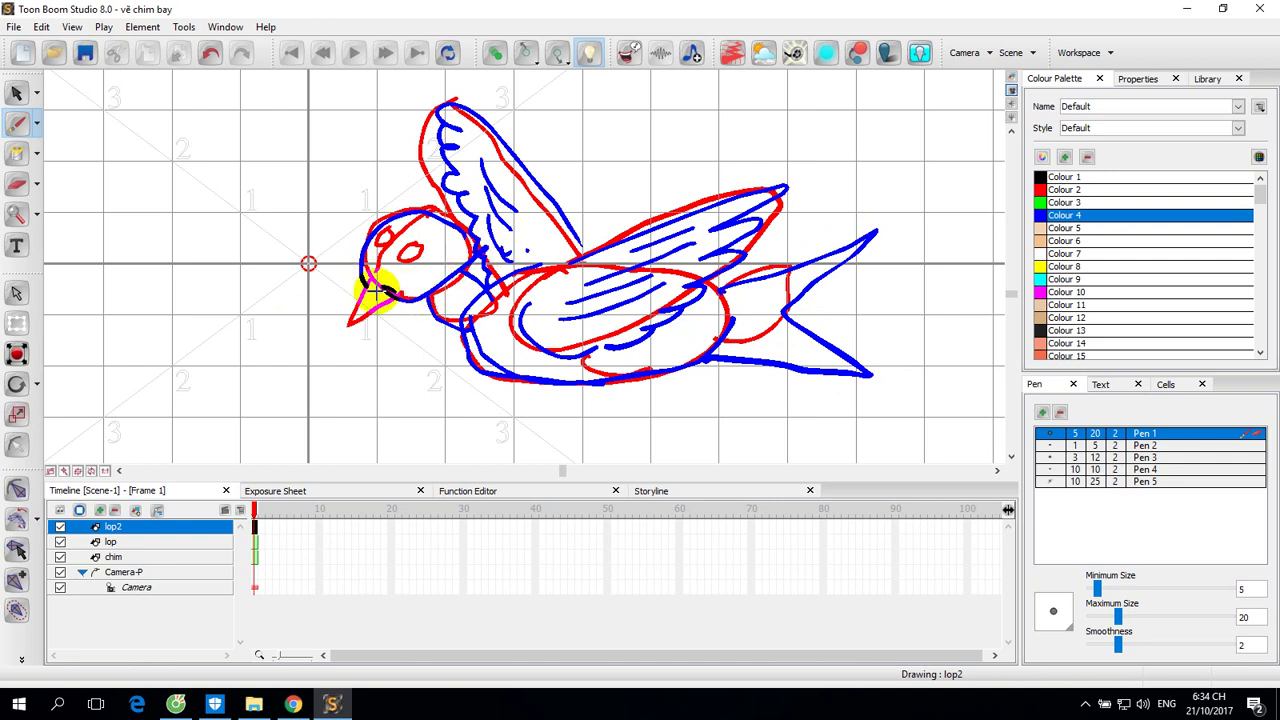
mouse_move(372, 278)
left_mouse_down()
mouse_move(333, 326)
mouse_move(410, 292)
mouse_move(474, 326)
left_mouse_up()
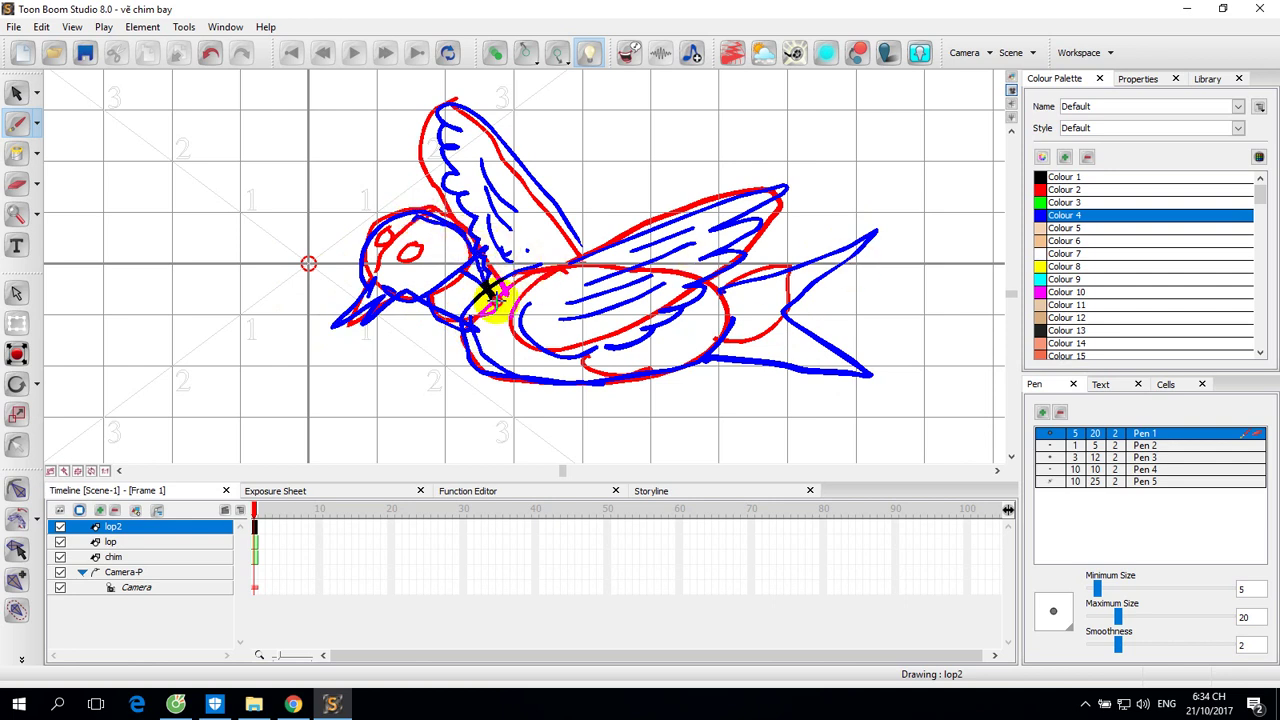
Add a drawing element named "vẽ chim bay" above lop2 and hide the lop layer.
left_click(101, 511)
left_click(641, 393)
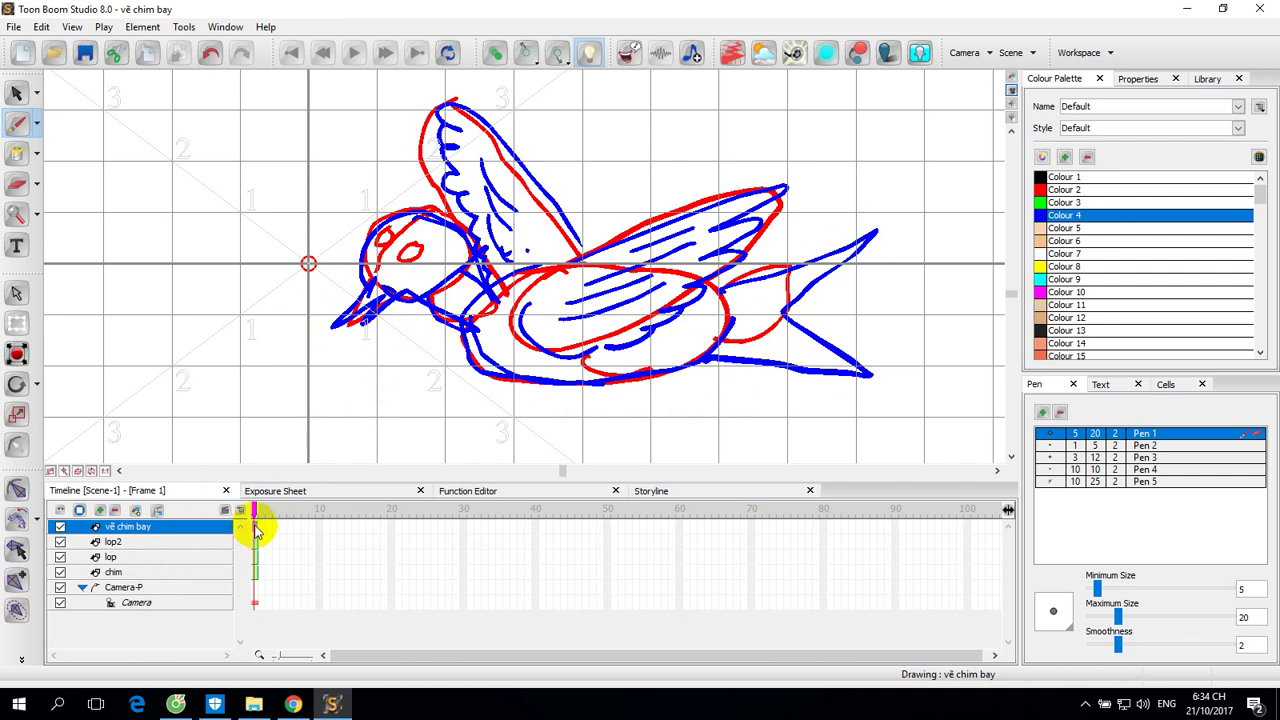
left_click(588, 56)
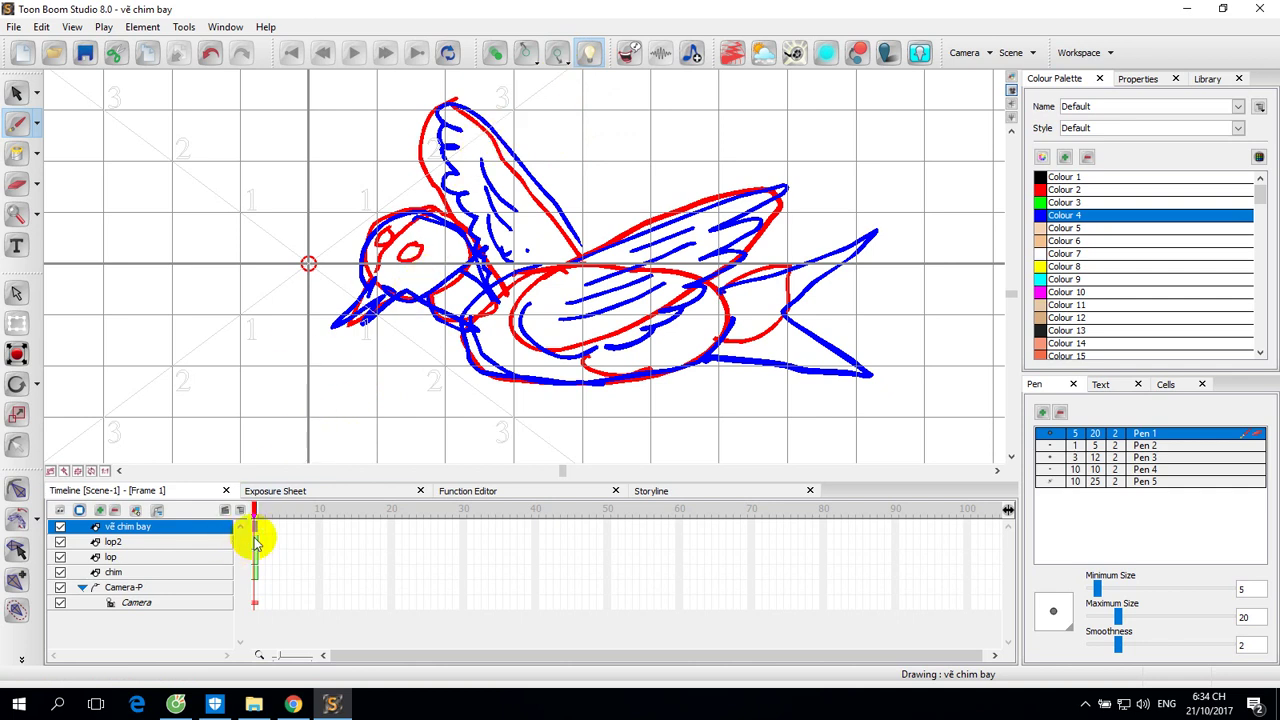
left_click(60, 557)
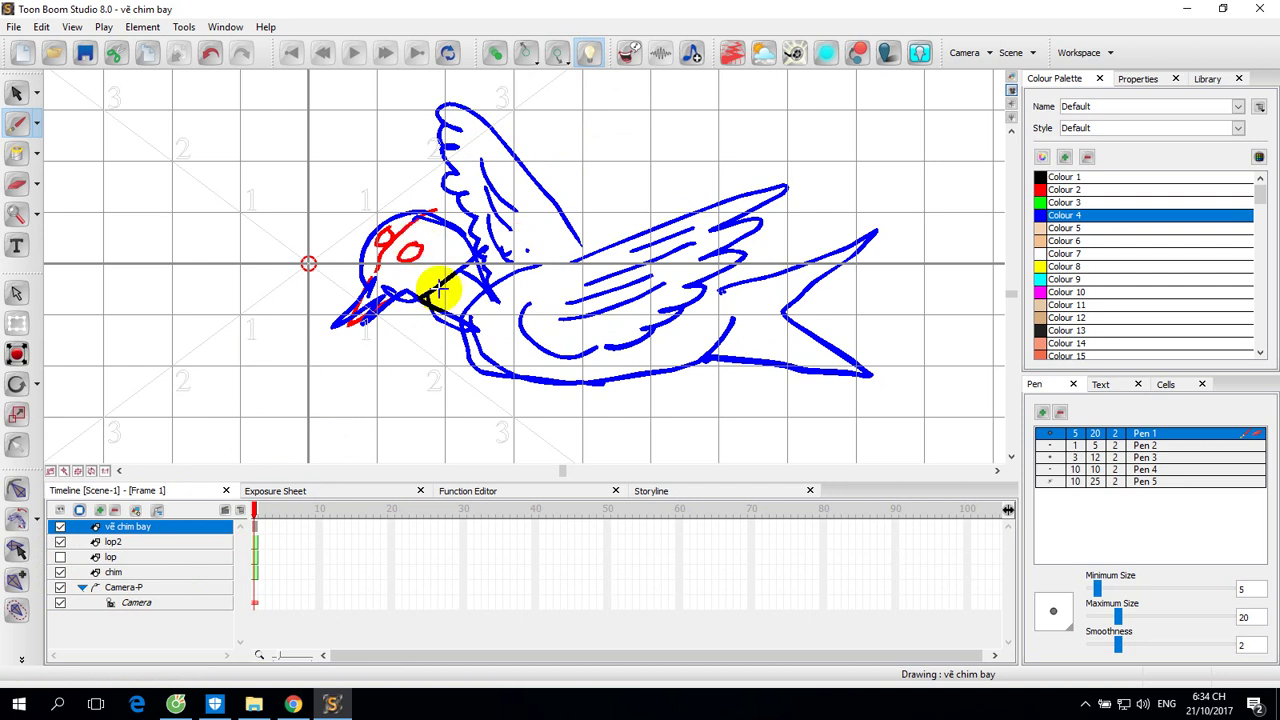
left_click_drag(438, 290, 400, 297)
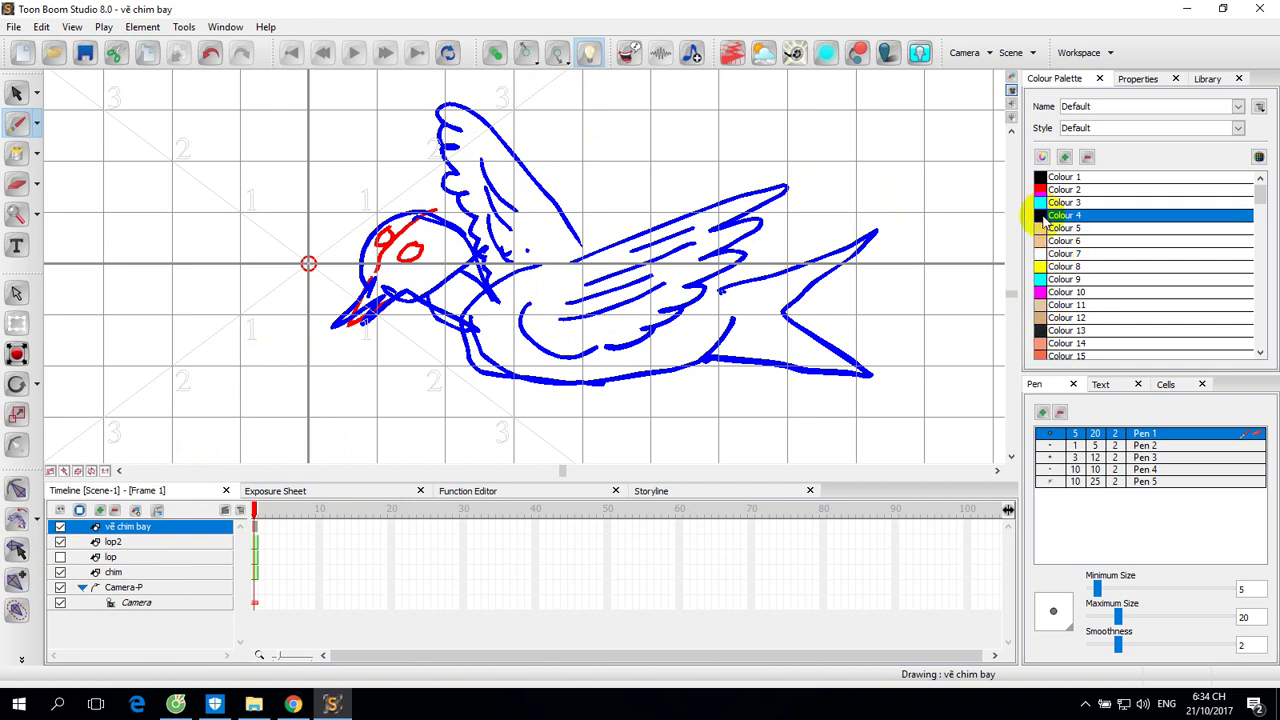
Draw the final outline of the wings, head, beak, belly and forked tail in tan Colour 12 on the vẽ chim bay layer.
left_click(1043, 318)
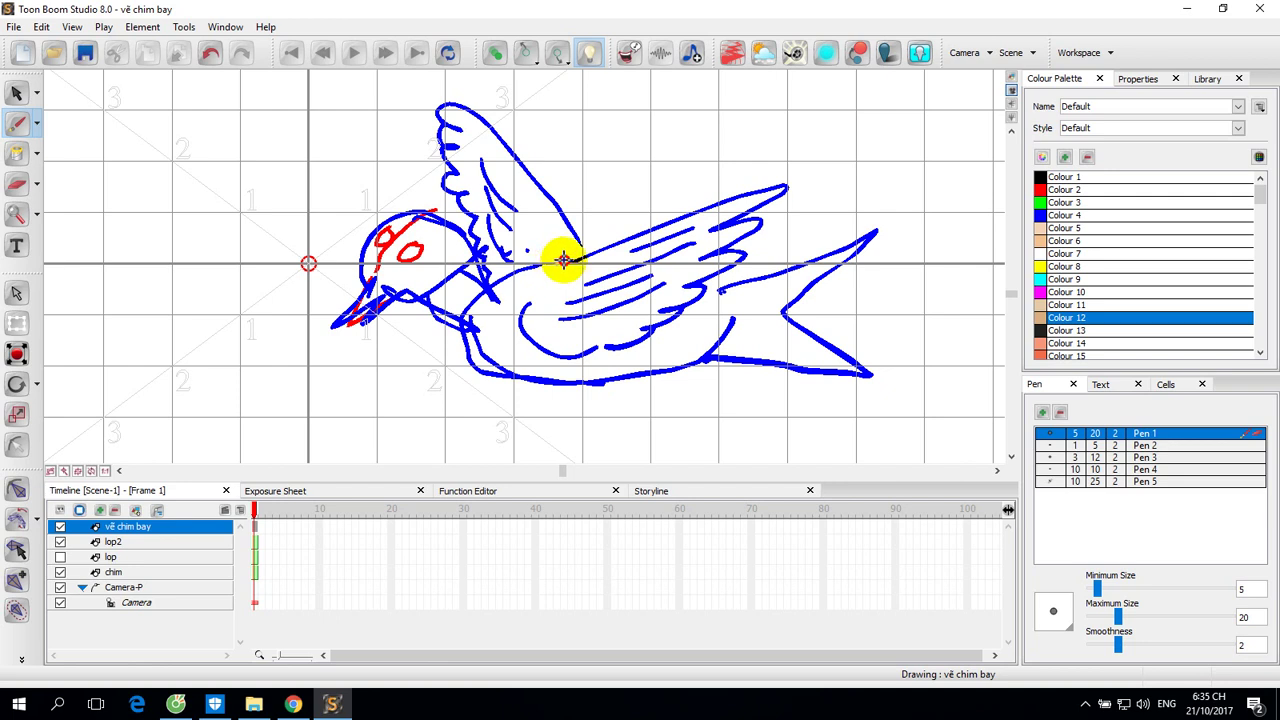
mouse_move(563, 260)
left_mouse_down()
mouse_move(821, 160)
mouse_move(668, 240)
mouse_move(767, 211)
mouse_move(665, 265)
mouse_move(719, 244)
mouse_move(743, 250)
mouse_move(676, 280)
mouse_move(714, 283)
left_mouse_up()
mouse_move(667, 313)
left_mouse_down()
mouse_move(629, 349)
mouse_move(563, 363)
mouse_move(531, 334)
mouse_move(536, 300)
left_mouse_up()
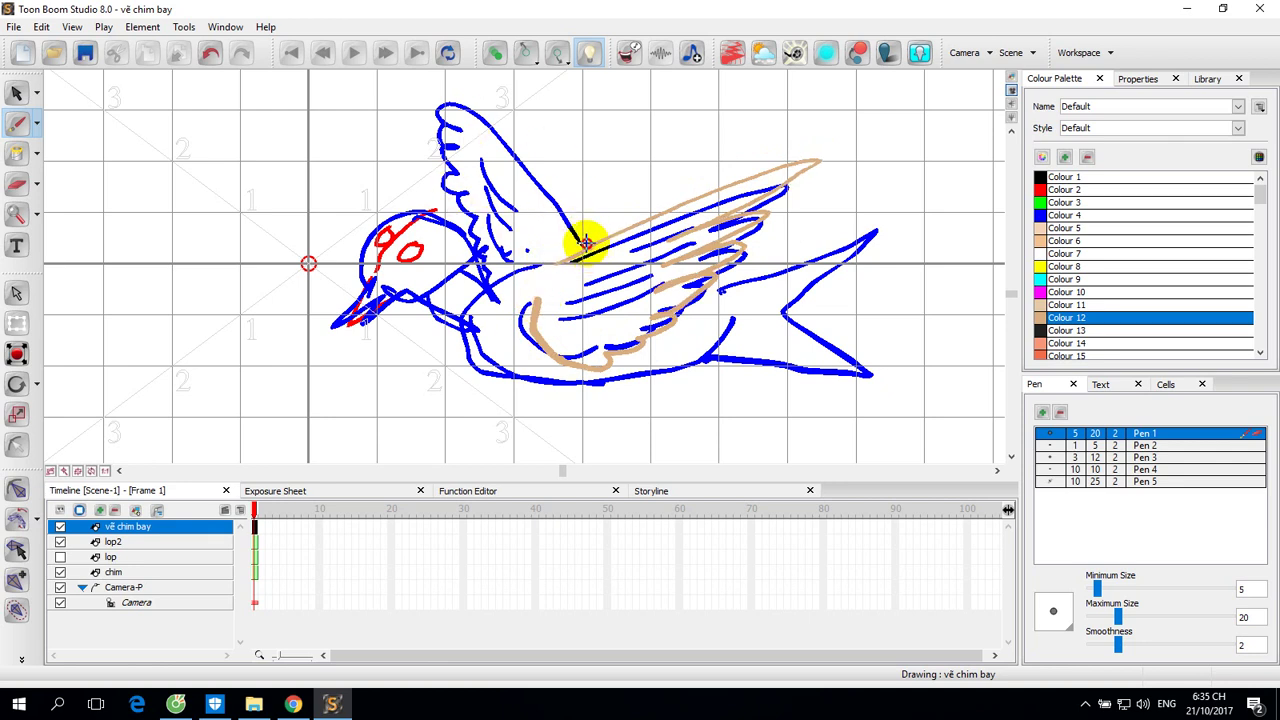
mouse_move(587, 243)
left_mouse_down()
mouse_move(502, 117)
mouse_move(480, 93)
mouse_move(450, 89)
mouse_move(496, 138)
mouse_move(450, 114)
mouse_move(463, 143)
mouse_move(504, 176)
mouse_move(446, 160)
mouse_move(498, 197)
mouse_move(476, 184)
mouse_move(457, 199)
mouse_move(494, 258)
left_mouse_up()
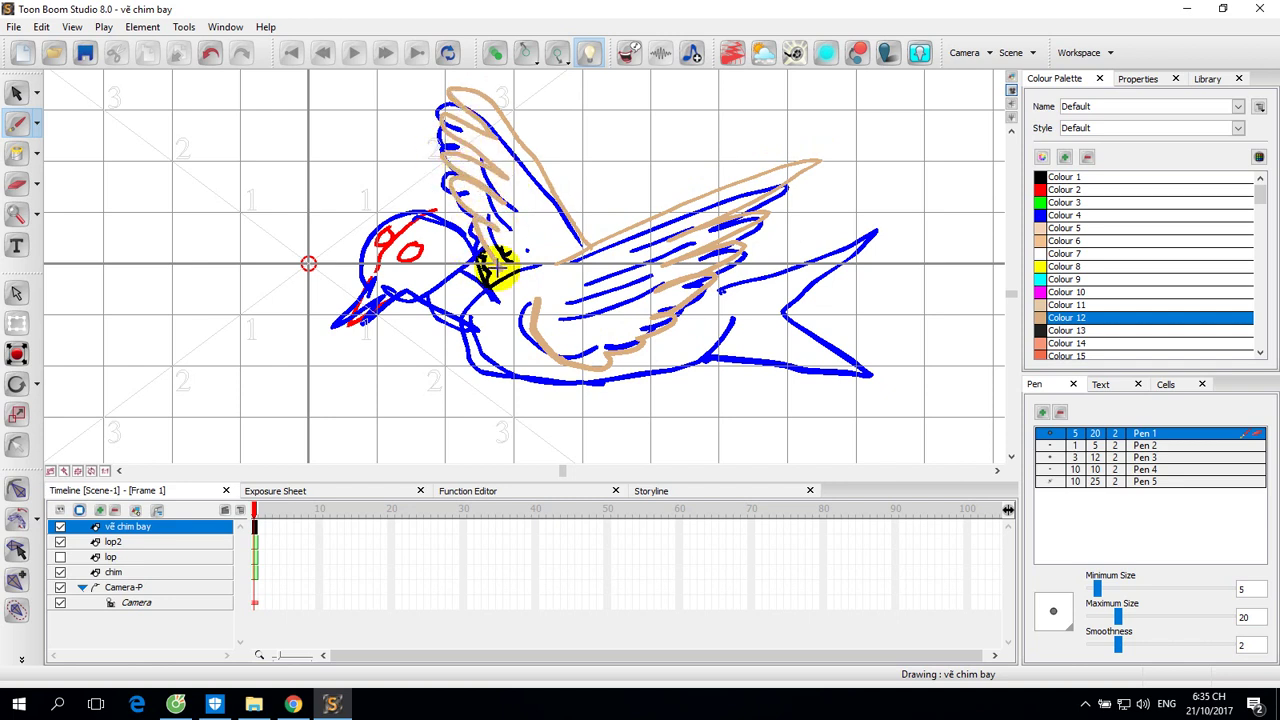
mouse_move(470, 245)
left_mouse_down()
mouse_move(423, 209)
mouse_move(366, 229)
mouse_move(357, 266)
mouse_move(317, 306)
mouse_move(357, 286)
mouse_move(346, 307)
mouse_move(425, 305)
mouse_move(498, 358)
mouse_move(555, 378)
mouse_move(646, 366)
mouse_move(750, 328)
mouse_move(780, 271)
mouse_move(923, 214)
mouse_move(815, 280)
mouse_move(969, 274)
mouse_move(737, 323)
left_mouse_up()
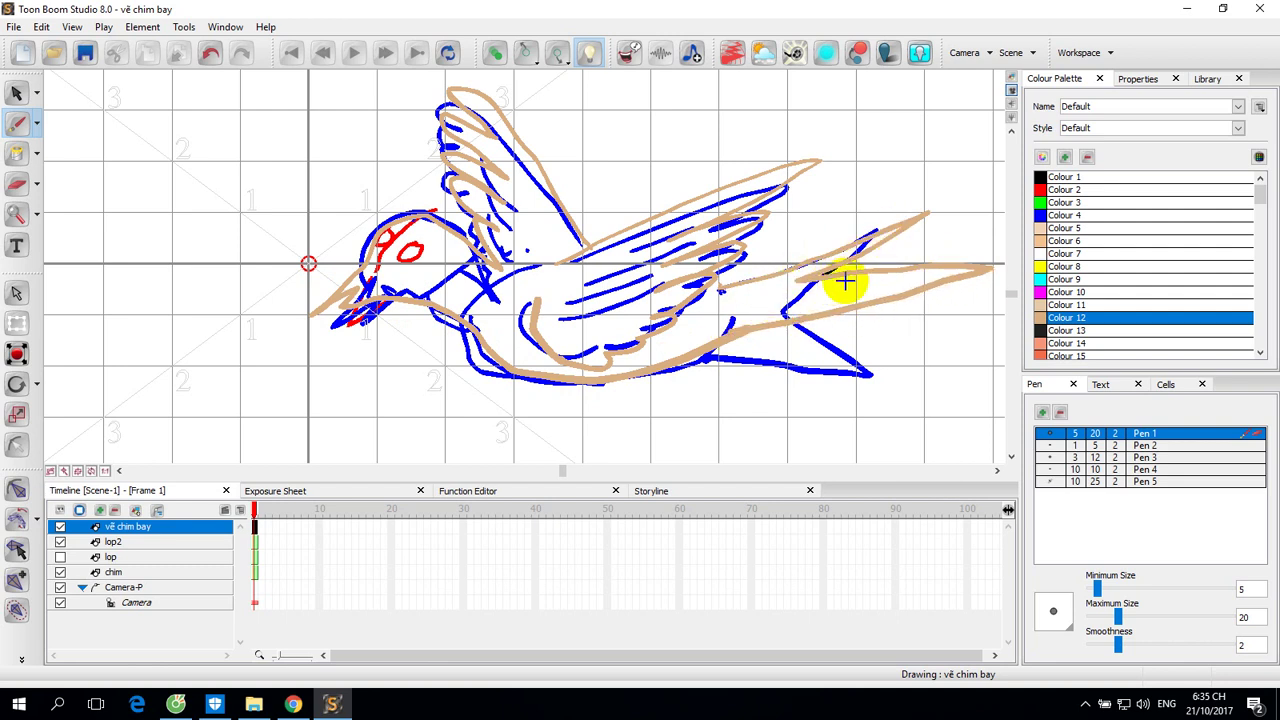
mouse_move(700, 287)
left_mouse_down()
mouse_move(722, 283)
mouse_move(654, 349)
mouse_move(652, 368)
left_mouse_up()
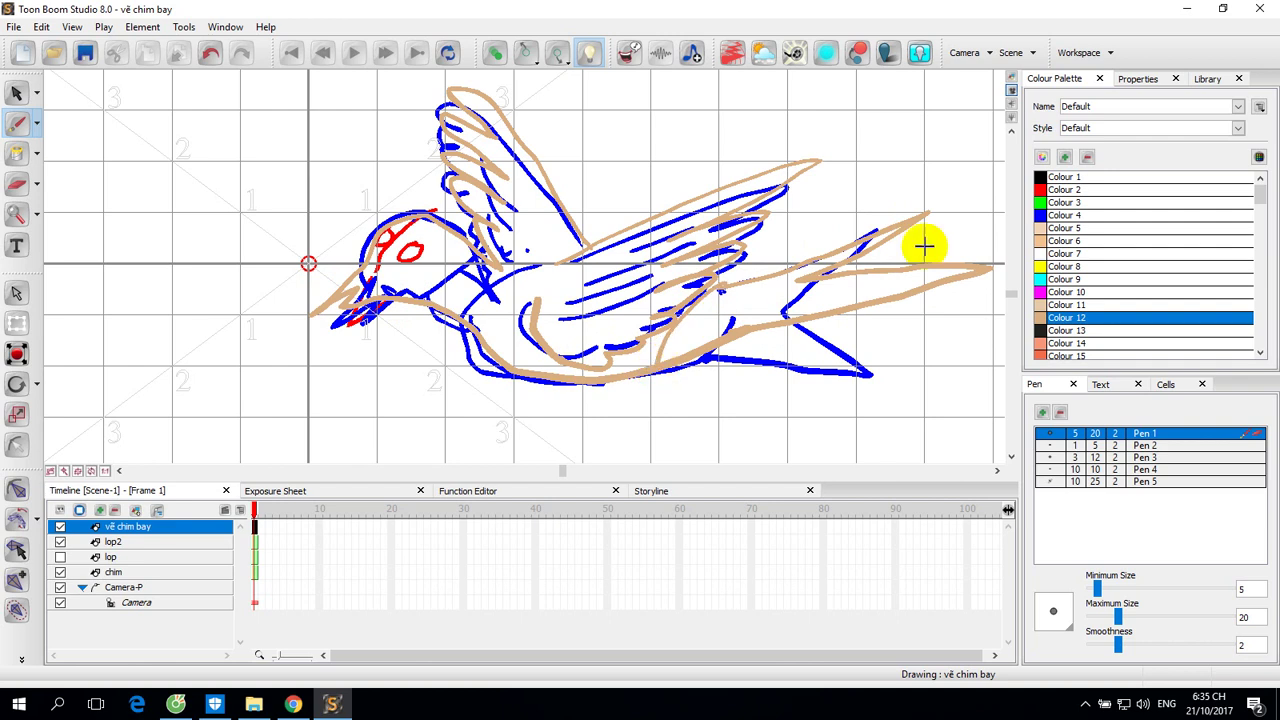
Fill the bird's forked tail with dark Colour 13 using the Paint tool.
left_click(1047, 331)
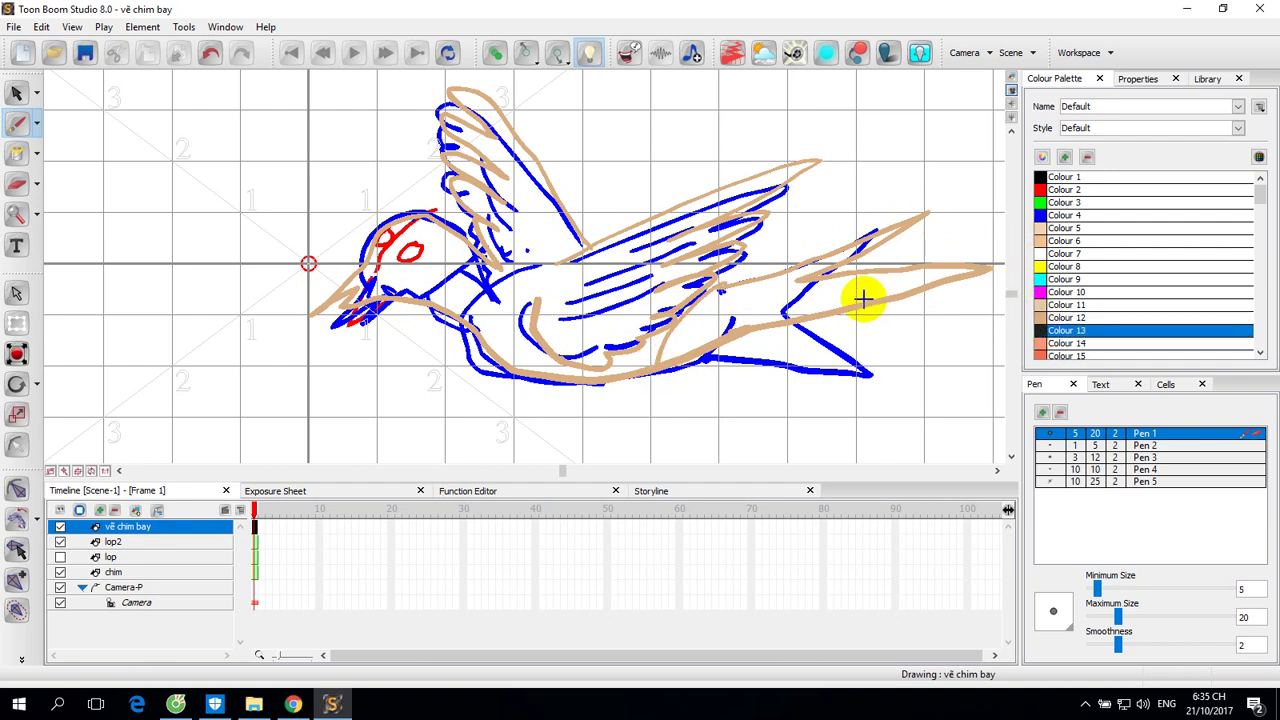
left_click(13, 153)
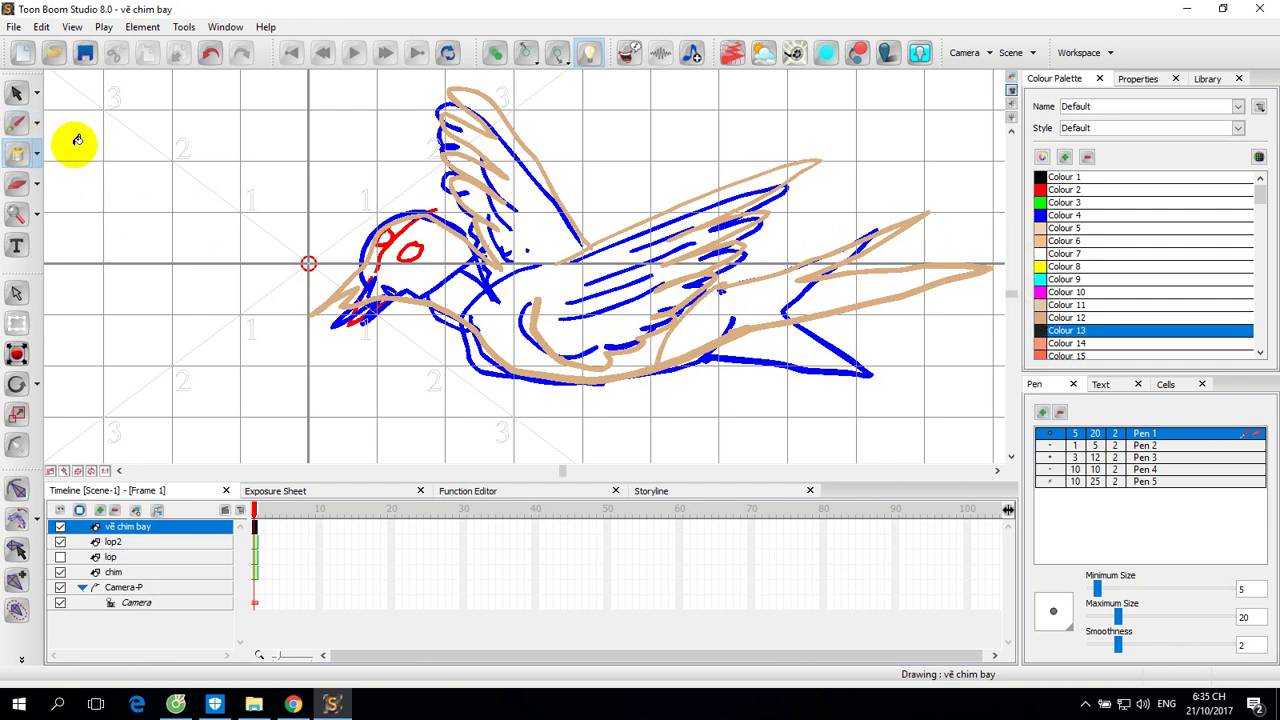
left_click(762, 305)
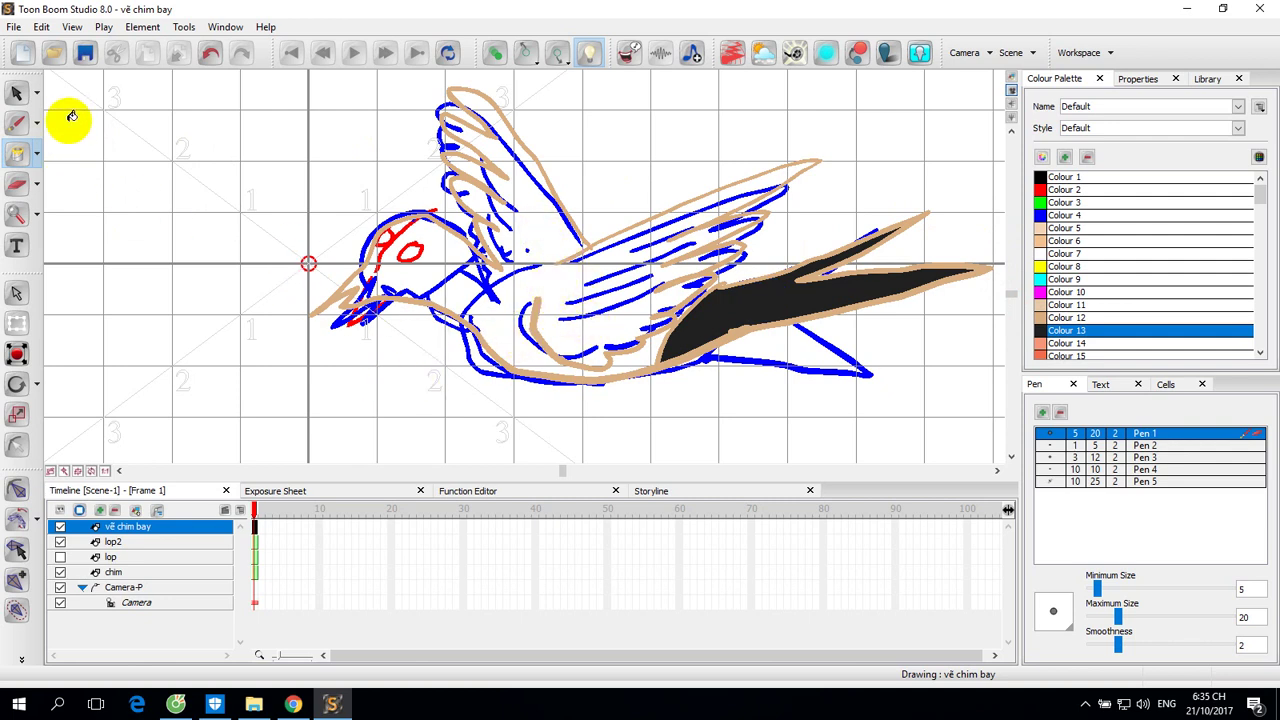
Brush dark Colour 13 accents along the near wing's front edge and short feather lines inside both wings.
left_click(17, 124)
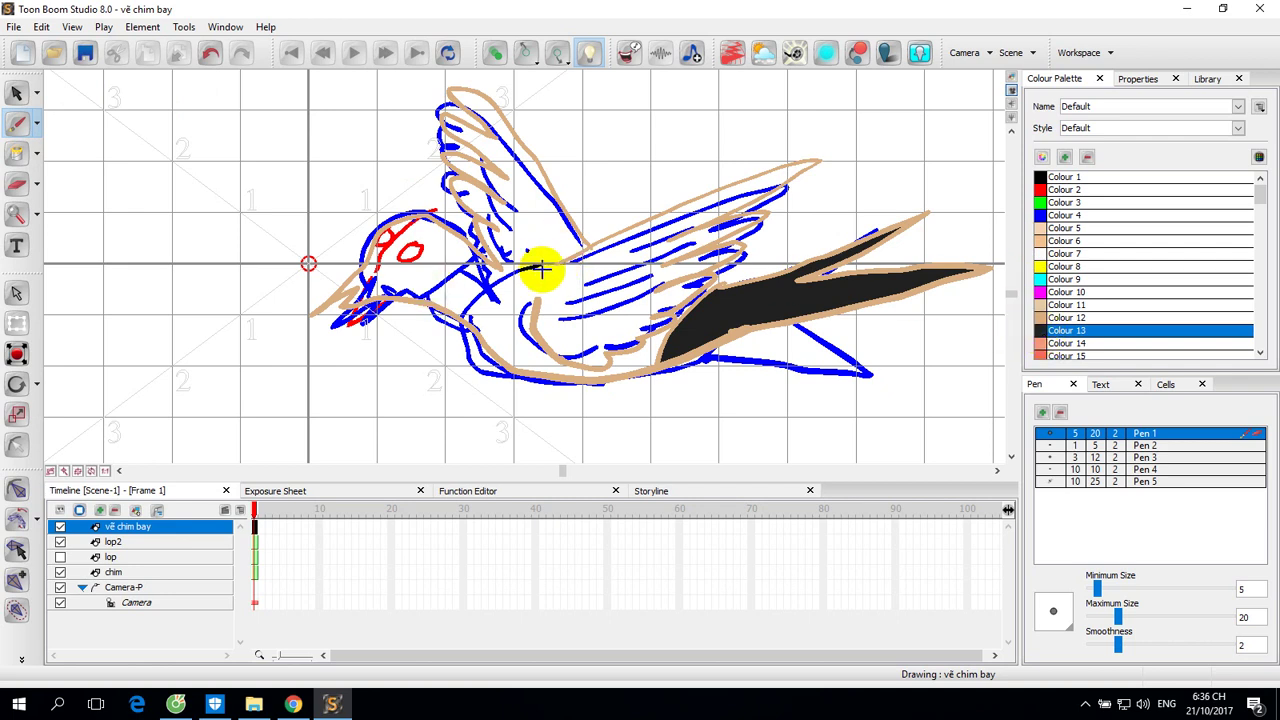
mouse_move(572, 250)
left_mouse_down()
mouse_move(531, 277)
mouse_move(537, 303)
left_mouse_up()
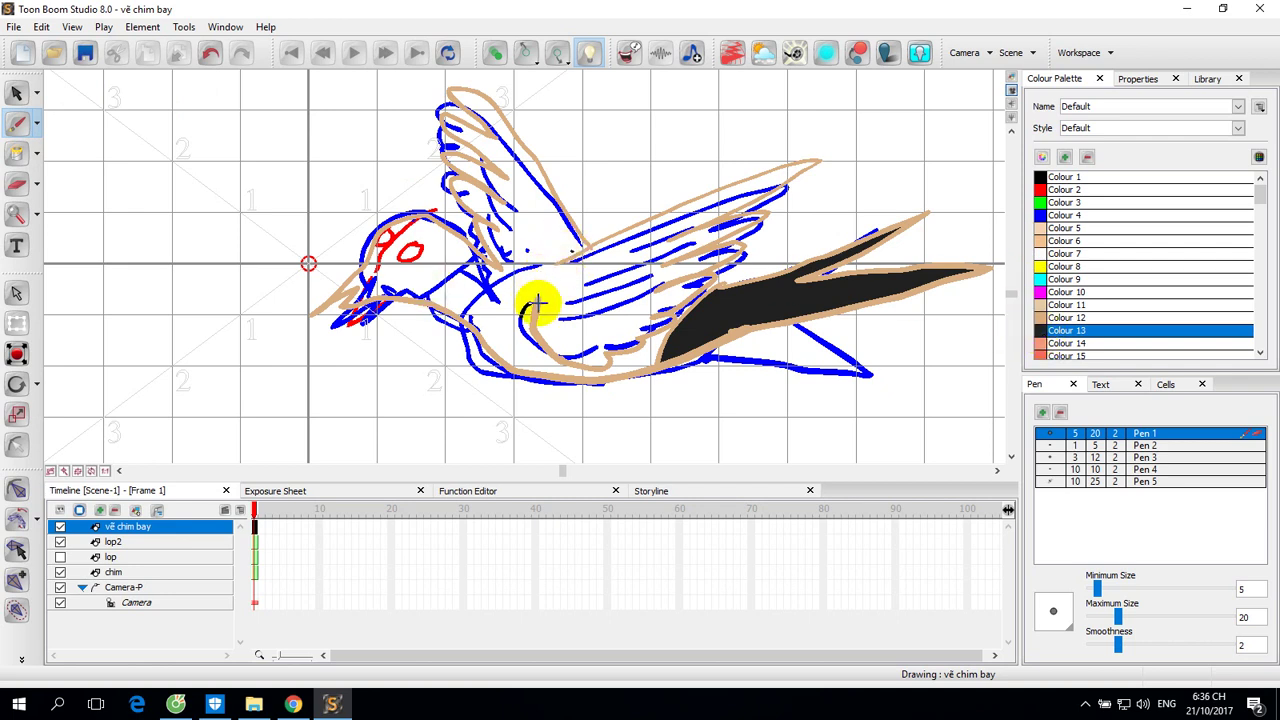
left_click_drag(578, 250, 530, 309)
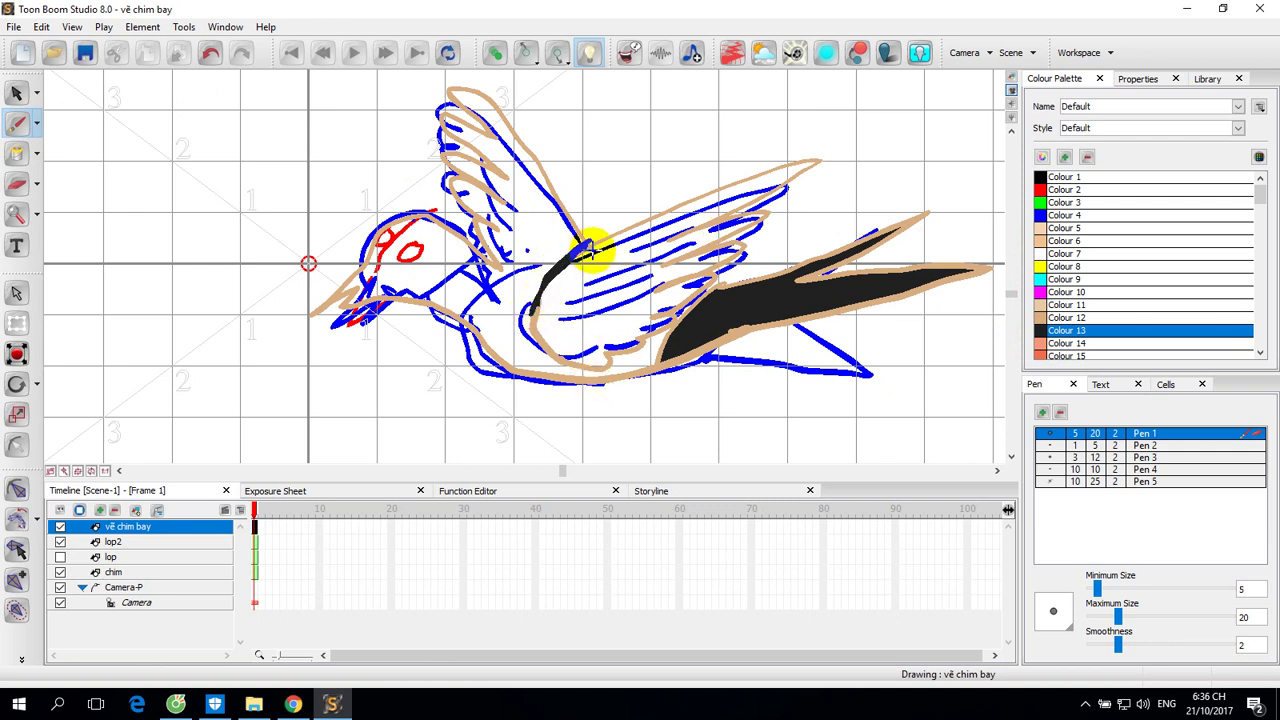
mouse_move(603, 239)
left_mouse_down()
mouse_move(550, 262)
mouse_move(584, 273)
mouse_move(625, 254)
left_mouse_up()
left_click_drag(562, 304, 620, 287)
left_click_drag(550, 341, 611, 323)
left_click_drag(571, 344, 619, 321)
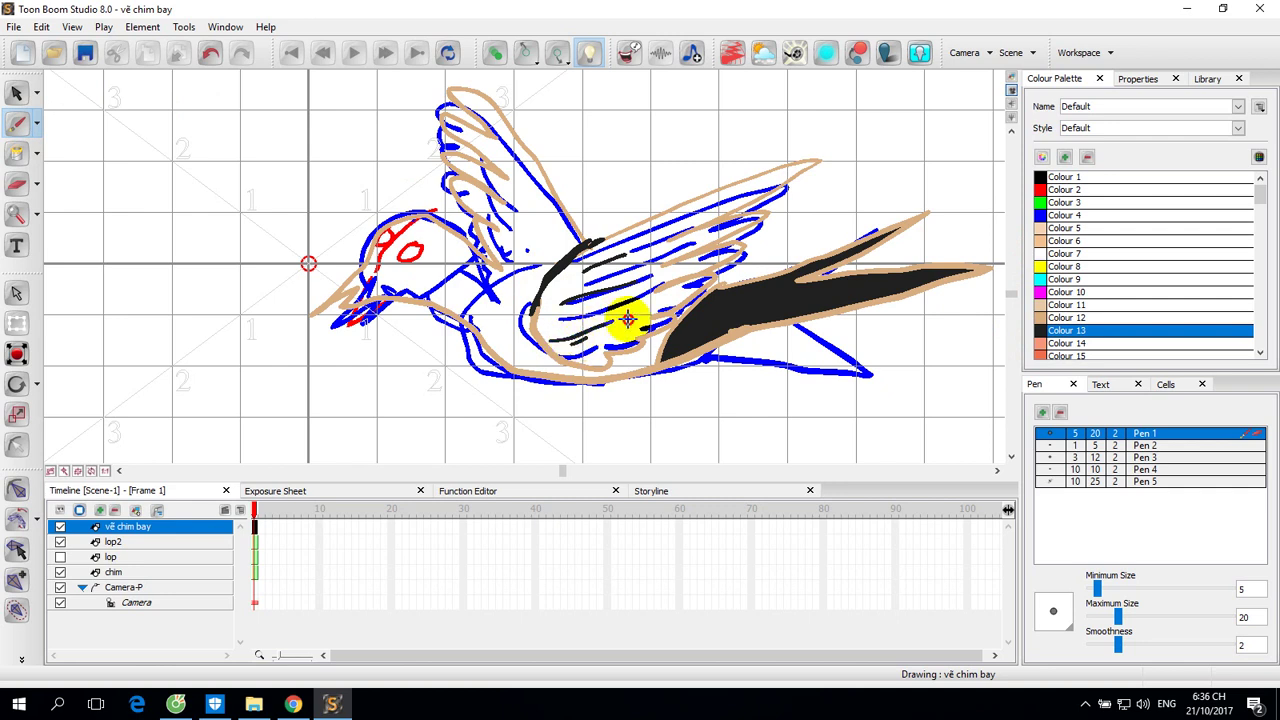
left_click_drag(507, 183, 539, 214)
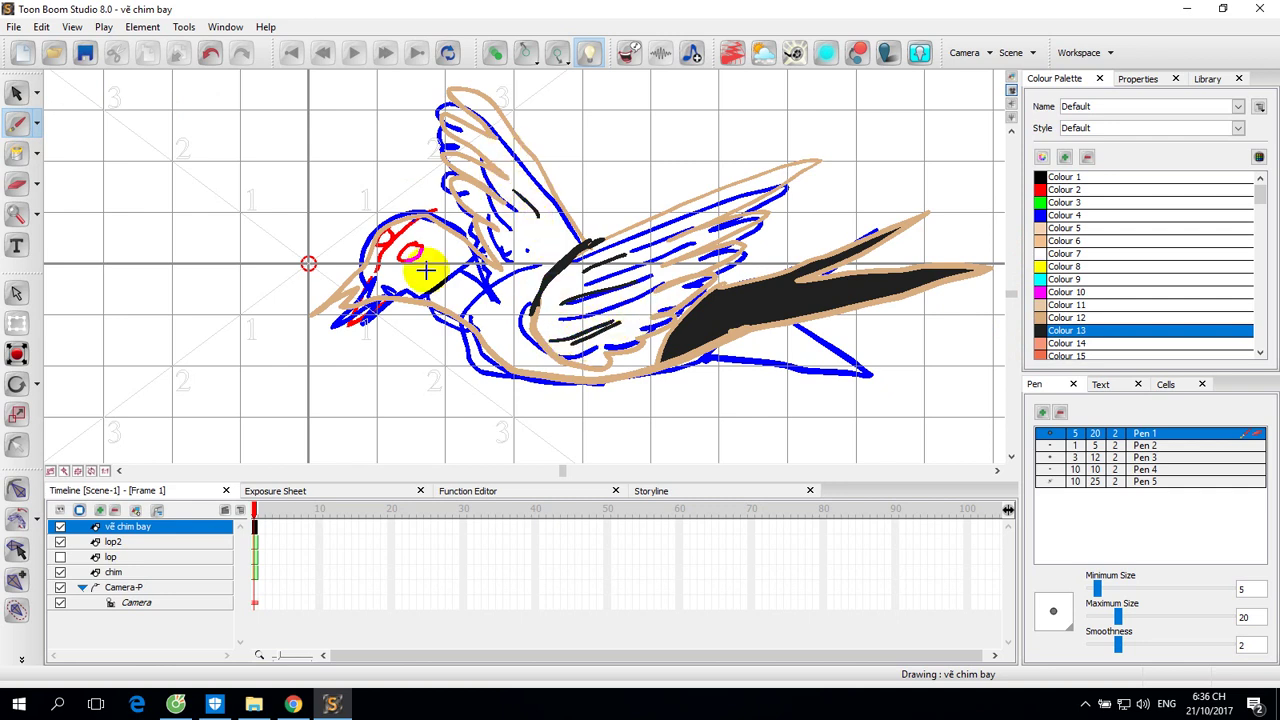
Outline the bird's head and beak in dark Colour 13 and draw two solid eyes inside the head.
mouse_move(400, 215)
left_mouse_down()
mouse_move(445, 218)
mouse_move(450, 275)
mouse_move(425, 303)
mouse_move(395, 295)
mouse_move(323, 333)
left_mouse_up()
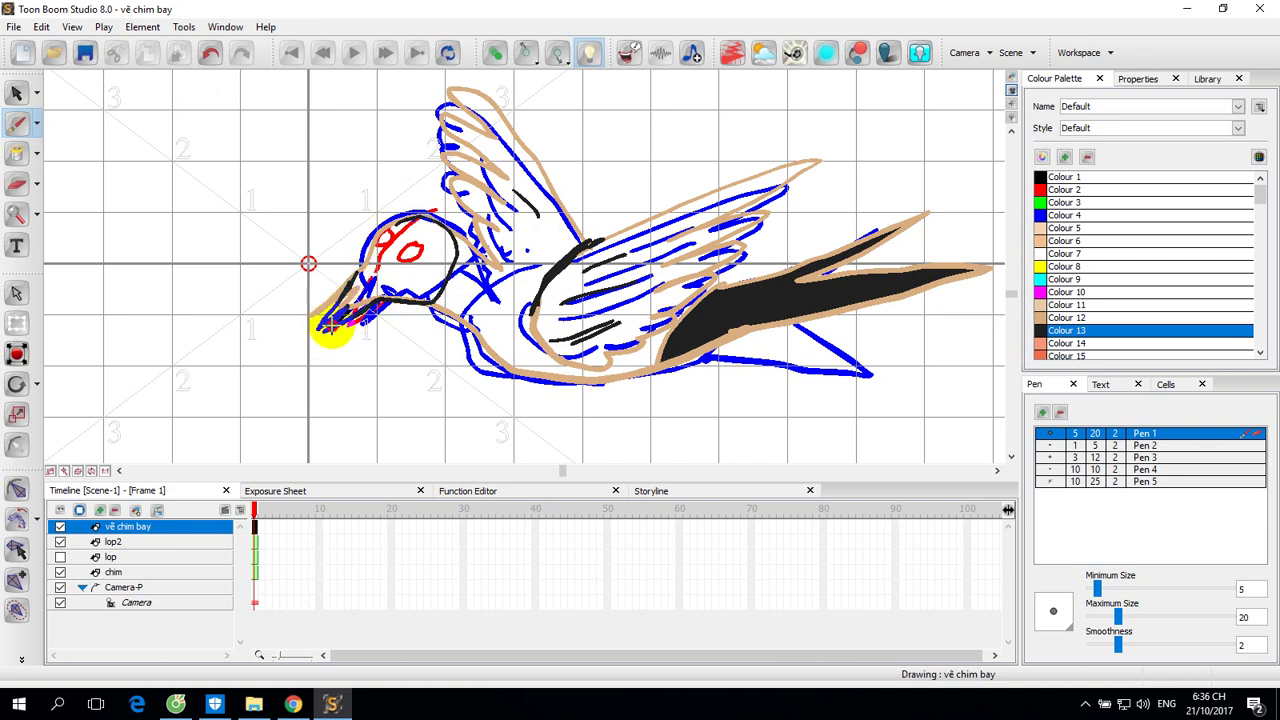
mouse_move(420, 214)
left_mouse_down()
mouse_move(372, 234)
mouse_move(358, 273)
left_mouse_up()
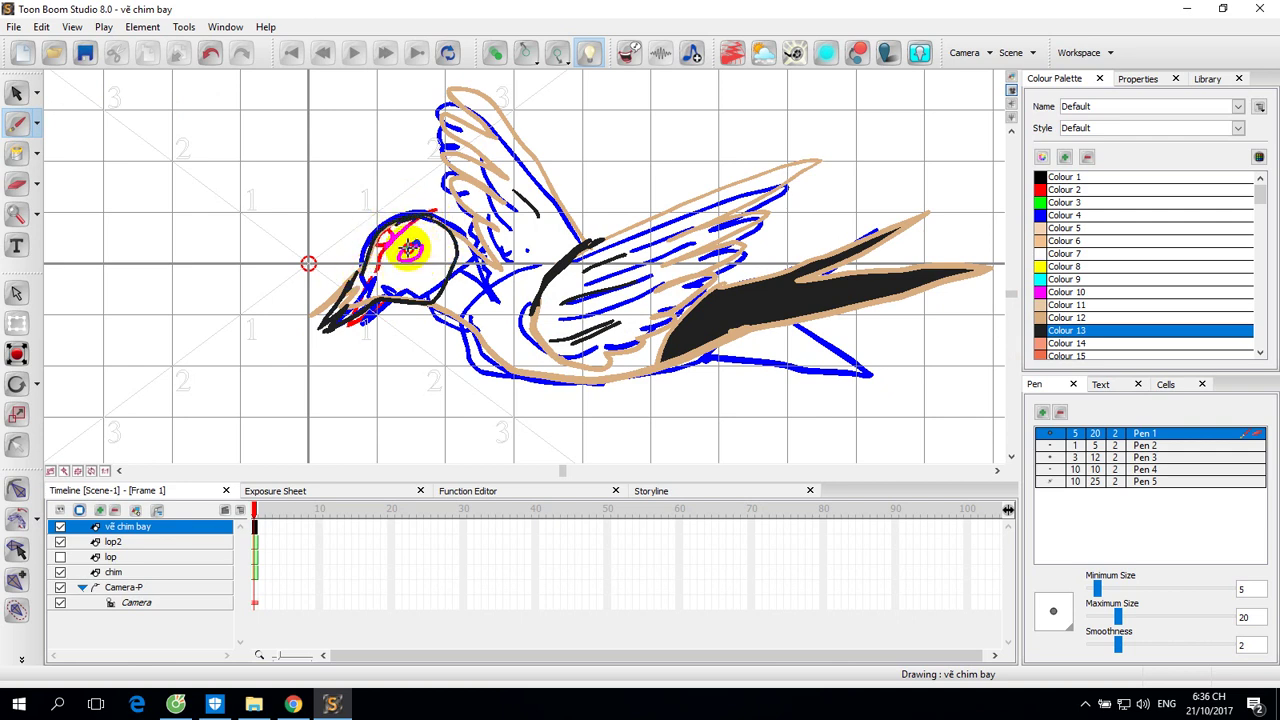
key("ctrl+z")
left_click_drag(408, 258, 385, 240)
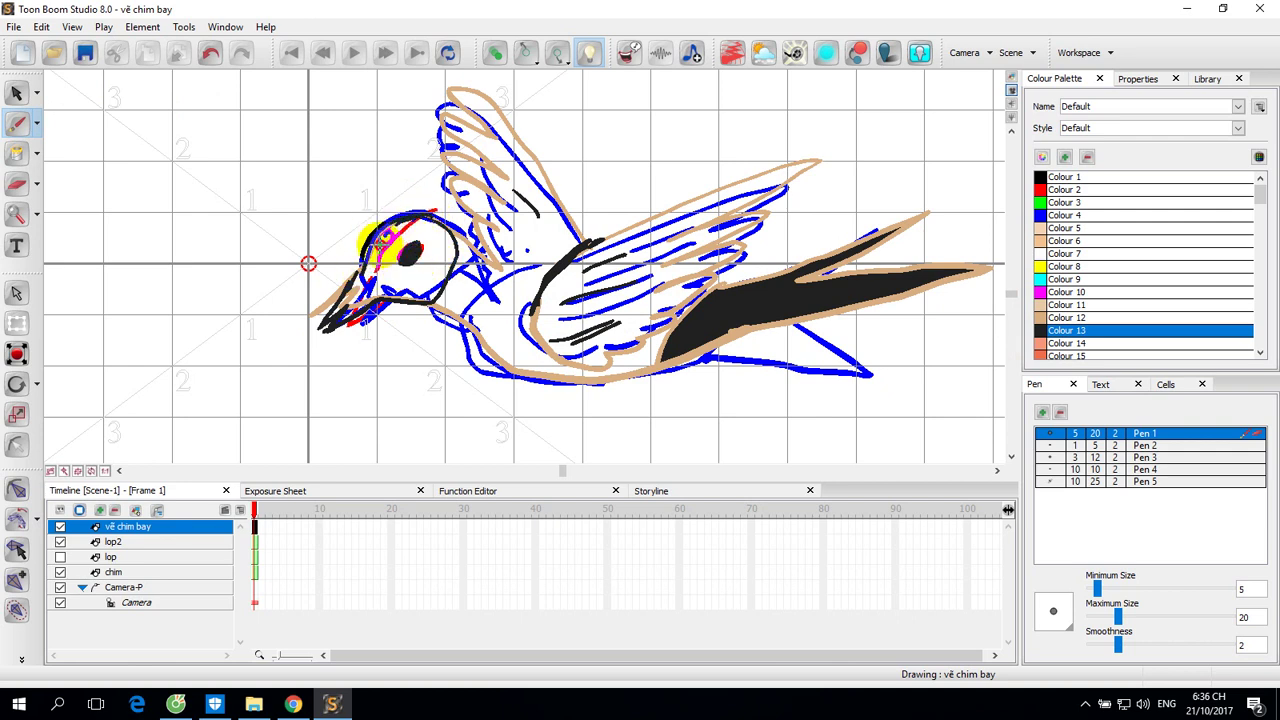
key("ctrl+z")
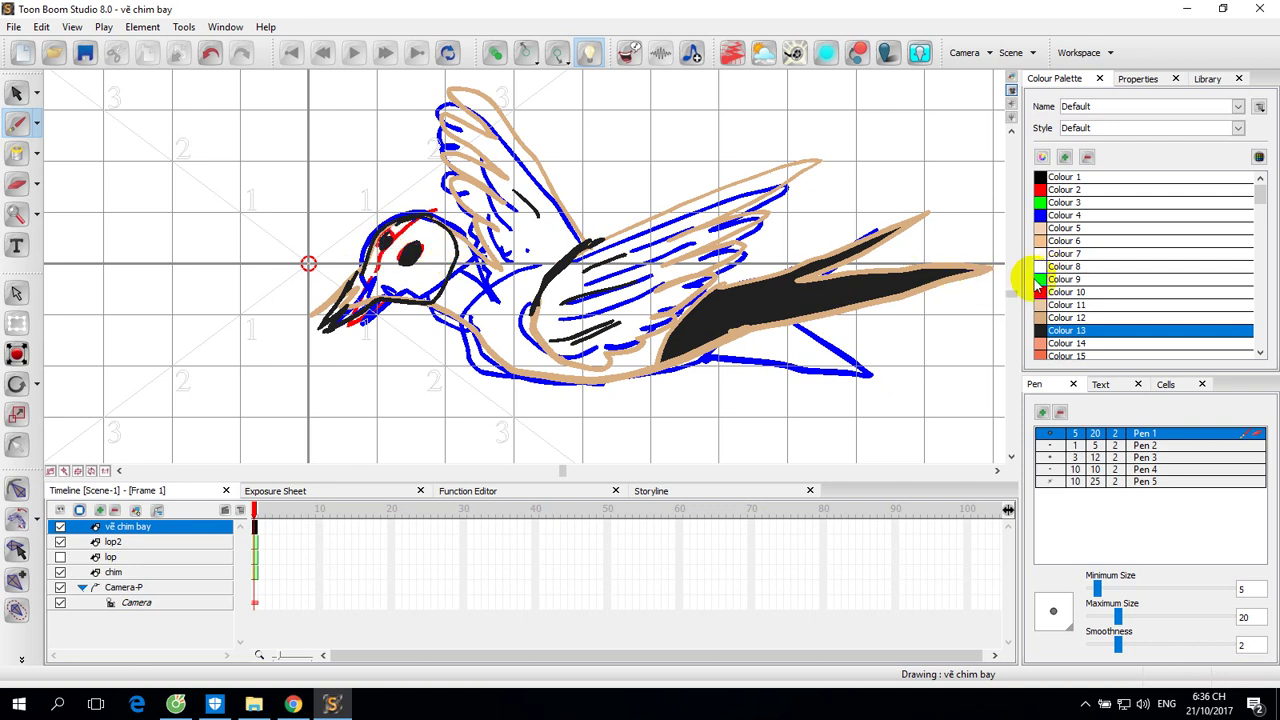
Fill the bird's head with green Colour 3 using the Paint tool.
left_click(1045, 203)
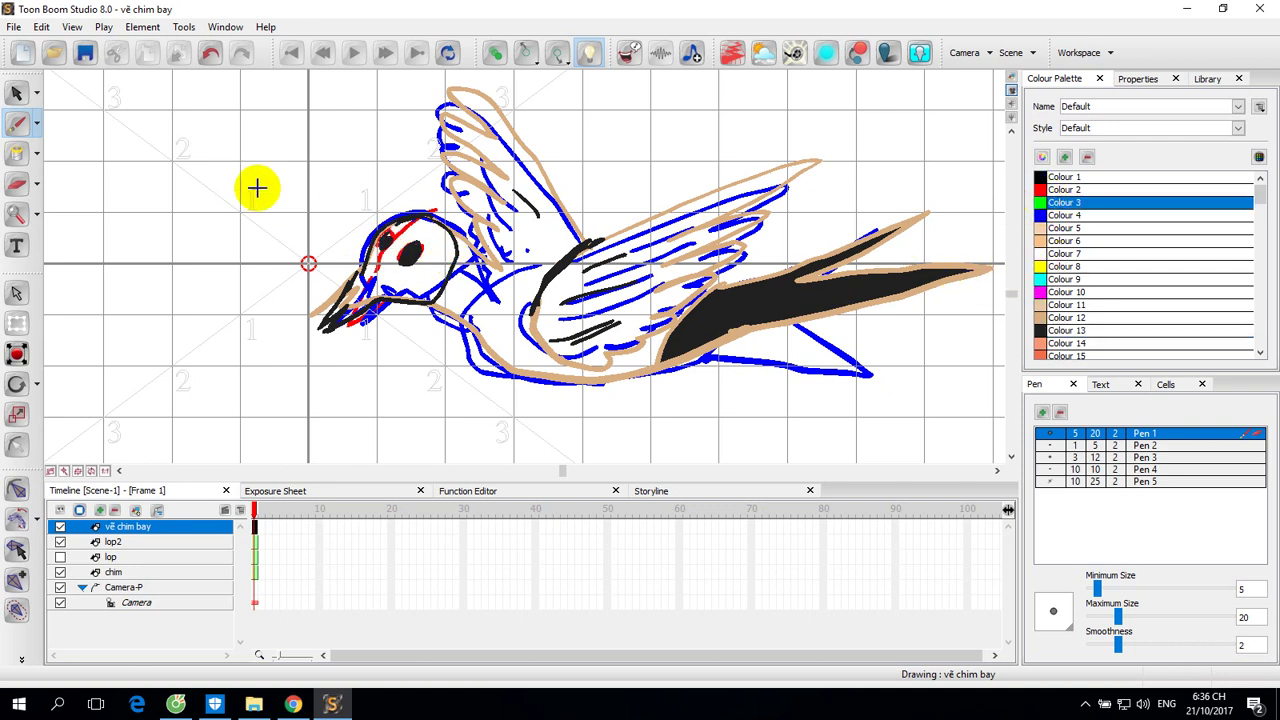
left_click(19, 155)
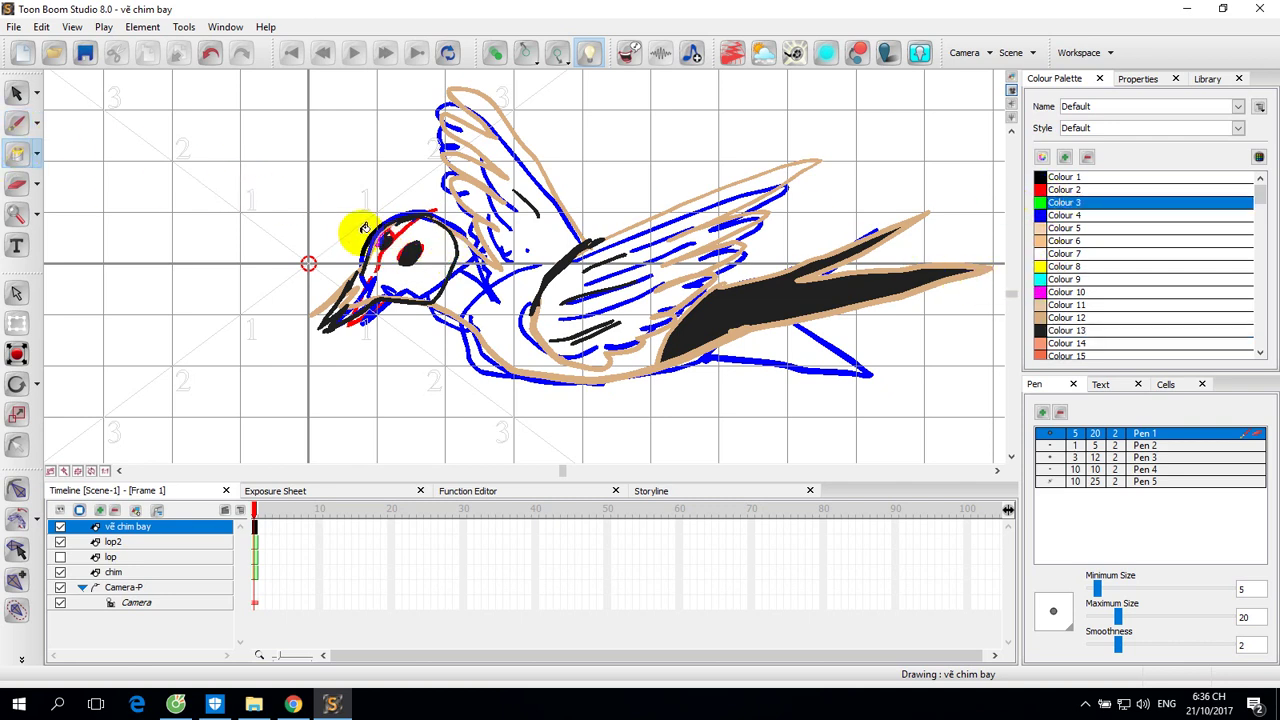
left_click(425, 237)
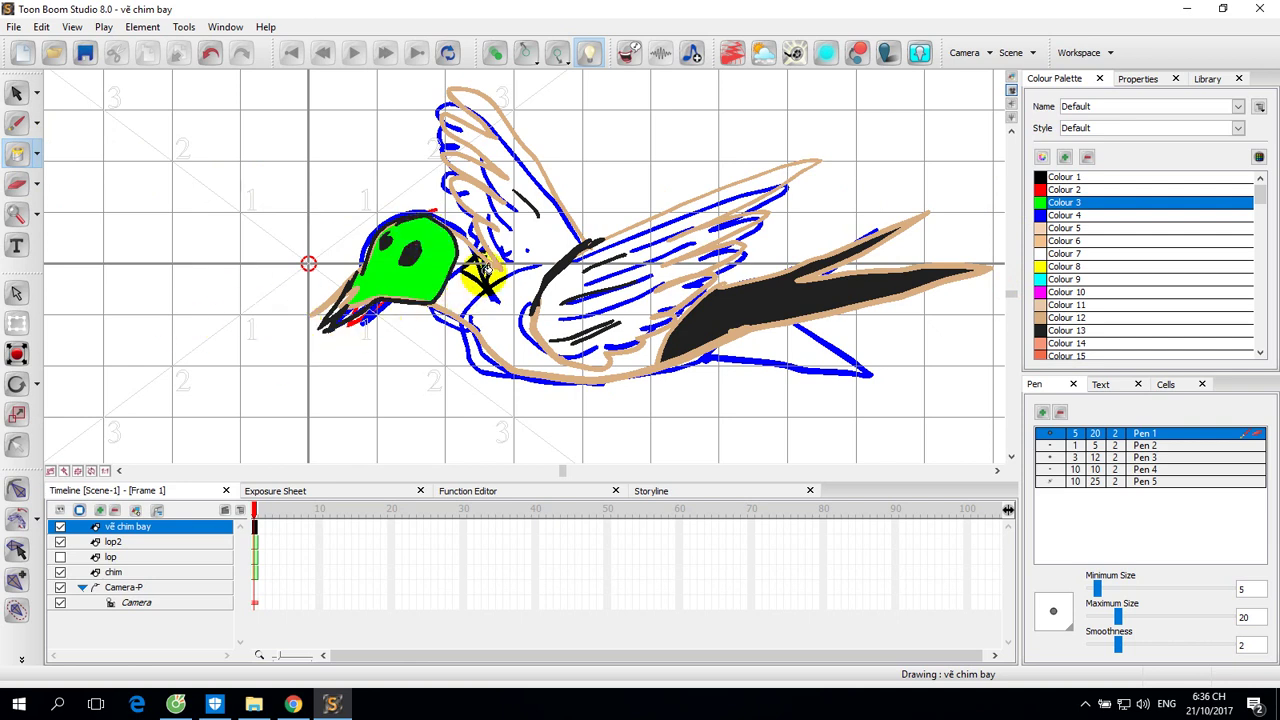
left_click(1045, 190)
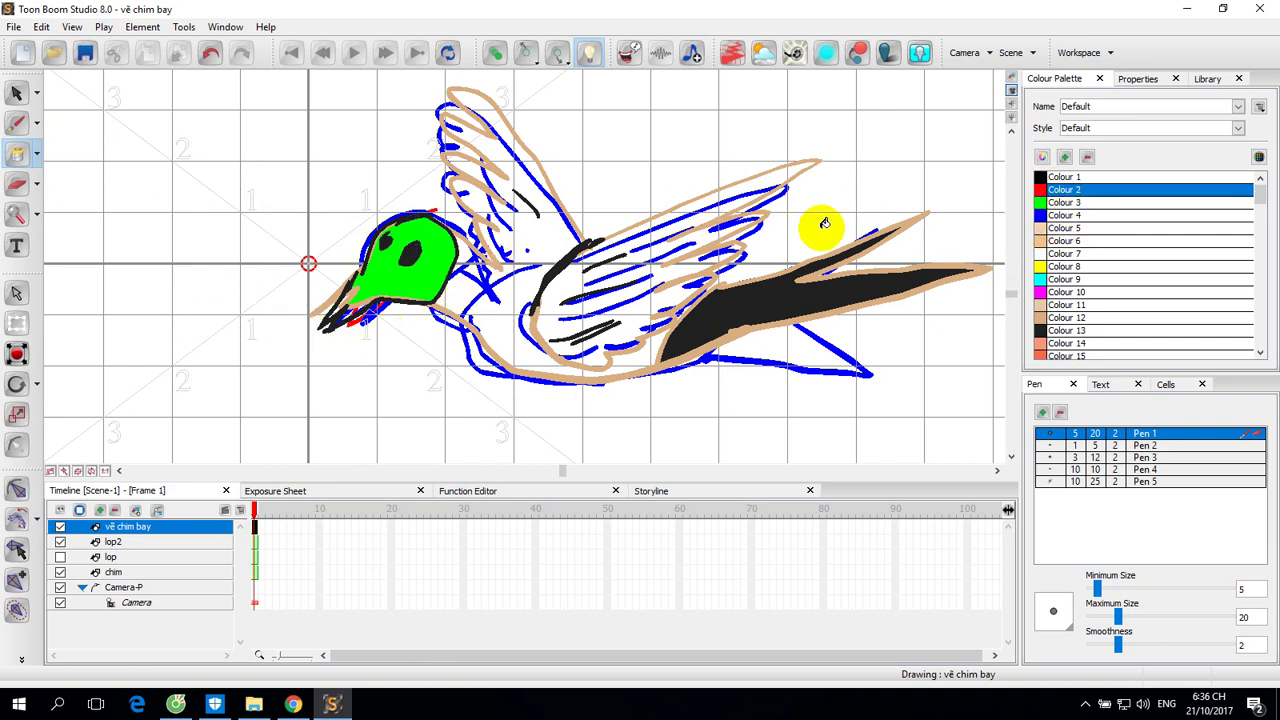
left_click(460, 288)
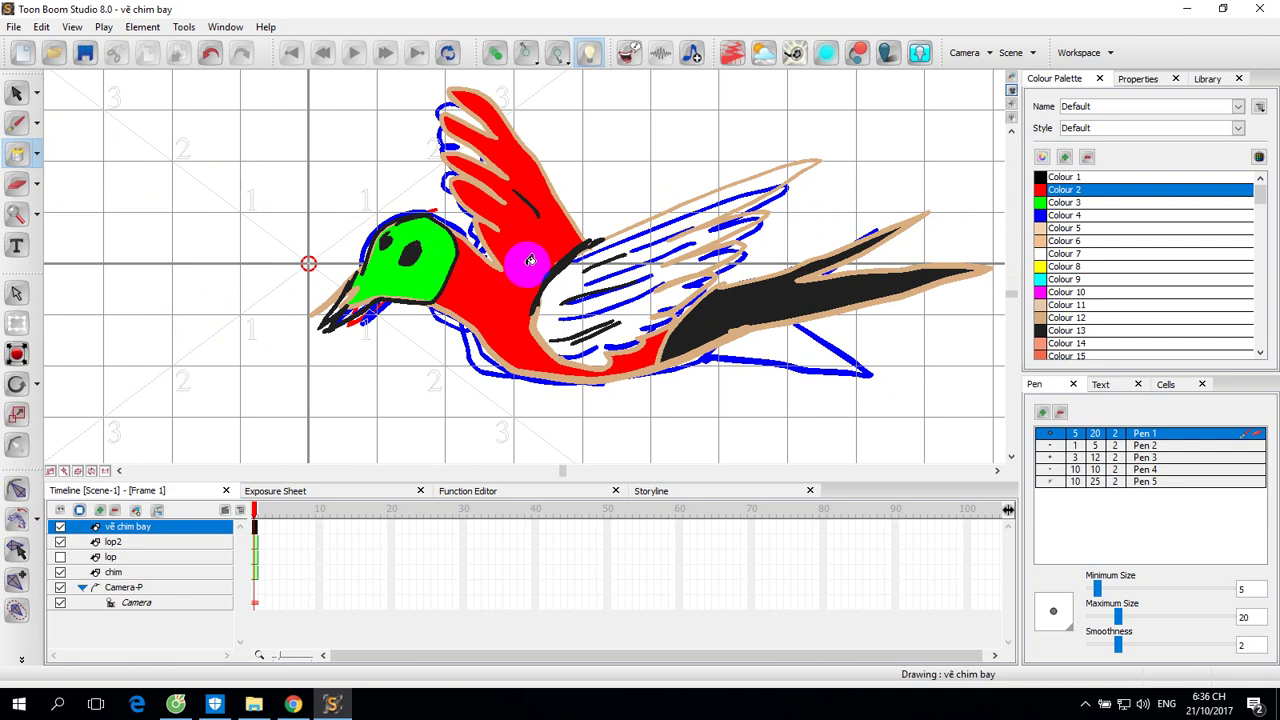
key("ctrl+z")
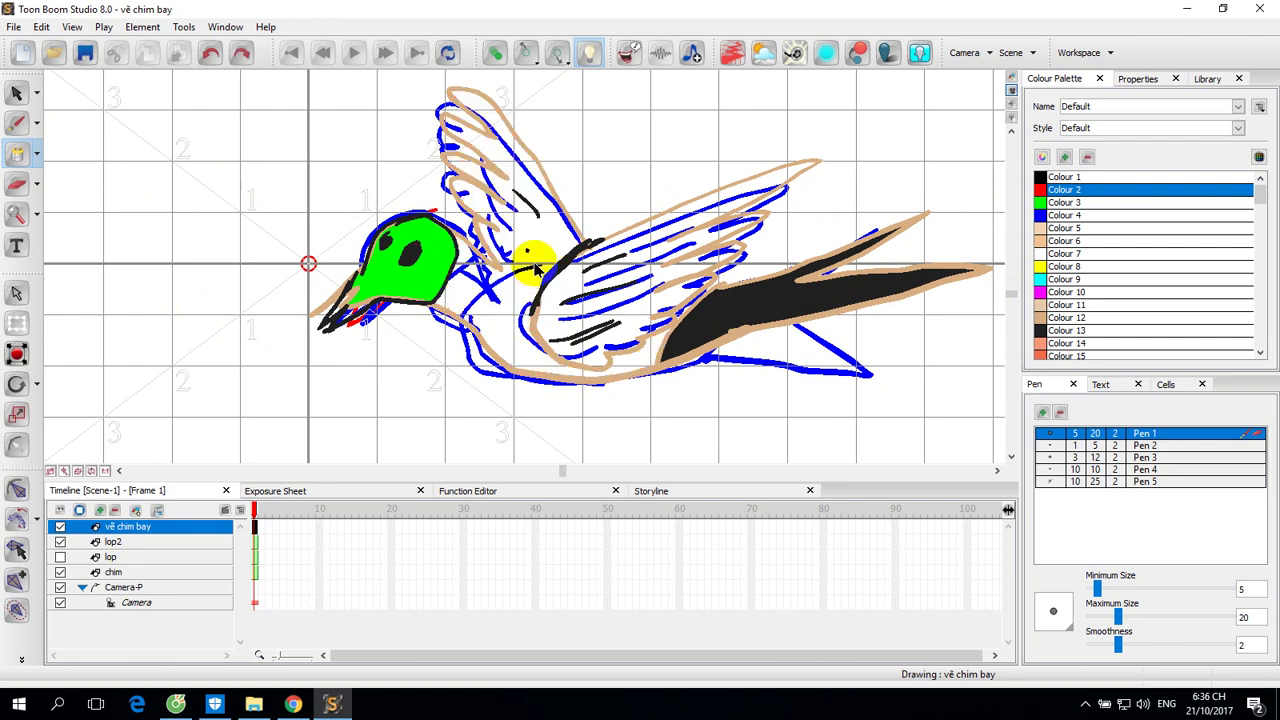
Draw a closed neck band behind the head in blue Colour 4 and hide the lop2 layer.
left_click(16, 122)
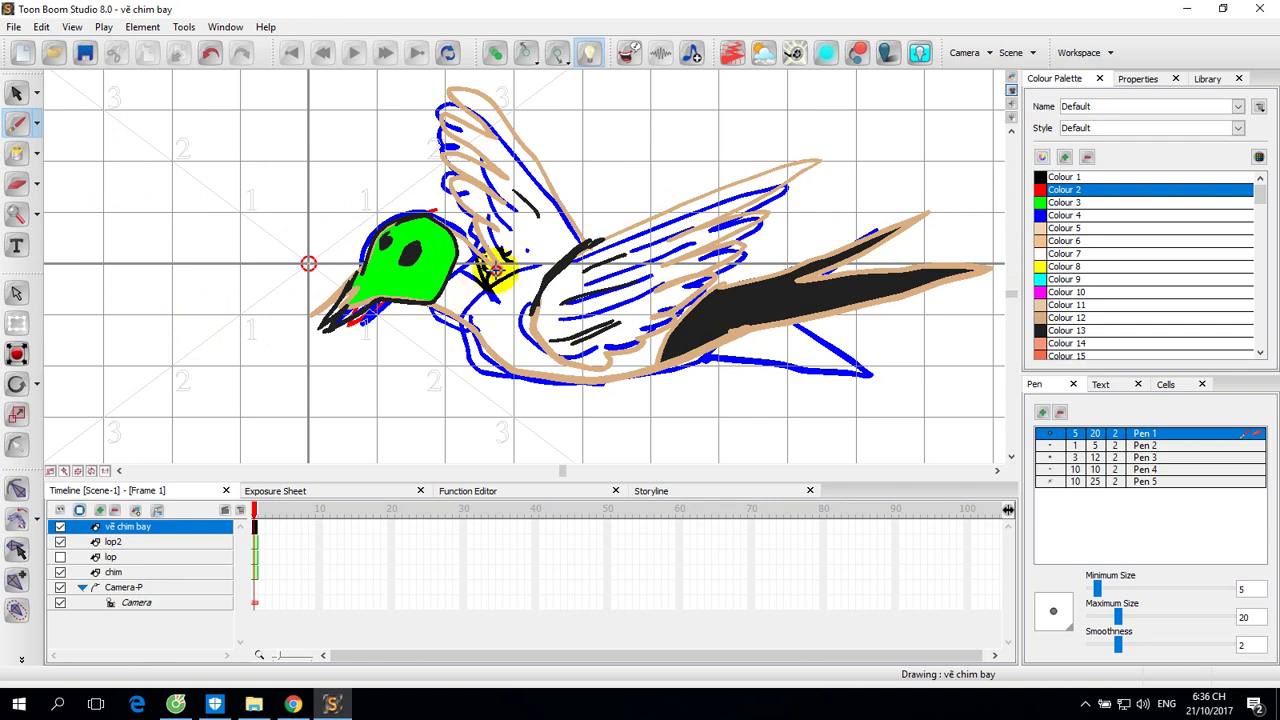
left_click(1056, 215)
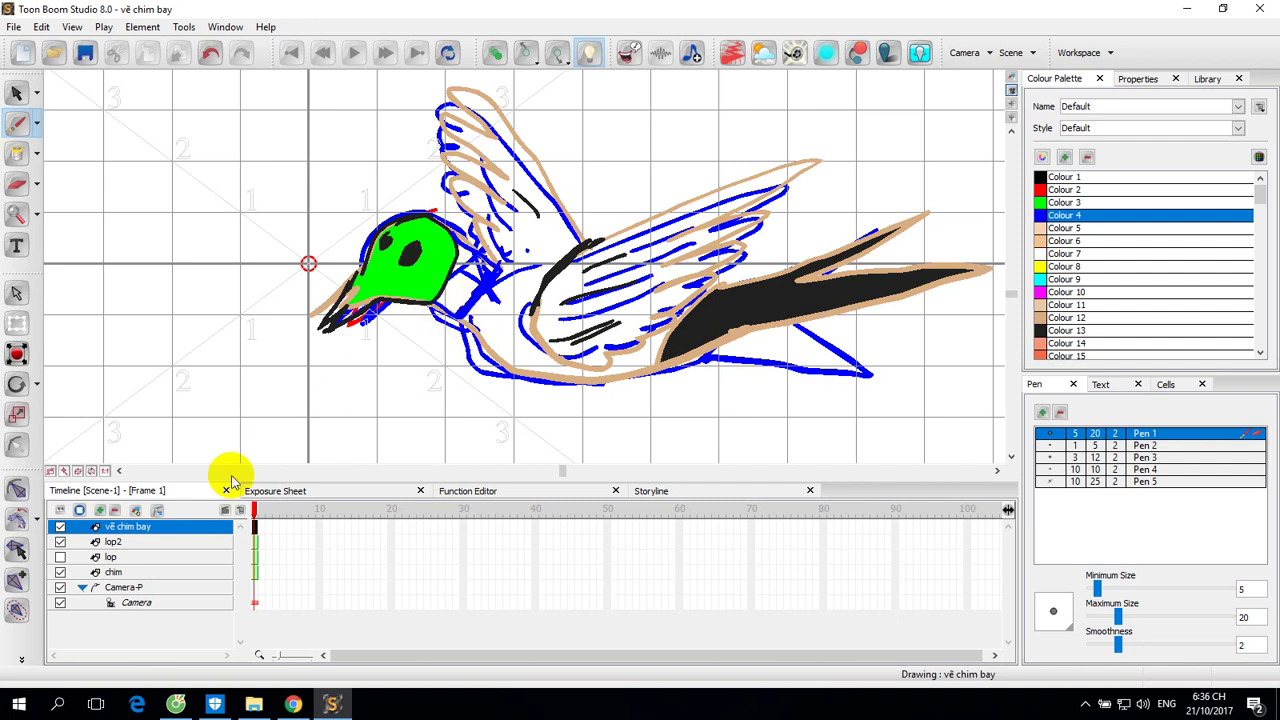
left_click(60, 541)
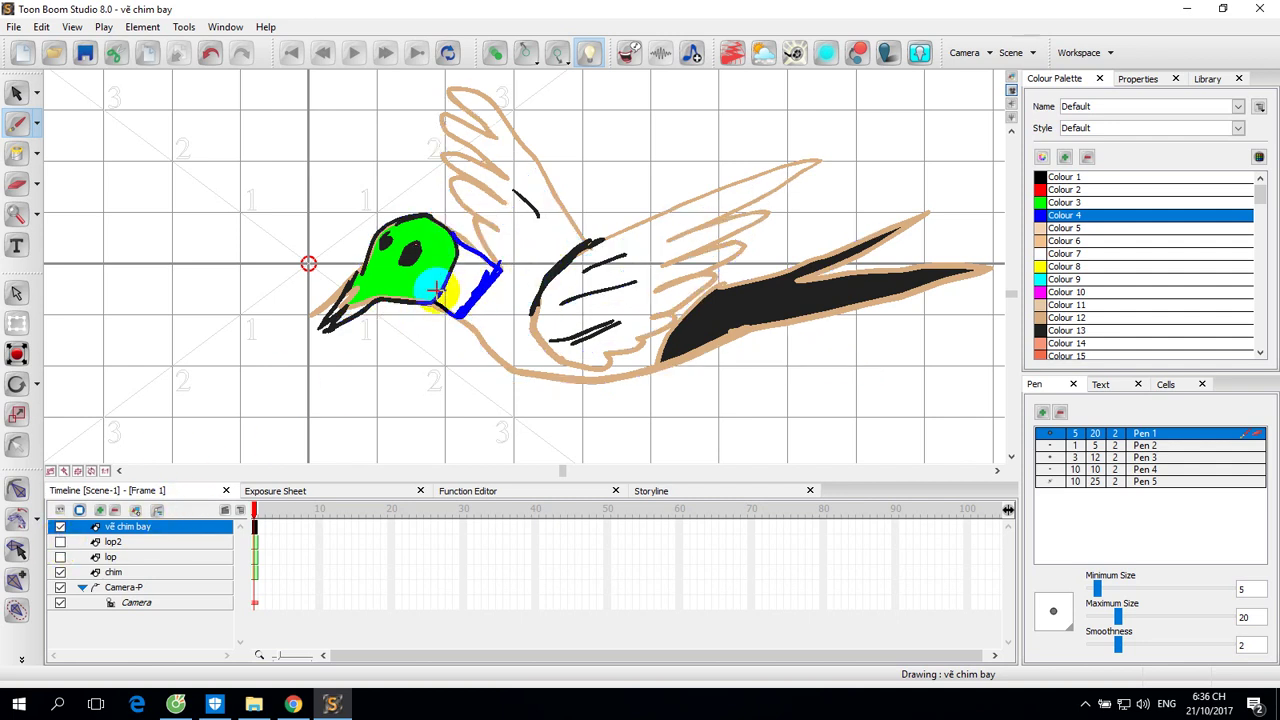
Fill the neck band with red Colour 2 using the Paint tool.
left_click(1045, 190)
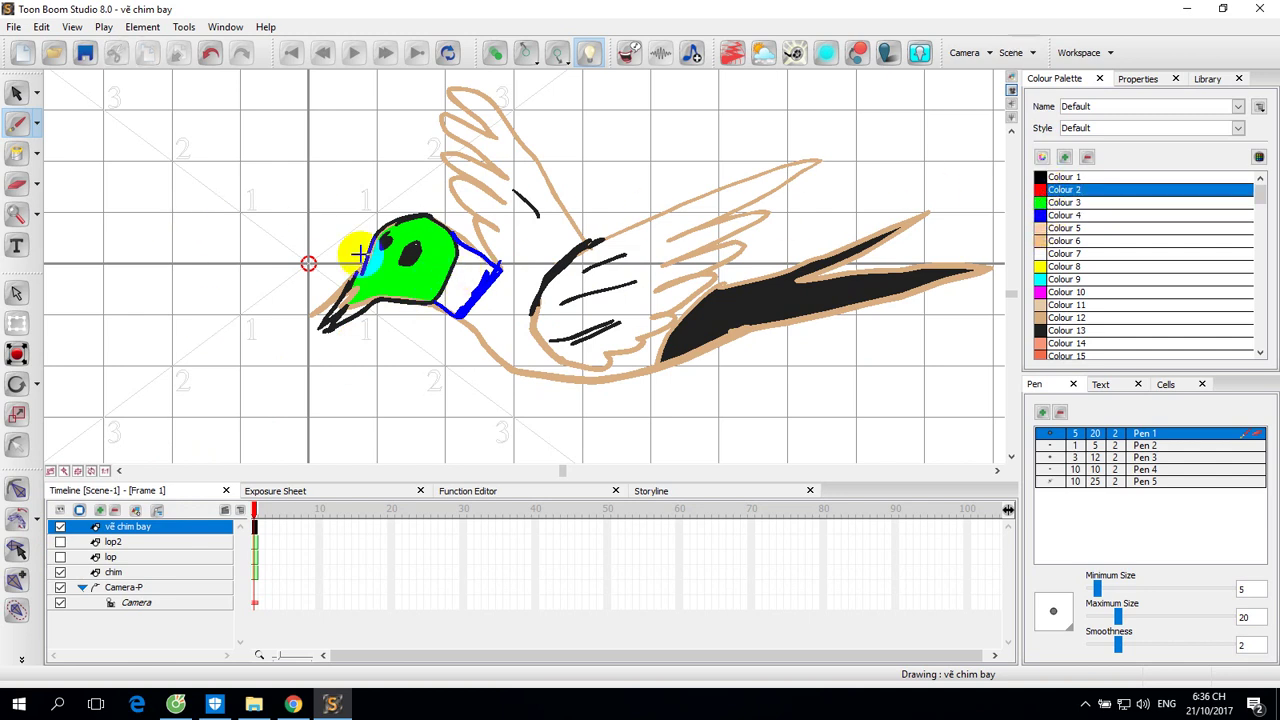
left_click(17, 155)
left_click(467, 270)
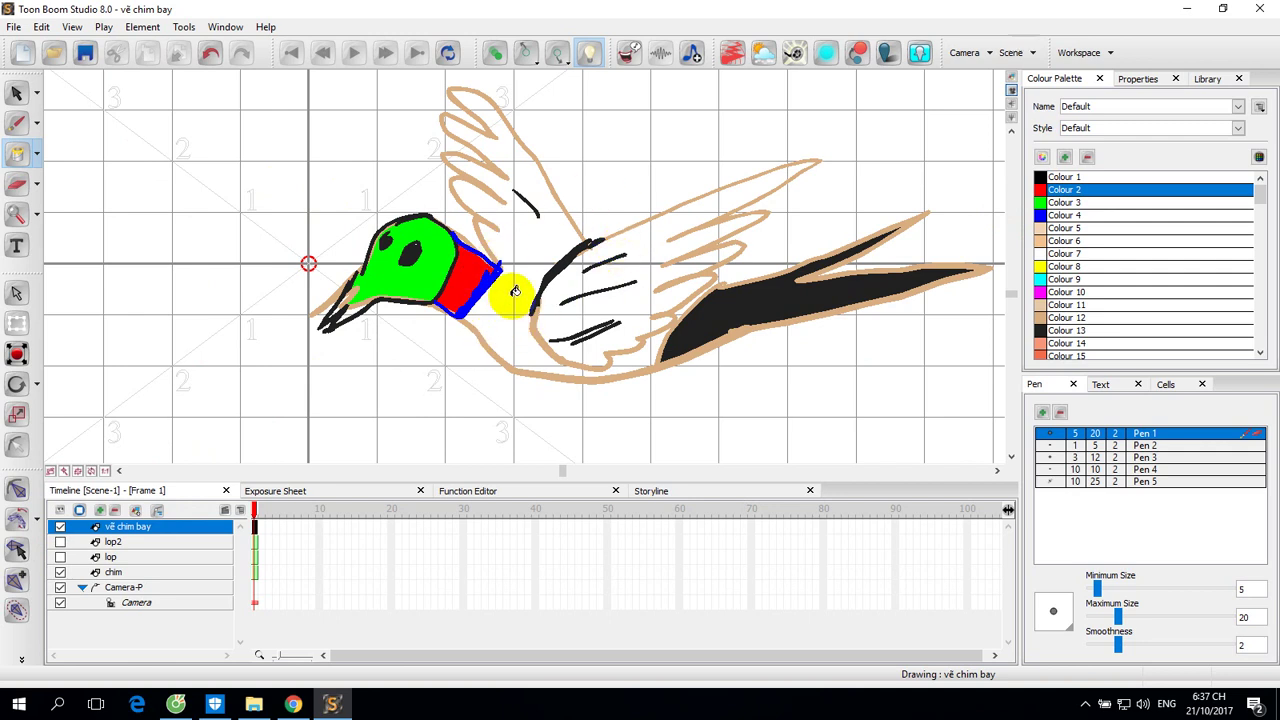
left_click(461, 266)
Draw the back line from neck to wing base in red Colour 2, then retrace it and the near wing's front edge to the belly in Colour 11.
left_click(20, 128)
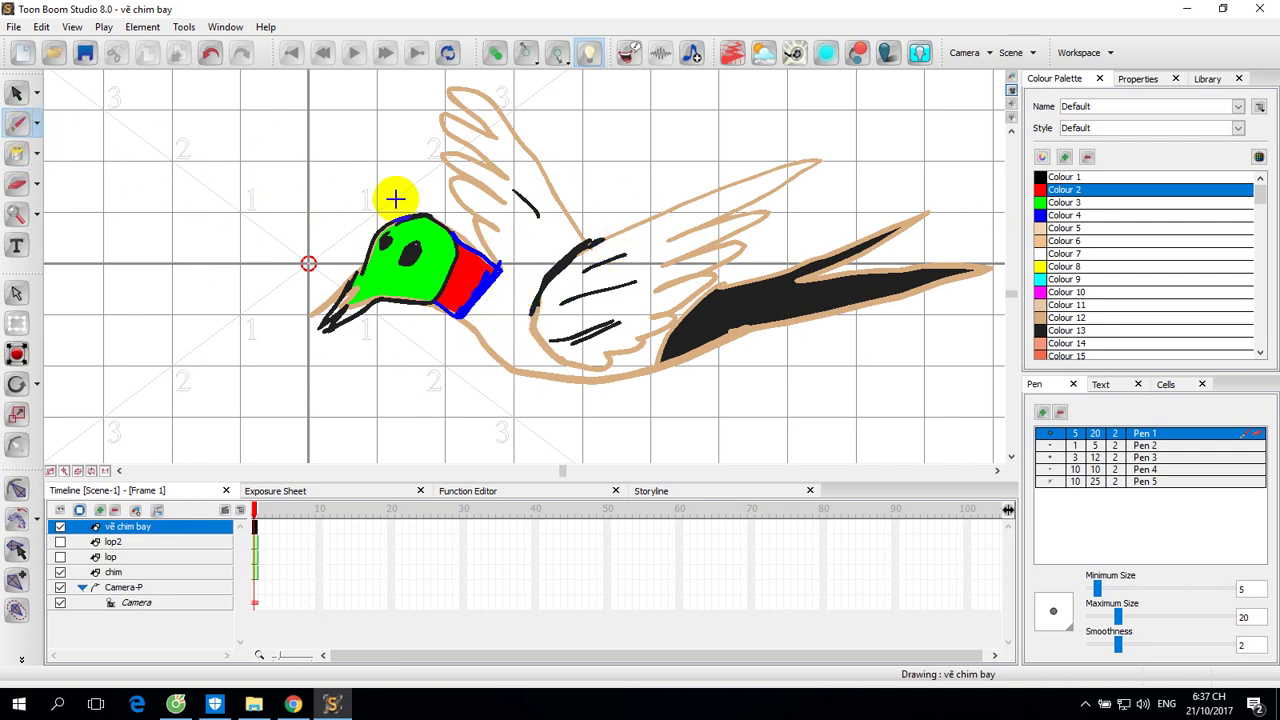
left_click_drag(496, 272, 582, 243)
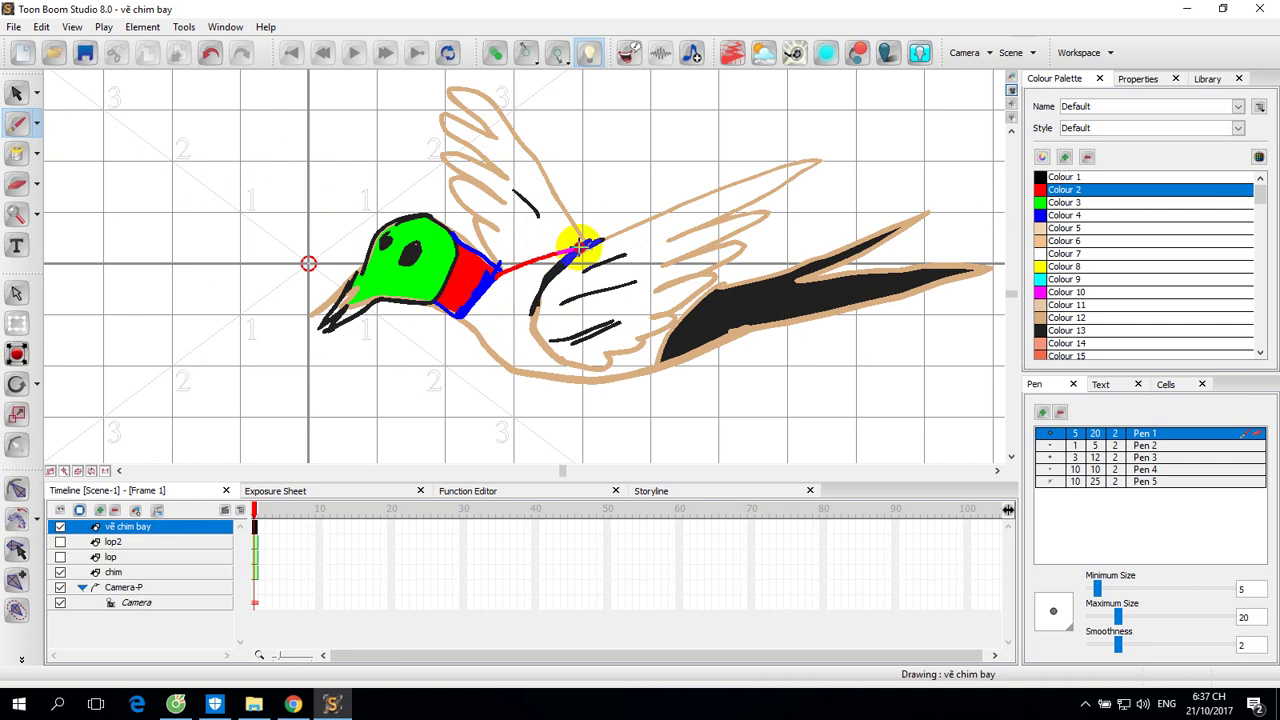
left_click_drag(494, 272, 586, 245)
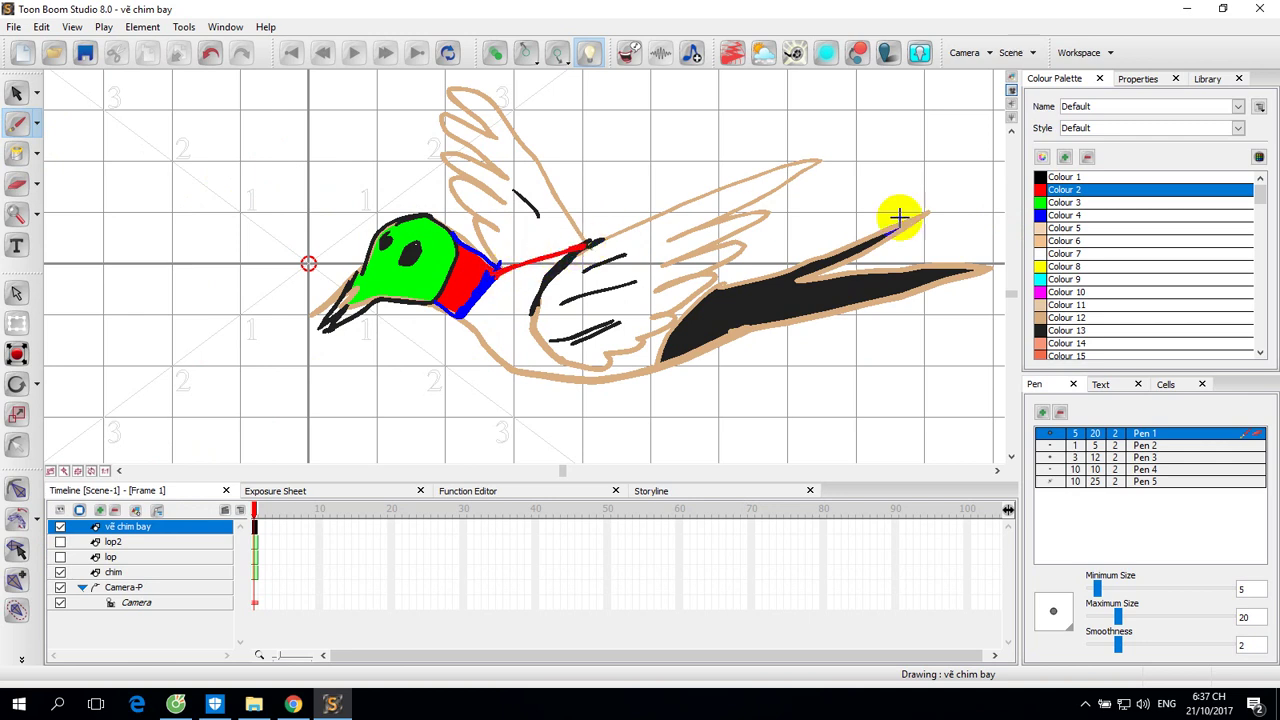
left_click(1040, 304)
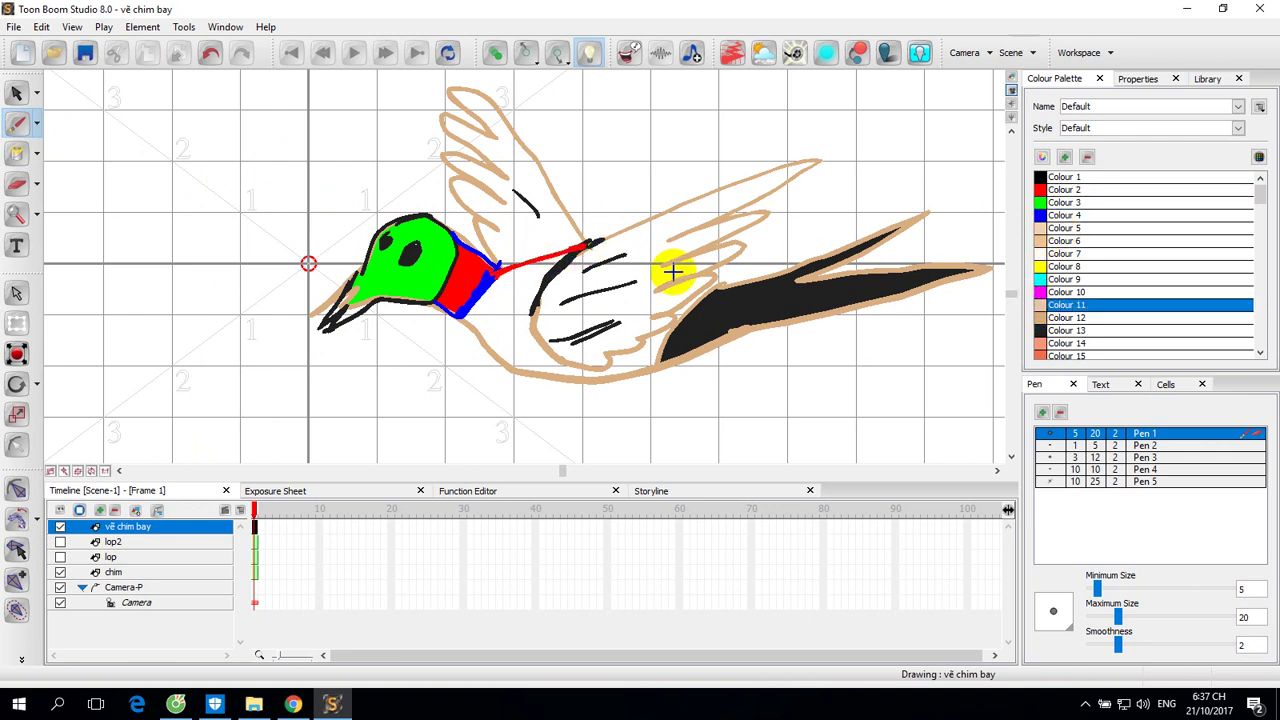
mouse_move(497, 272)
left_mouse_down()
mouse_move(517, 251)
mouse_move(486, 277)
mouse_move(578, 241)
mouse_move(532, 284)
mouse_move(537, 331)
mouse_move(586, 373)
left_mouse_up()
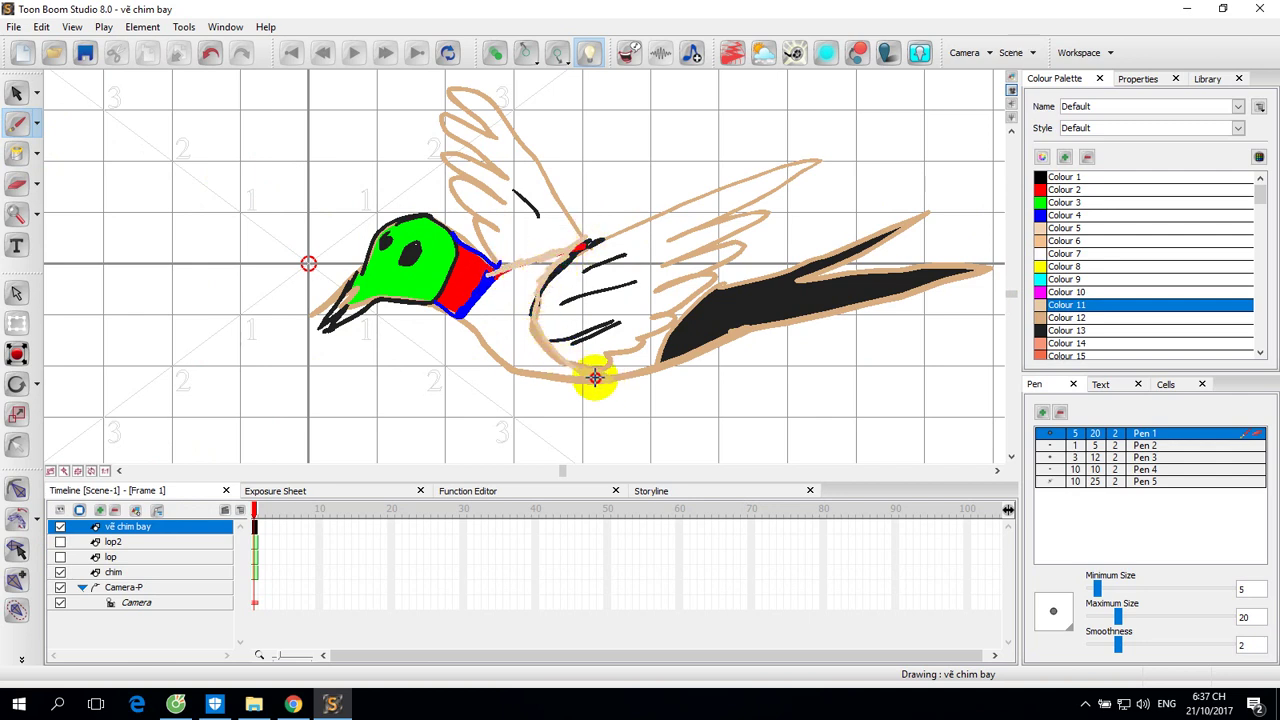
Fill the bird's body between the neck band and the near wing with Colour 6.
left_click(1040, 241)
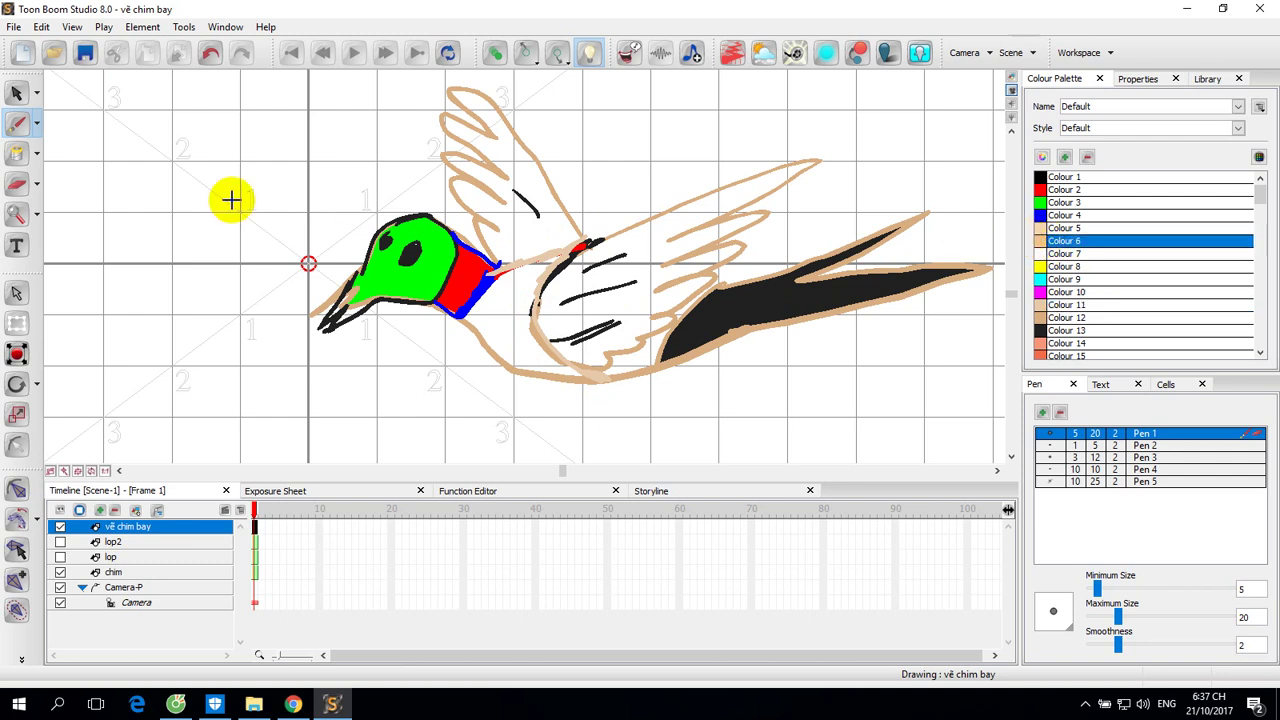
left_click(17, 153)
left_click(502, 290)
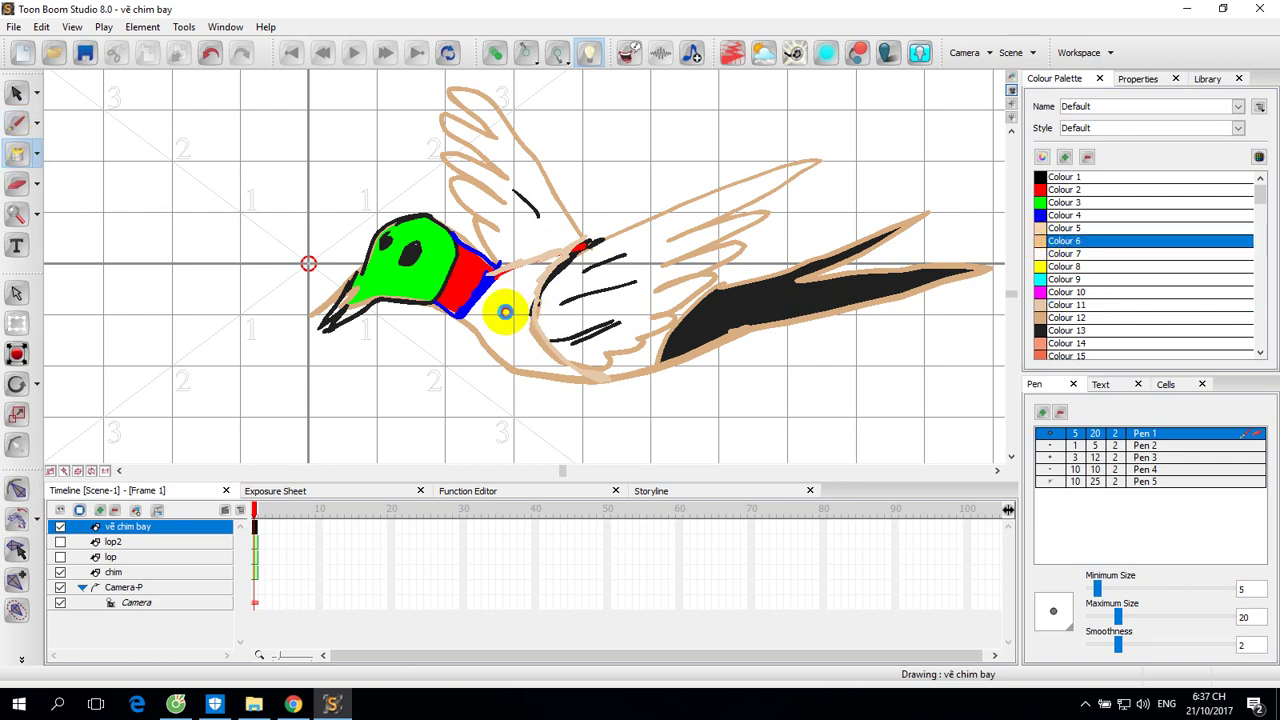
left_click(523, 257)
left_click(570, 228)
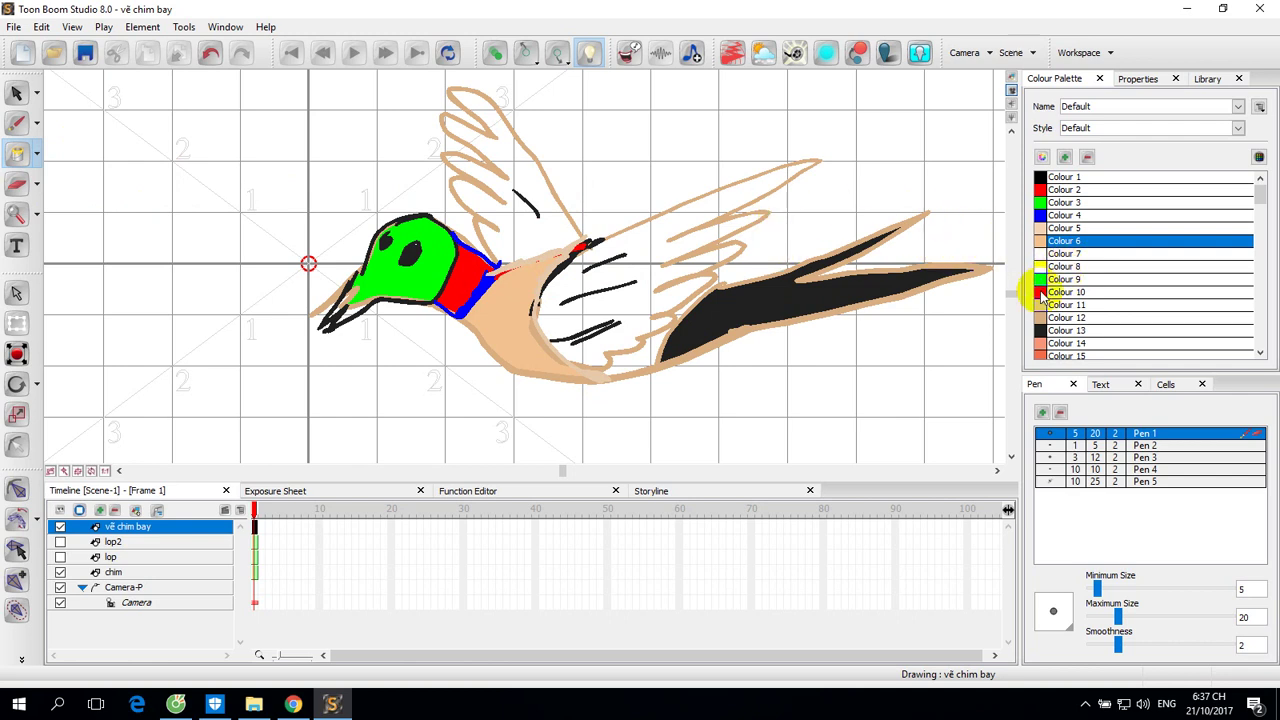
Fill both wings with orange-red Colour 15.
left_click(1045, 291)
left_click(1045, 355)
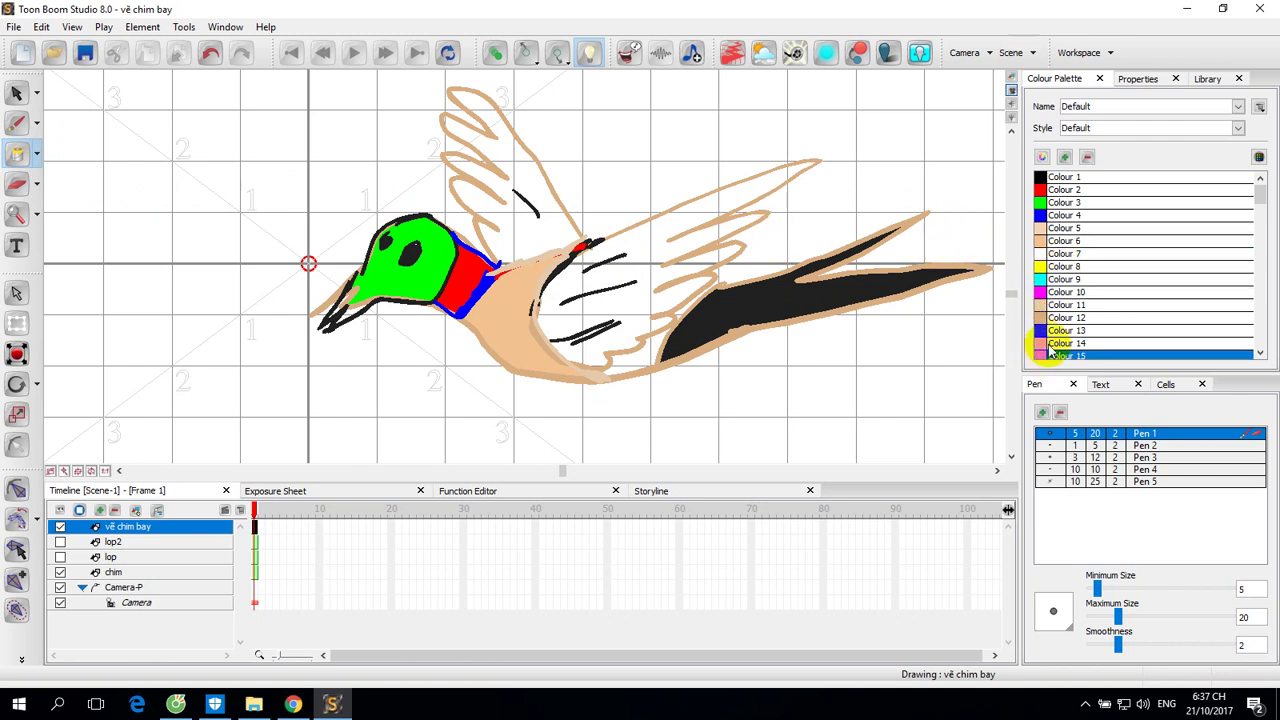
left_click(523, 225)
left_click(629, 294)
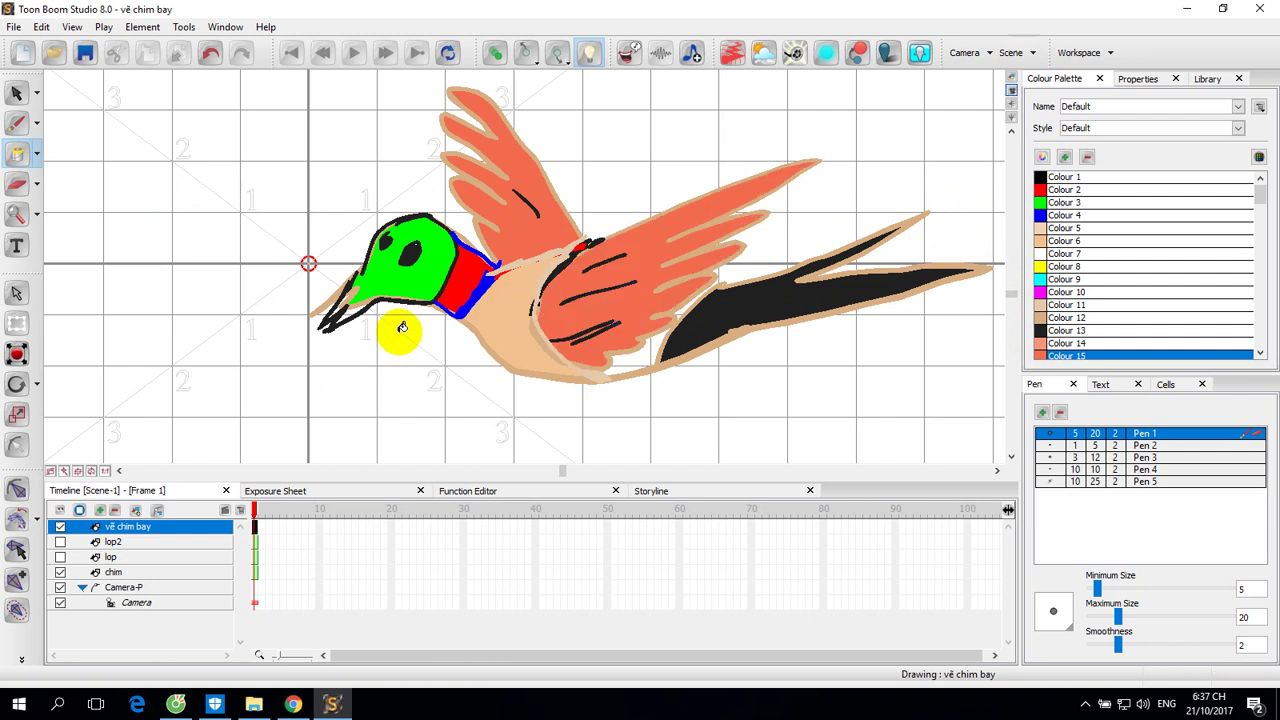
Erase the beak outline and both dark eyes from the bird's head with the Eraser.
left_click(36, 188)
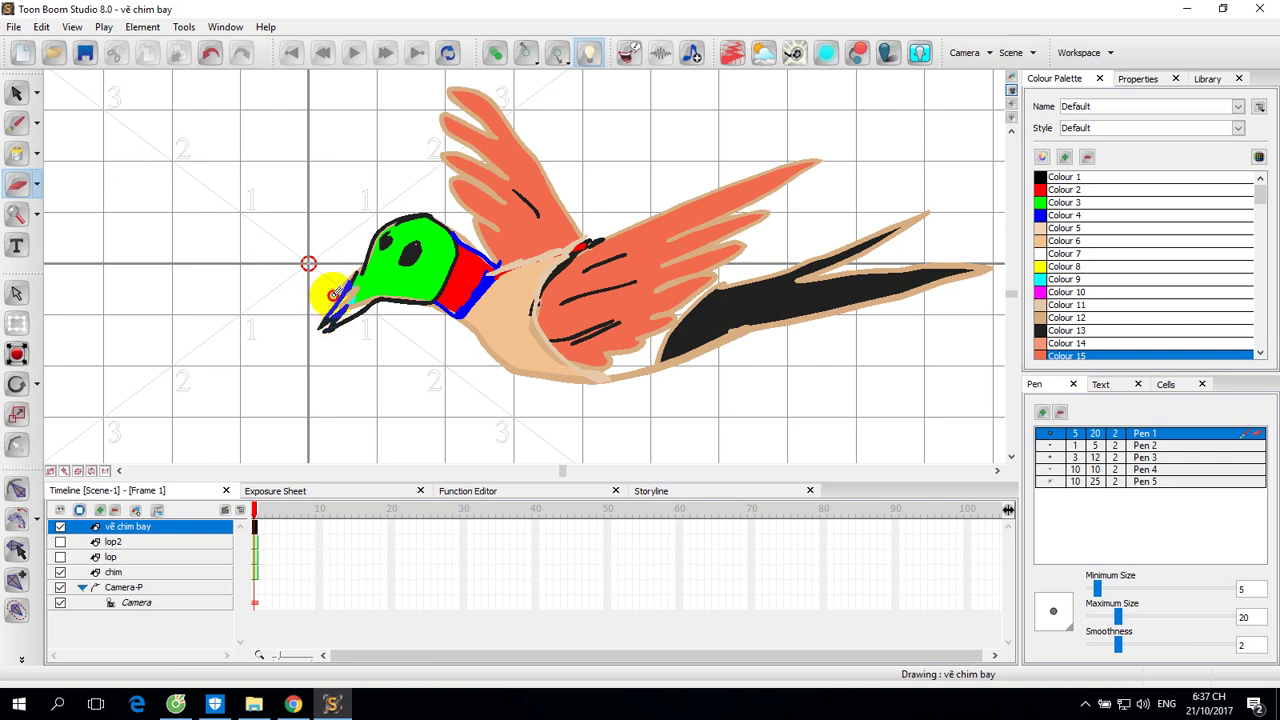
mouse_move(328, 305)
left_mouse_down()
mouse_move(246, 349)
mouse_move(360, 251)
left_mouse_up()
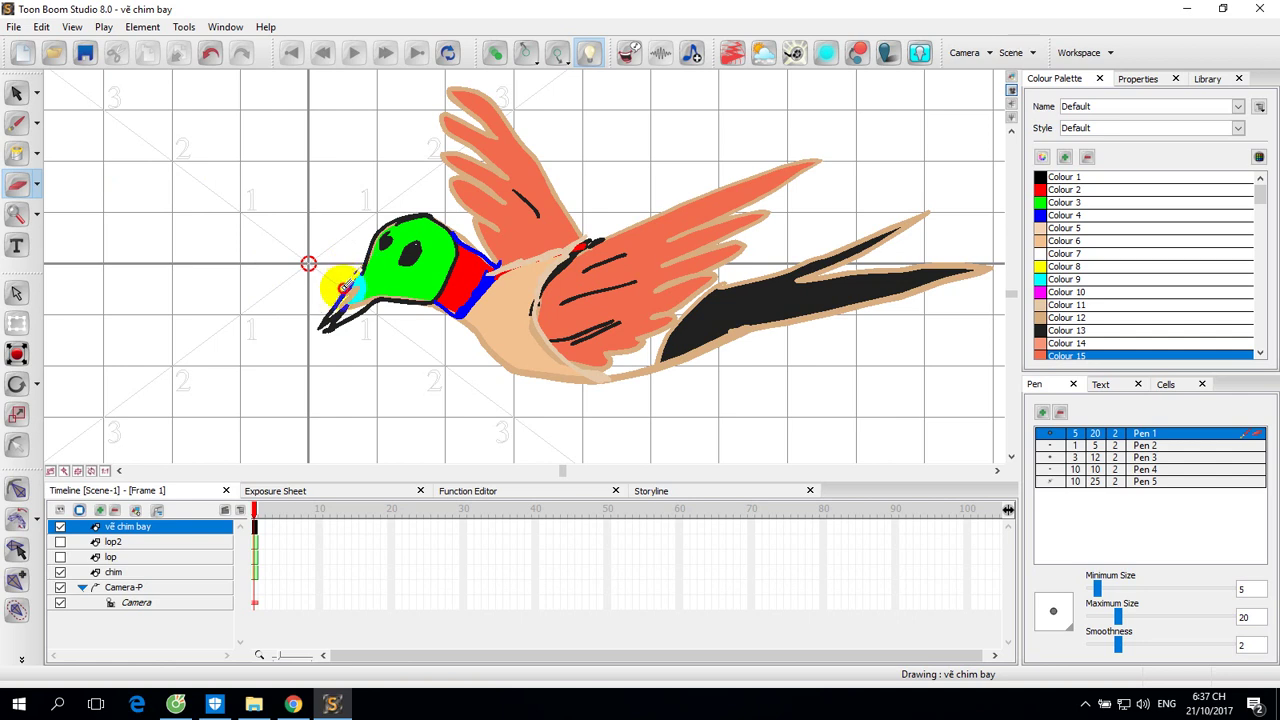
mouse_move(312, 330)
left_mouse_down()
mouse_move(186, 323)
mouse_move(310, 265)
left_mouse_up()
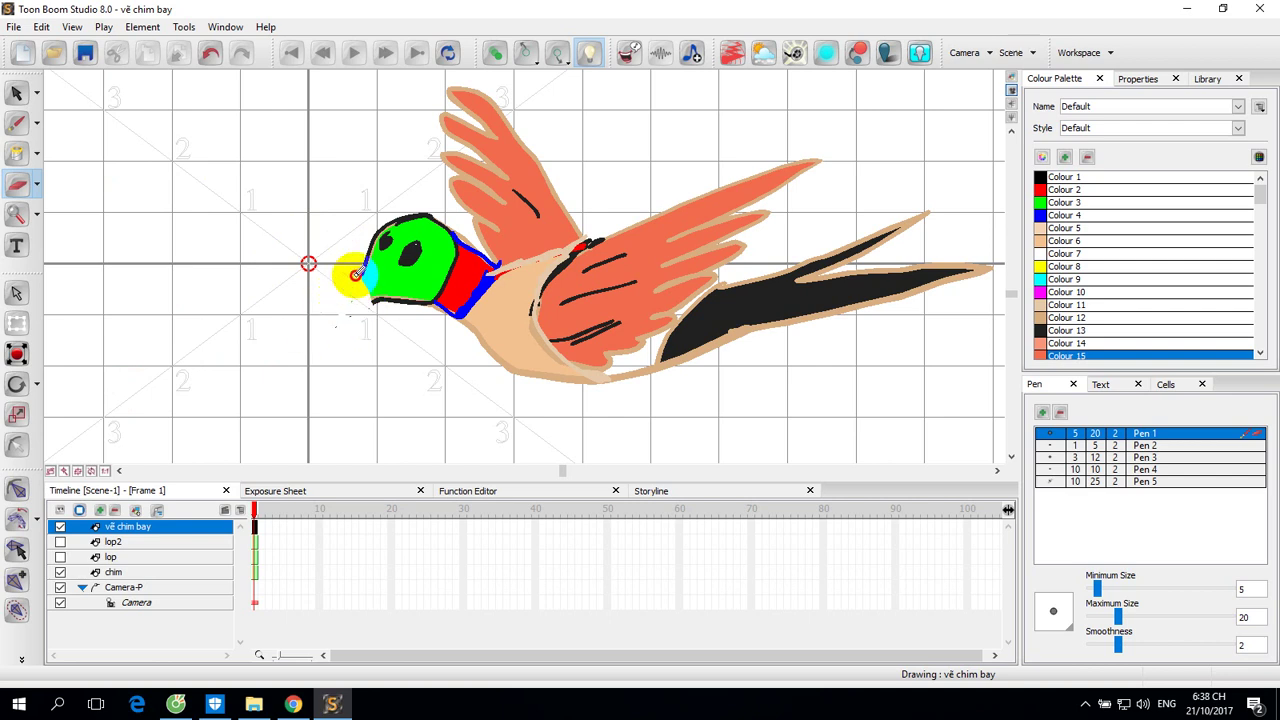
left_click(410, 254)
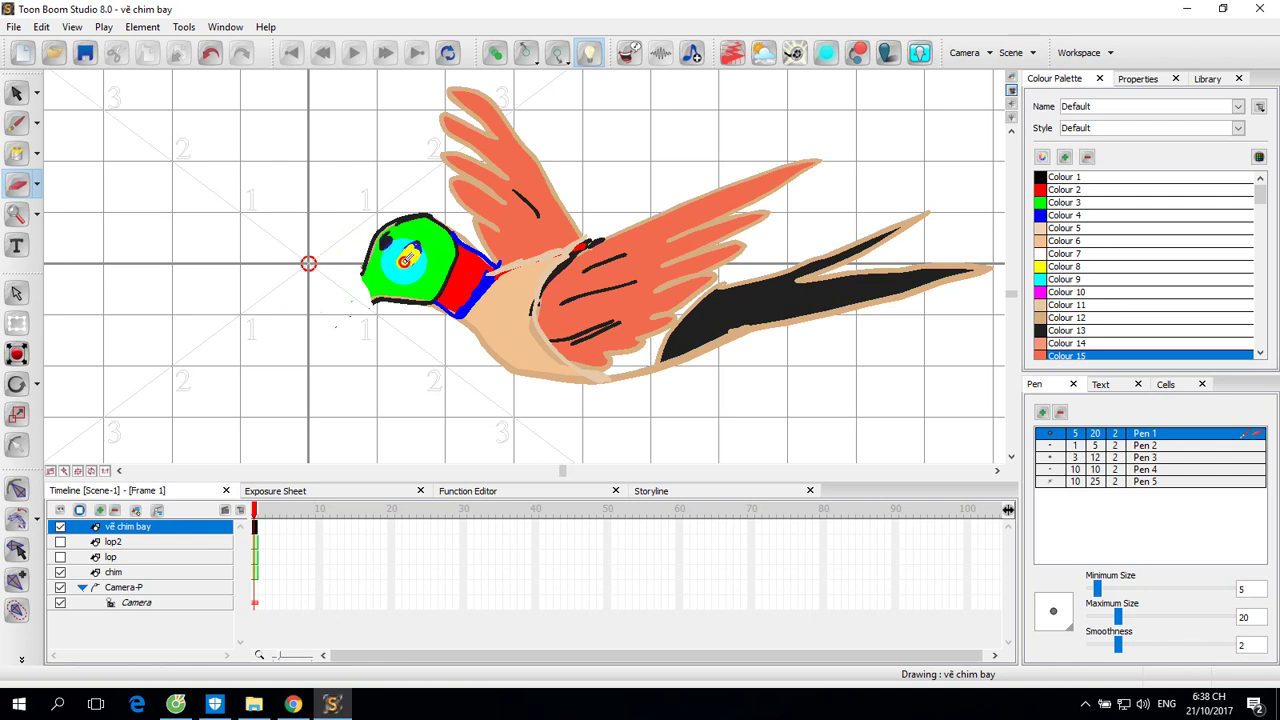
left_click_drag(405, 259, 376, 234)
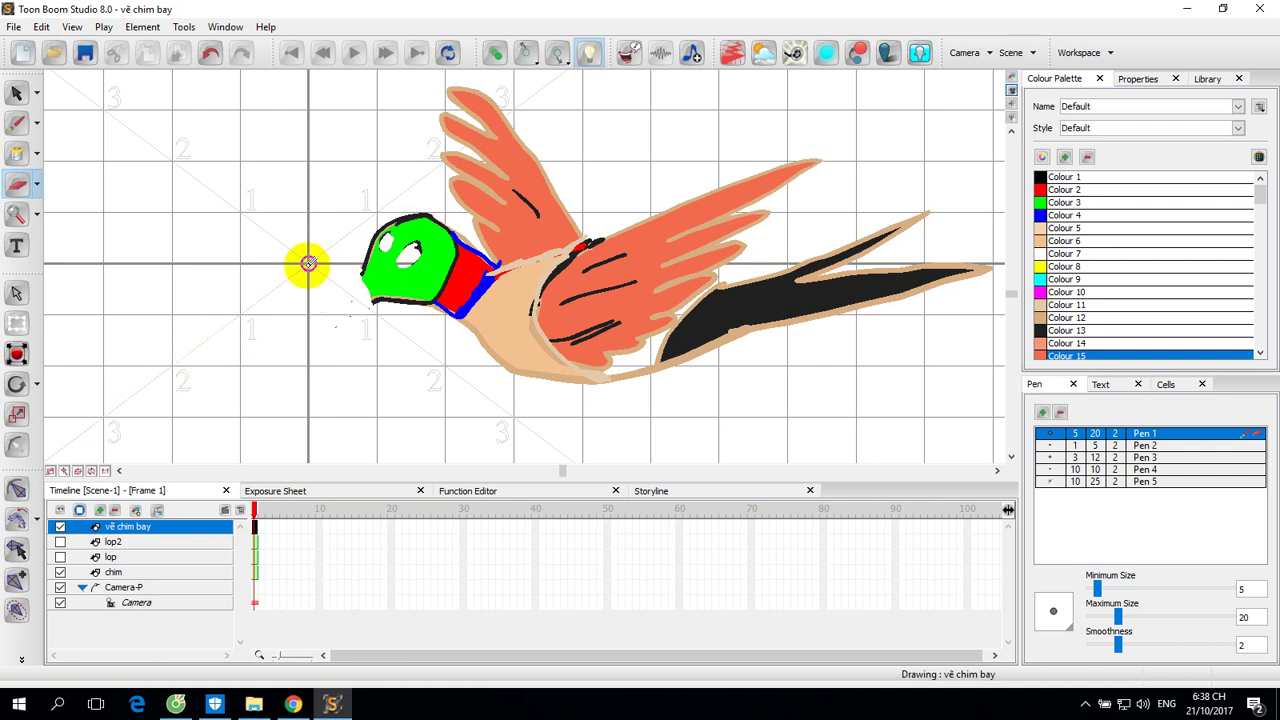
Paint the bird's beak with Colour 2 and dot the pupils of both eyes with Colour 1 using the brush.
left_click(17, 122)
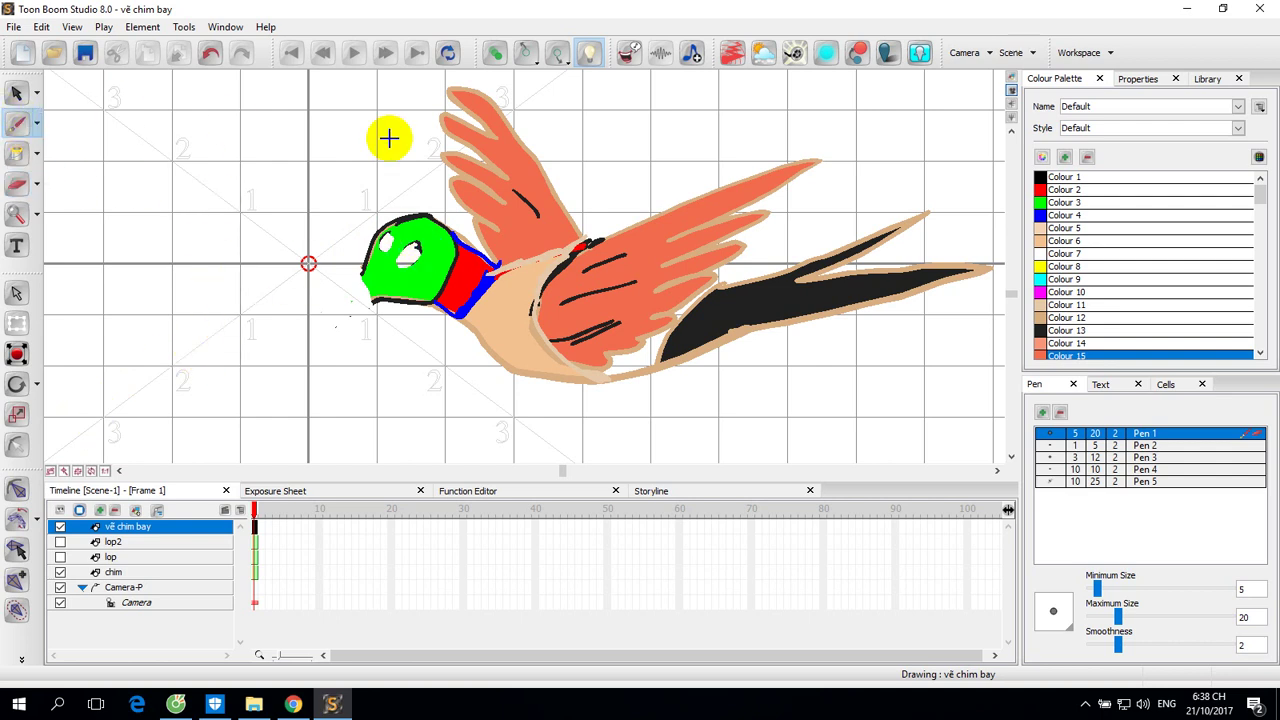
left_click(1052, 189)
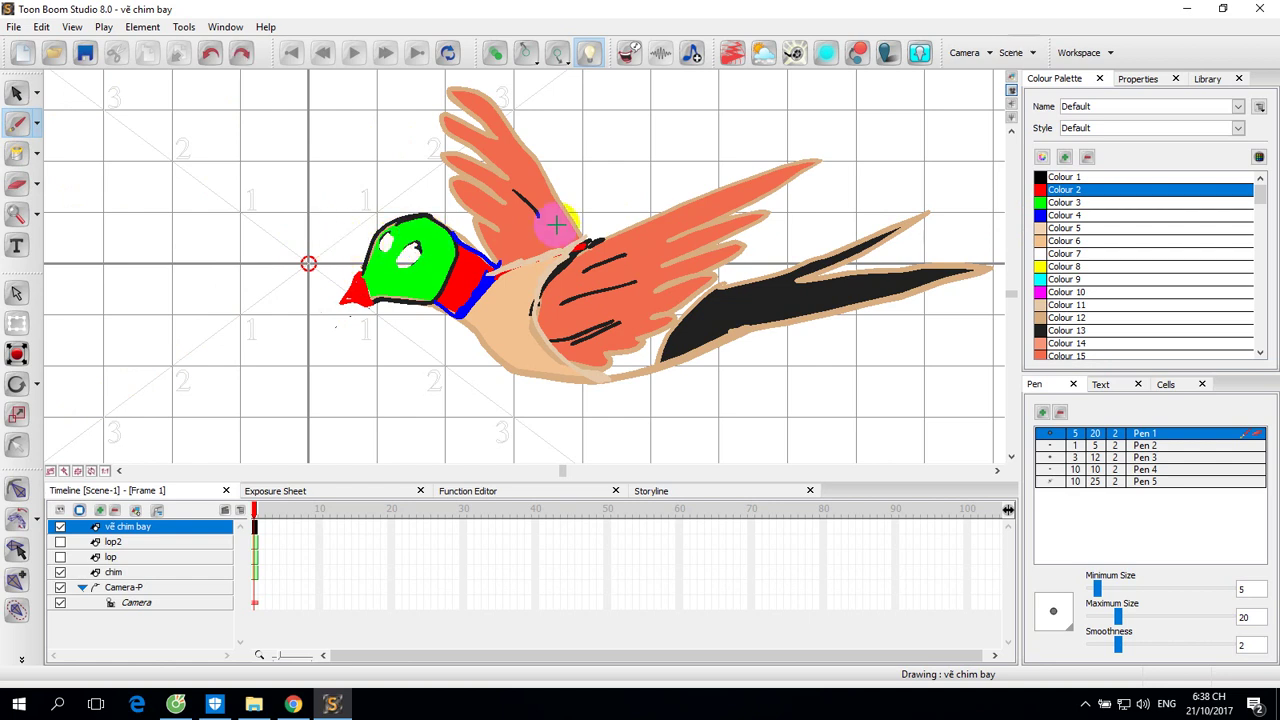
left_click(1046, 179)
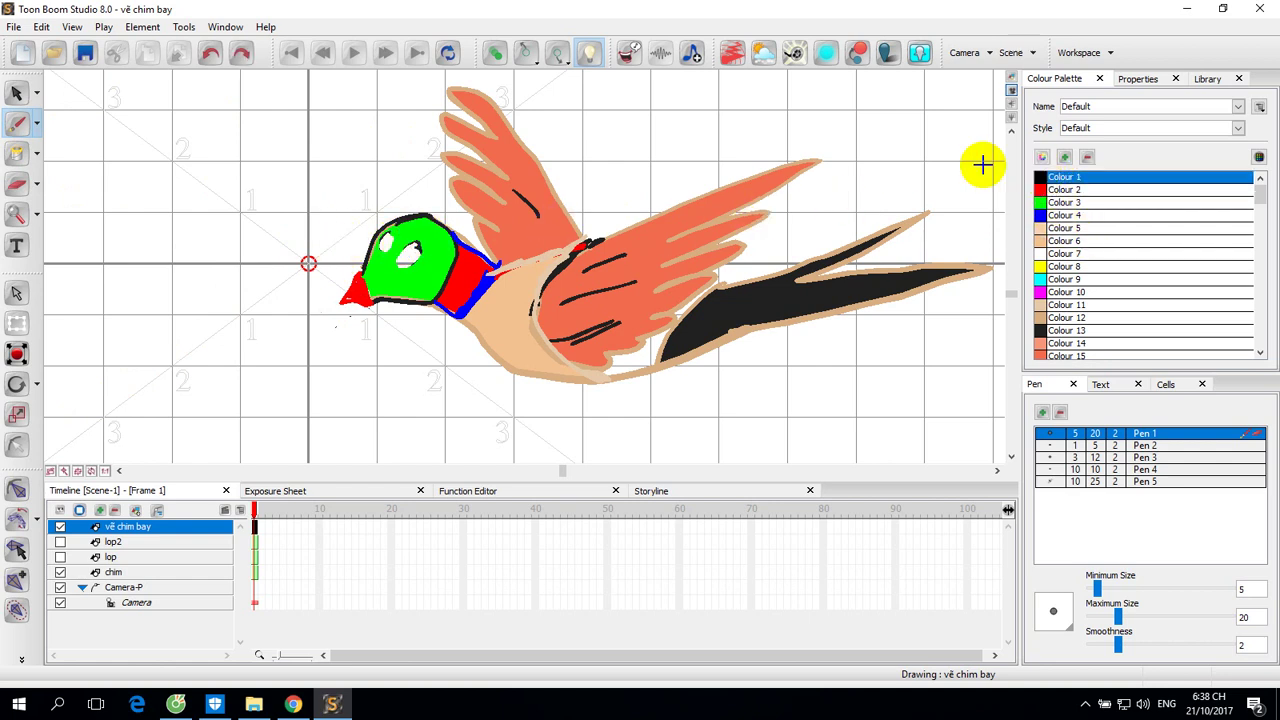
left_click(407, 257)
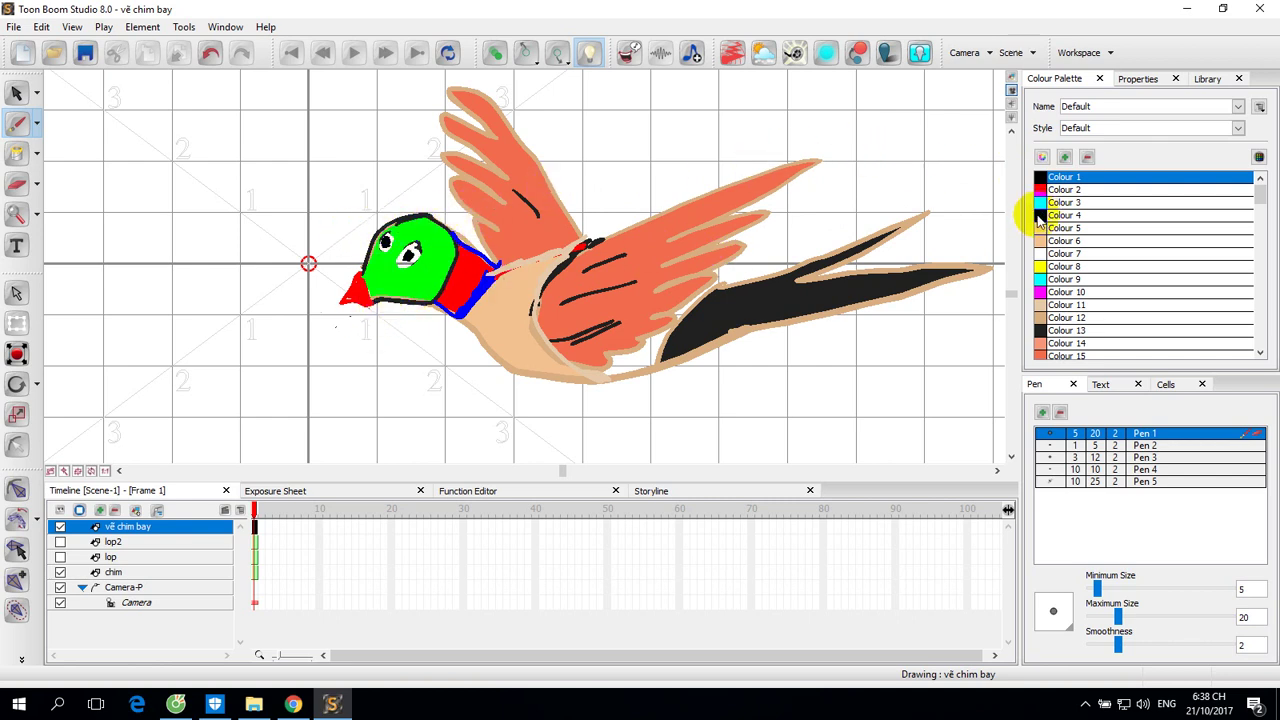
Brush over the black outline around the bird's head with green Colour 3.
scroll(1016, 277, "up", 1)
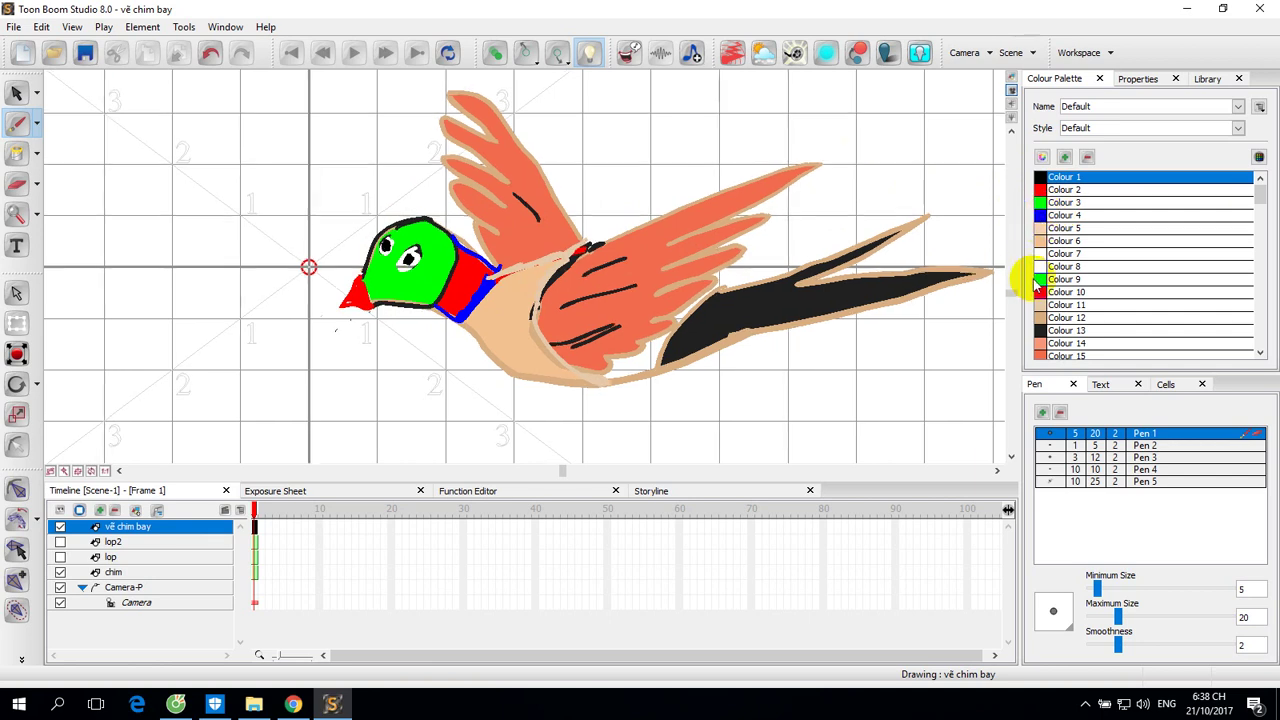
left_click(1045, 202)
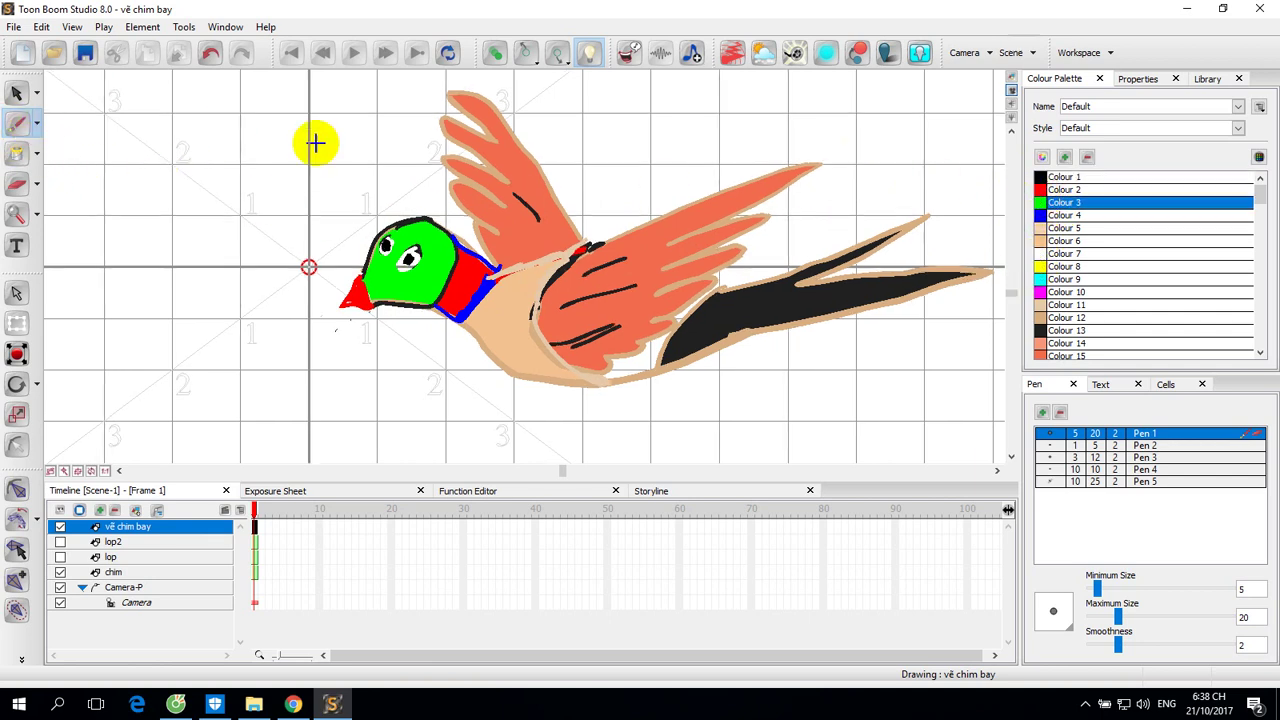
left_click_drag(404, 224, 381, 234)
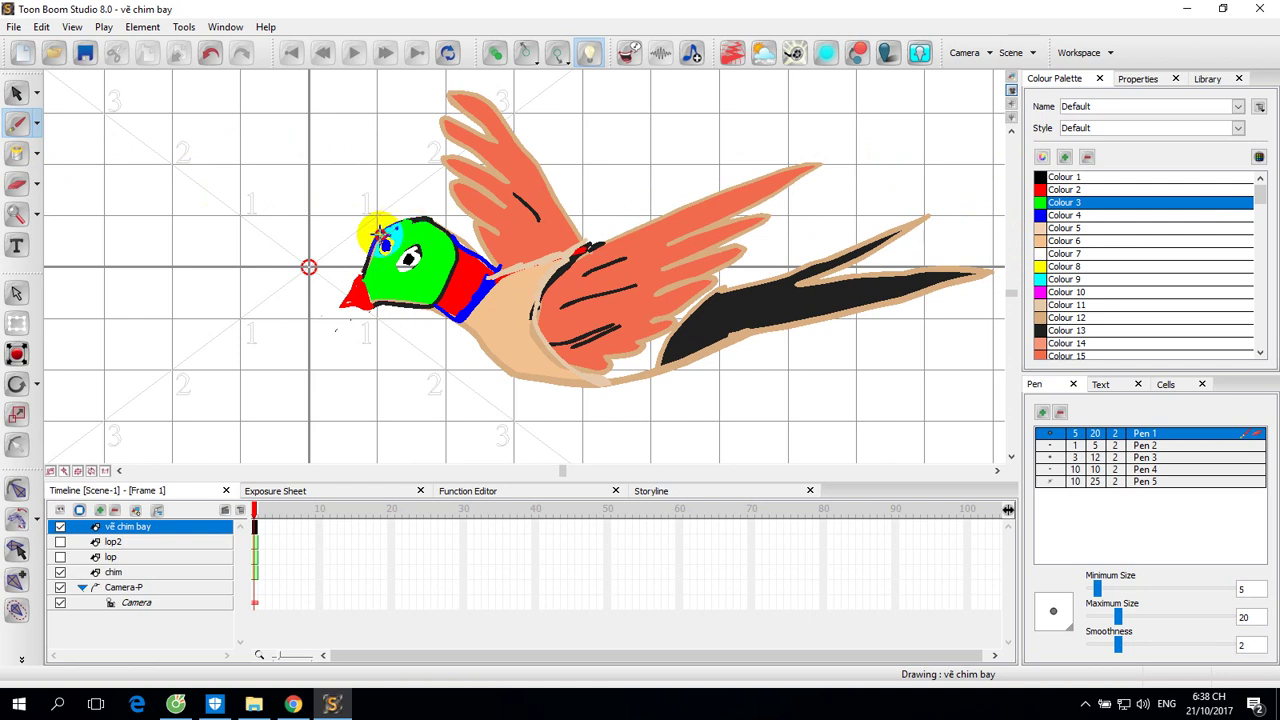
mouse_move(362, 278)
left_mouse_down()
mouse_move(381, 316)
mouse_move(376, 305)
mouse_move(429, 304)
mouse_move(458, 245)
mouse_move(417, 216)
mouse_move(368, 257)
mouse_move(389, 293)
left_mouse_up()
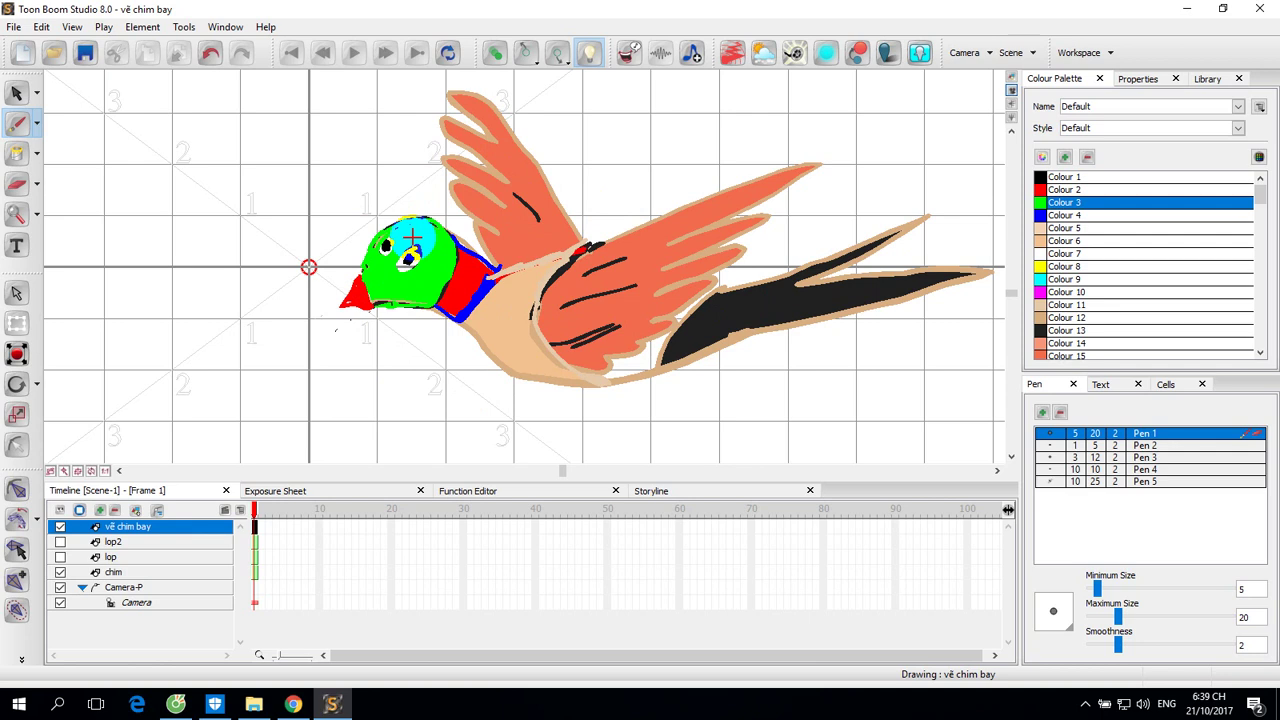
mouse_move(413, 236)
left_mouse_down()
mouse_move(462, 230)
mouse_move(484, 258)
left_mouse_up()
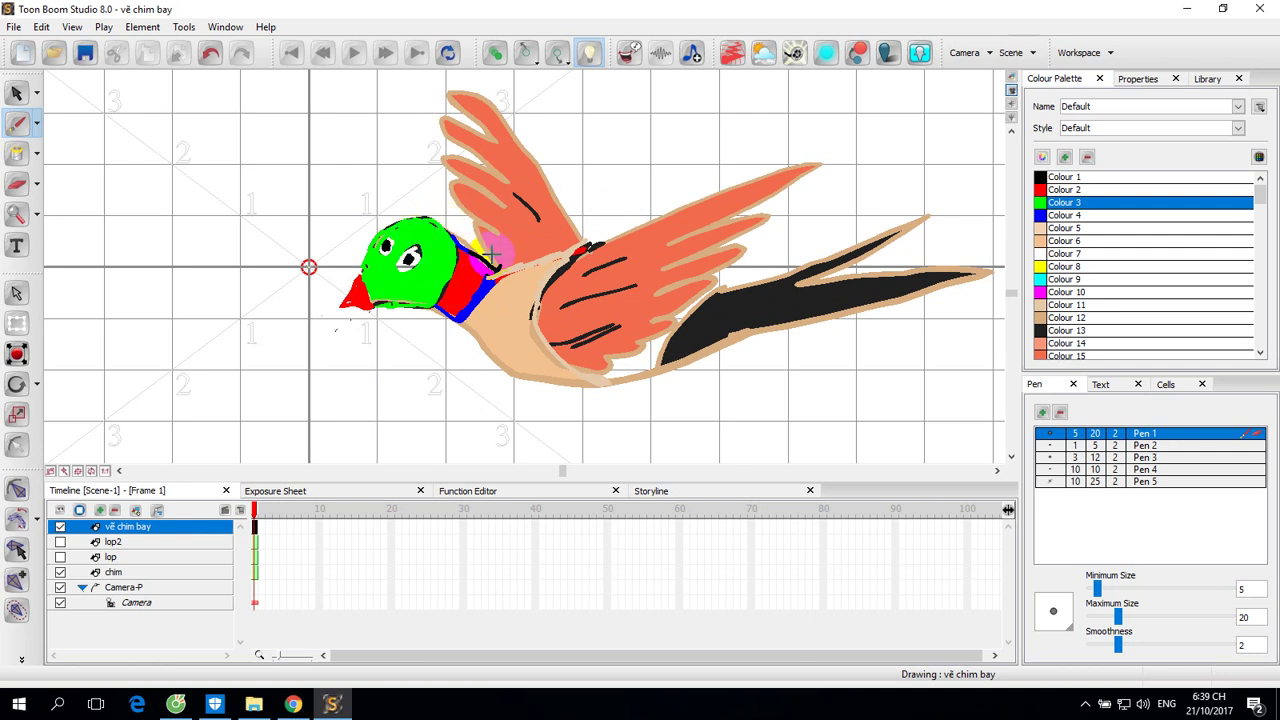
Select the whole bird drawing on the vẽ chim bay layer.
scroll(492, 254, "down", 4)
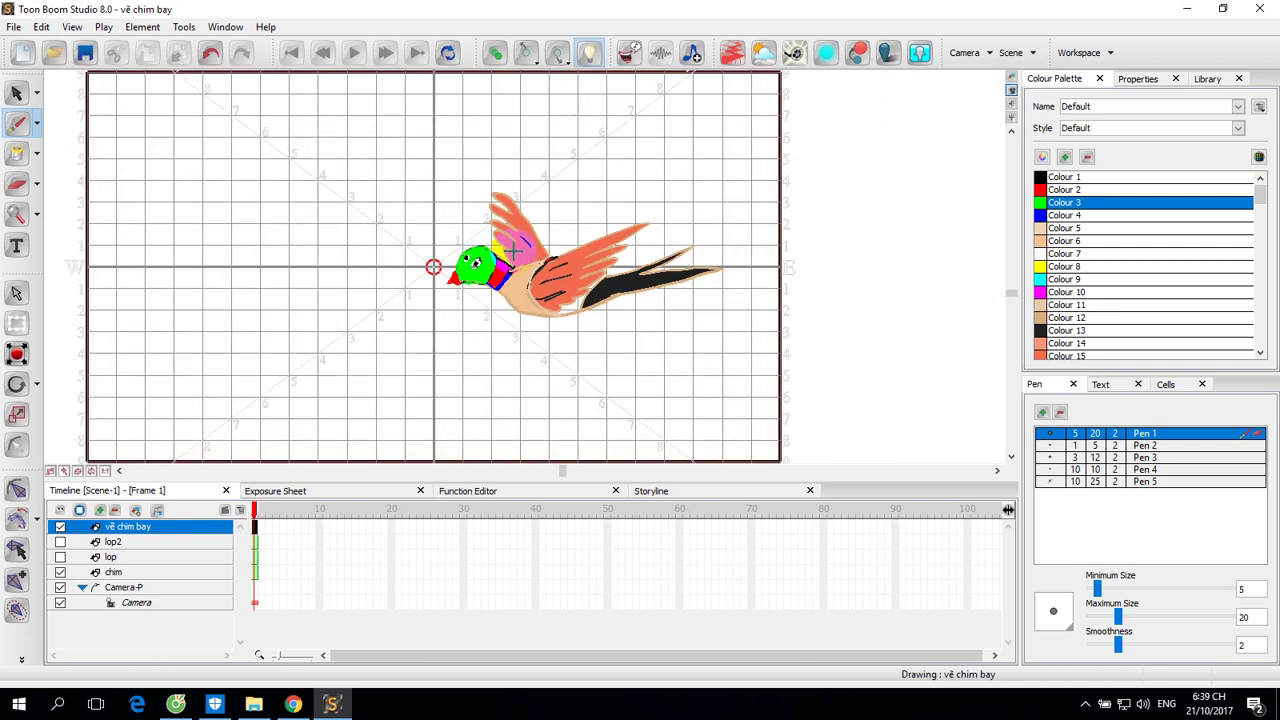
left_click(16, 92)
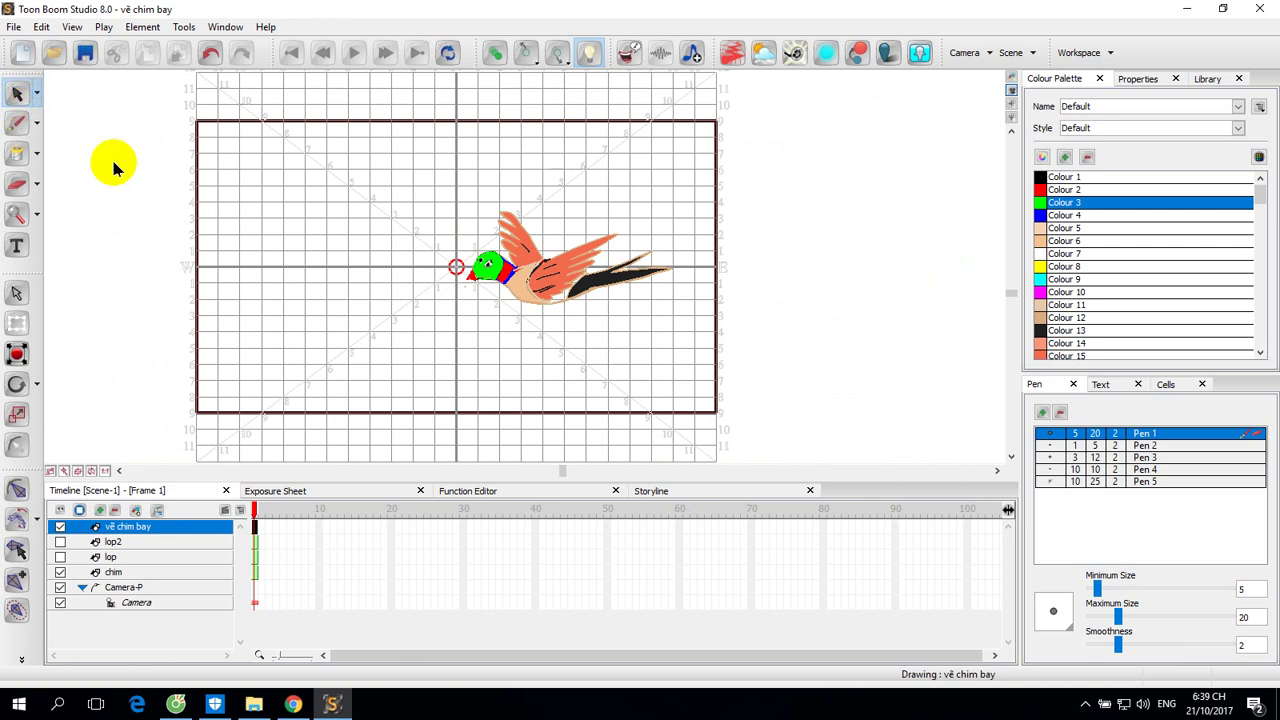
left_click_drag(430, 205, 698, 395)
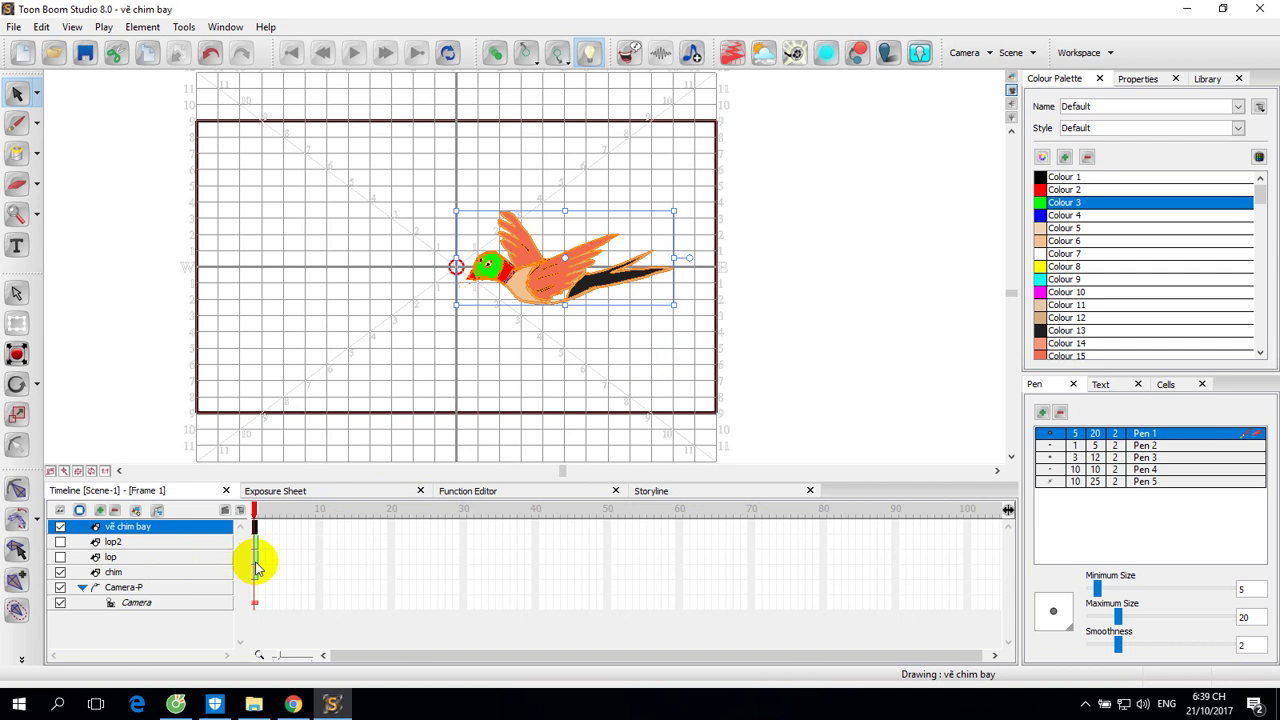
Delete the hidden sketch layers lop2 and lop from the timeline.
left_click(112, 546)
left_click(114, 511)
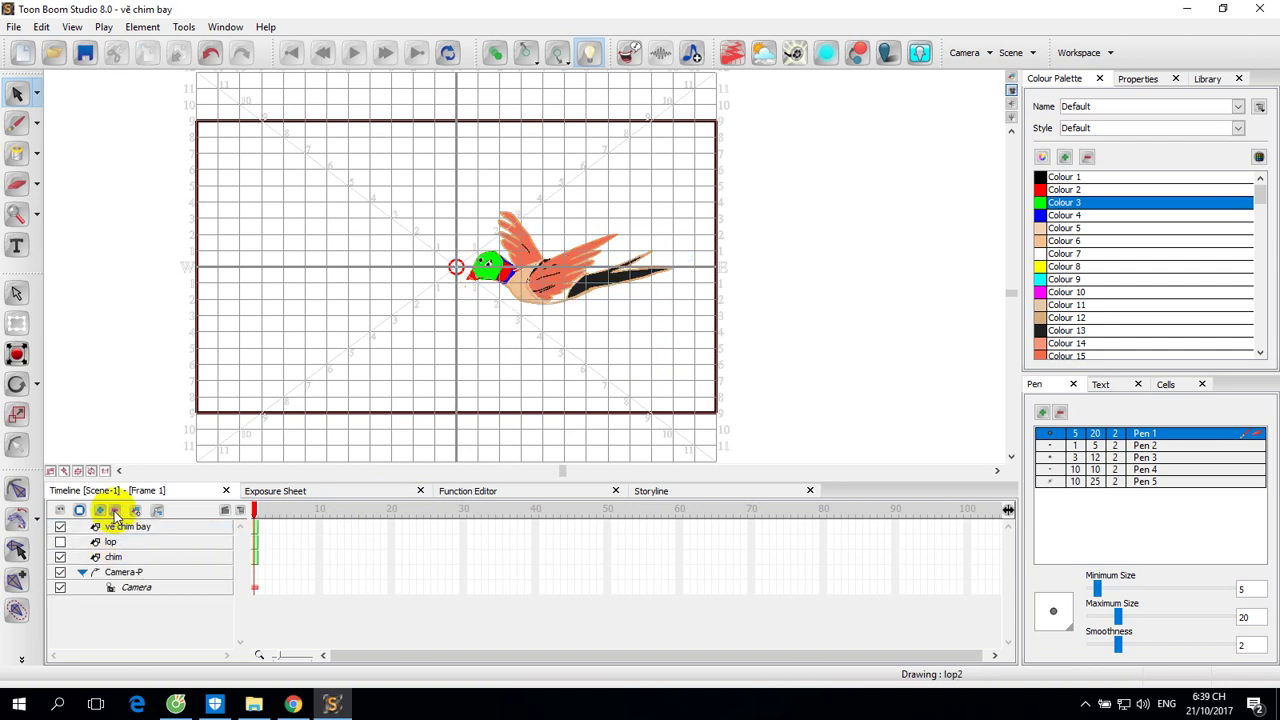
left_click(112, 543)
left_click(114, 511)
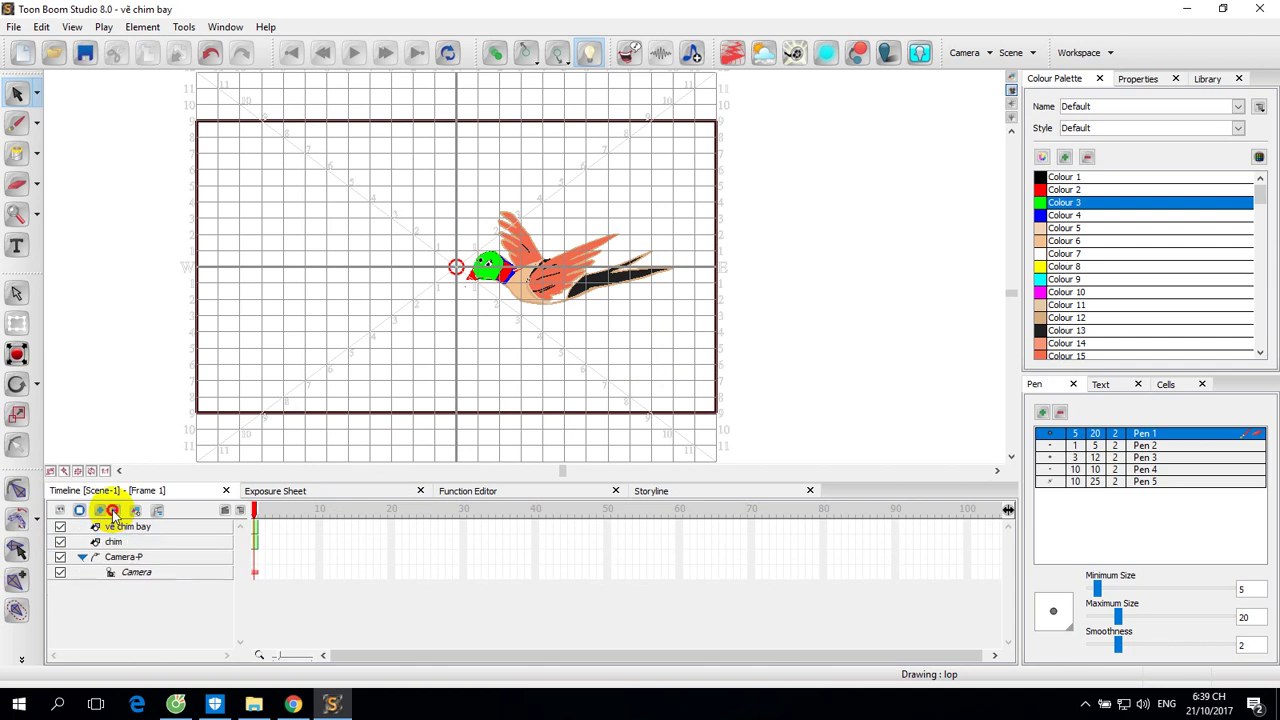
Scale the bird on frame 1 down to roughly half its size and move it to the camera frame's lower-right corner.
left_click(262, 530)
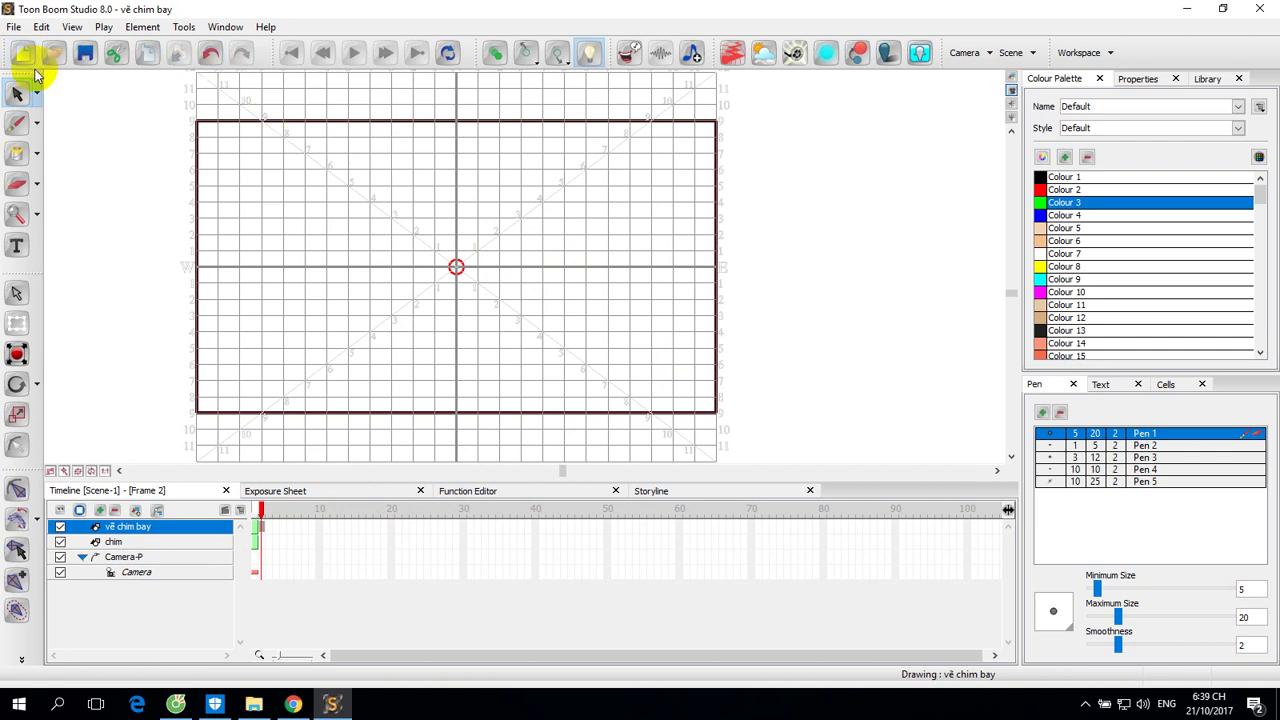
left_click(126, 543)
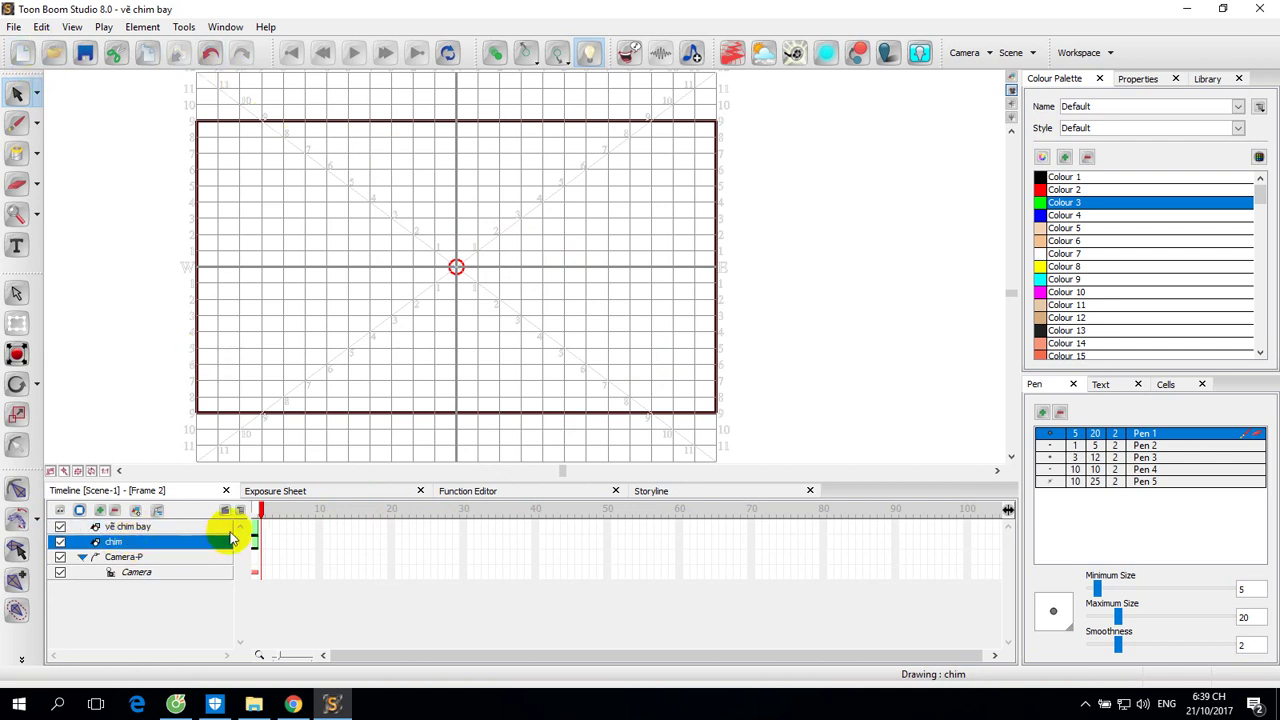
left_click(254, 527)
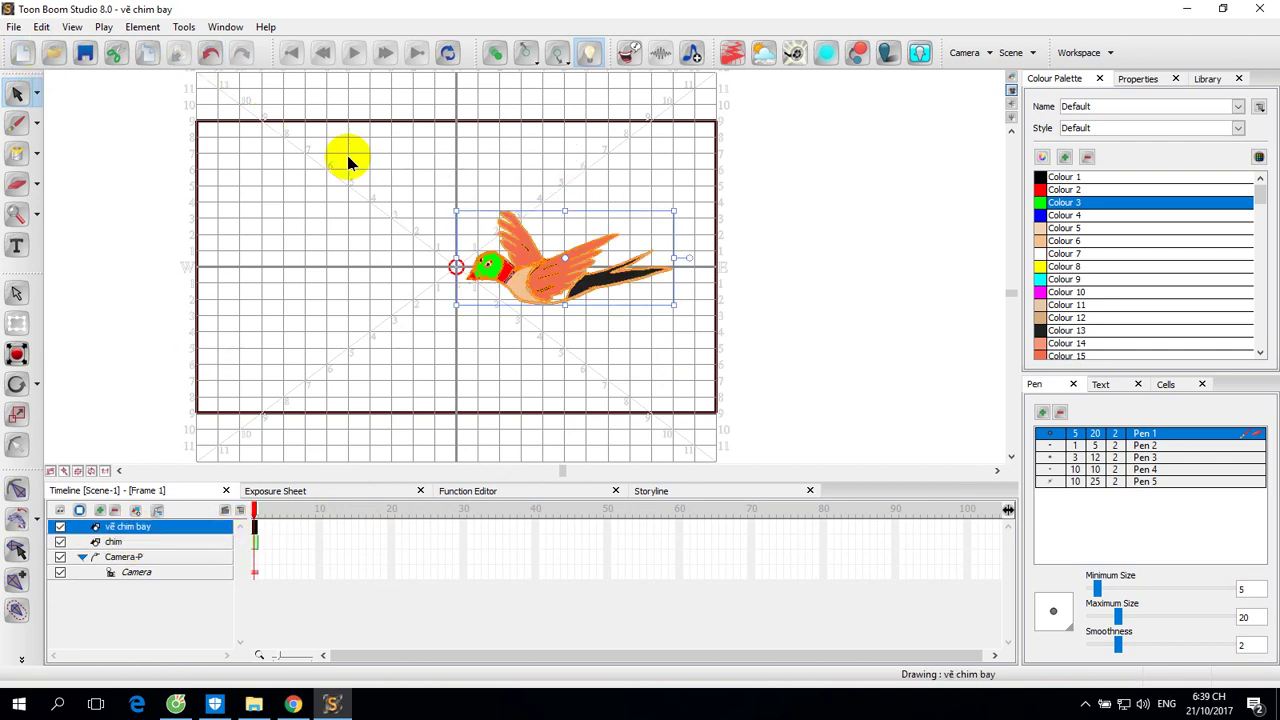
left_click(675, 216)
left_click_drag(673, 212, 610, 252)
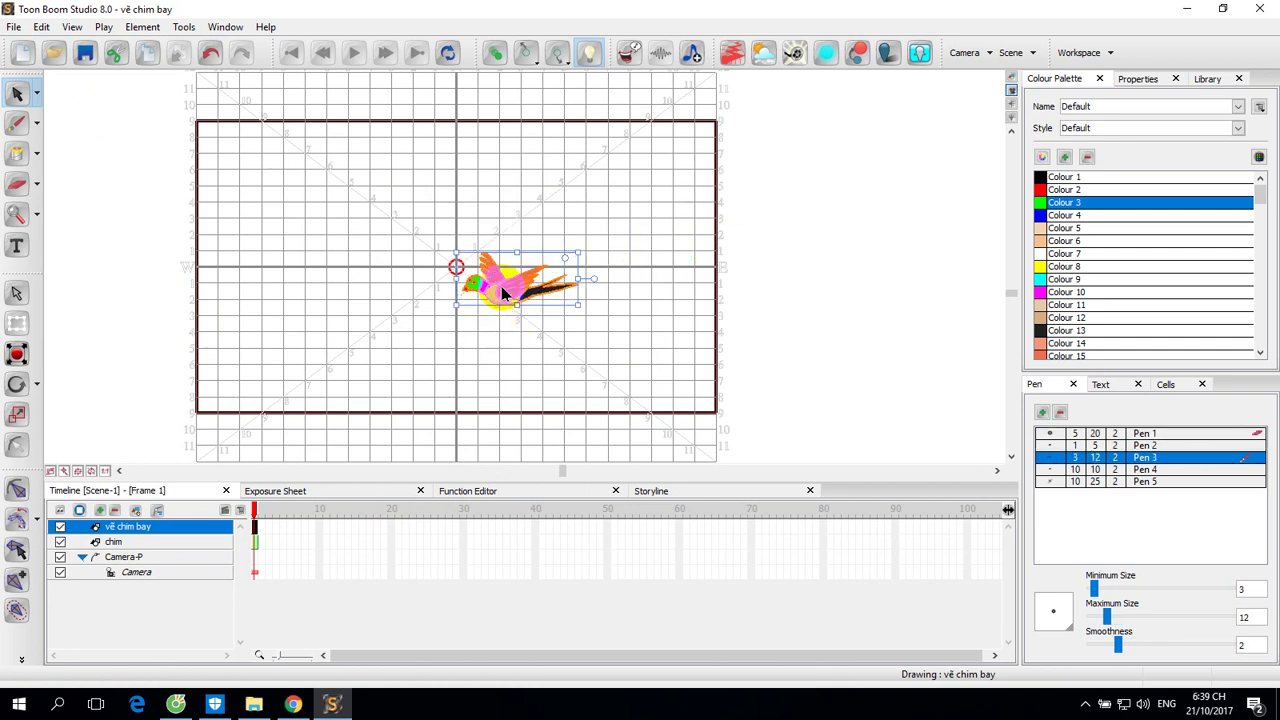
left_click_drag(505, 290, 648, 367)
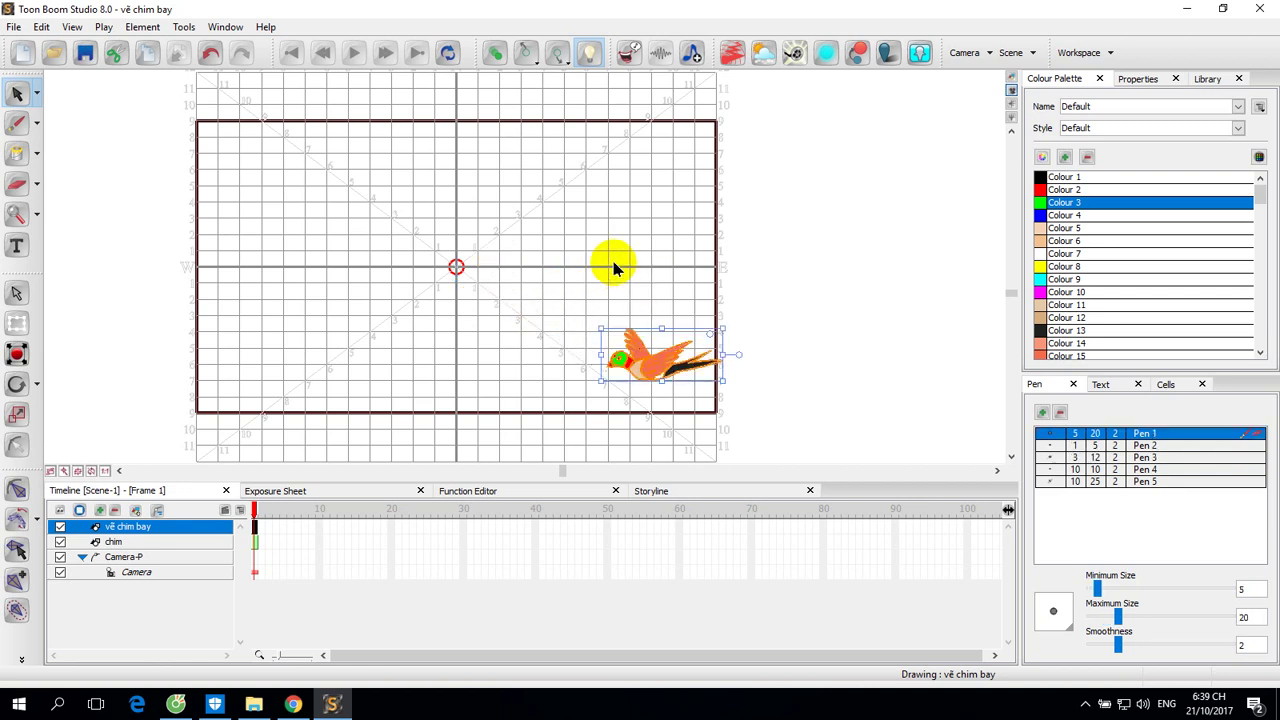
Copy the bird drawing on frame 1 and try to paste it on frame 2 of the vẽ chim bay layer.
key("2")
key("1")
key("1")
key("1")
left_click_drag(779, 327, 784, 247)
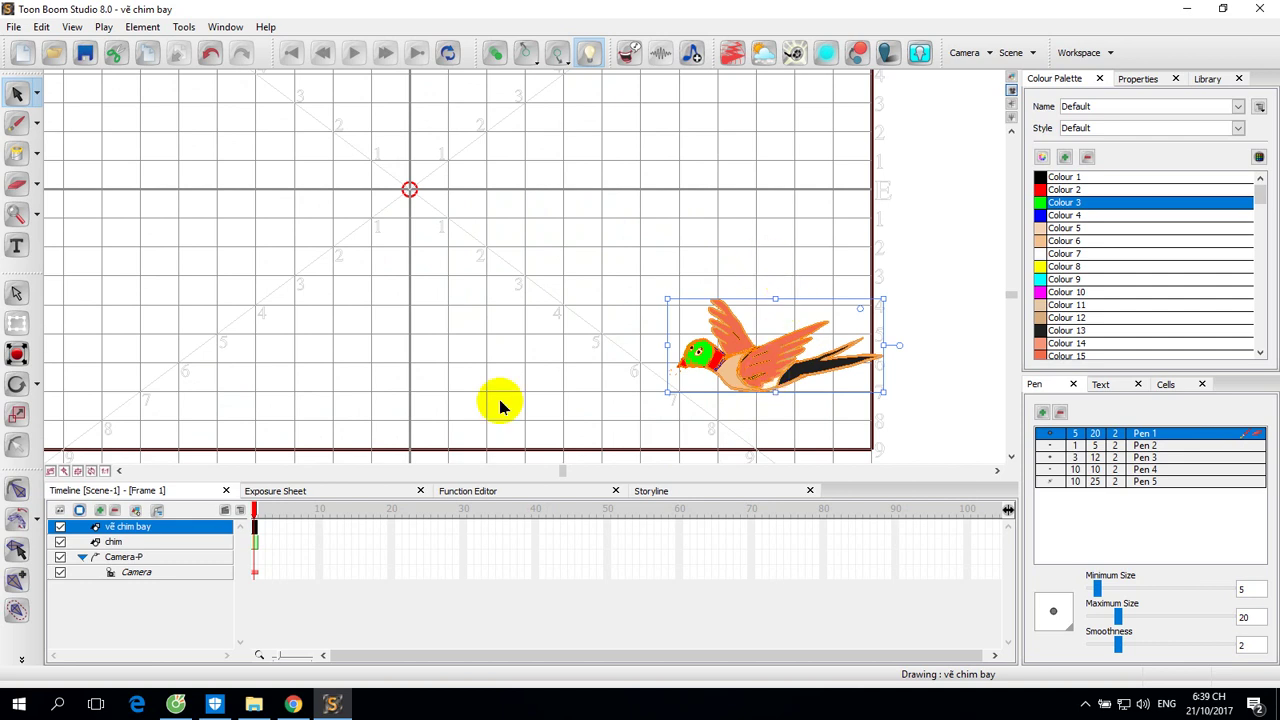
left_click(260, 530)
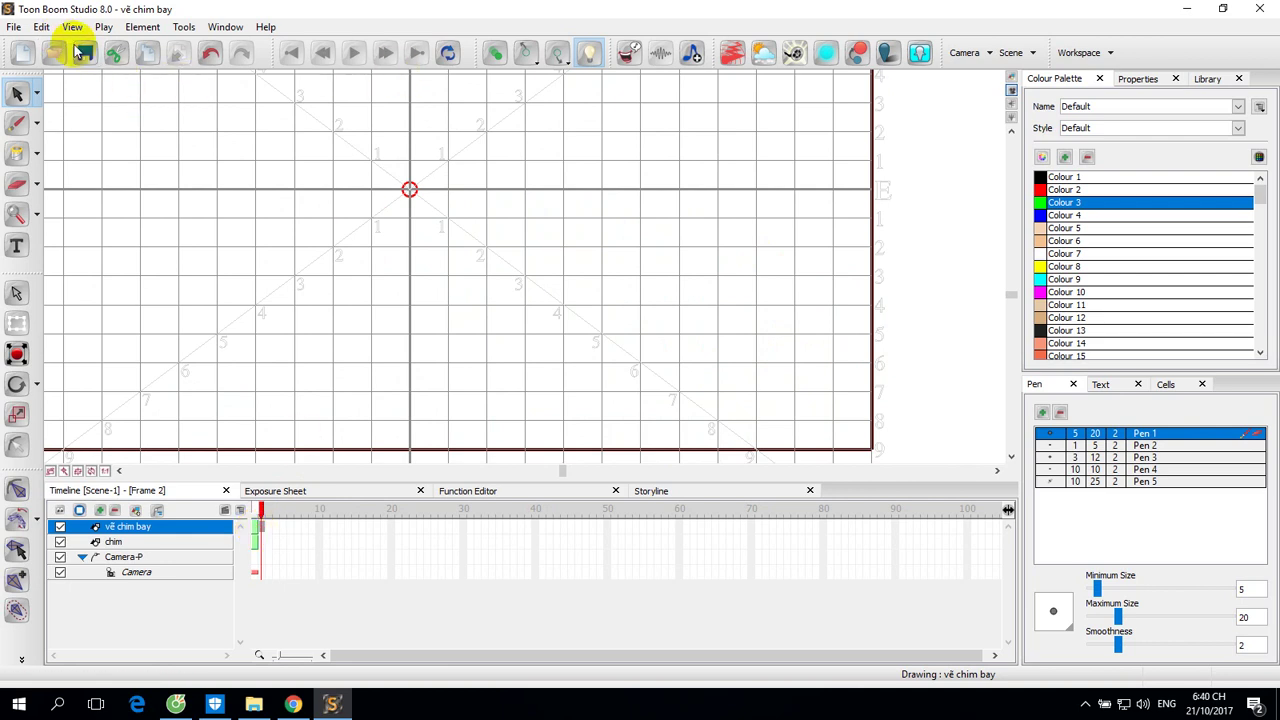
left_click(253, 530)
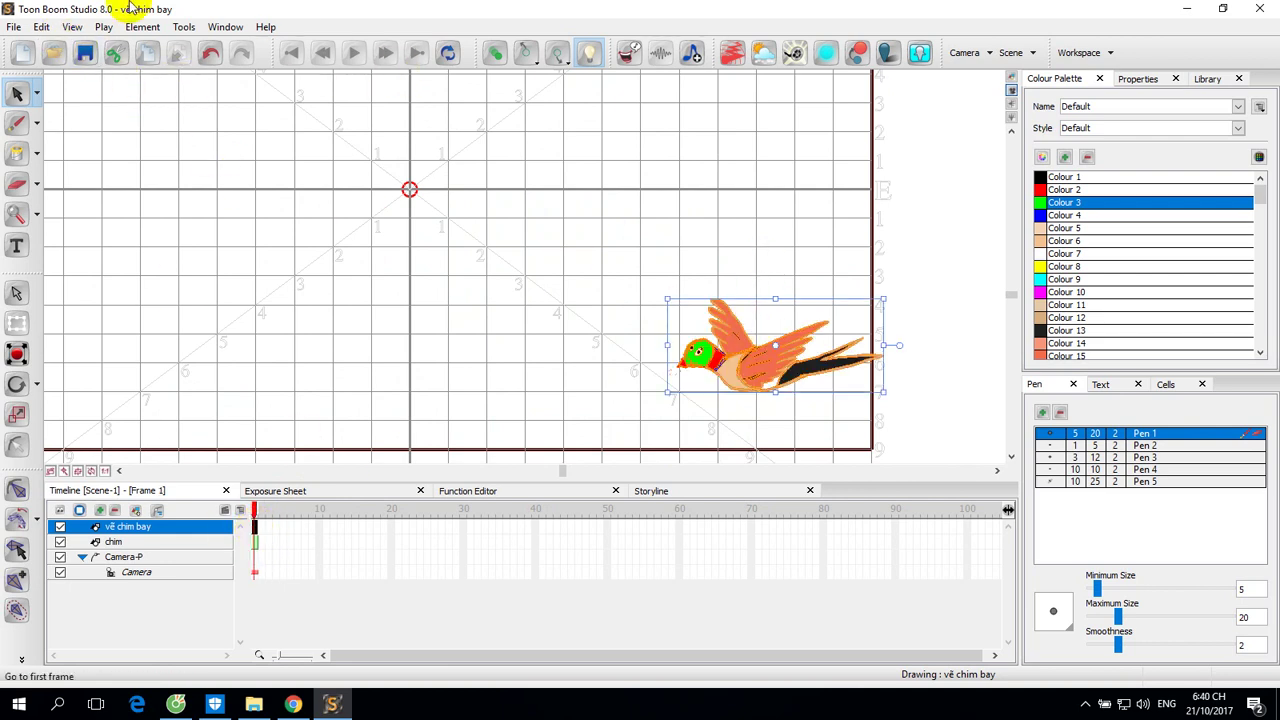
left_click(41, 26)
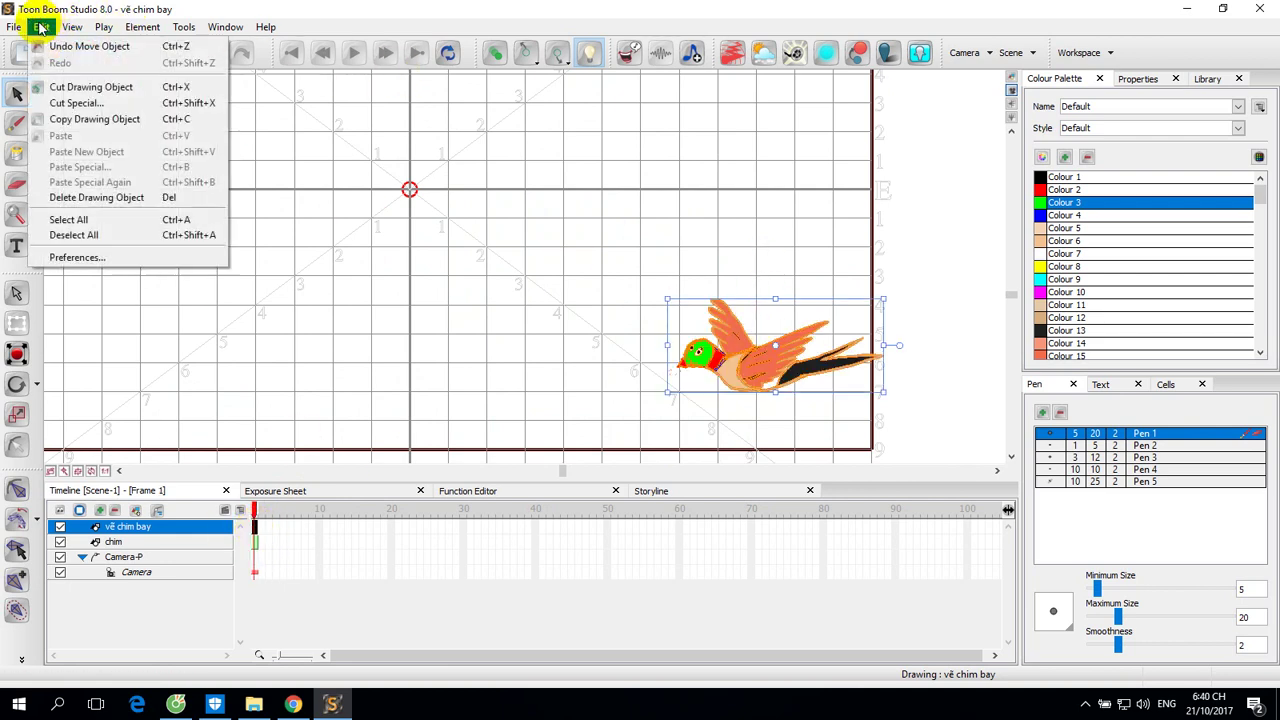
left_click(73, 121)
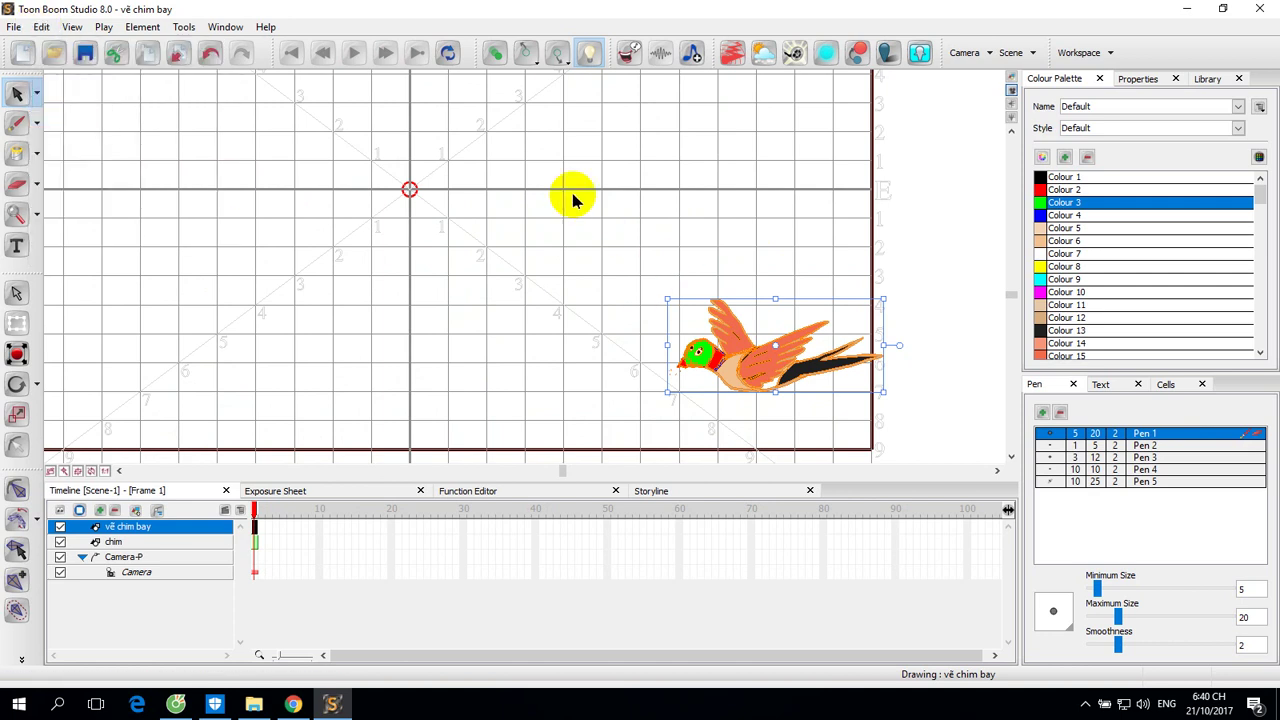
right_click(481, 131)
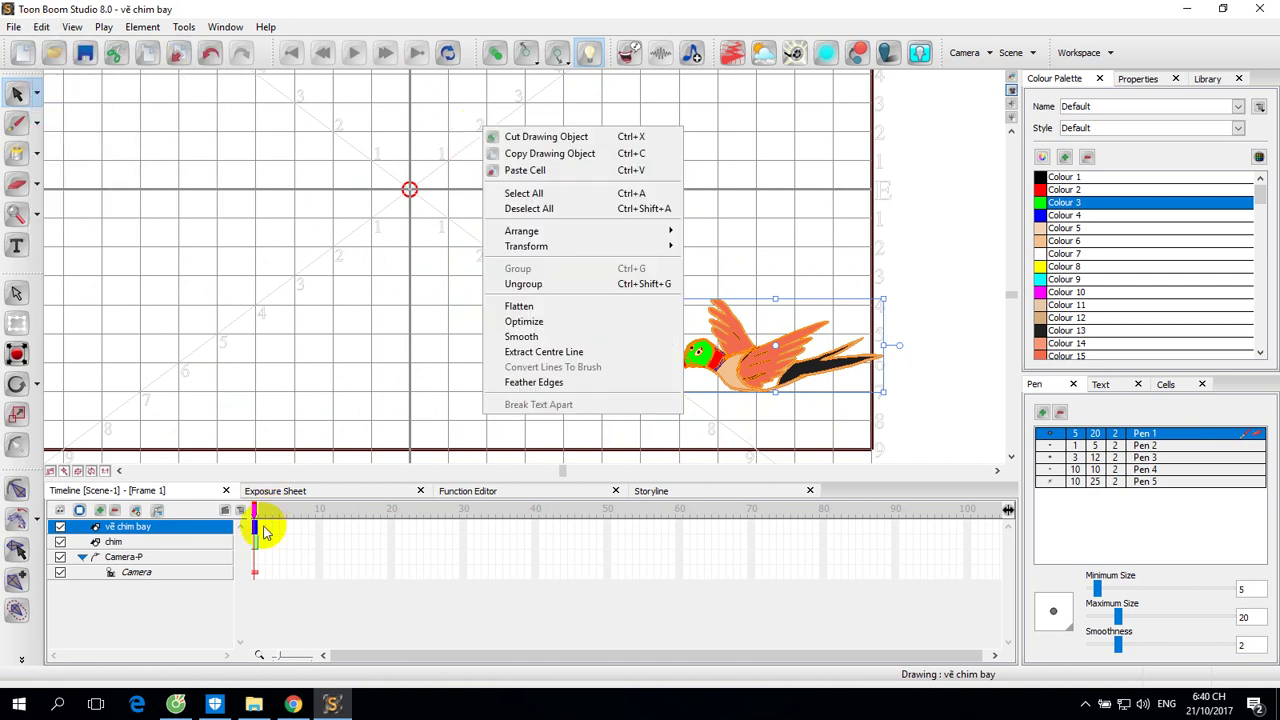
left_click(260, 526)
right_click(517, 248)
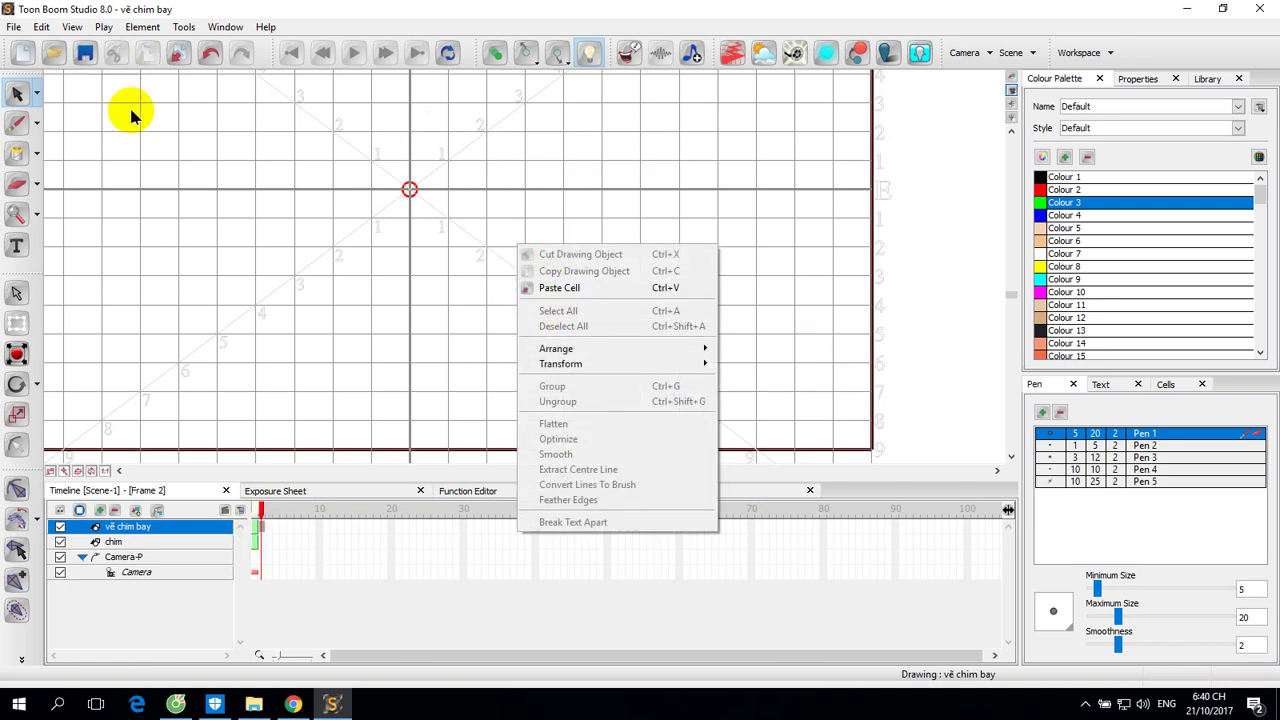
left_click(253, 527)
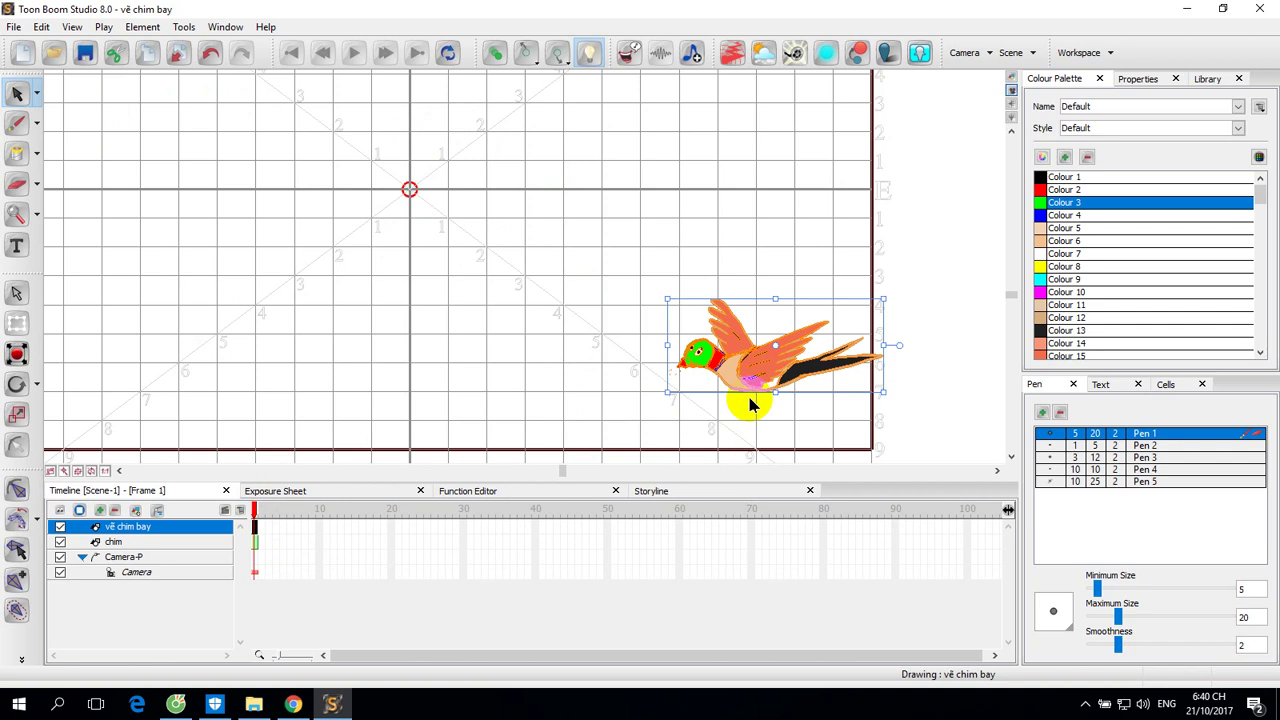
left_click(41, 27)
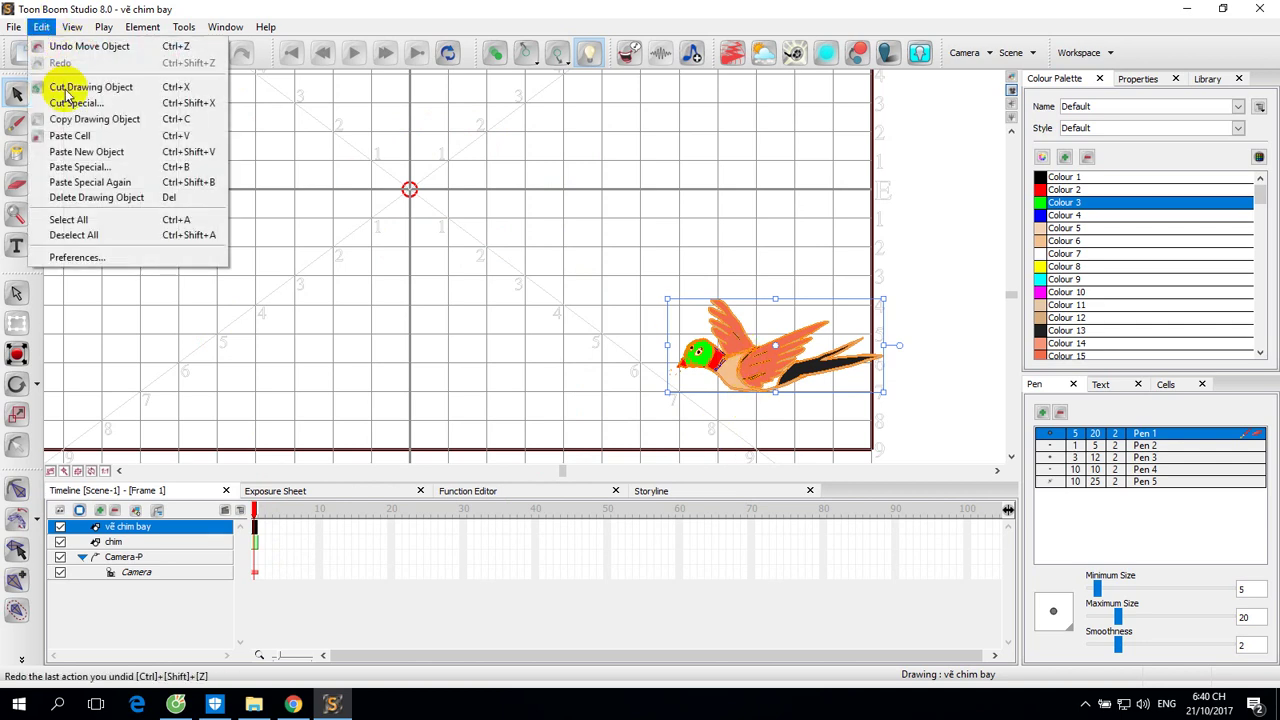
left_click(78, 122)
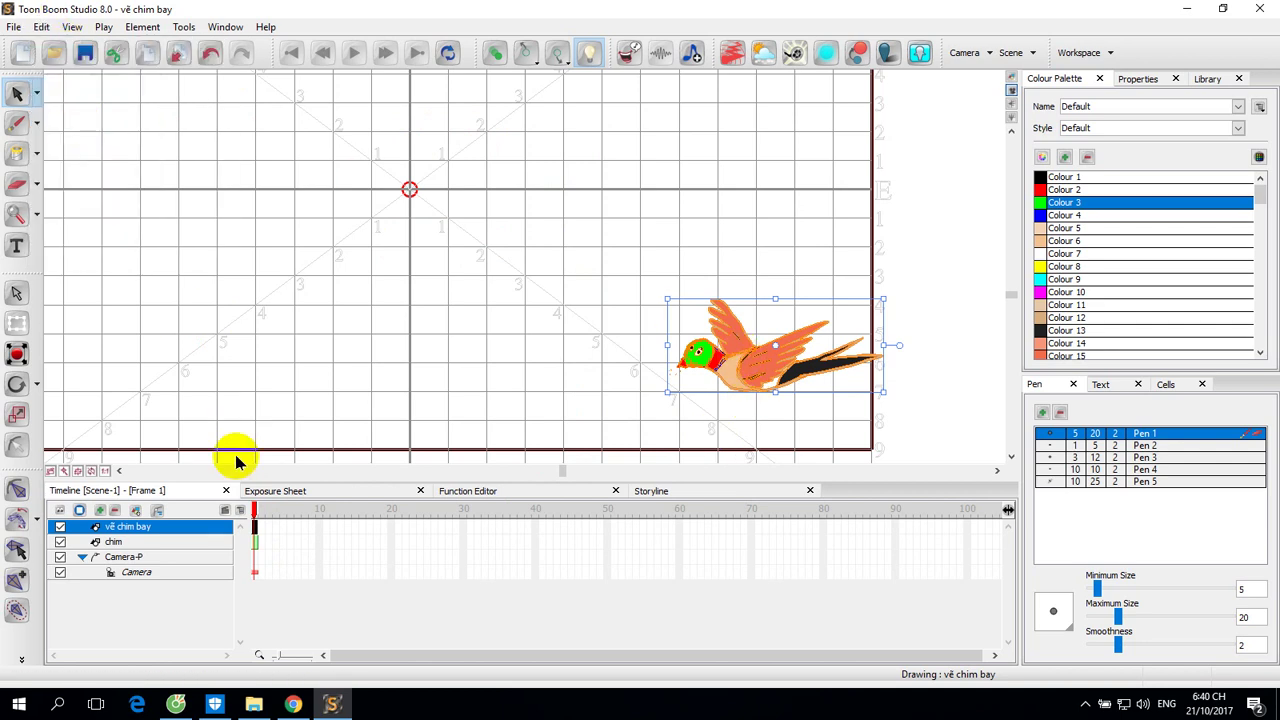
left_click(261, 530)
right_click(605, 201)
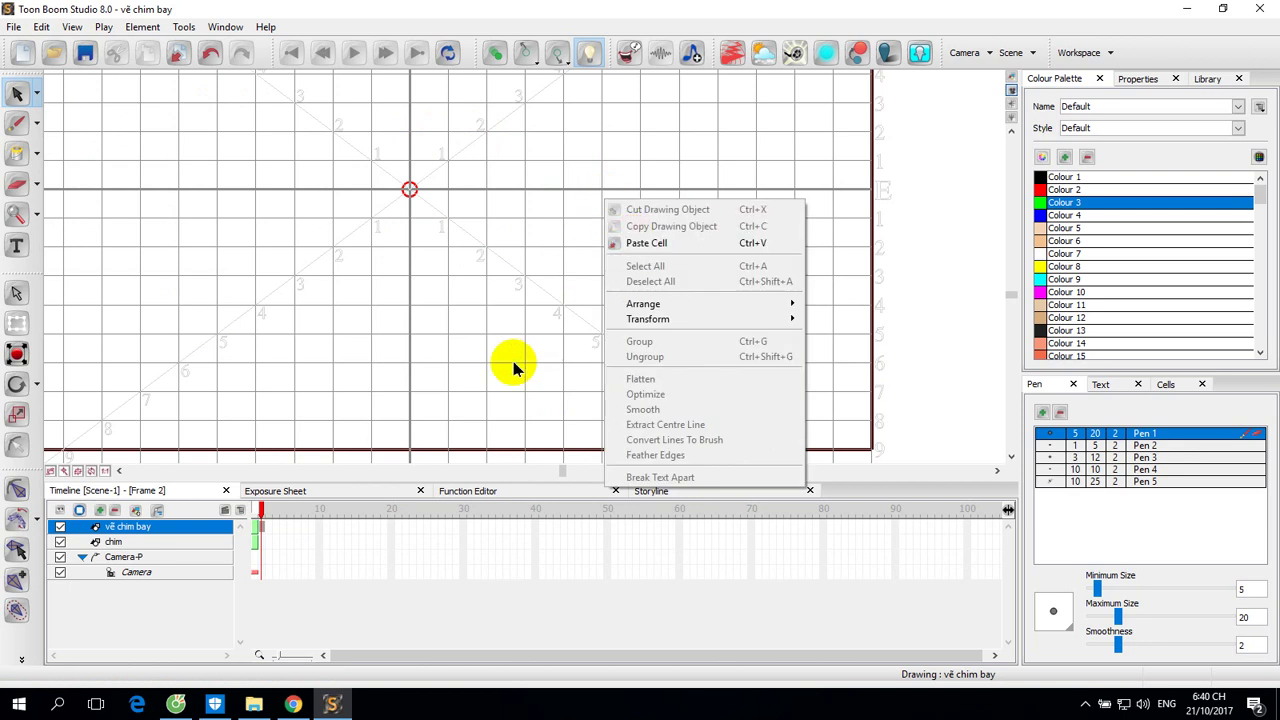
Copy the bird drawing from frame 1 and paste it into frame 2 of the vẽ chim bay layer.
left_click(253, 526)
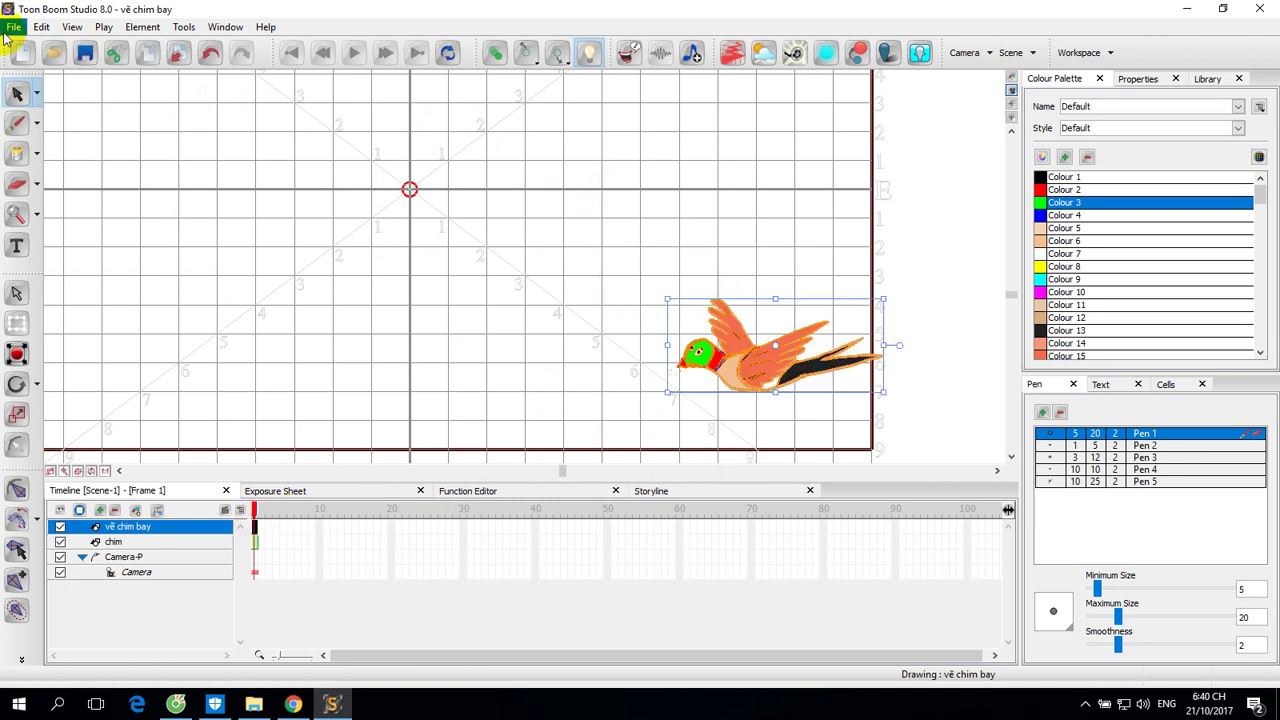
left_click(42, 28)
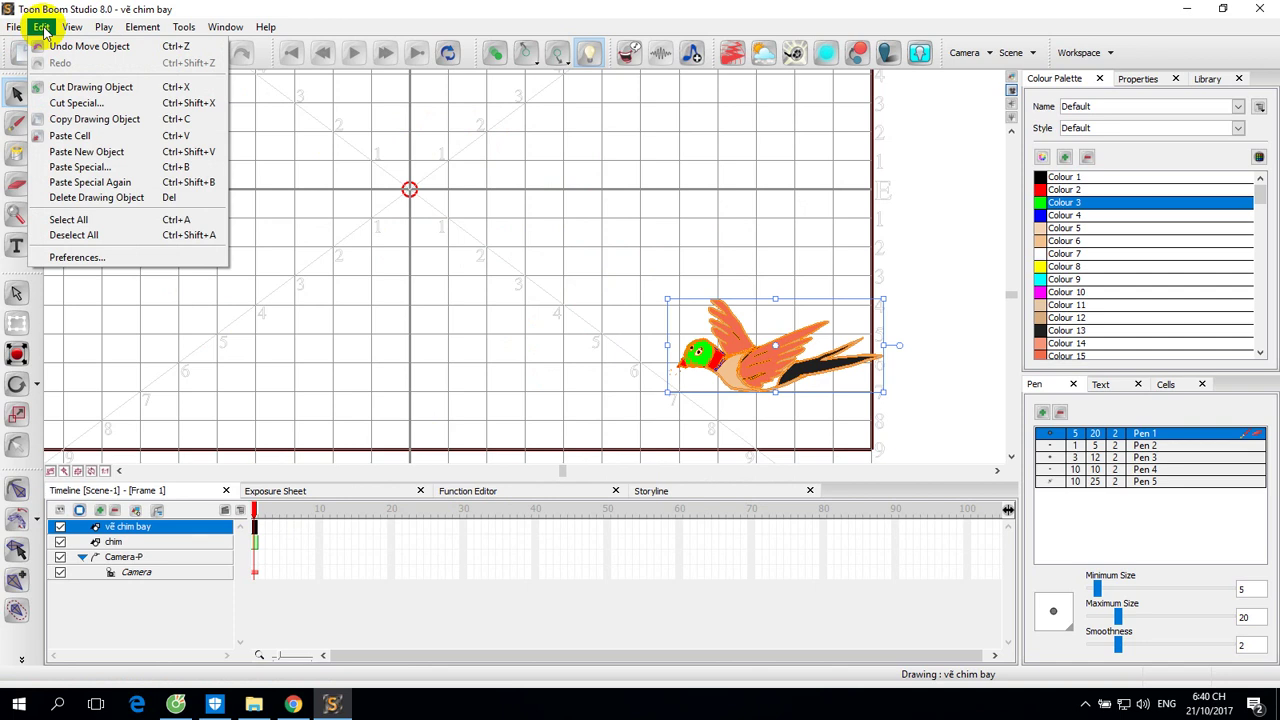
left_click(82, 121)
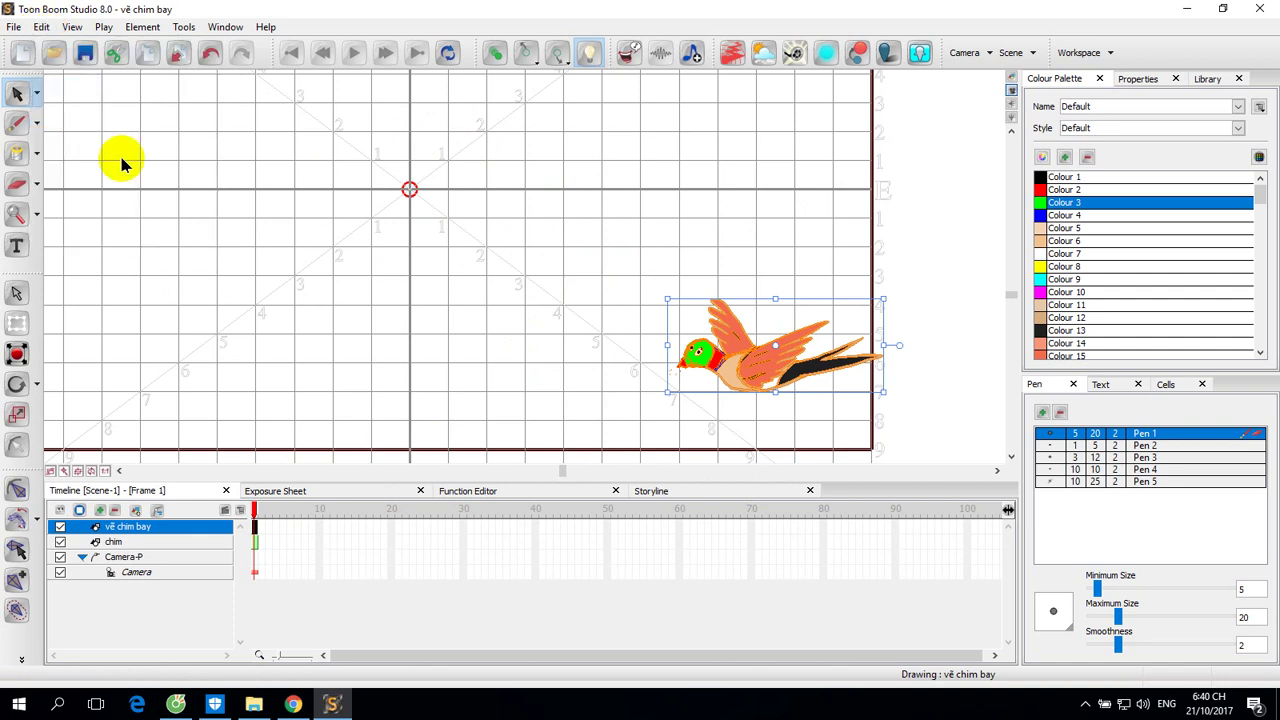
left_click(261, 527)
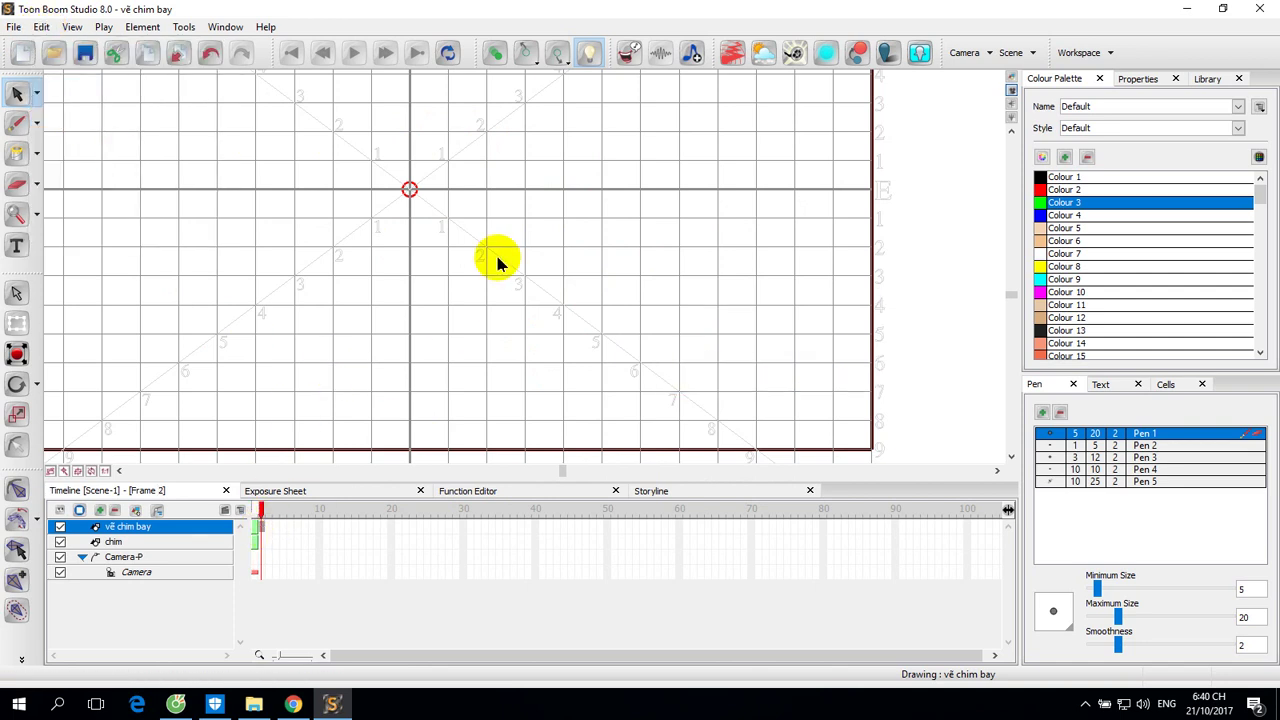
key("ctrl+v")
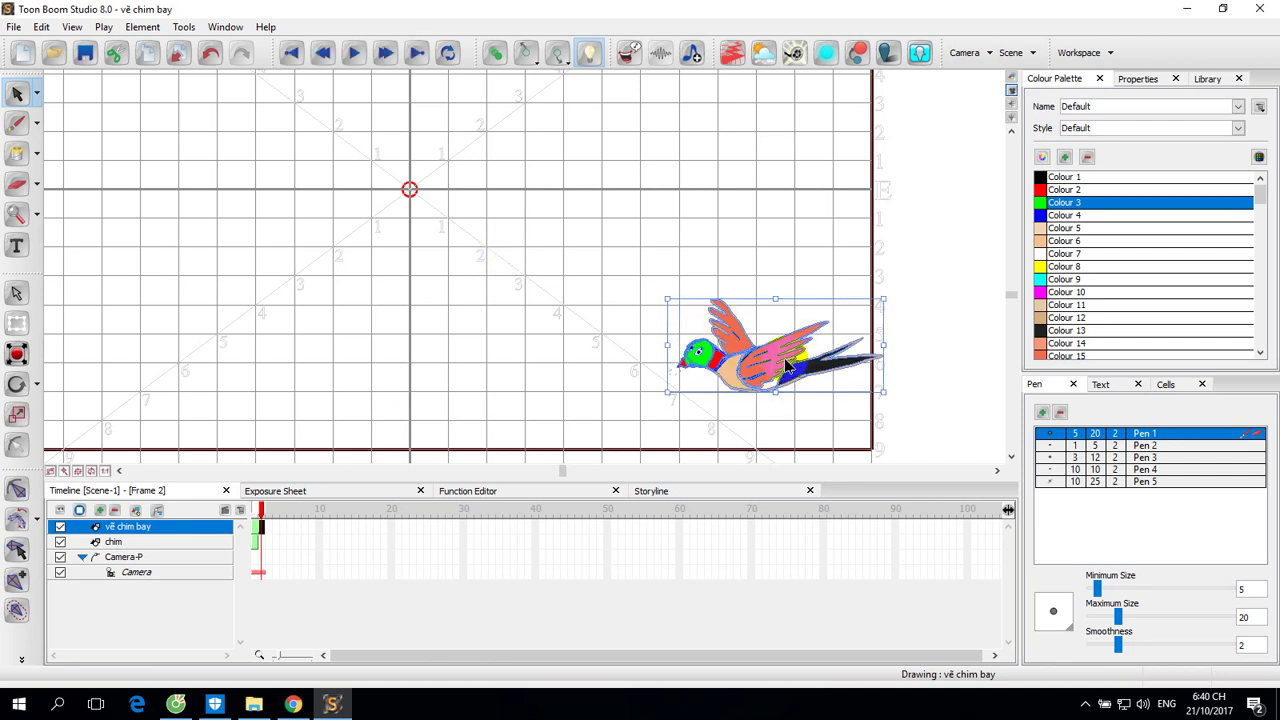
Ungroup the pasted bird drawing on frame 2 of the vẽ chim bay layer.
left_click(600, 250)
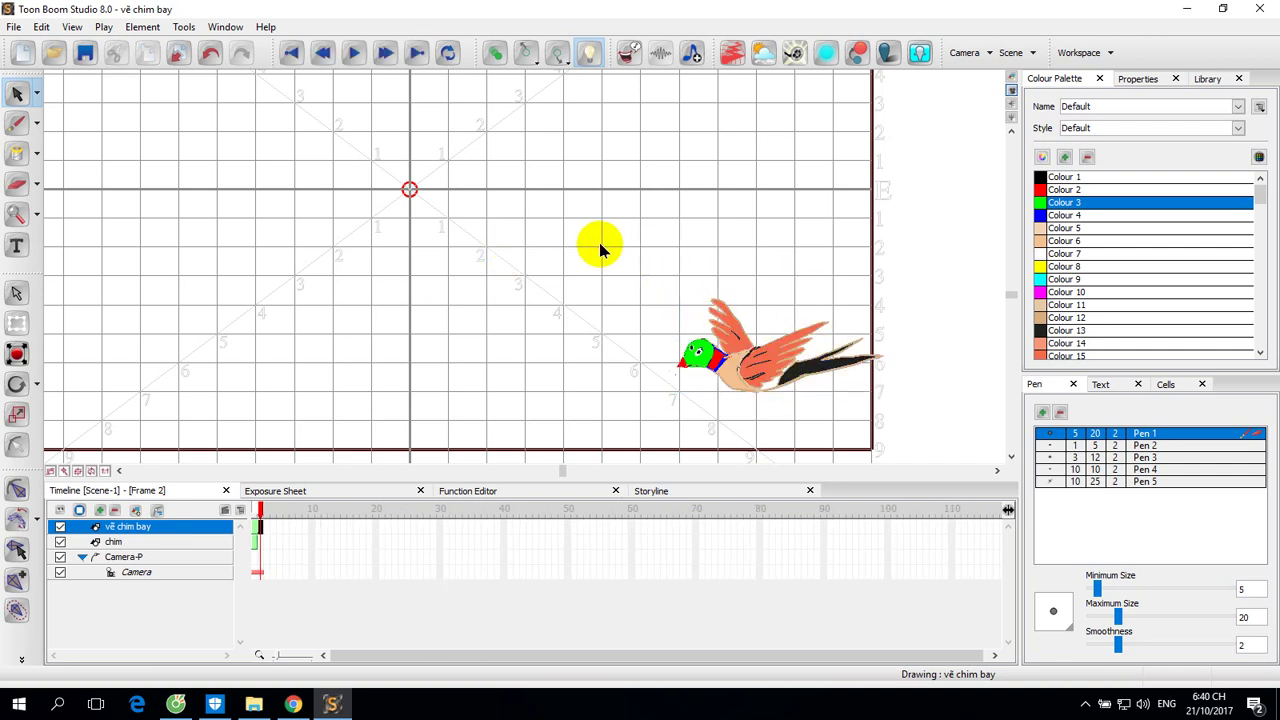
scroll(671, 290, "down", 1)
scroll(690, 290, "up", 5)
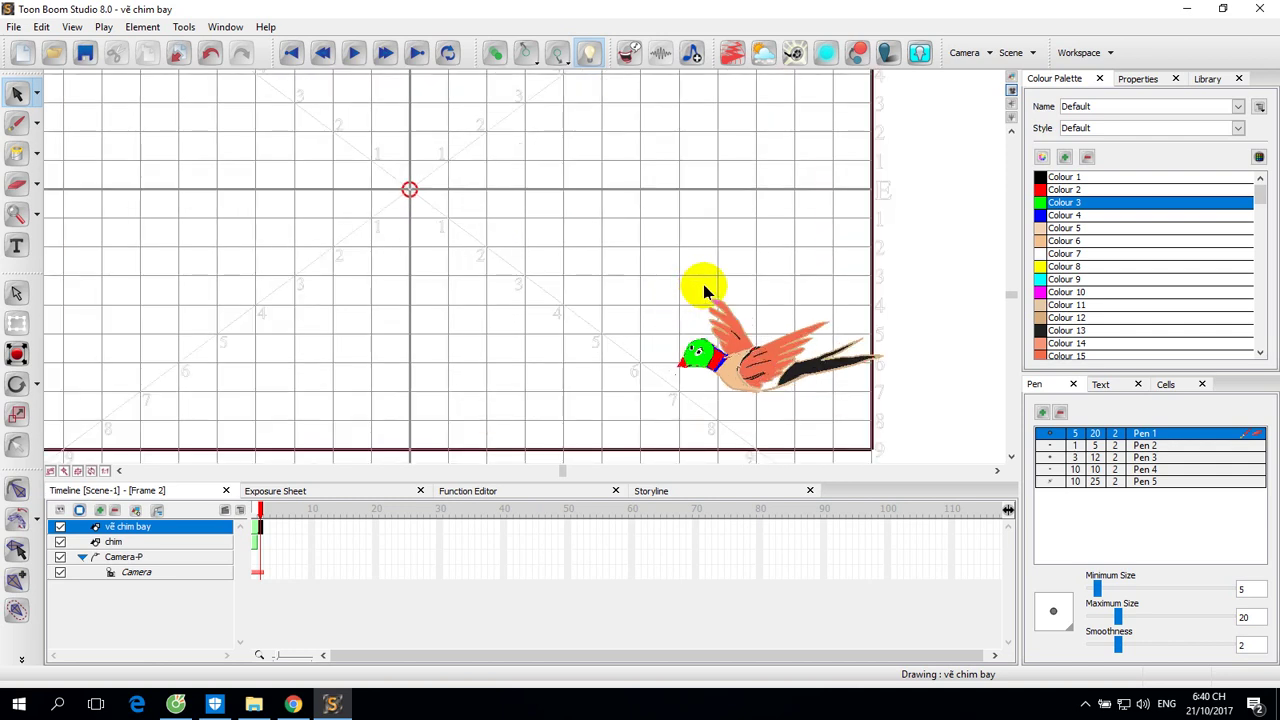
left_click_drag(928, 343, 610, 214)
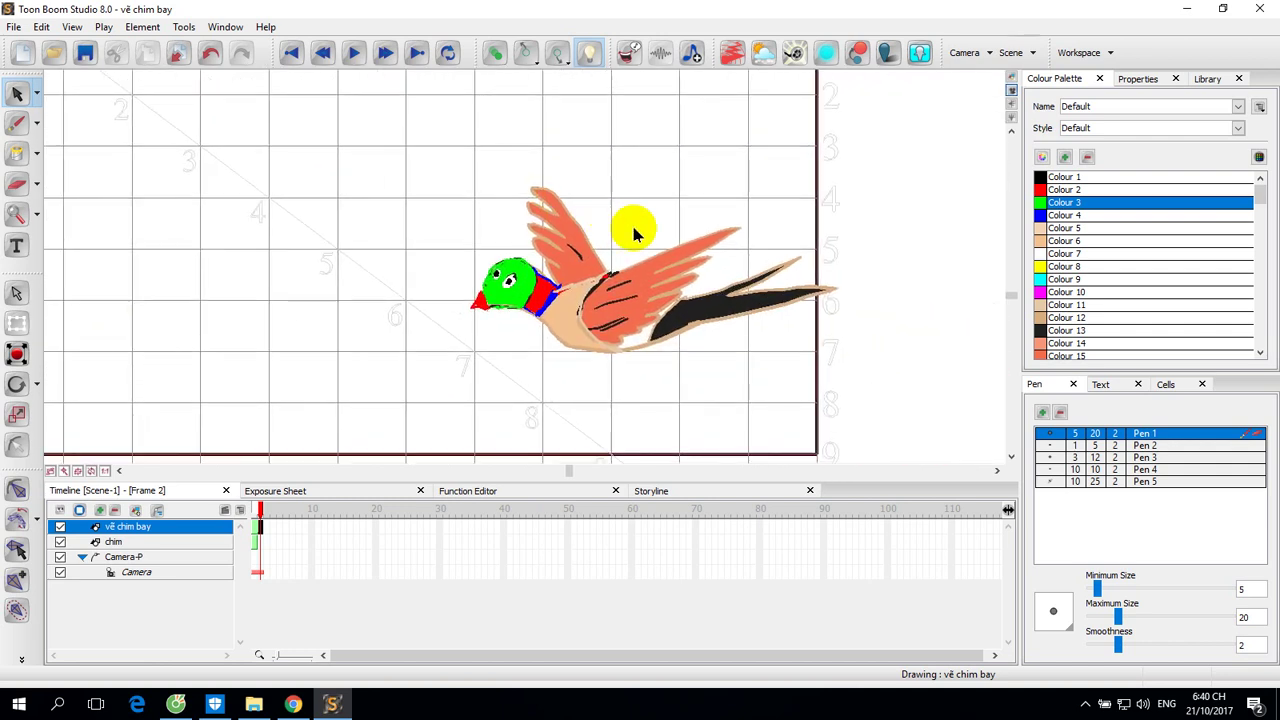
scroll(631, 221, "down", 1)
scroll(640, 235, "up", 3)
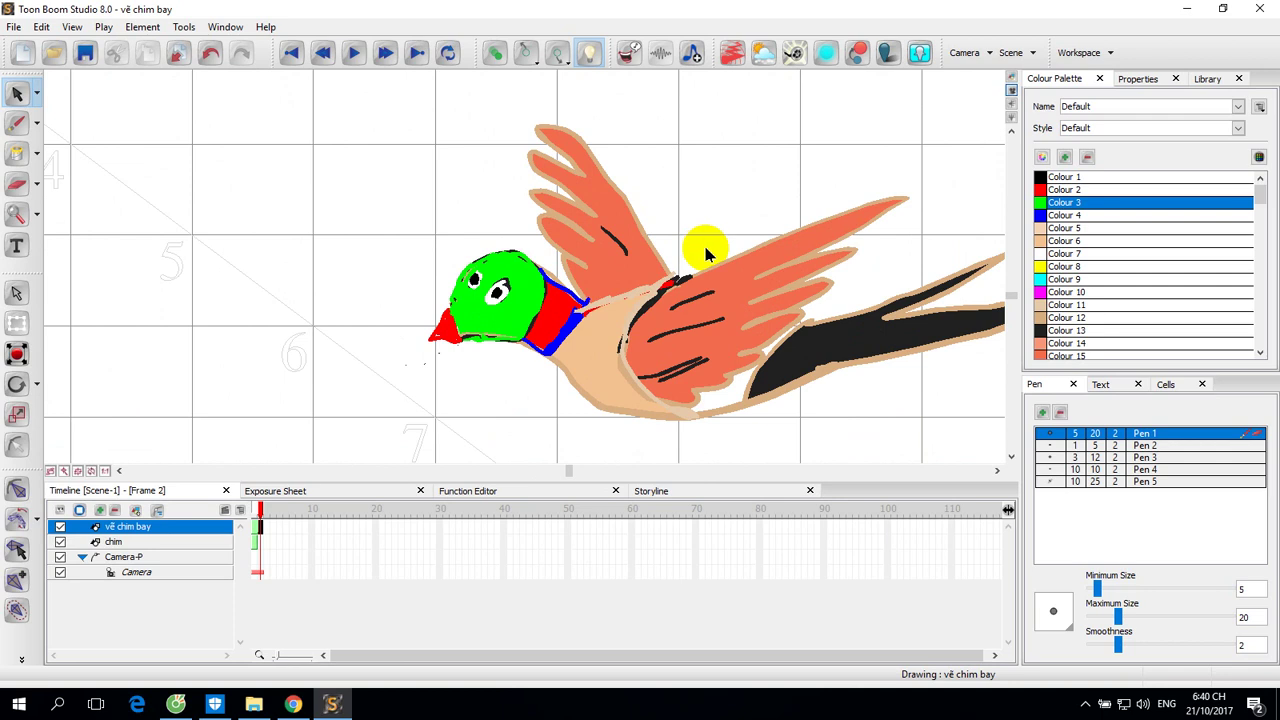
left_click_drag(703, 226, 608, 229)
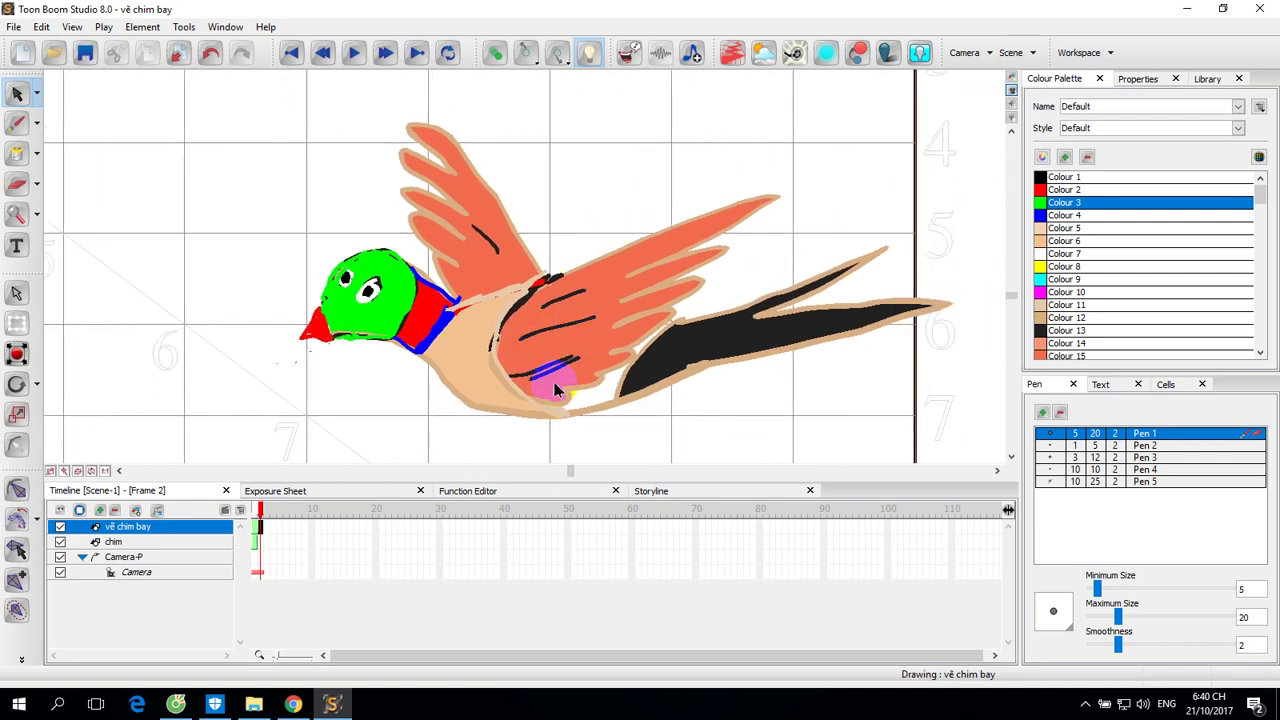
left_click_drag(559, 383, 580, 376)
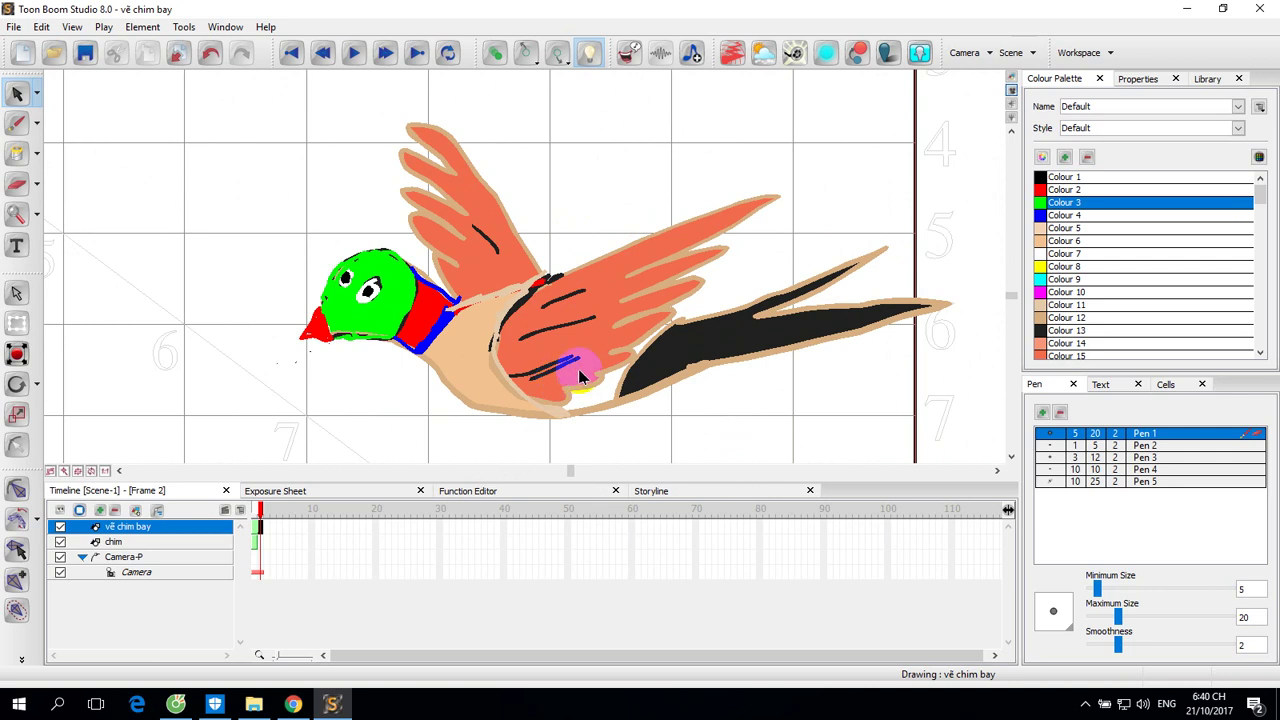
left_click(660, 252)
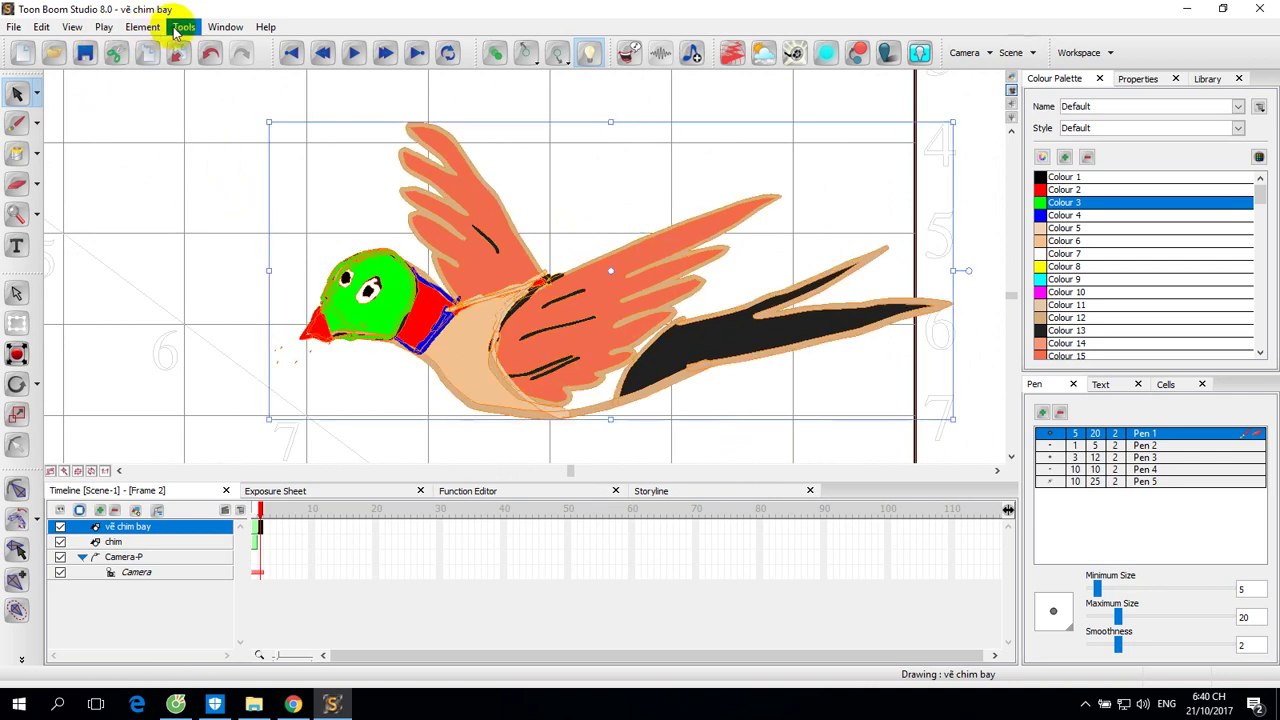
left_click(180, 30)
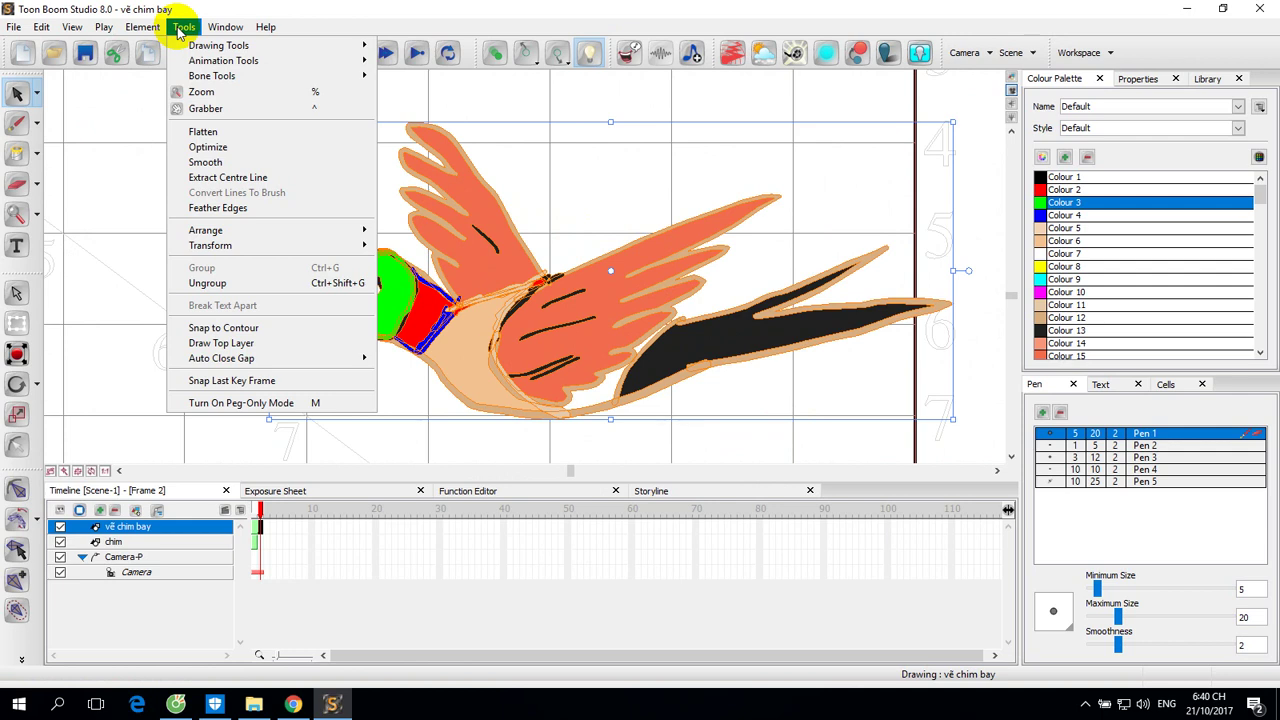
left_click(205, 283)
Try to rotate the orange fill of the wing nearer the tail slightly clockwise.
left_click(775, 228)
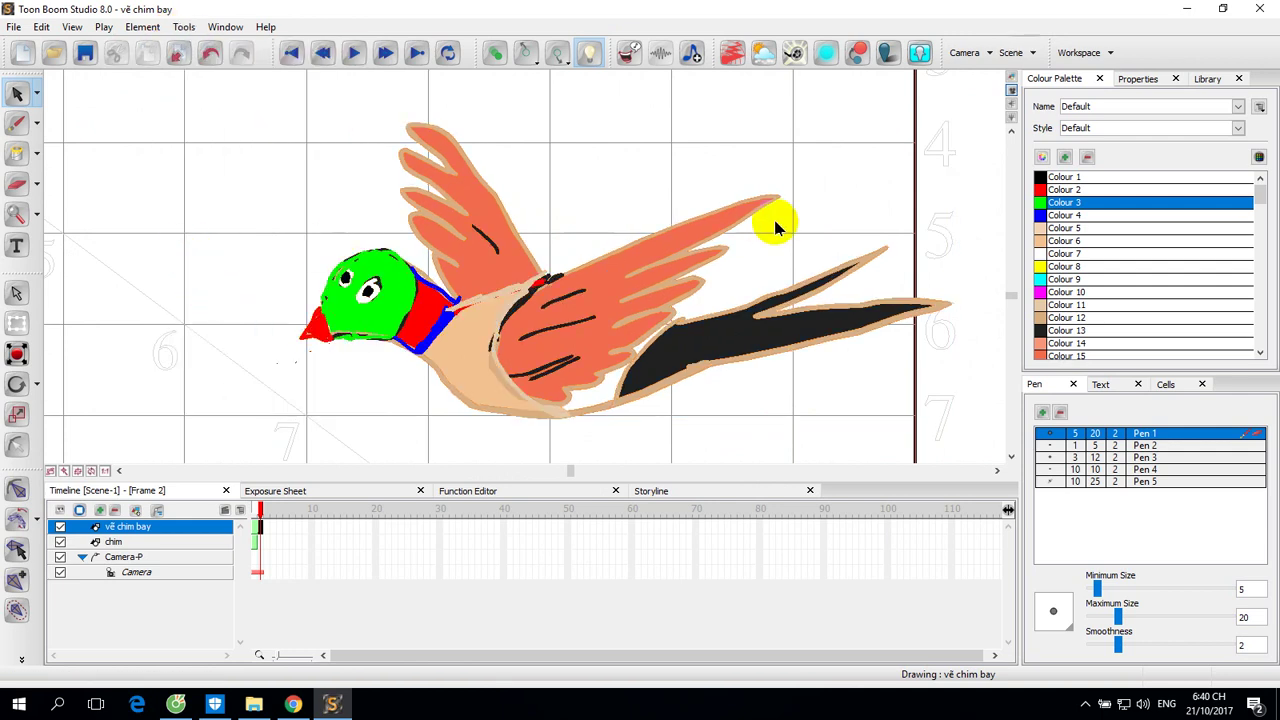
left_click(712, 215)
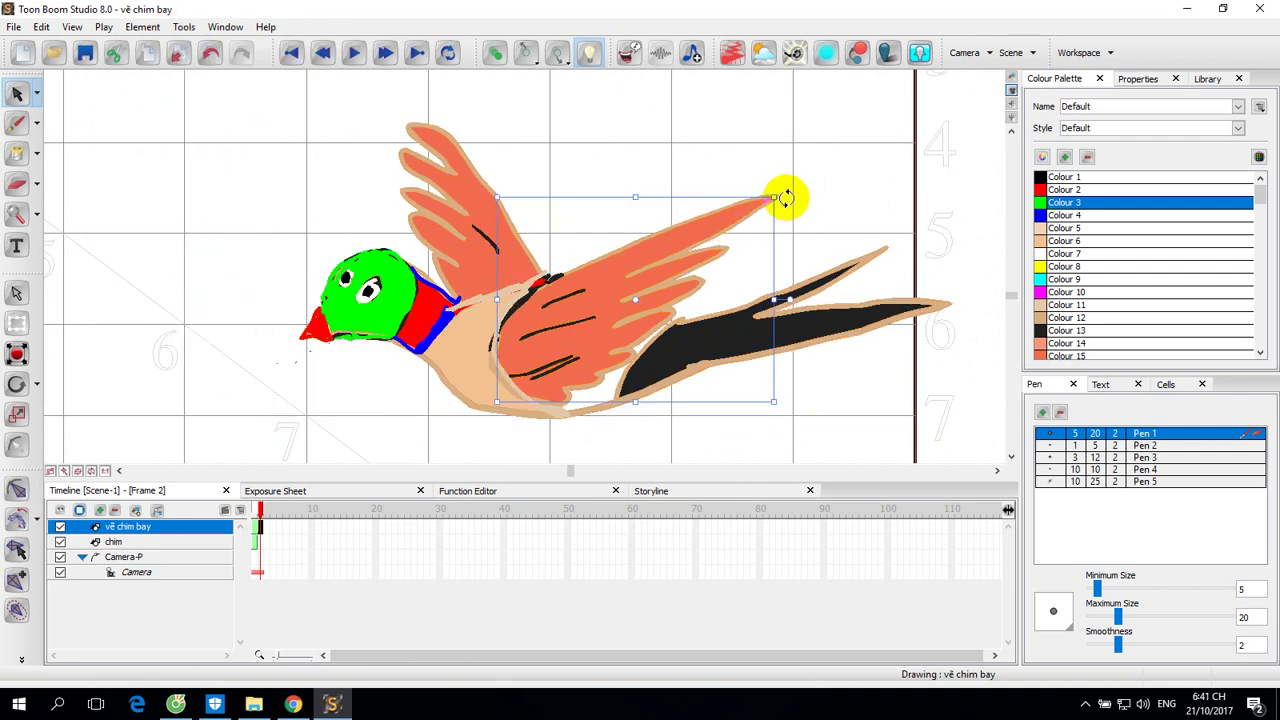
left_click_drag(786, 195, 792, 228)
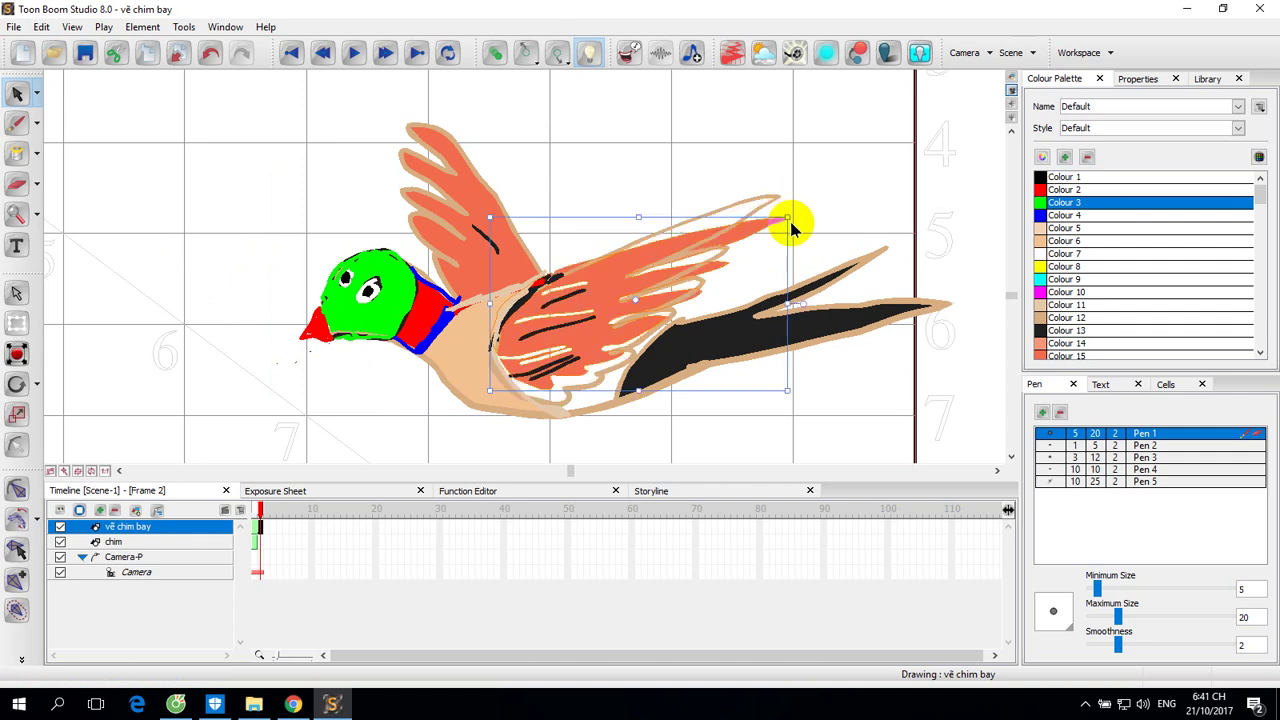
Try to distort the upright wing's outline with the Perspective tool, pulling its tip toward the head, and undo the distortion.
left_click(655, 273)
left_click(458, 188)
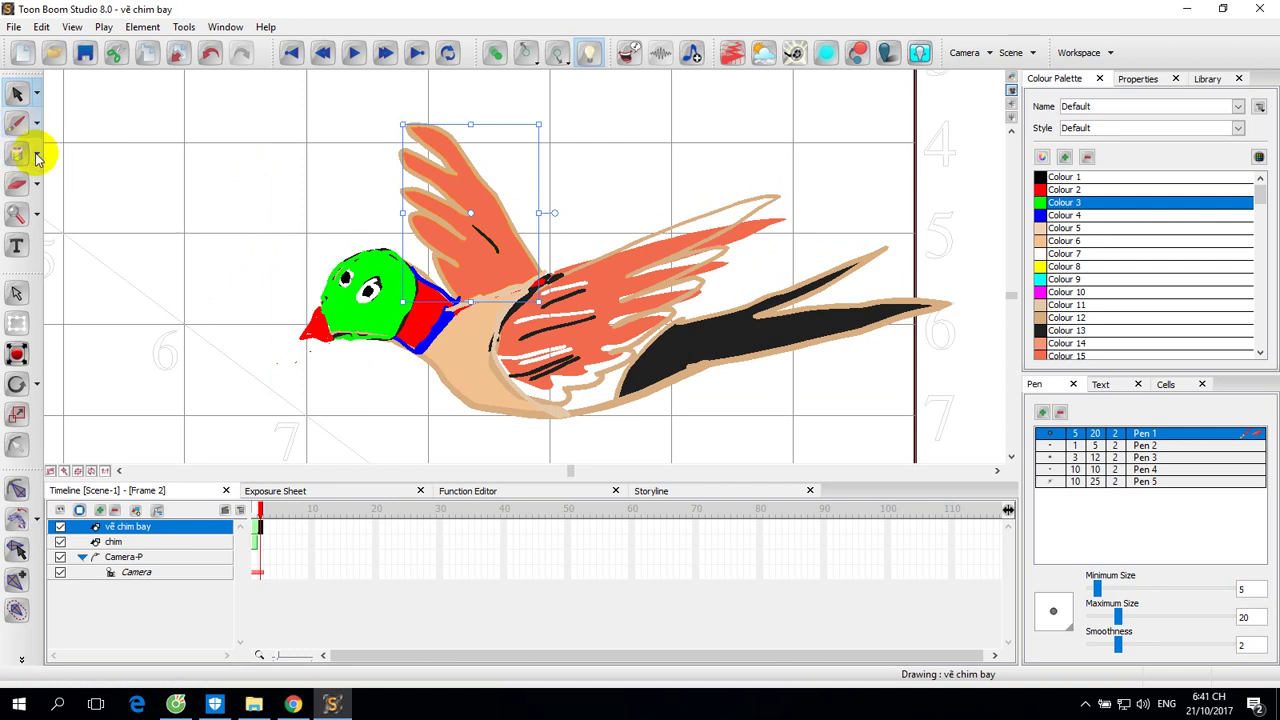
left_click(17, 325)
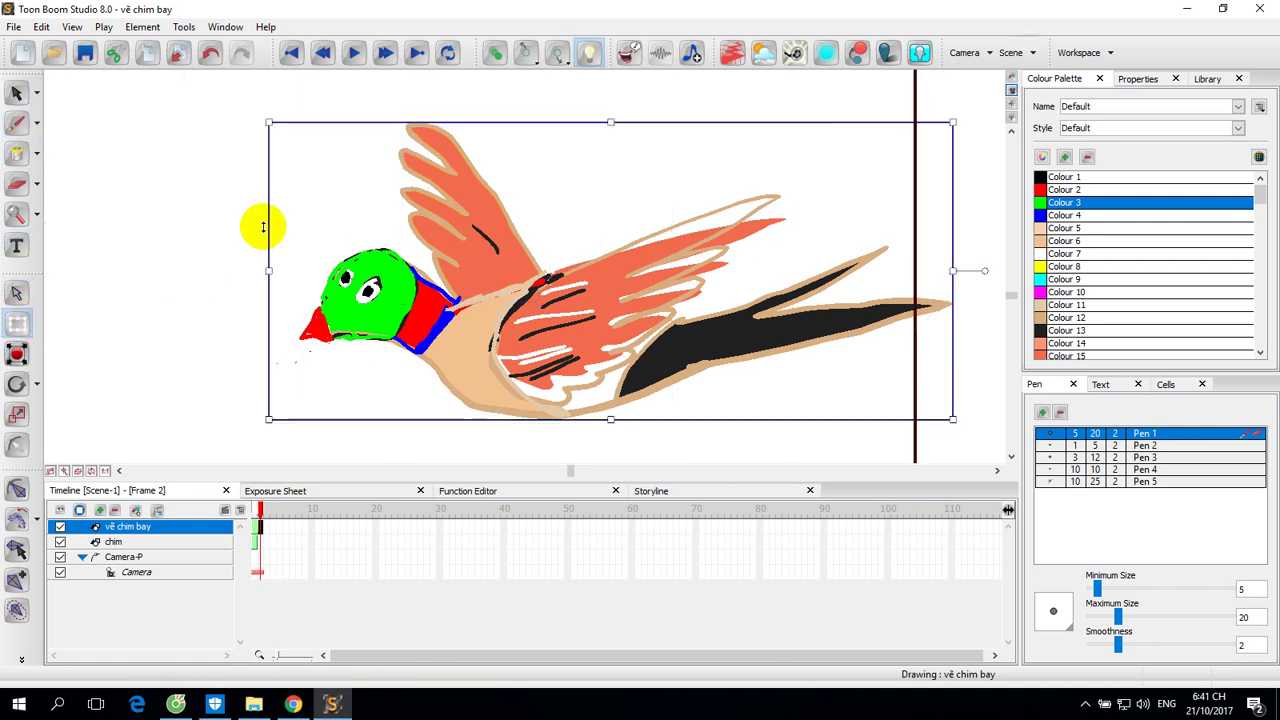
left_click(17, 93)
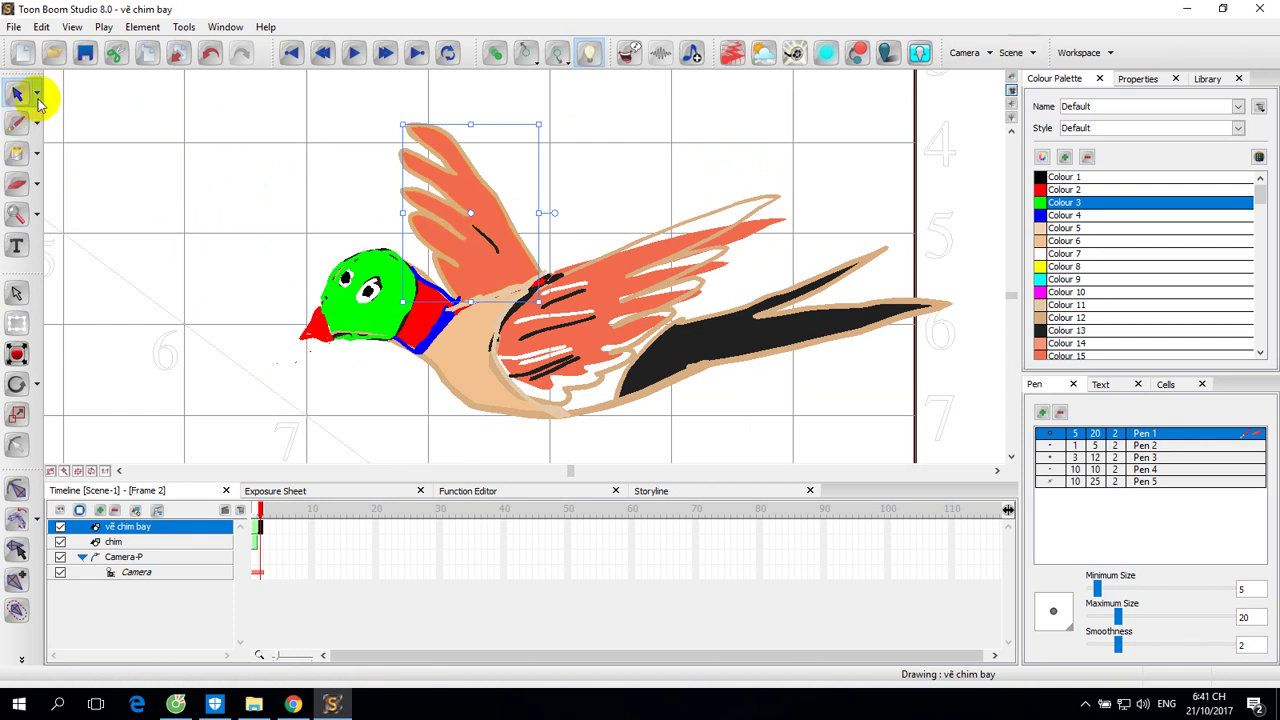
left_click(37, 95)
left_click(88, 123)
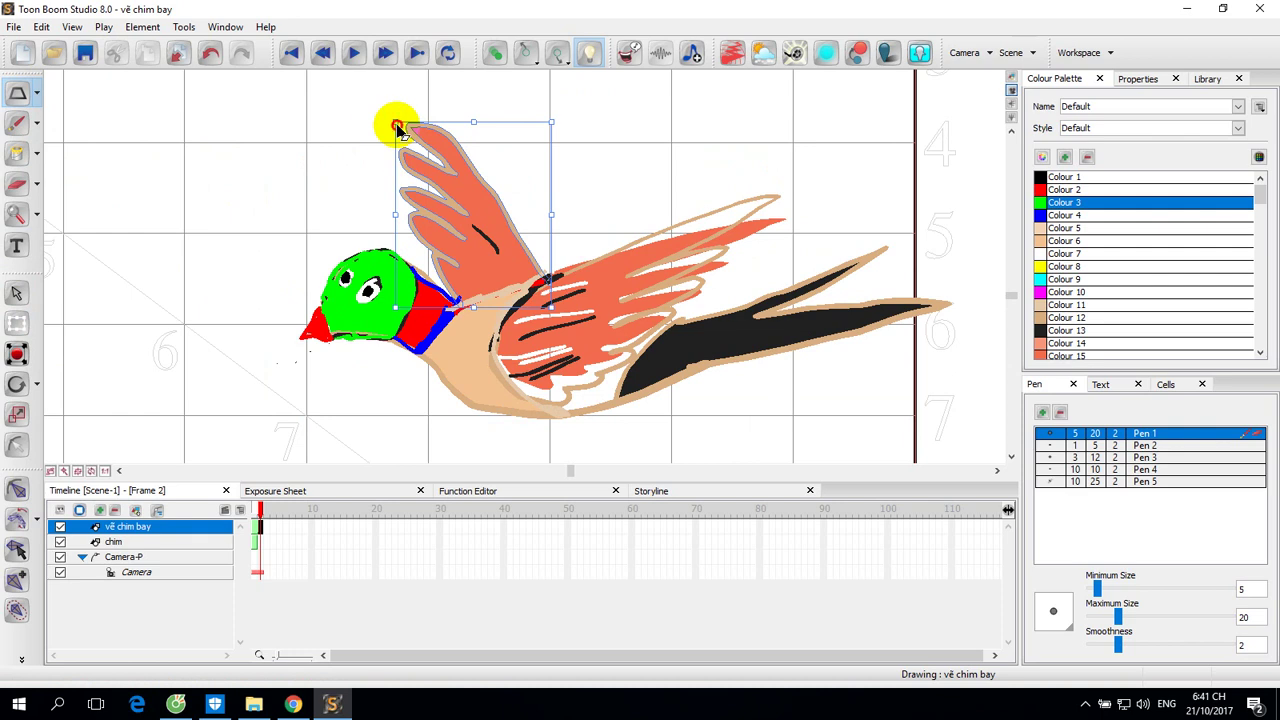
left_click(397, 126)
left_click(410, 131)
left_click_drag(398, 128, 342, 174)
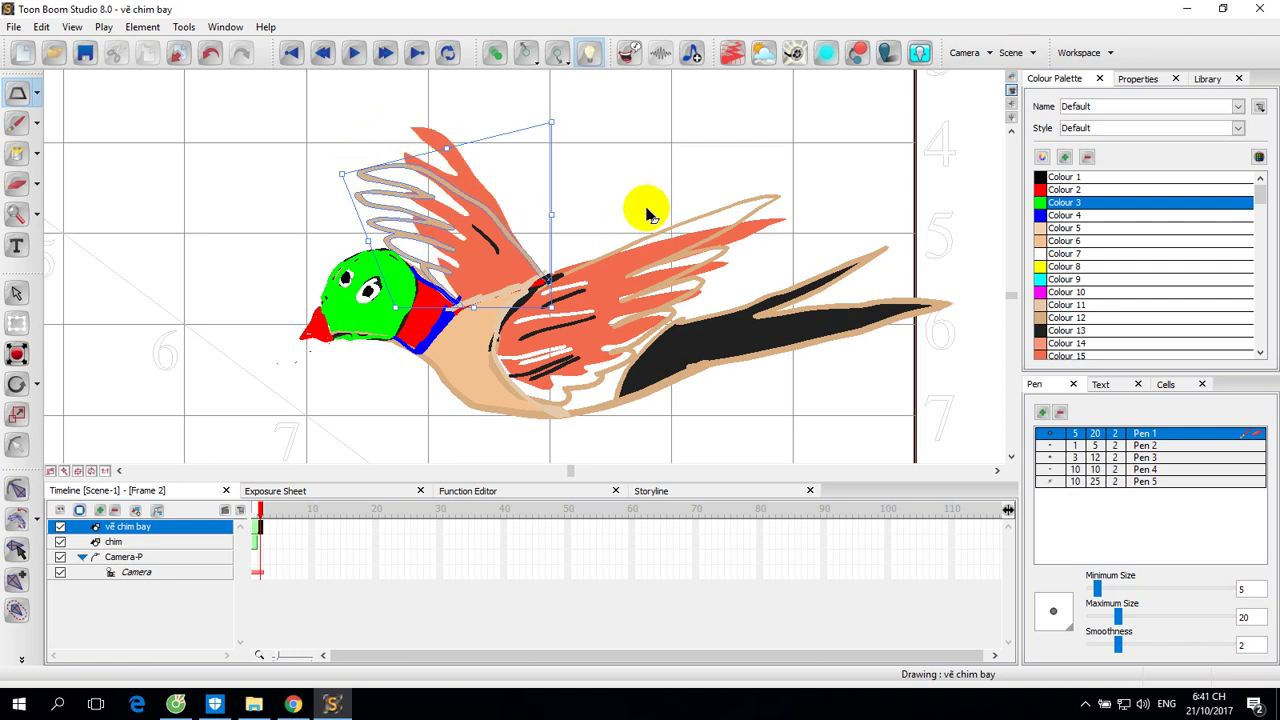
key("ctrl+z")
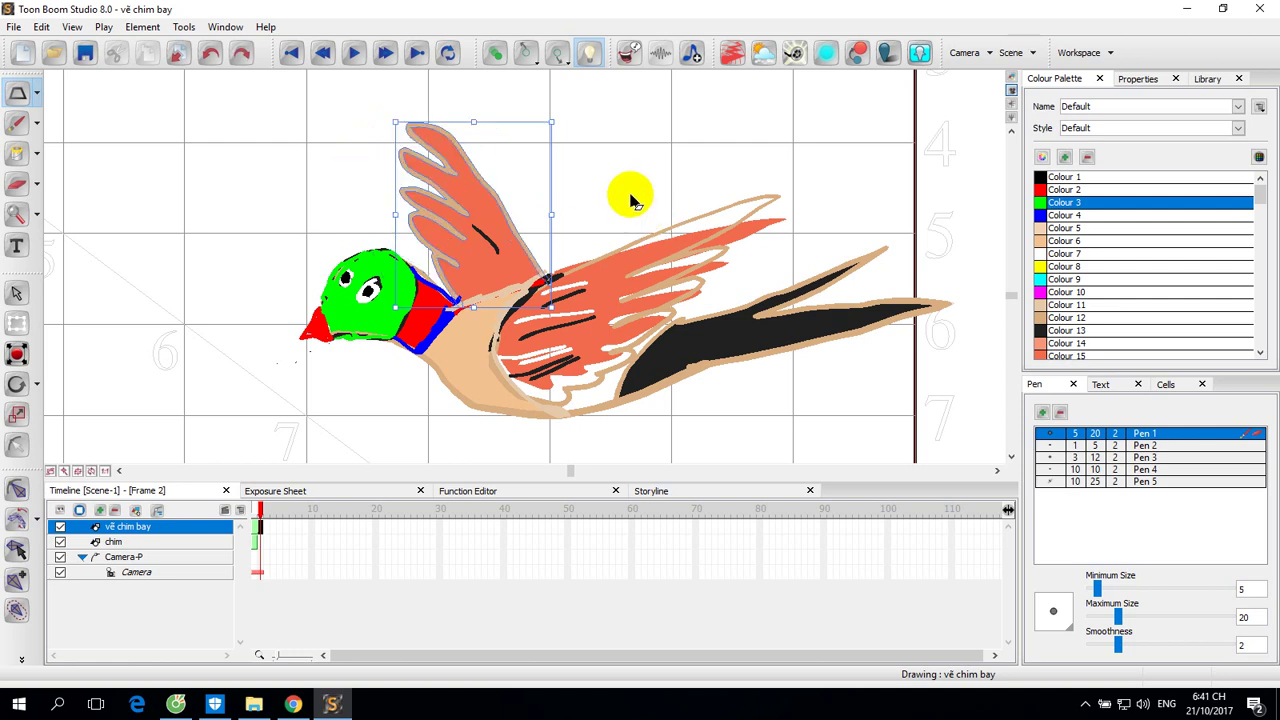
left_click(669, 149)
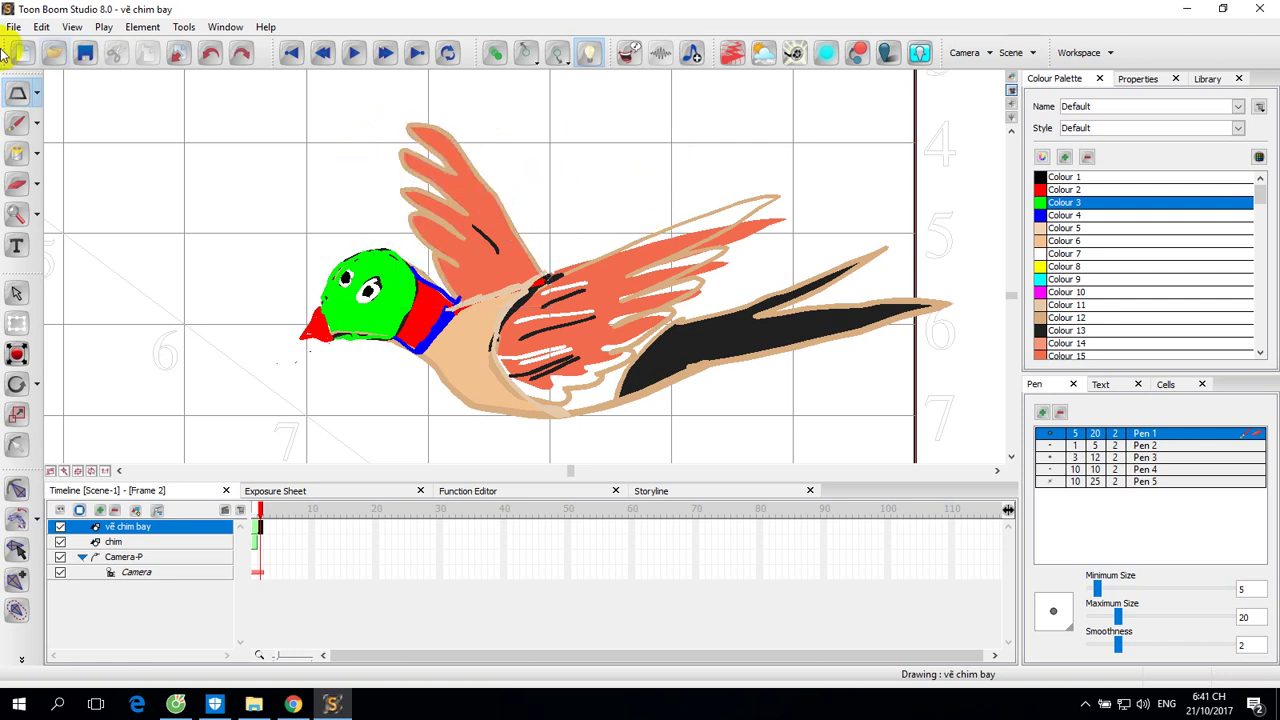
Return to the Select tool and undo the rotation of the wing nearer the tail and the ungrouping of the bird.
left_click(36, 93)
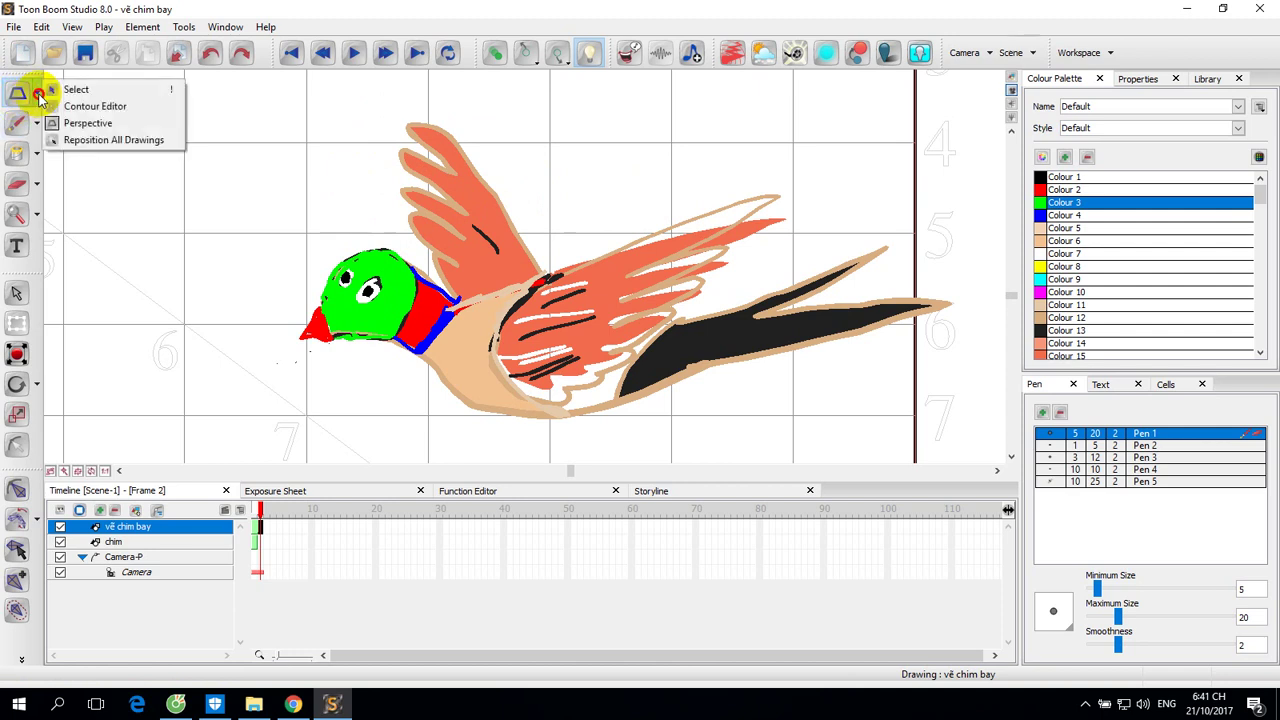
left_click(62, 89)
mouse_move(456, 182)
left_mouse_down()
mouse_move(491, 222)
mouse_move(484, 250)
left_mouse_up()
left_click(496, 235)
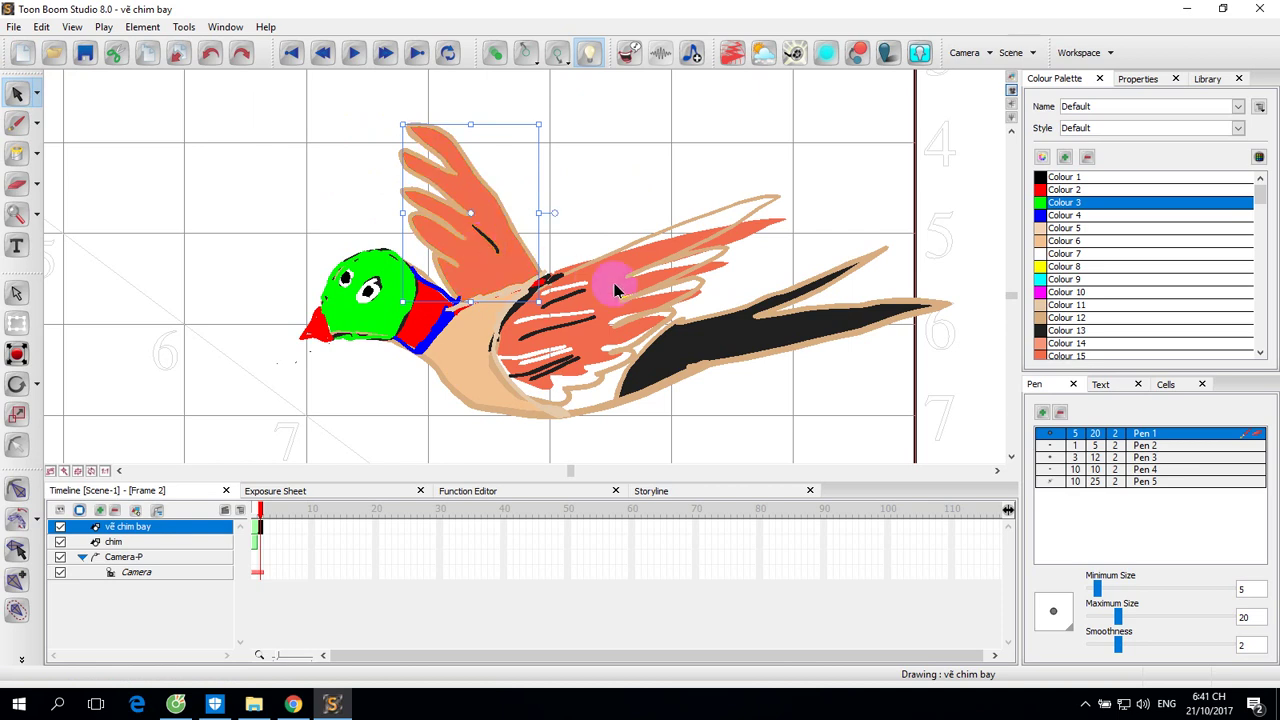
left_click(689, 137)
key("ctrl+a")
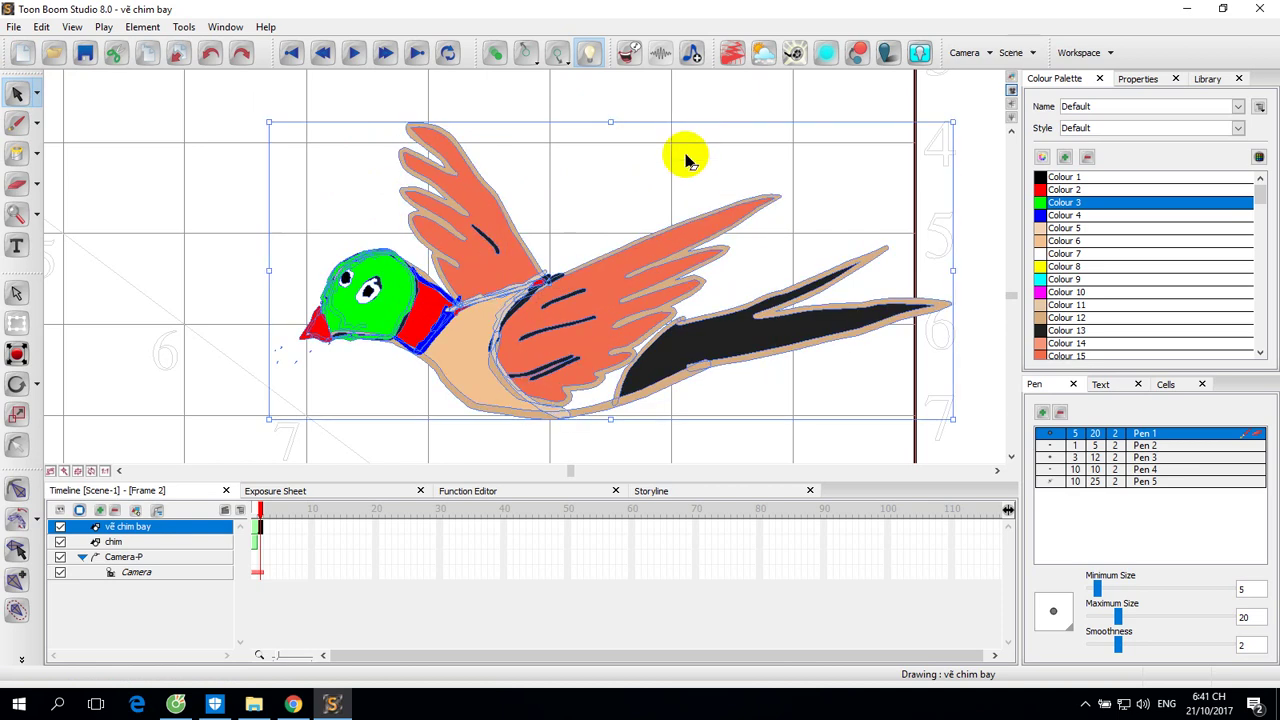
Select the whole grouped bird on frame 2 and ungroup it into separate parts.
left_click(600, 297)
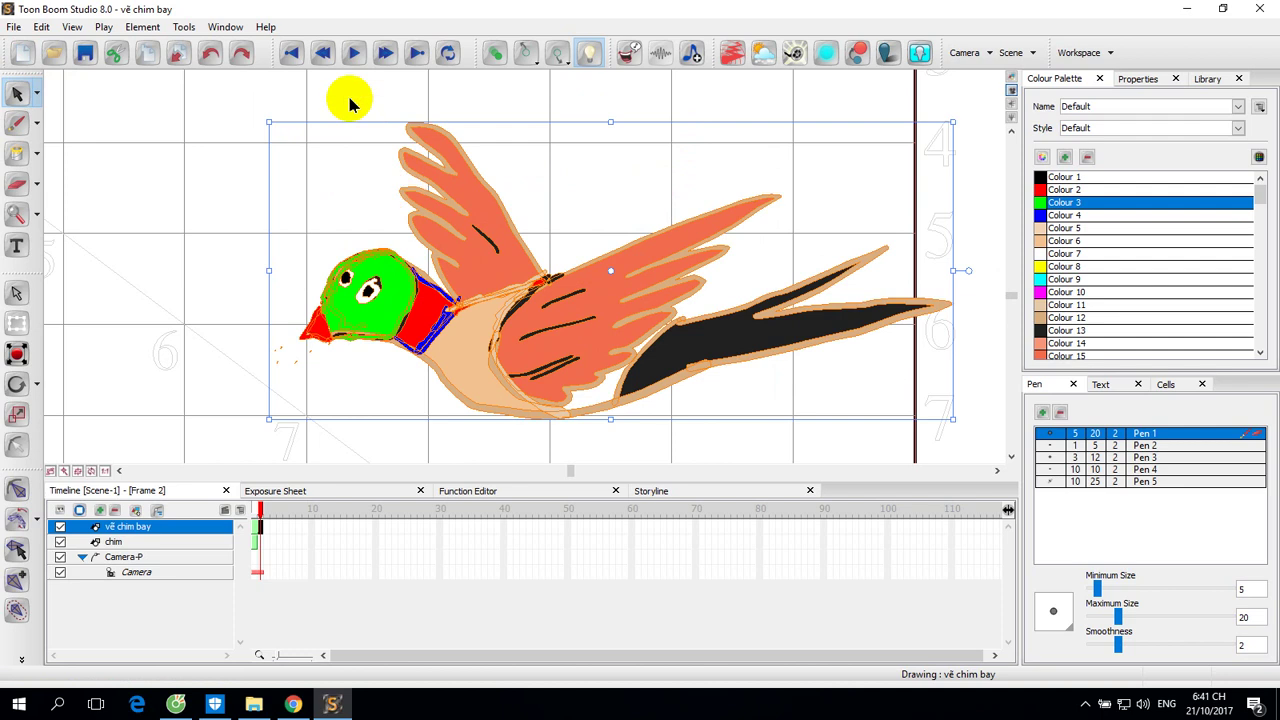
right_click(582, 314)
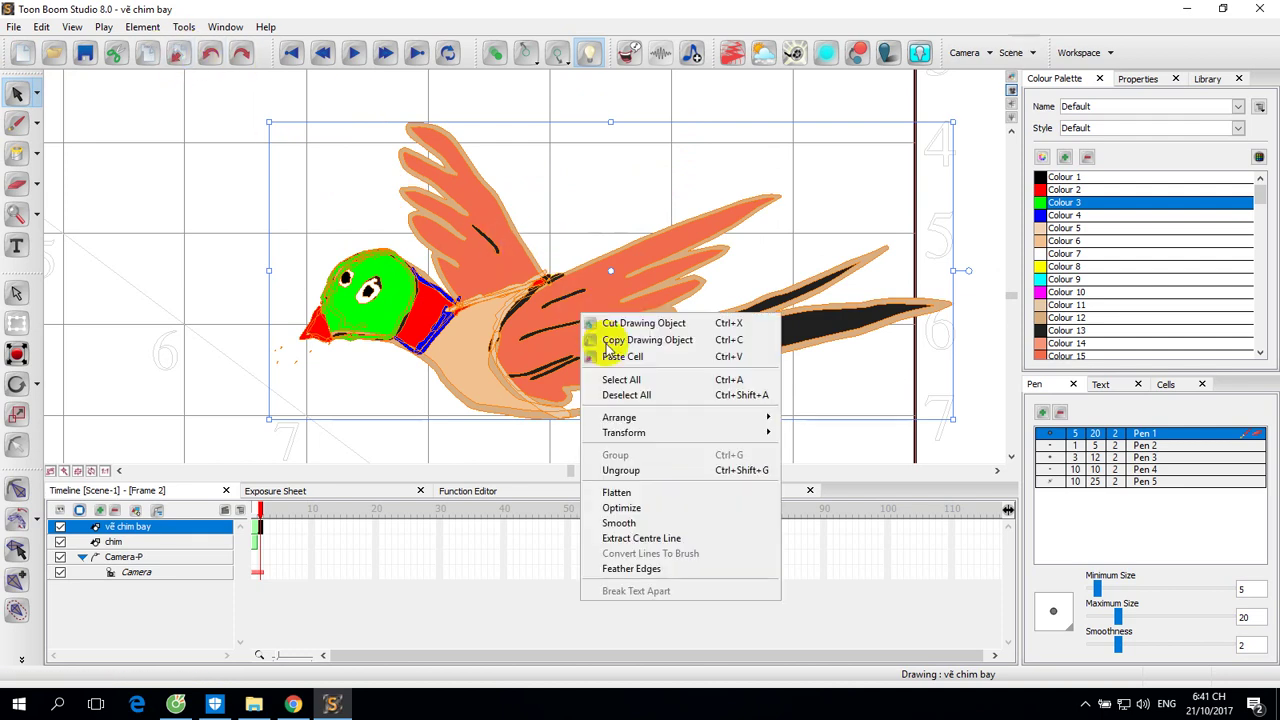
left_click(612, 469)
Select the fill, outline and black feather lines of the wing nearer the tail together.
left_click(635, 261)
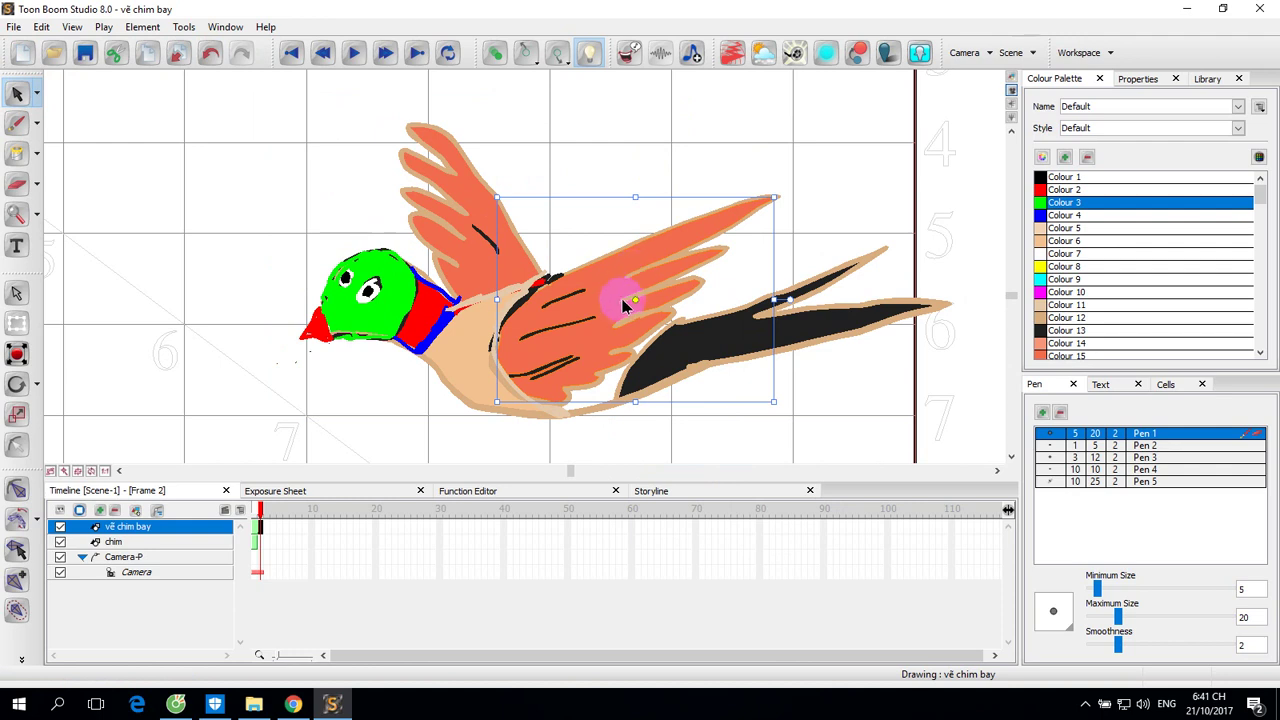
left_click(619, 305)
left_click(675, 270)
left_click(671, 256)
left_click(668, 308)
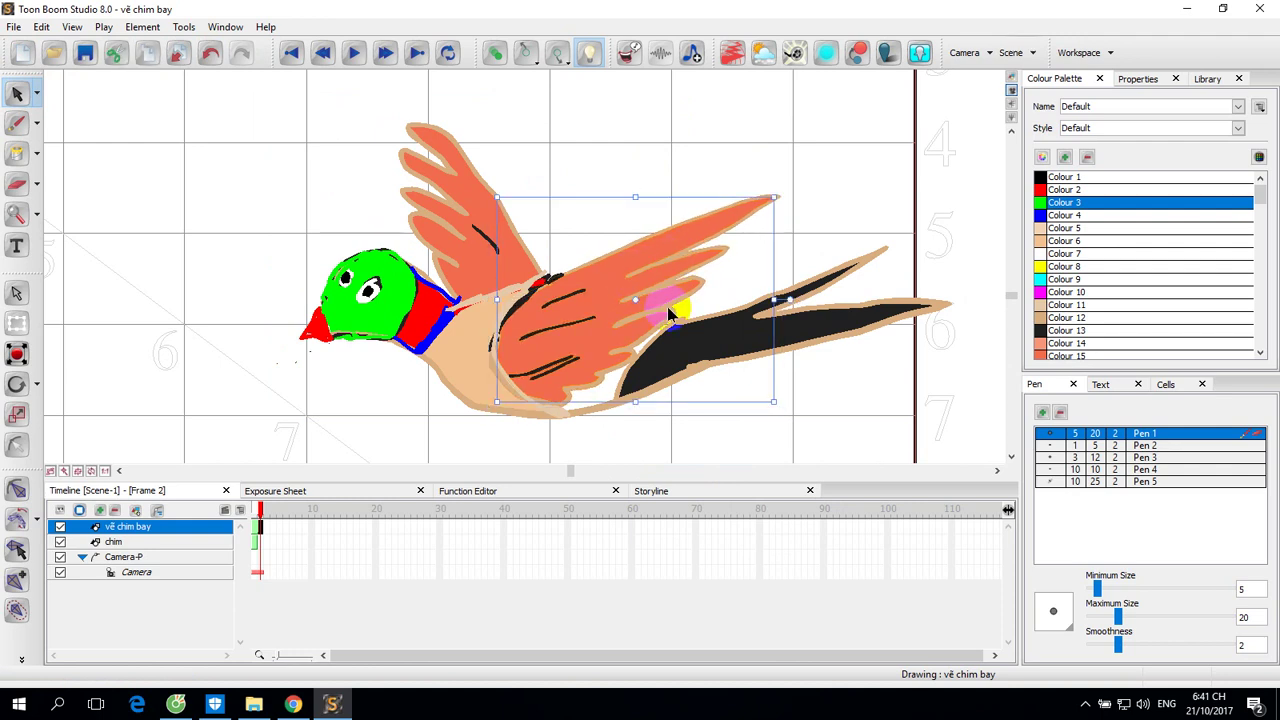
left_click(608, 389)
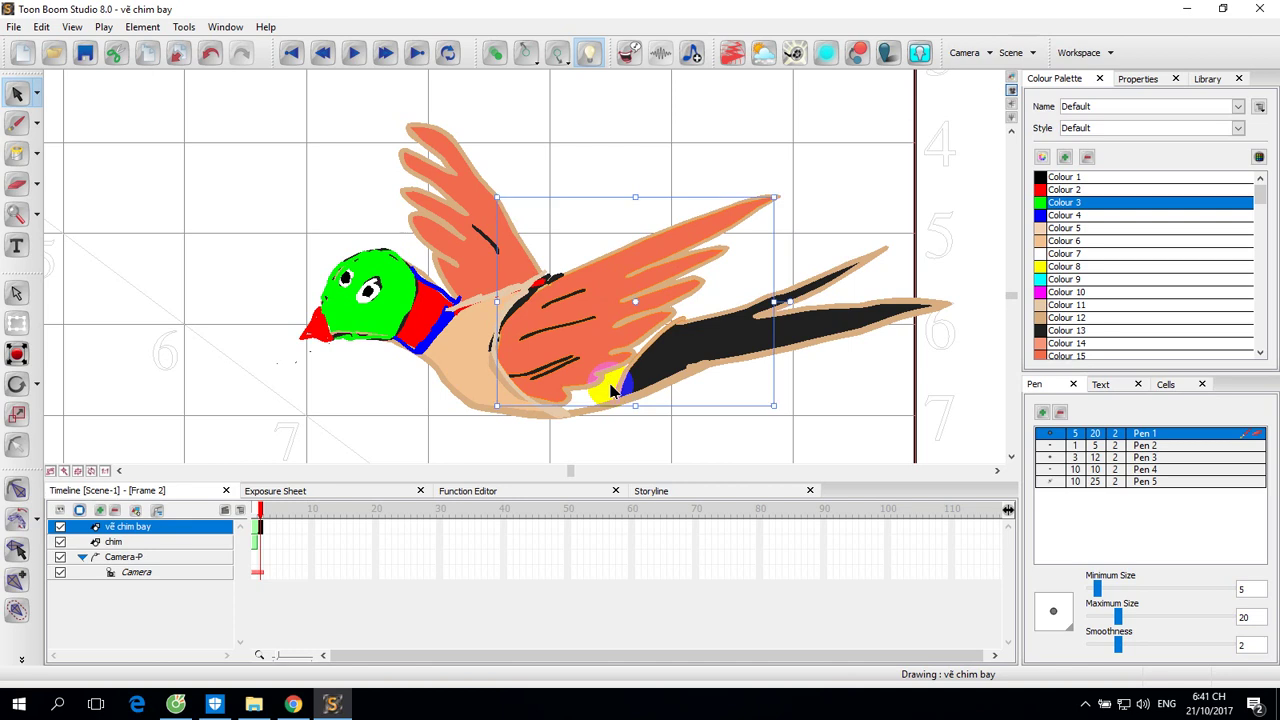
mouse_move(612, 390)
left_mouse_down()
mouse_move(571, 371)
mouse_move(568, 327)
left_mouse_up()
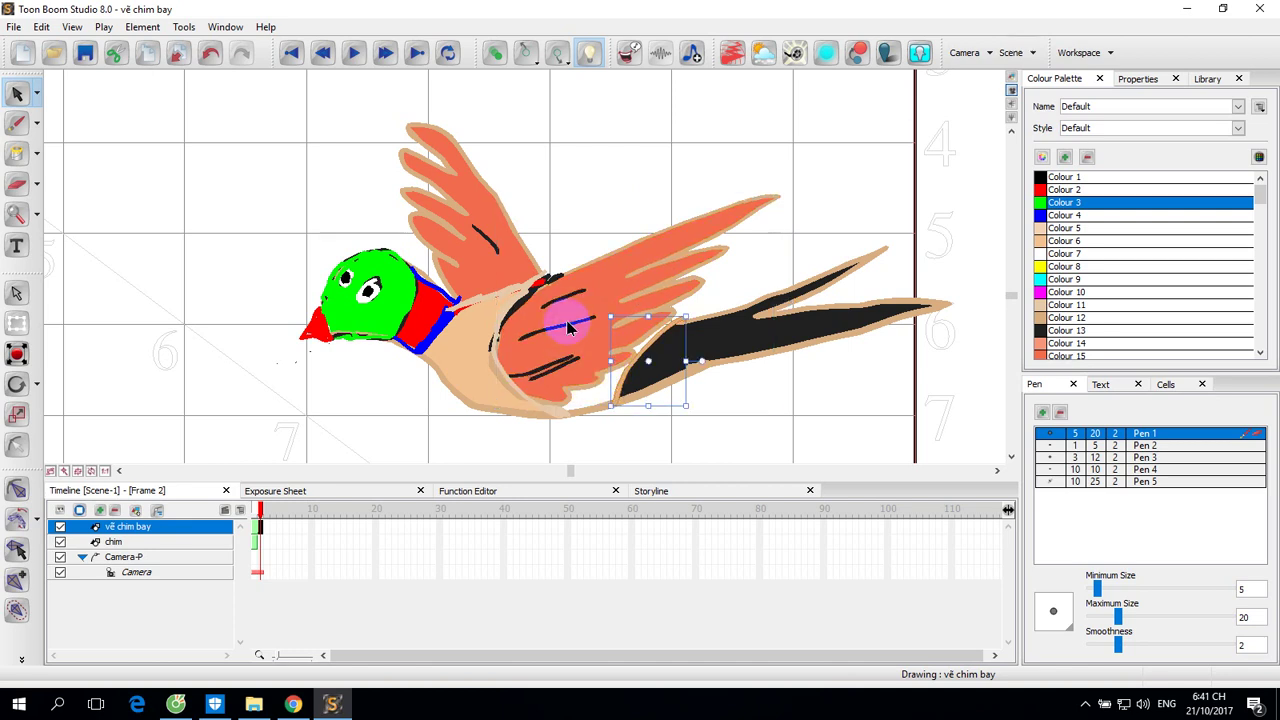
left_click(567, 308)
left_click(554, 331)
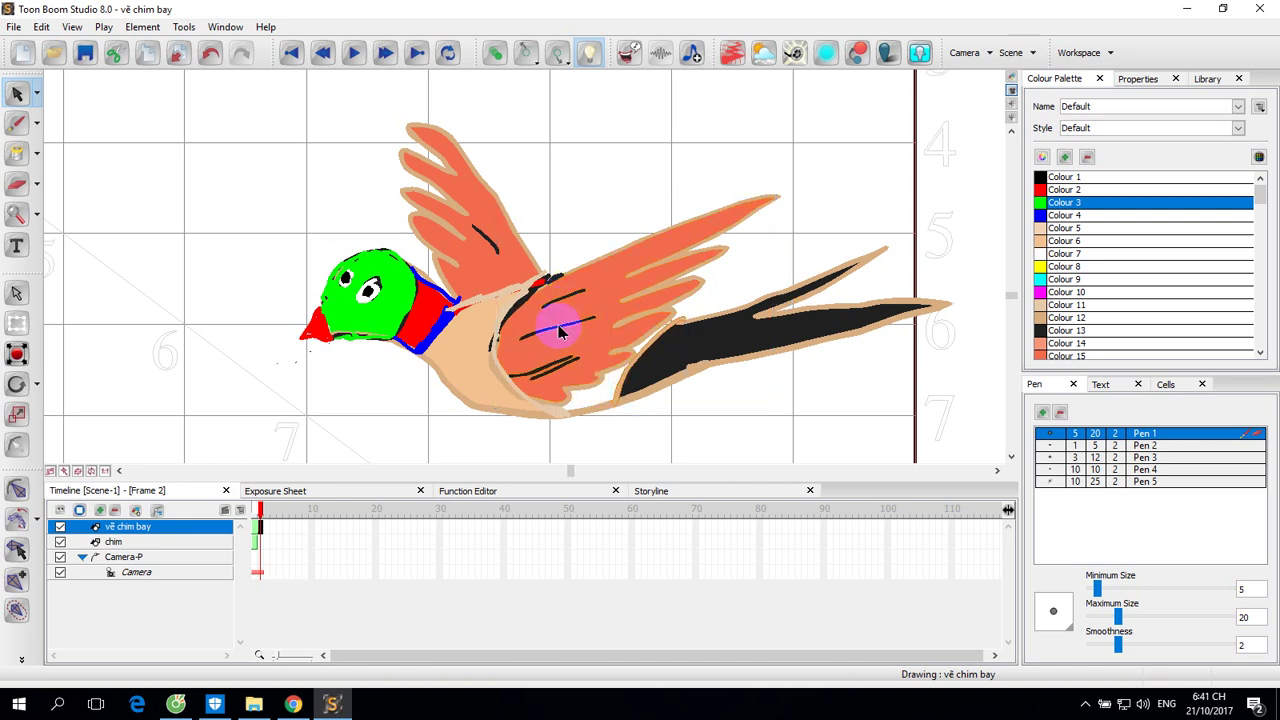
left_click(556, 368)
left_click_drag(558, 374, 576, 360)
left_click(710, 341)
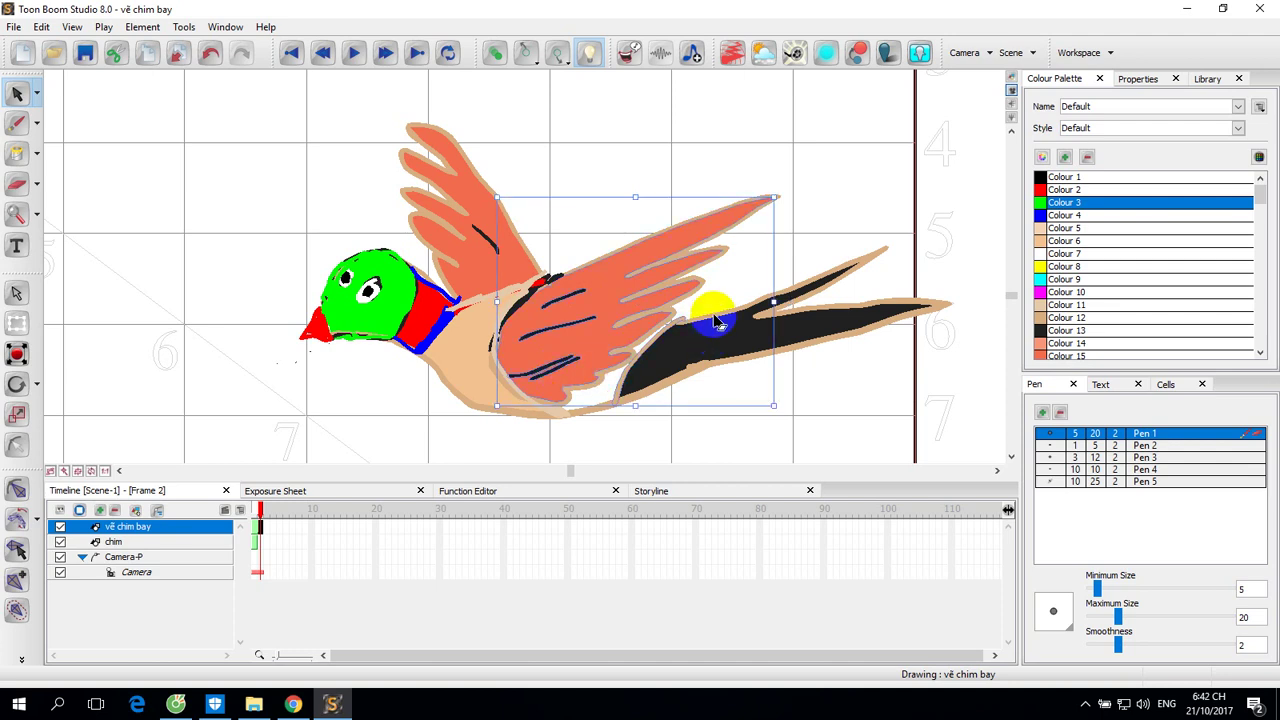
left_click(35, 155)
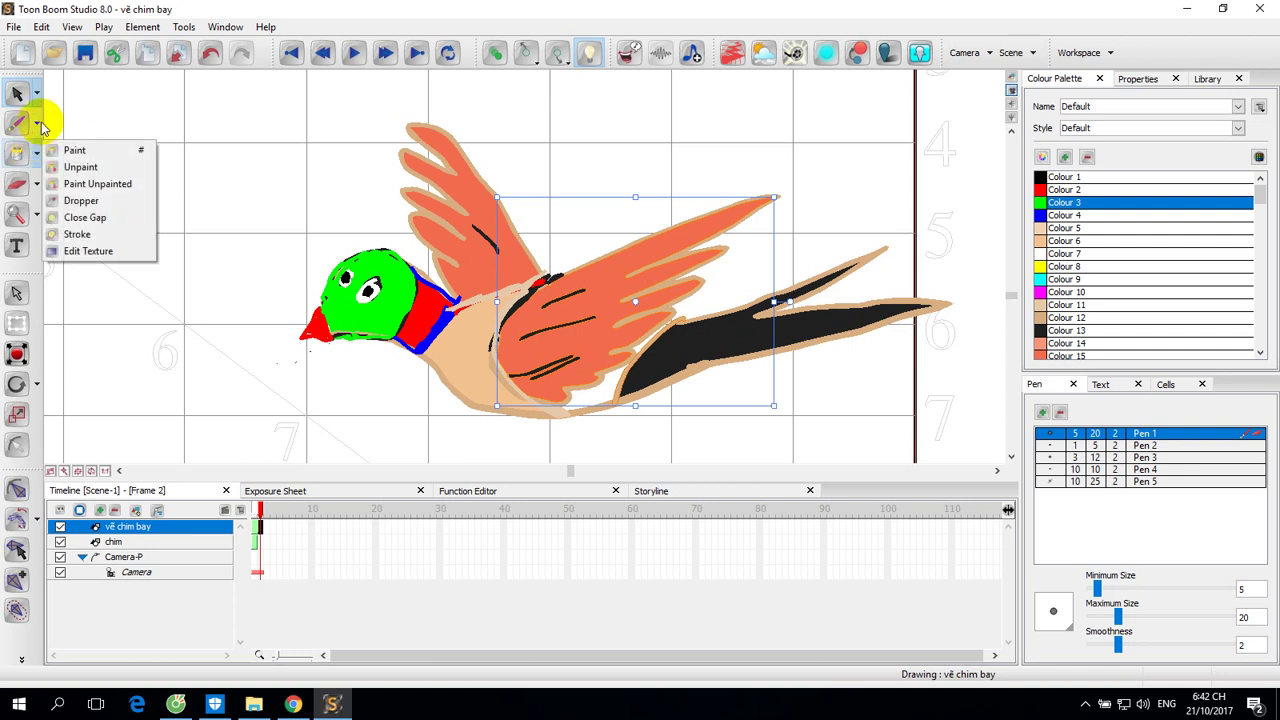
left_click(37, 123)
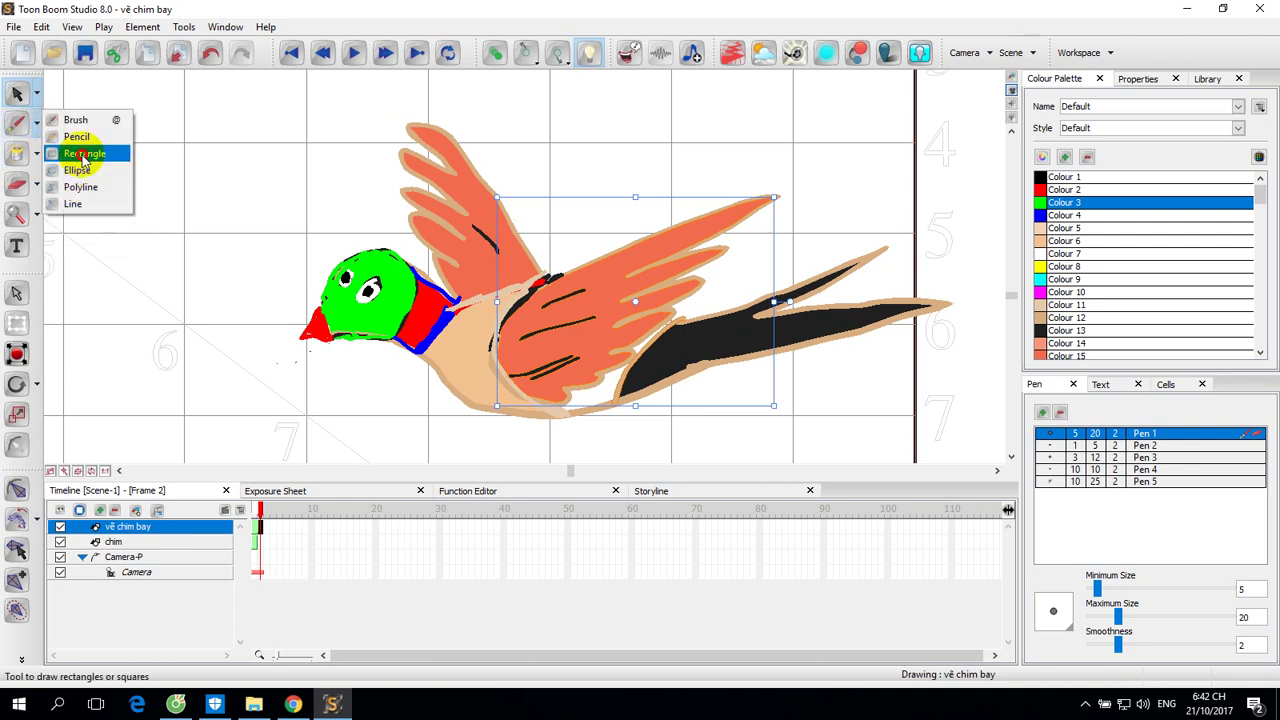
left_click(29, 180)
left_click(36, 184)
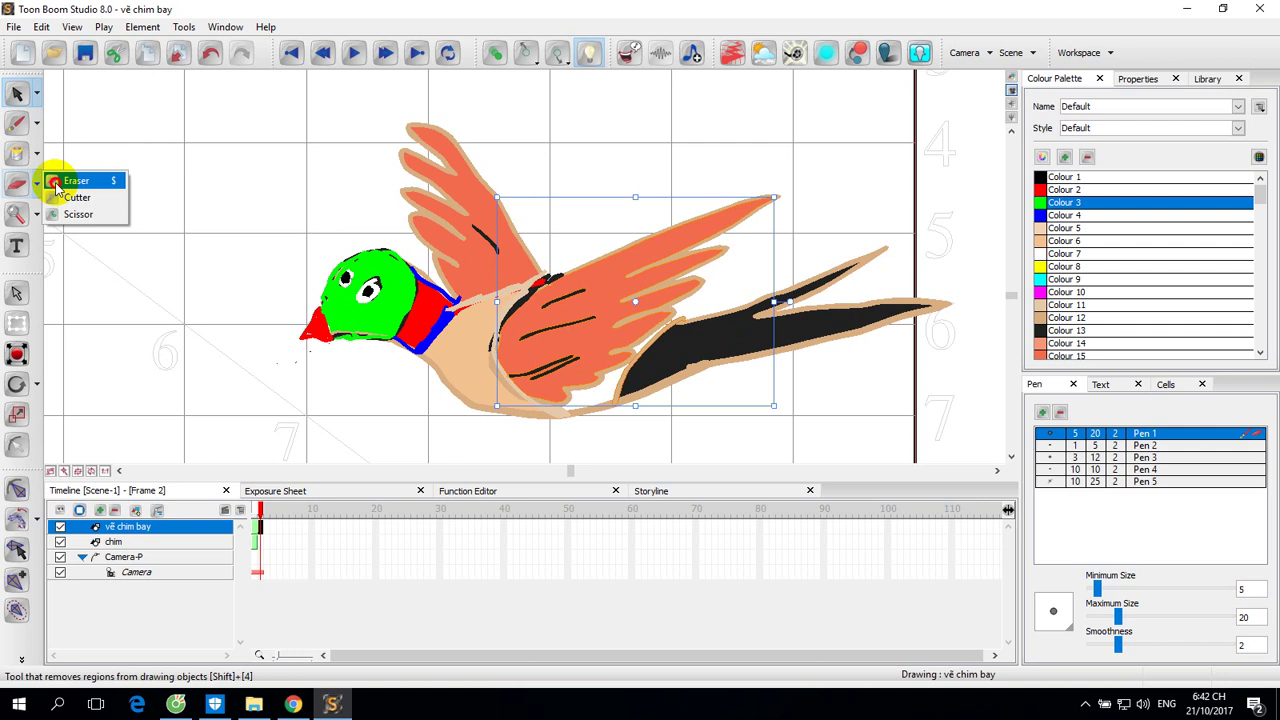
left_click(18, 187)
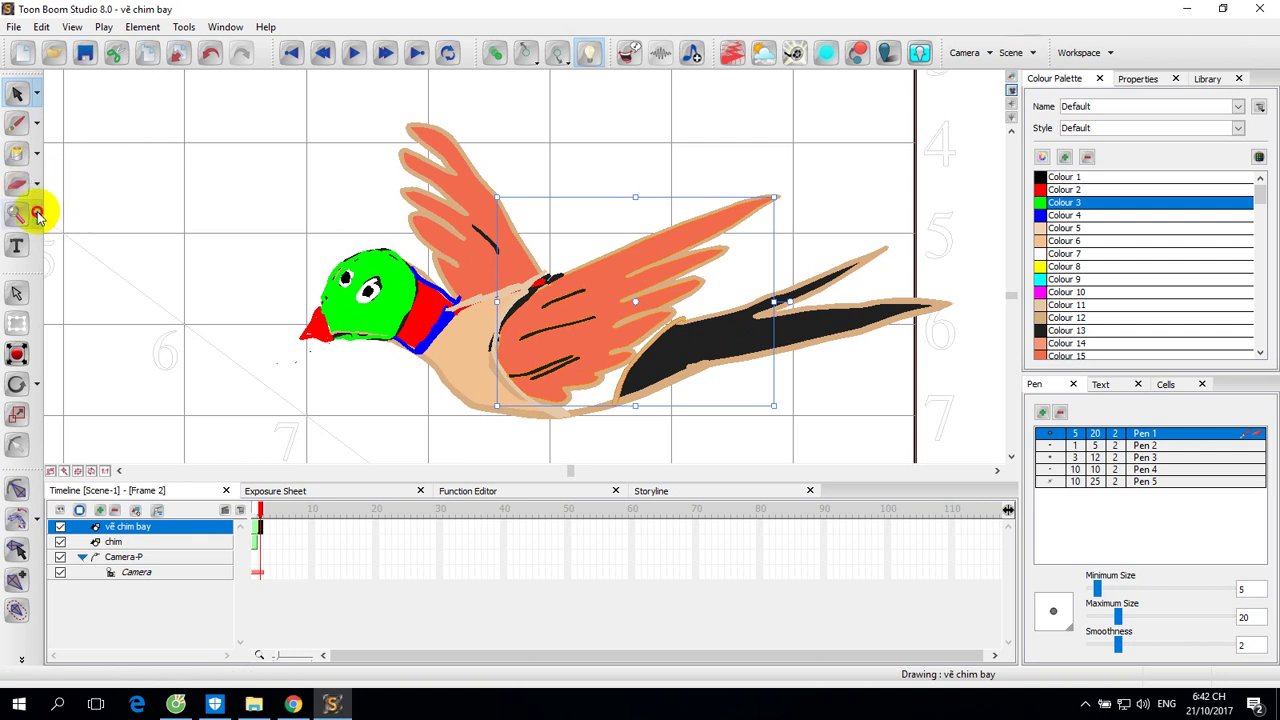
left_click(37, 216)
left_click(18, 185)
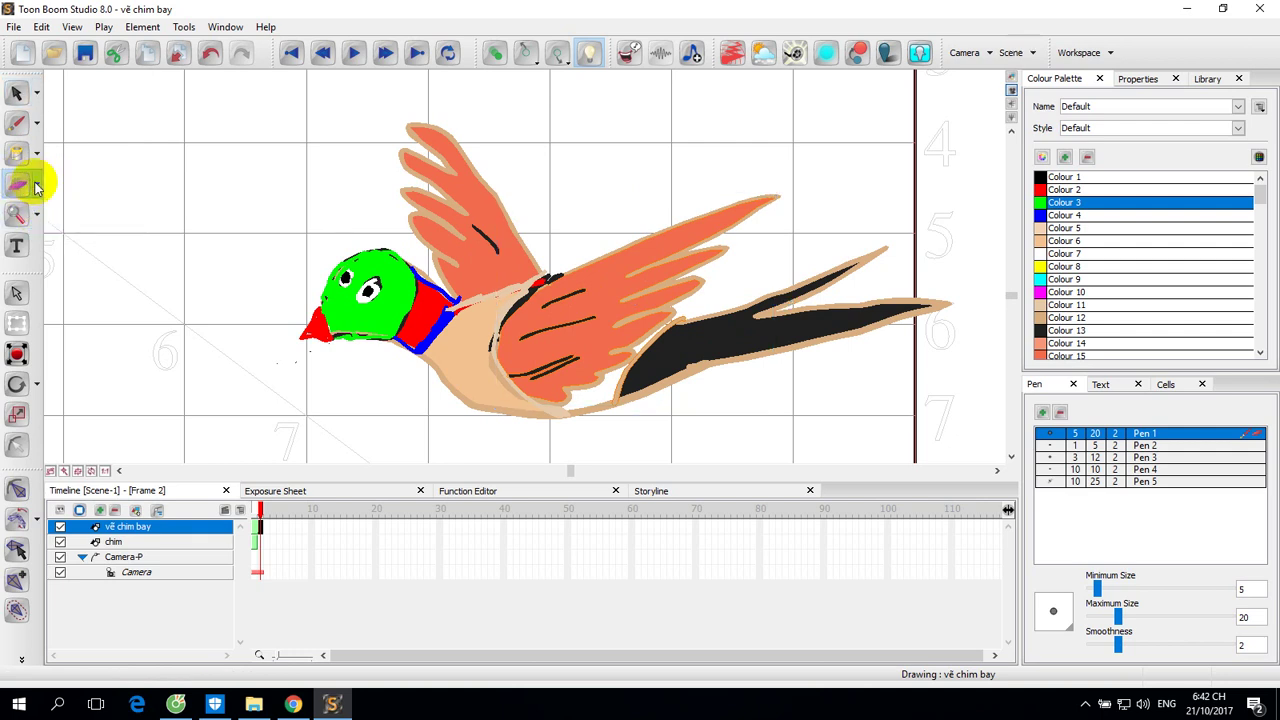
left_click(36, 184)
left_click(36, 121)
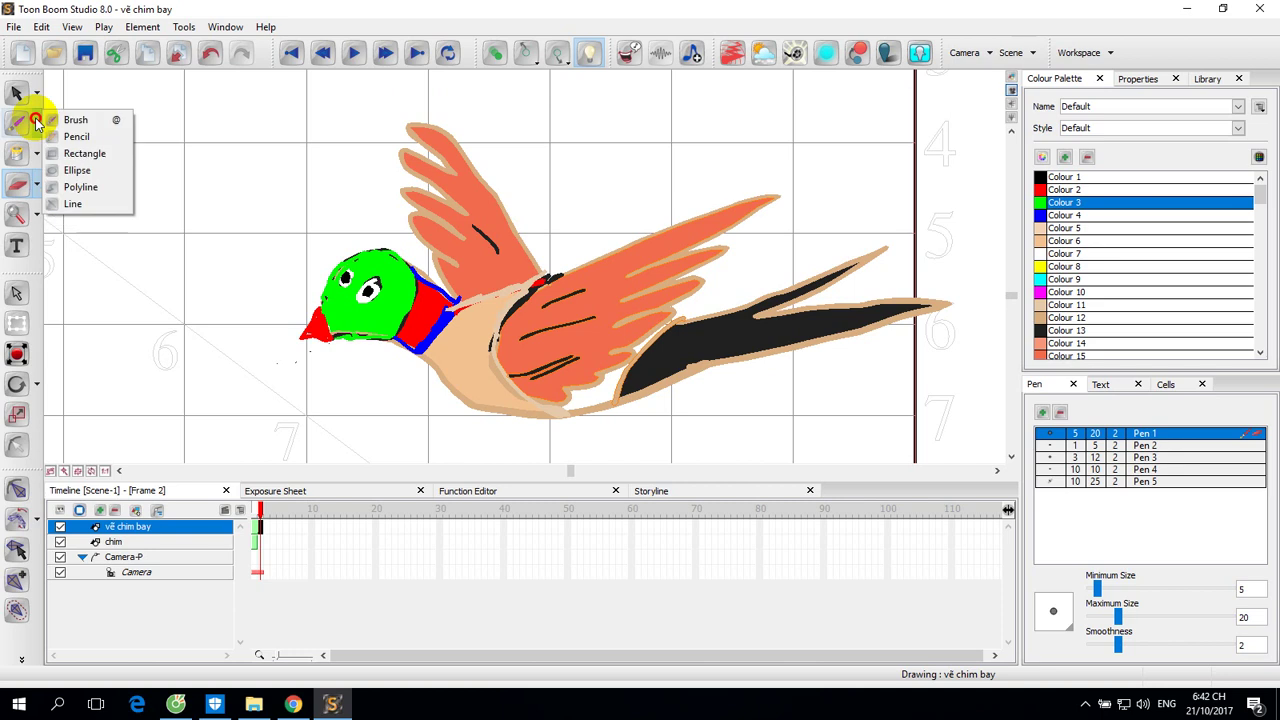
Use the Perspective tool to pull the tip of the wing nearer the tail downward on frame 2.
left_click(28, 94)
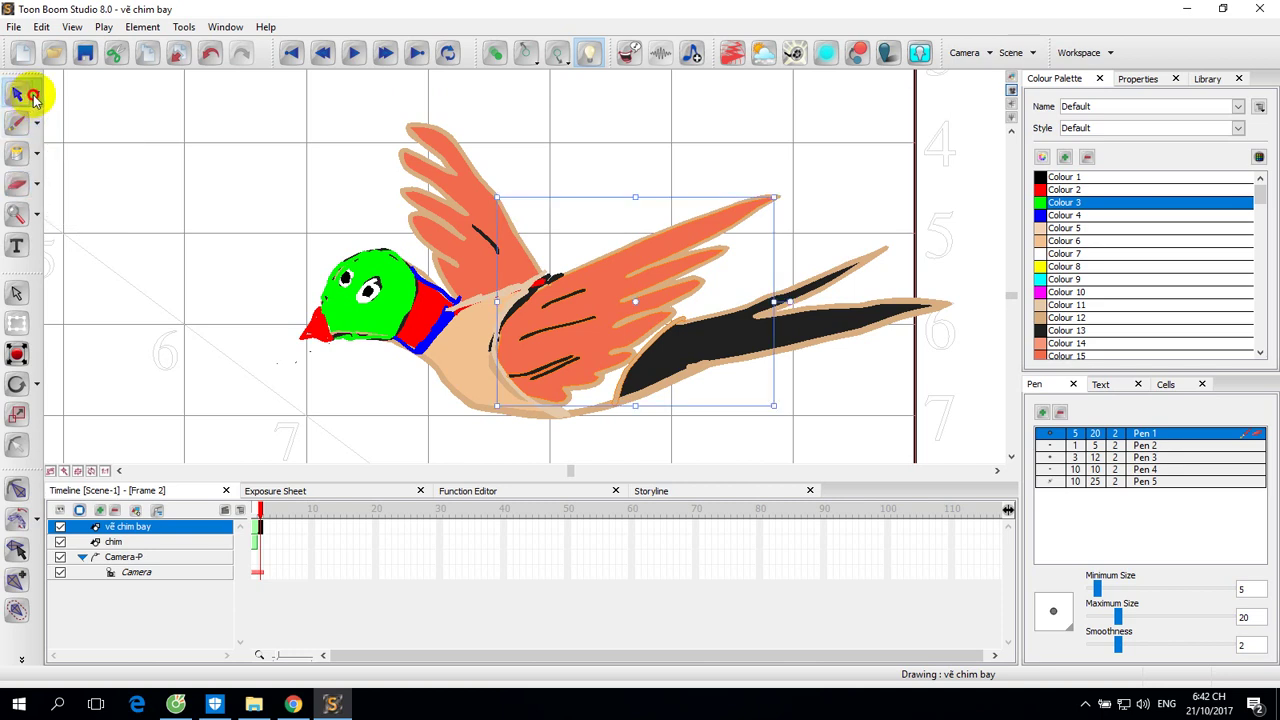
left_click(36, 94)
left_click(64, 107)
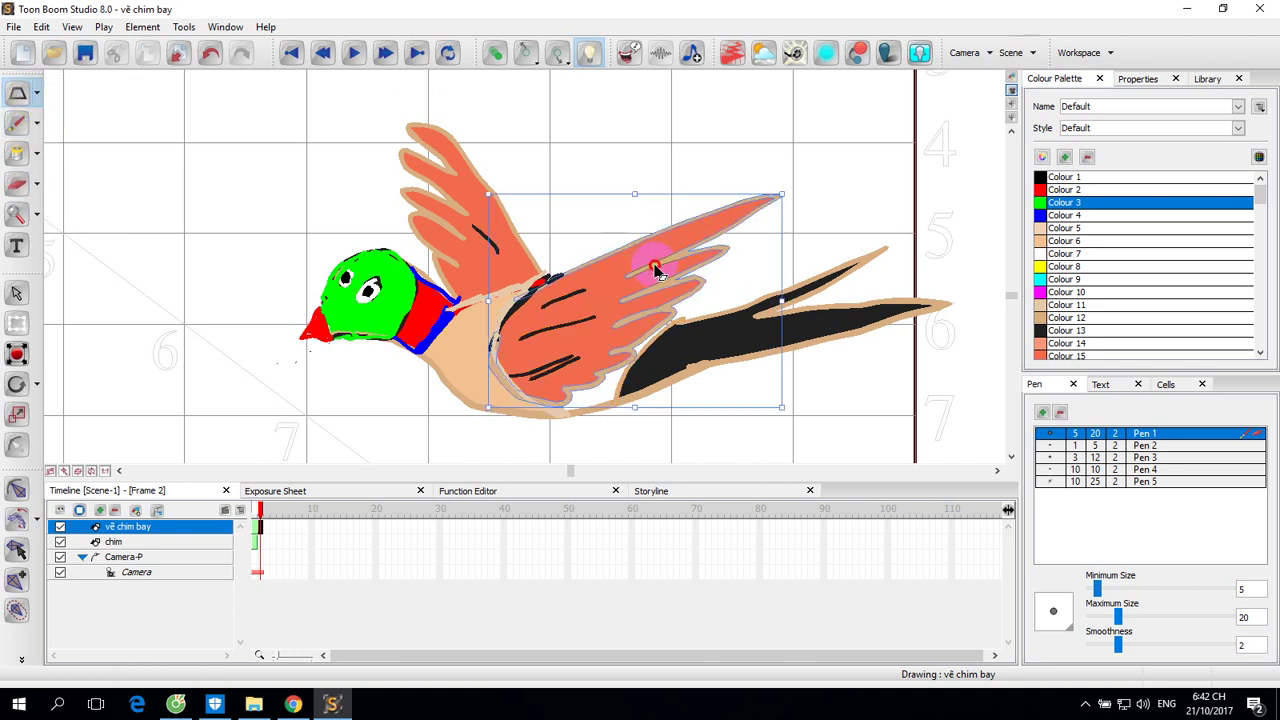
left_click(653, 260)
left_click_drag(783, 196, 793, 241)
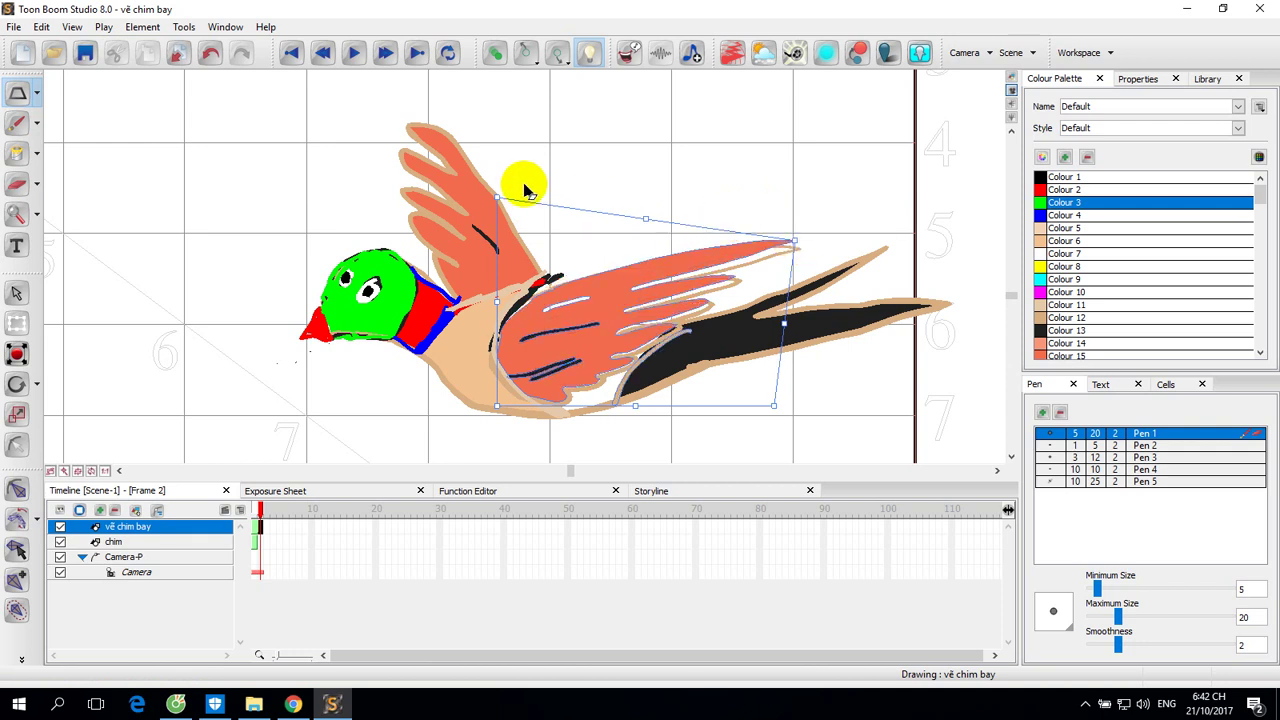
Pull the fill and the outline of the upright wing down toward the head with the Perspective tool.
left_click(460, 165)
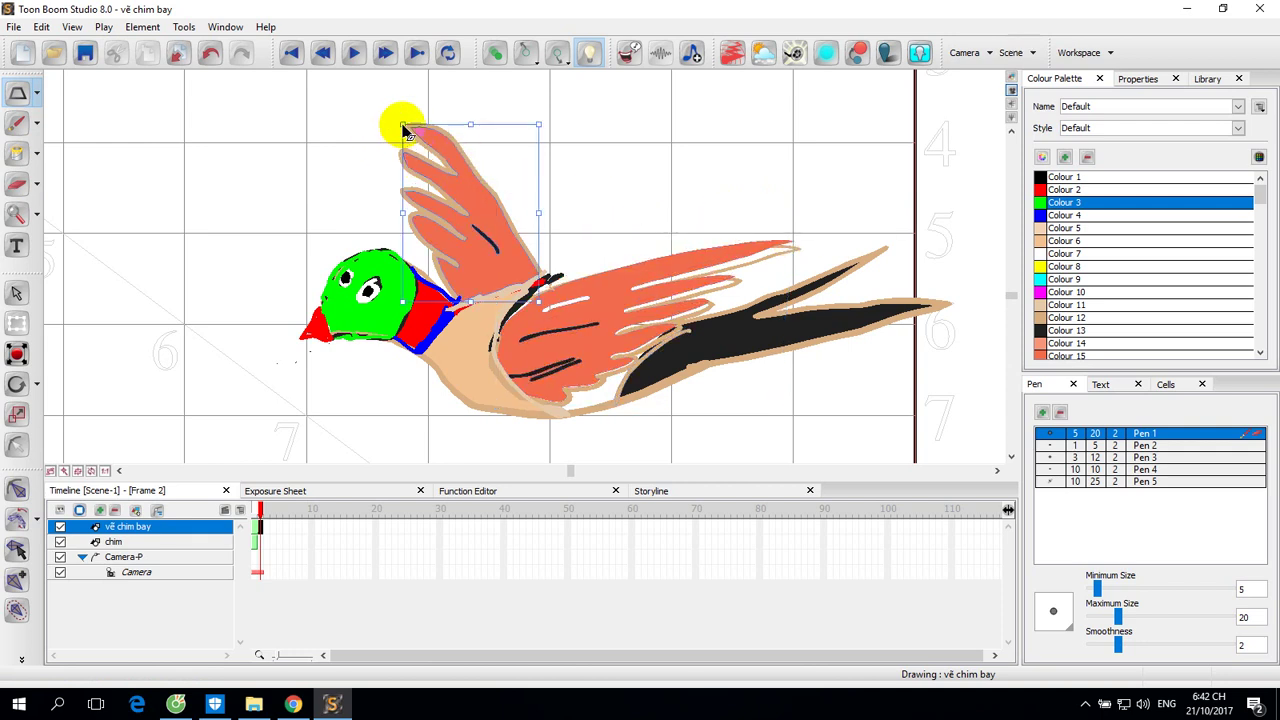
left_click_drag(403, 128, 349, 178)
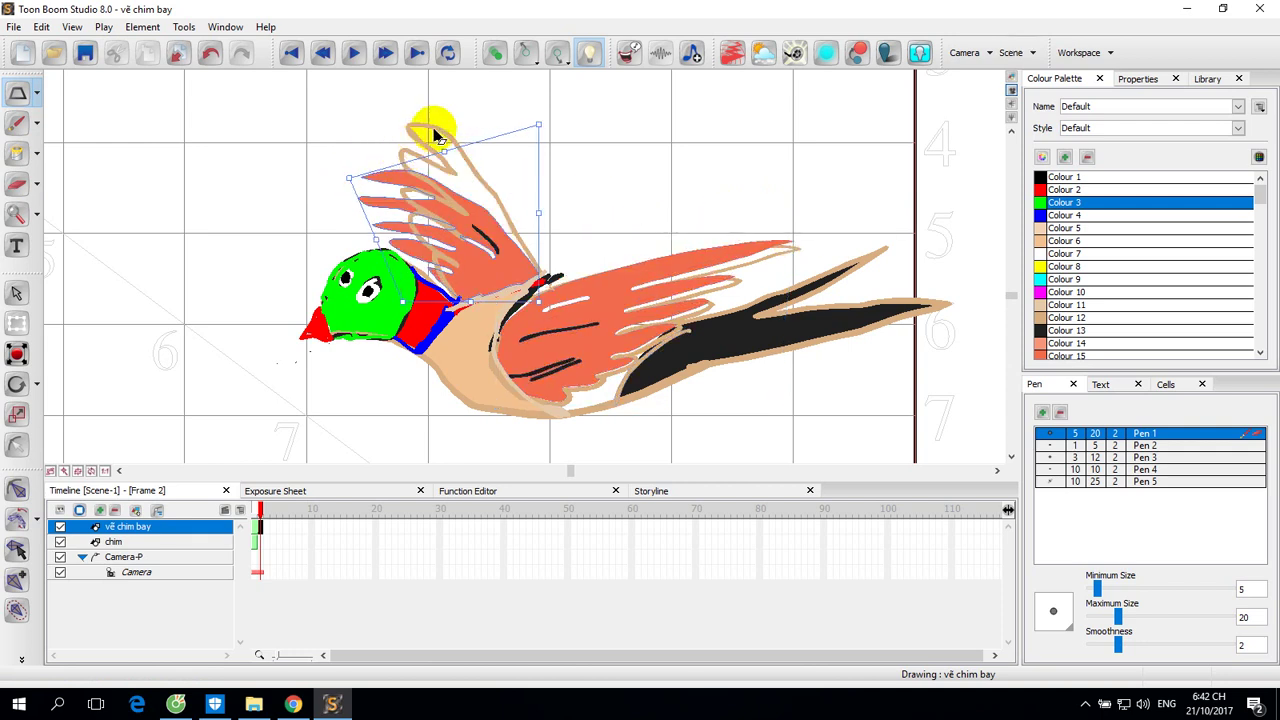
left_click(435, 135)
left_click_drag(397, 127, 352, 175)
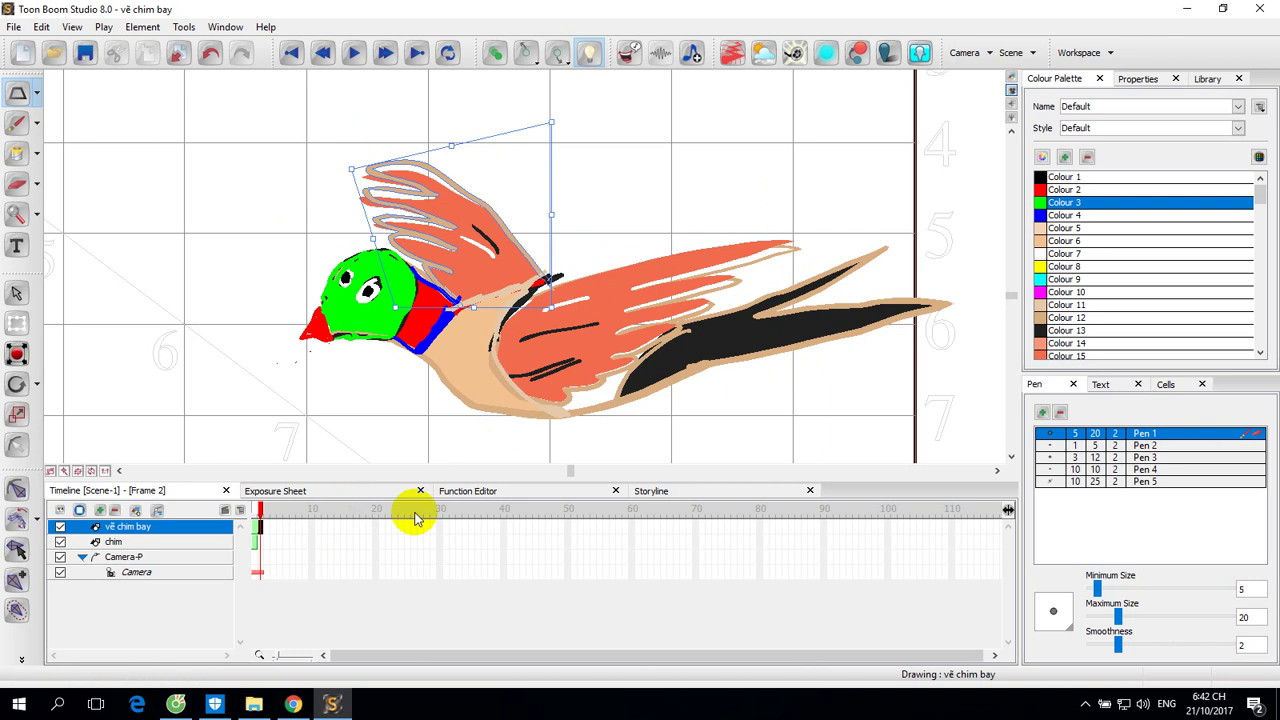
left_click(420, 336)
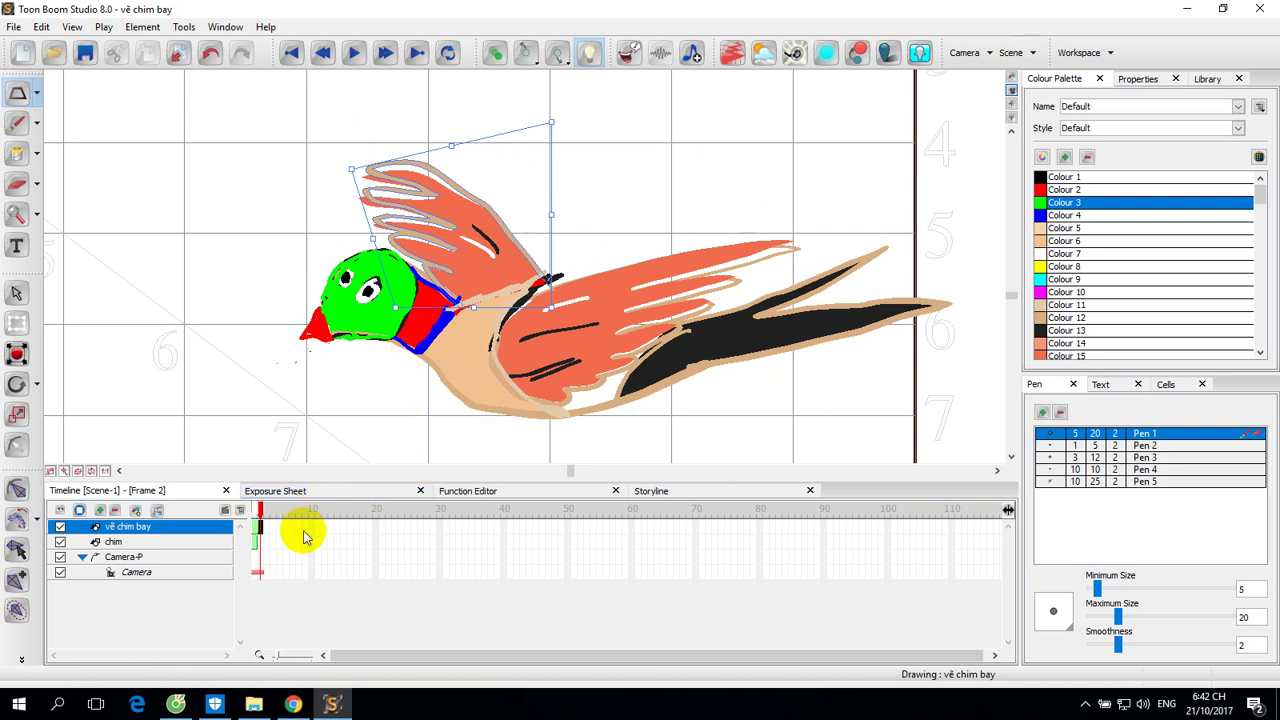
Turn on onion skinning and go through its settings for how many next and previous drawings are shown.
left_click(496, 55)
left_click(566, 57)
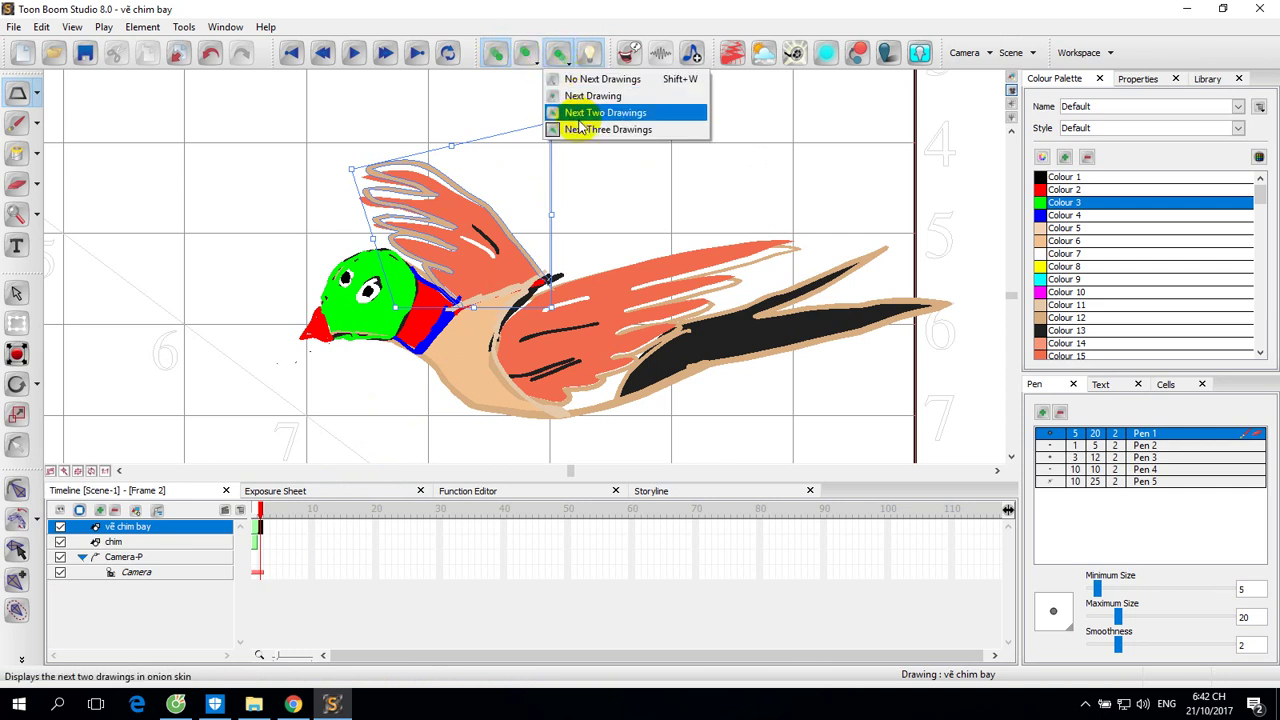
left_click(531, 55)
left_click(557, 117)
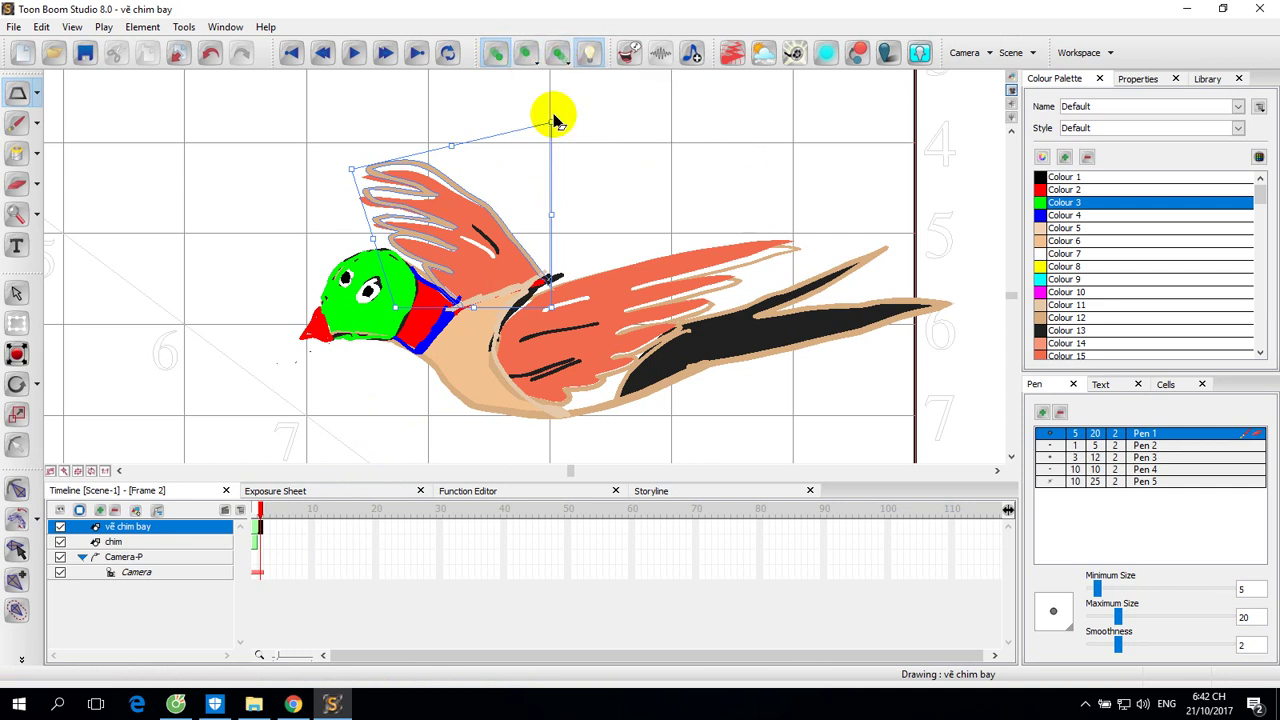
Paste the copied bird drawing into frame 3 of the "vẽ chim bay" element.
left_click(267, 531)
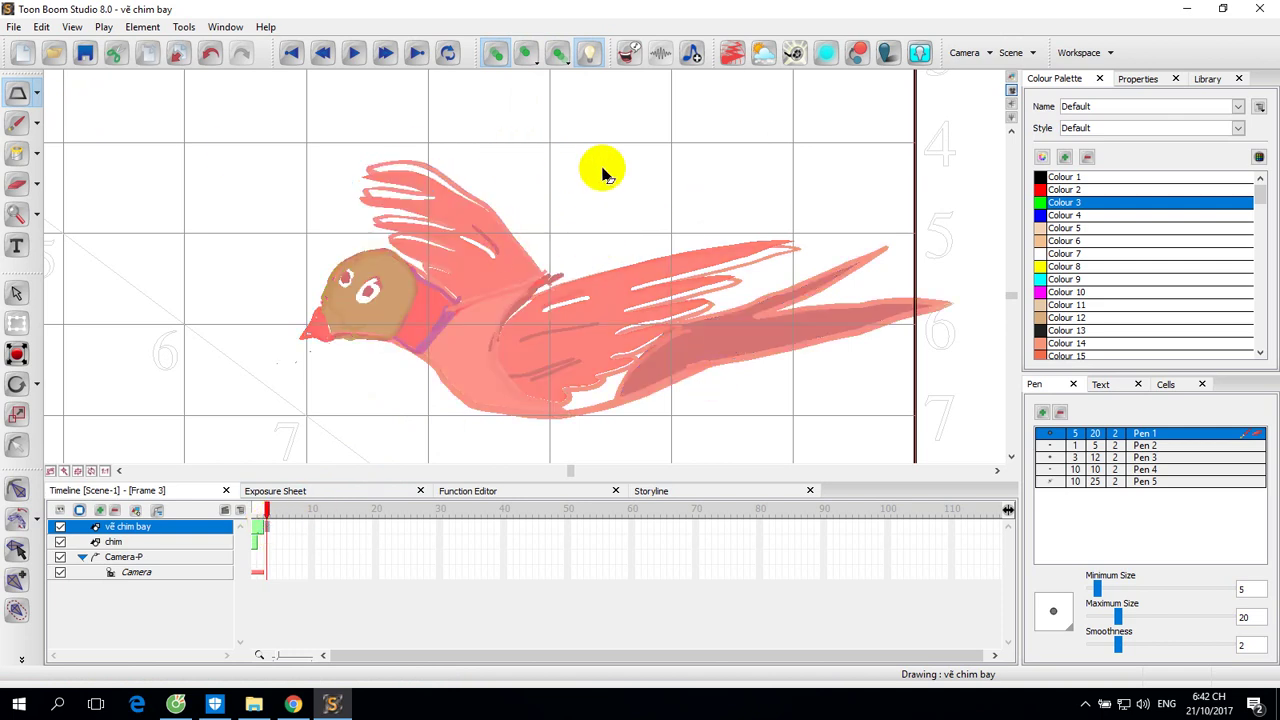
right_click(590, 128)
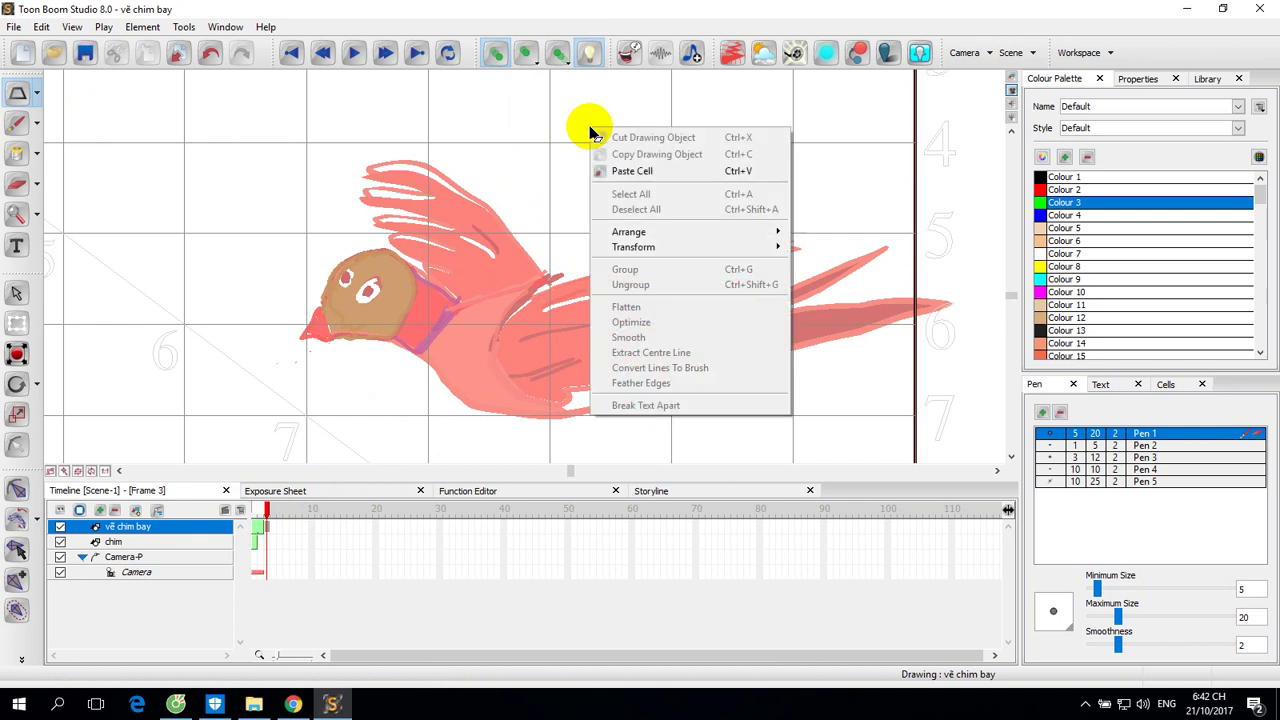
left_click(640, 171)
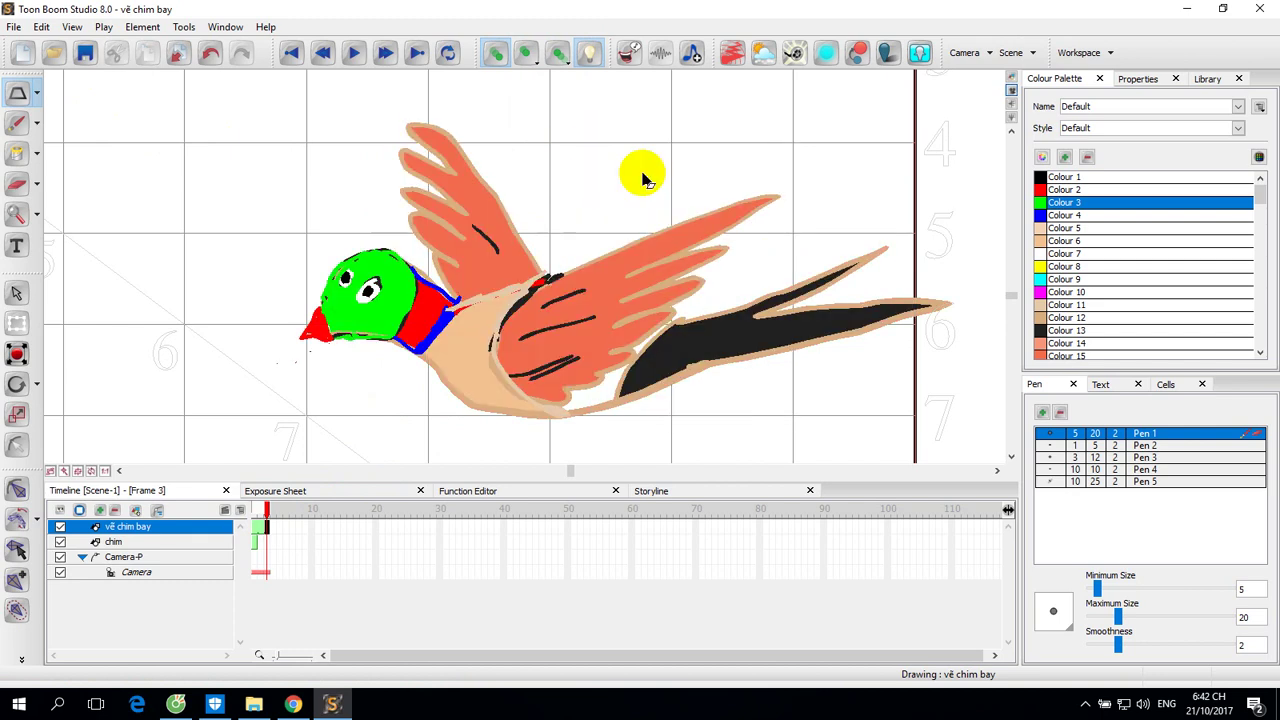
left_click(638, 259)
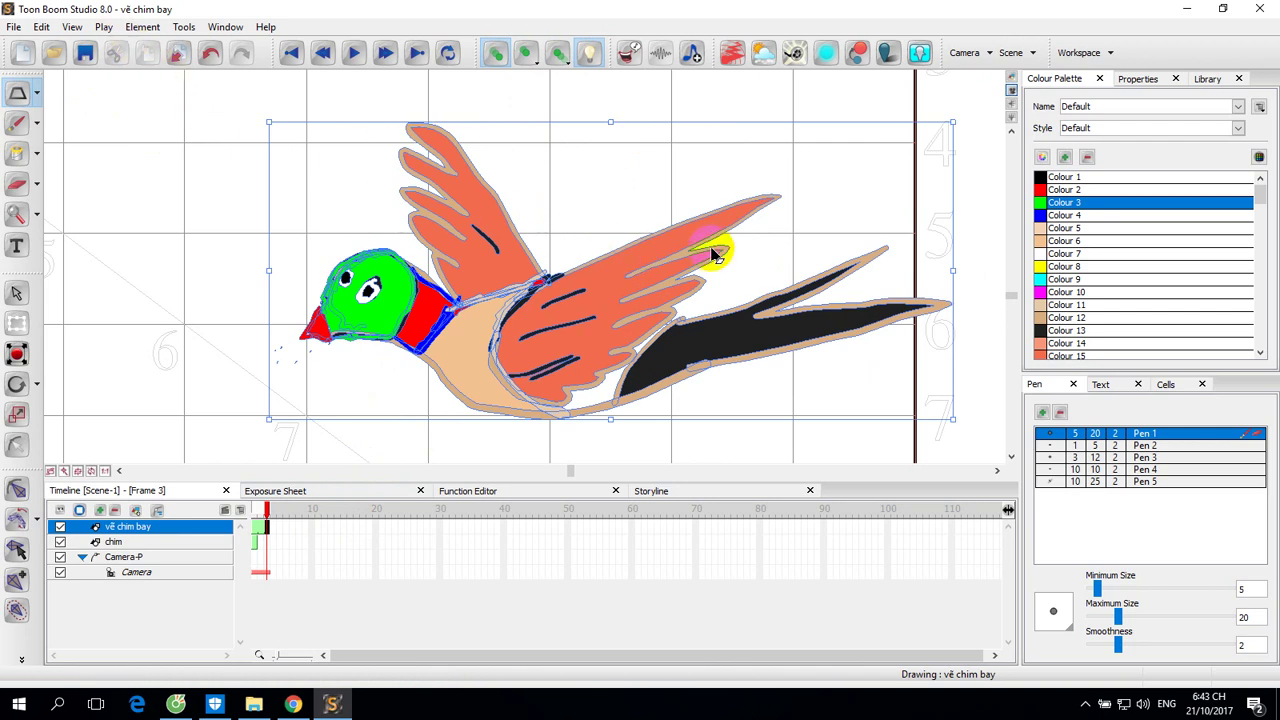
right_click(640, 263)
mouse_move(680, 374)
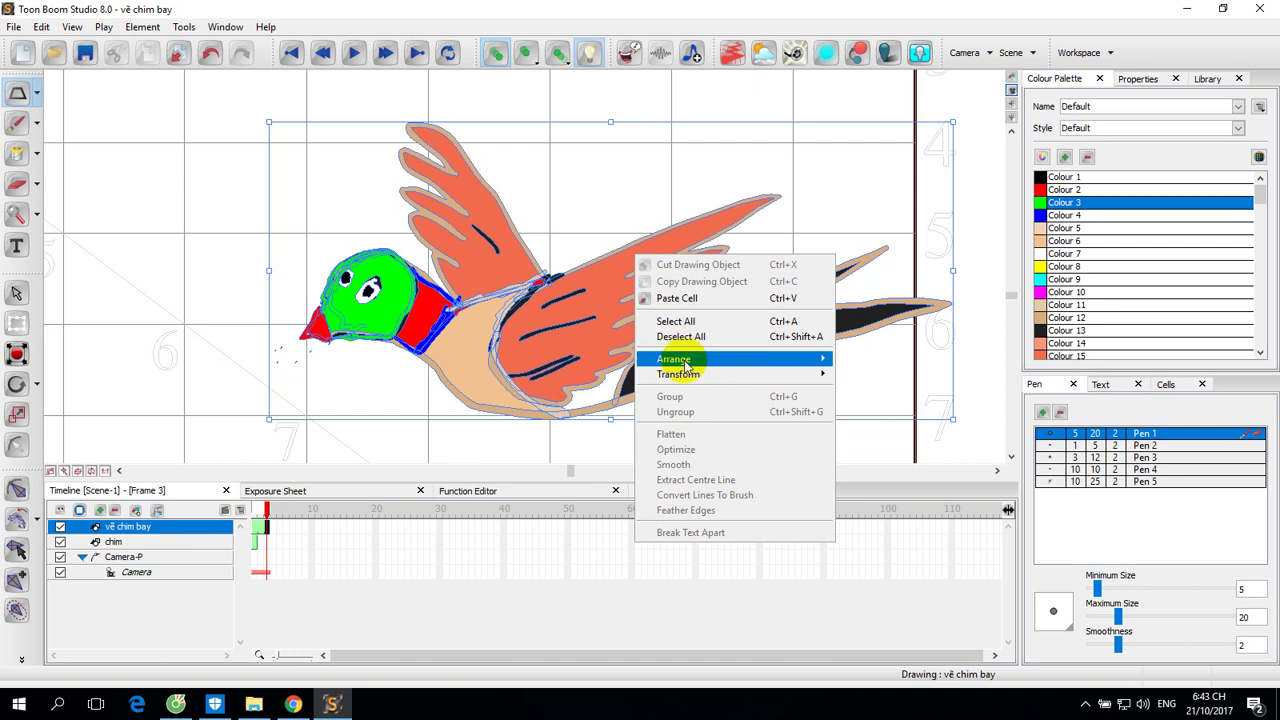
left_click(574, 296)
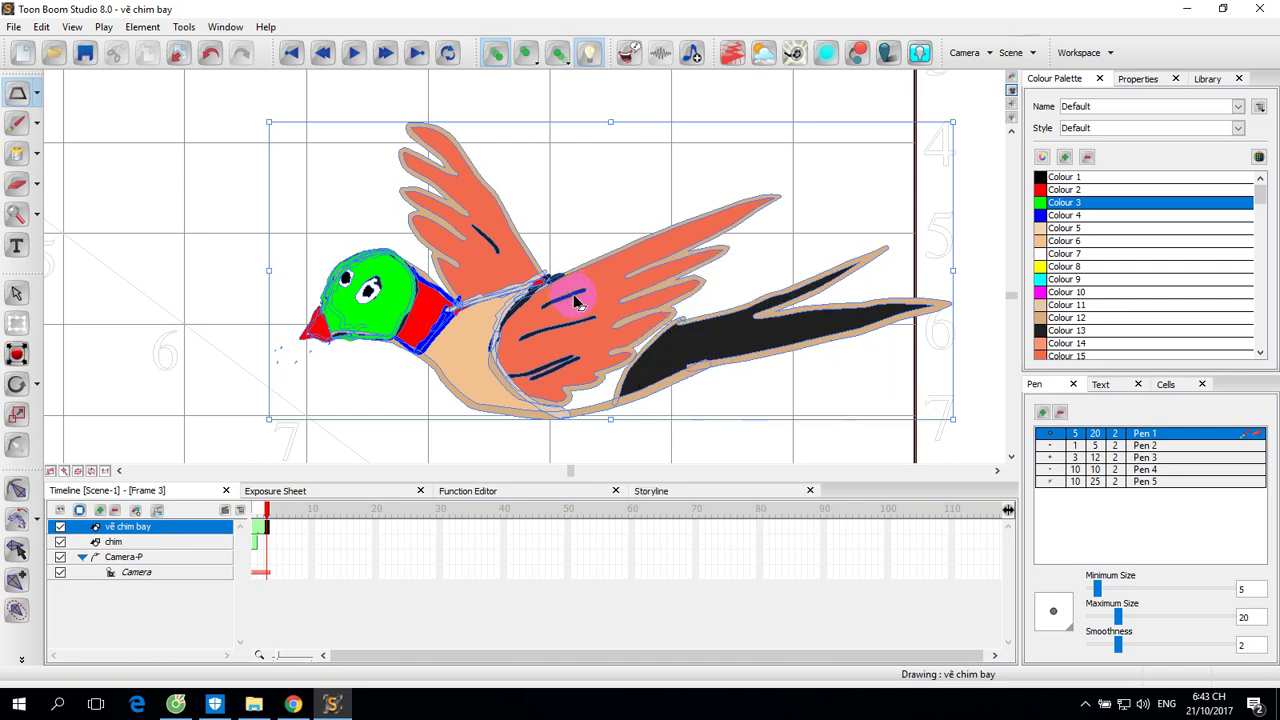
Return to the Select tool and ungroup the bird on frame 3 into separate parts.
left_click(36, 97)
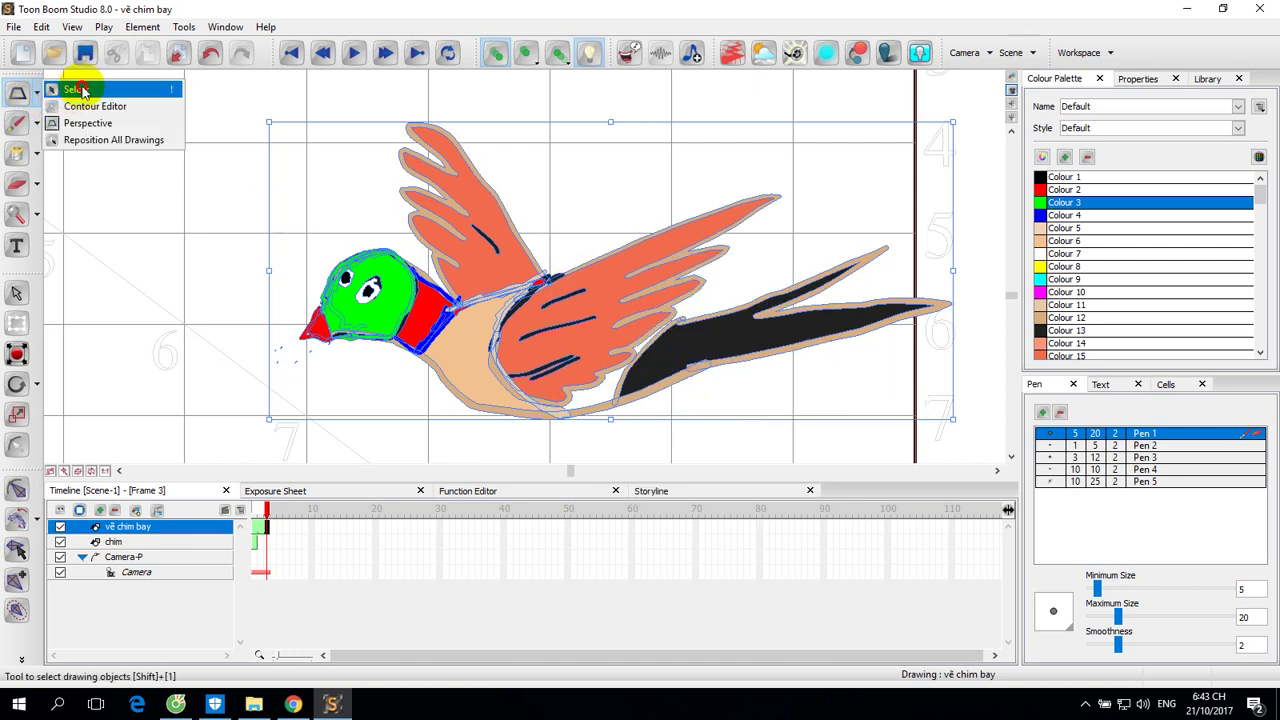
left_click(80, 92)
left_click(553, 303)
right_click(607, 291)
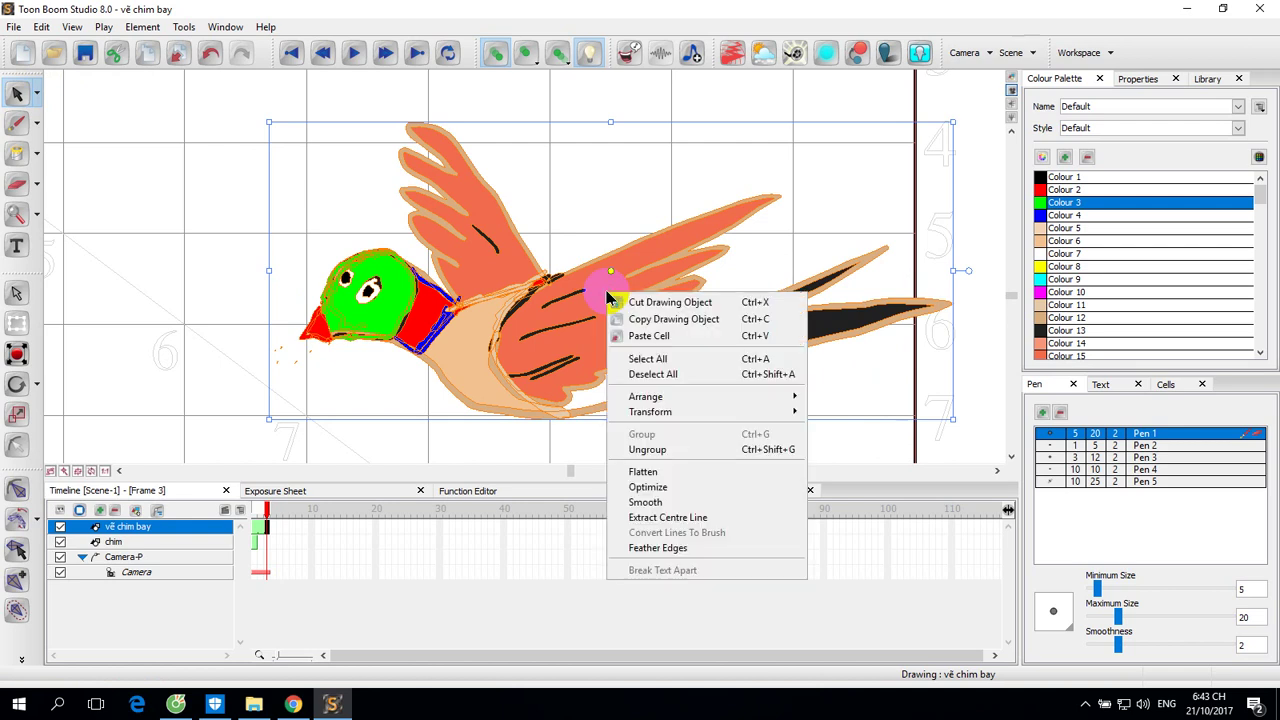
left_click(645, 450)
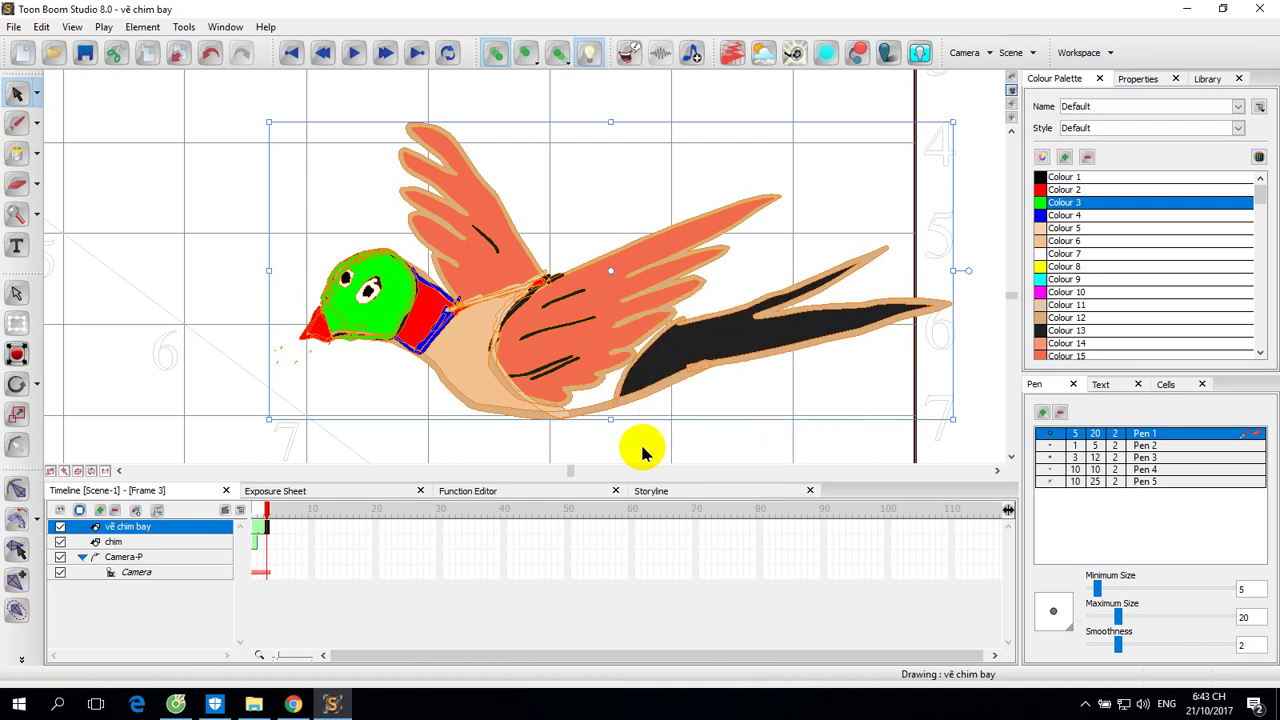
Group the fill, outline and feather lines of each wing on frame 3 into one object per wing.
left_click(632, 253)
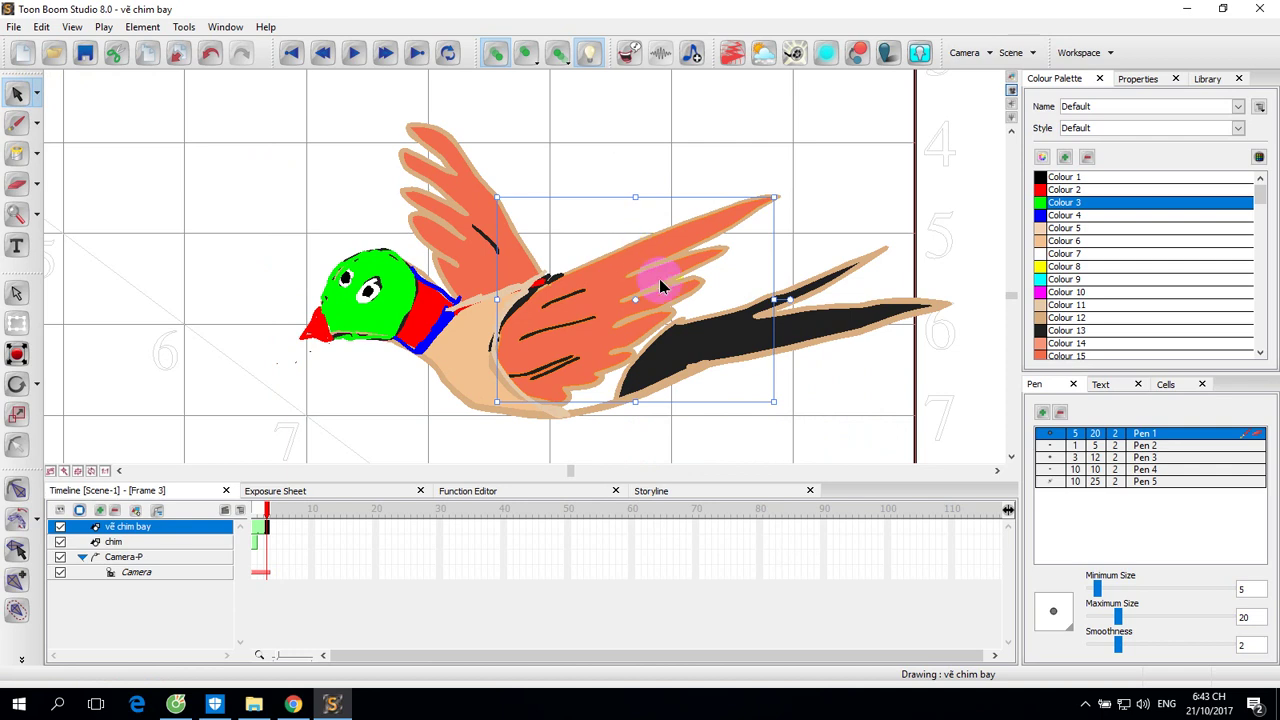
left_click(660, 283)
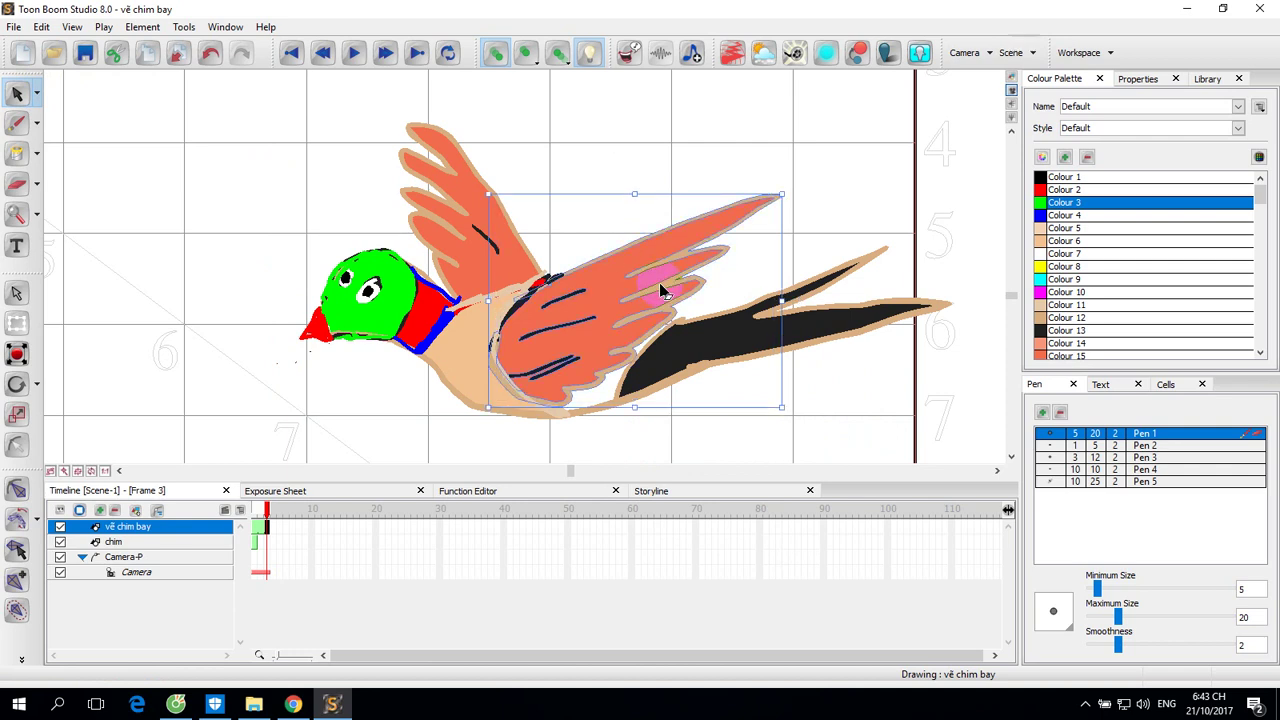
left_click(571, 317)
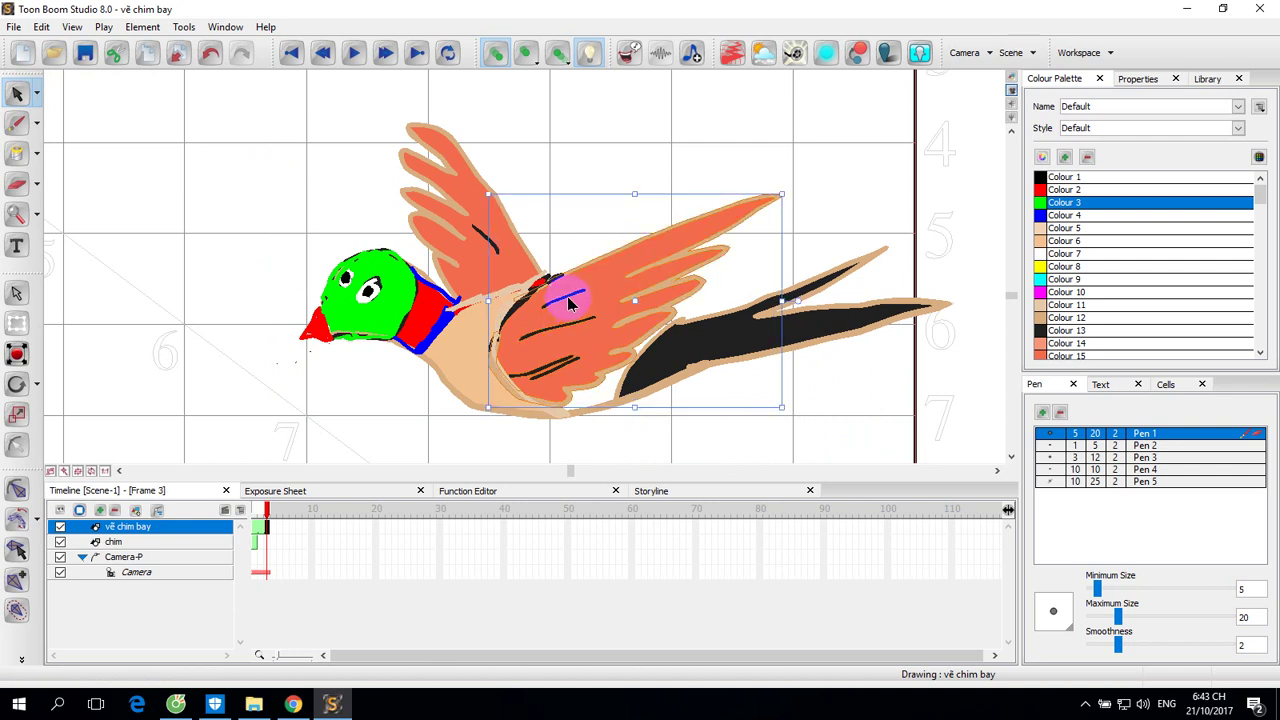
left_click(483, 248)
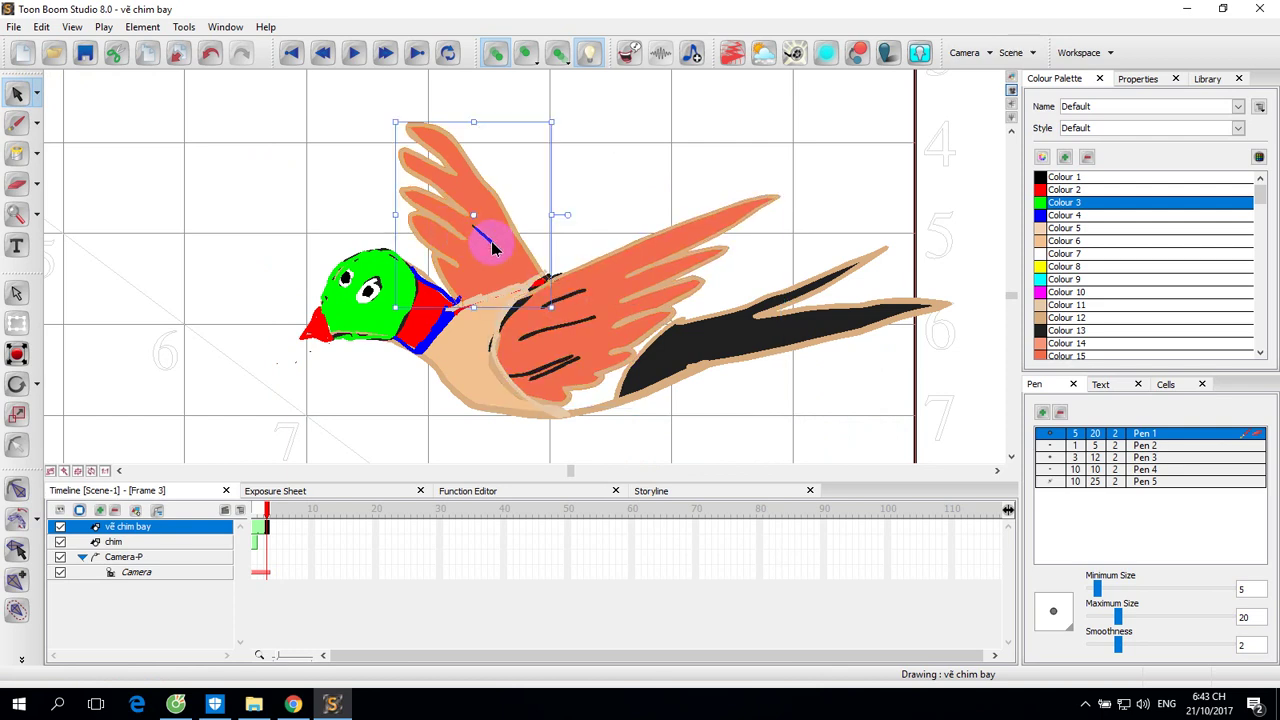
left_click(447, 236)
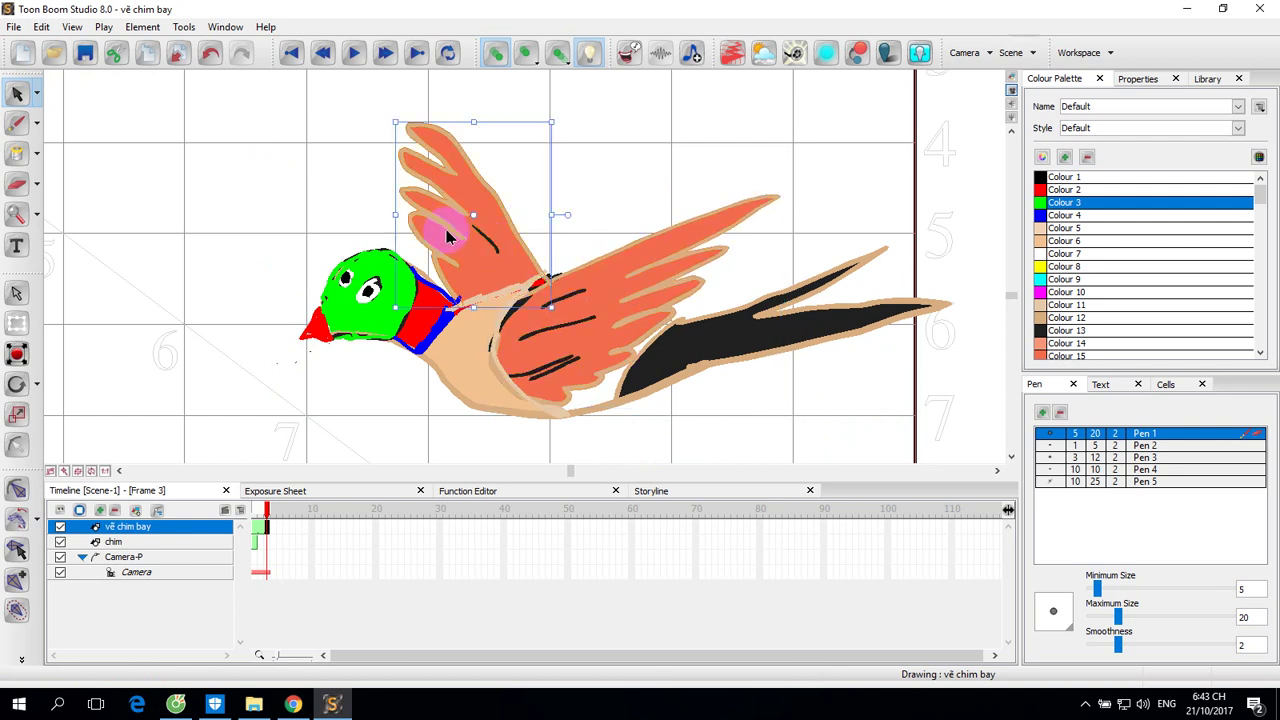
left_click(448, 229)
left_click(448, 233)
left_click(448, 252)
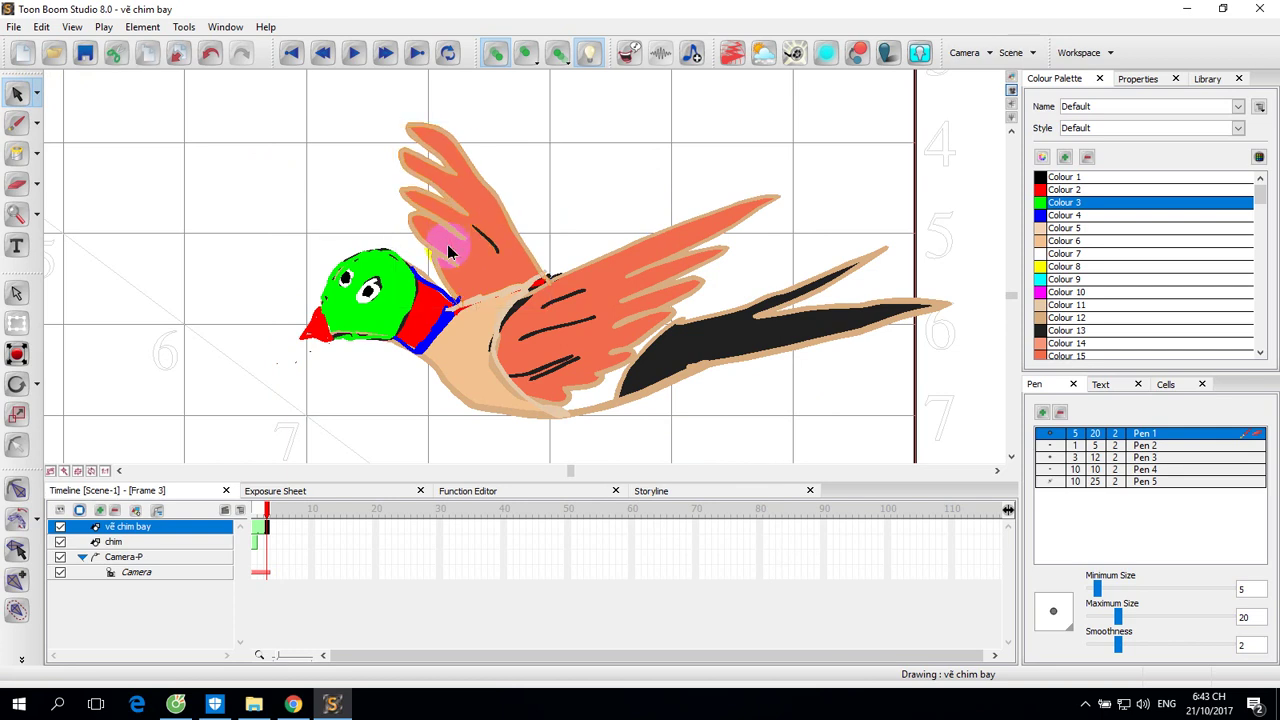
Lower the tip of the wing nearer the tail with the Perspective tool, leaving it just above the tail.
left_click(39, 100)
left_click(80, 121)
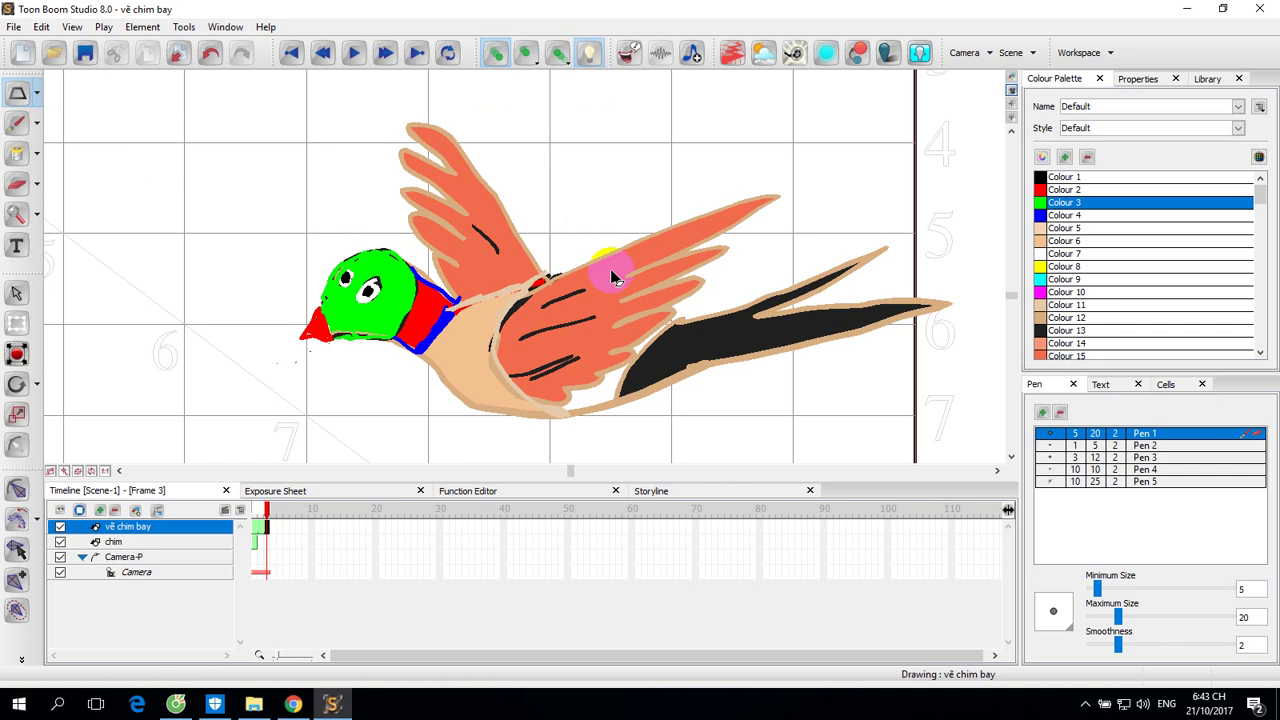
left_click(631, 258)
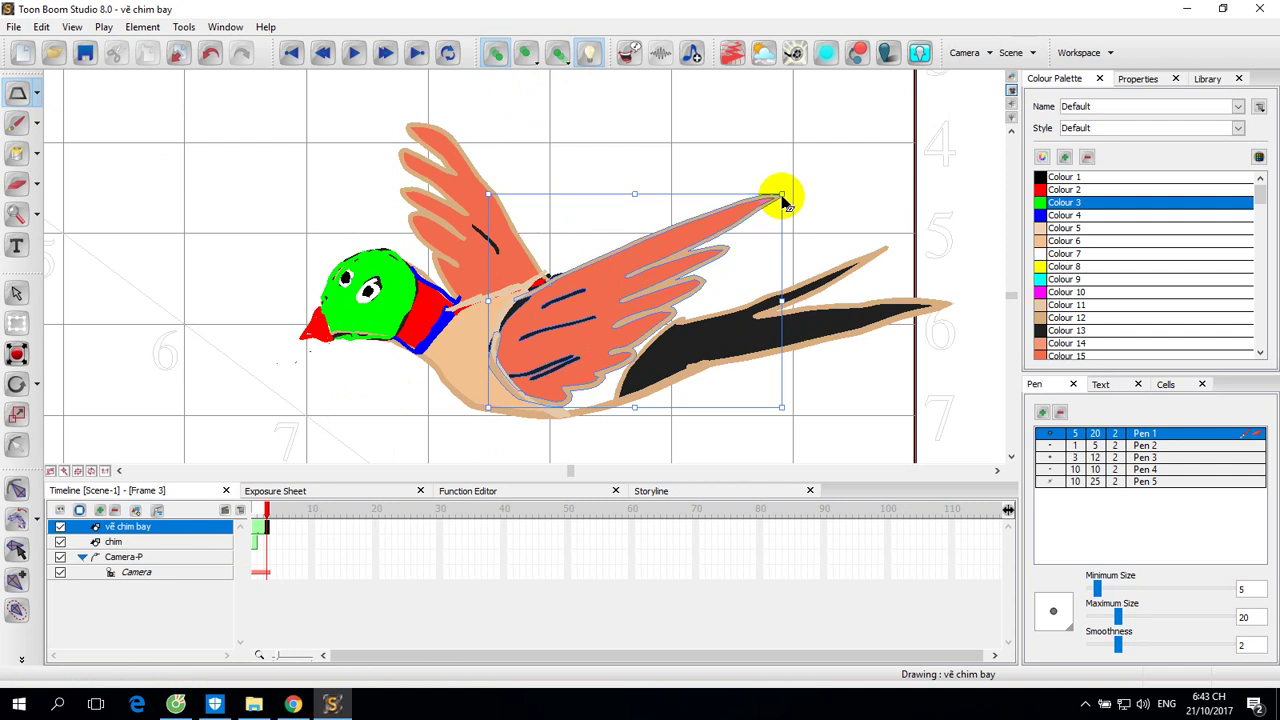
left_click_drag(783, 197, 820, 345)
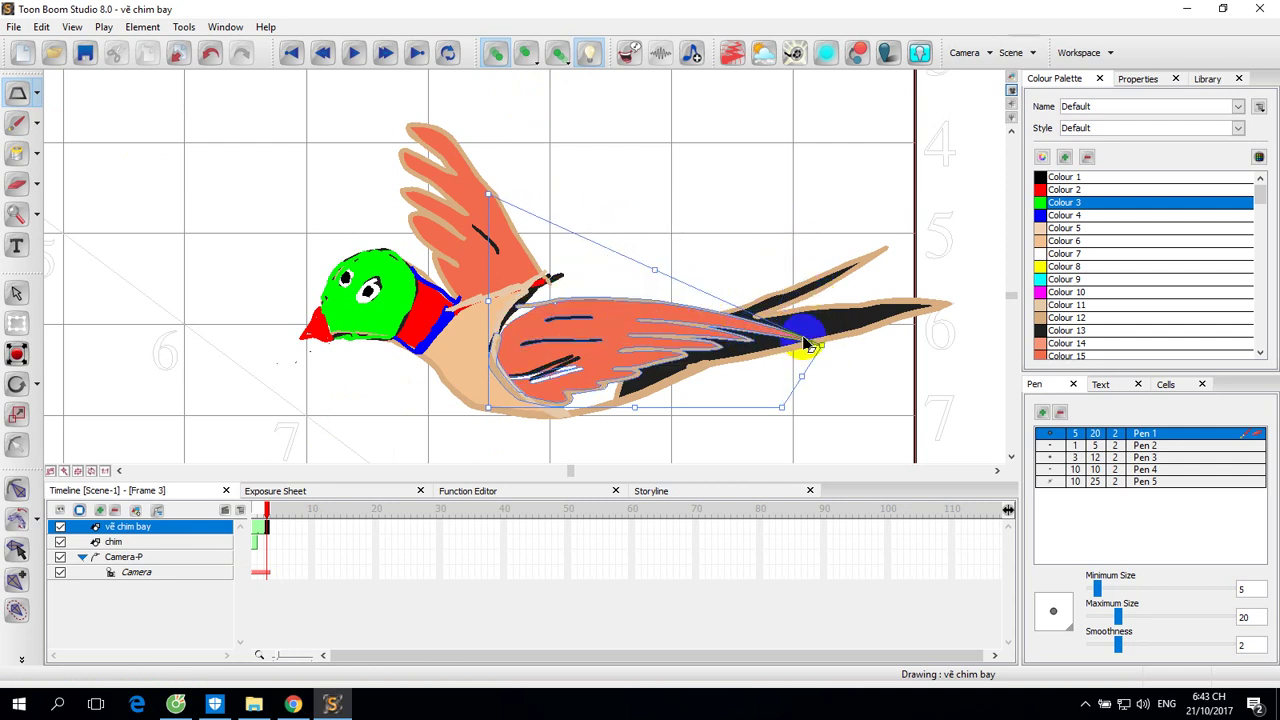
mouse_move(820, 348)
left_mouse_down()
mouse_move(814, 278)
mouse_move(789, 289)
mouse_move(779, 277)
left_mouse_up()
Distort the upright wing in perspective, bringing its tip forward and down over the head and lowering its back corner.
left_click(441, 160)
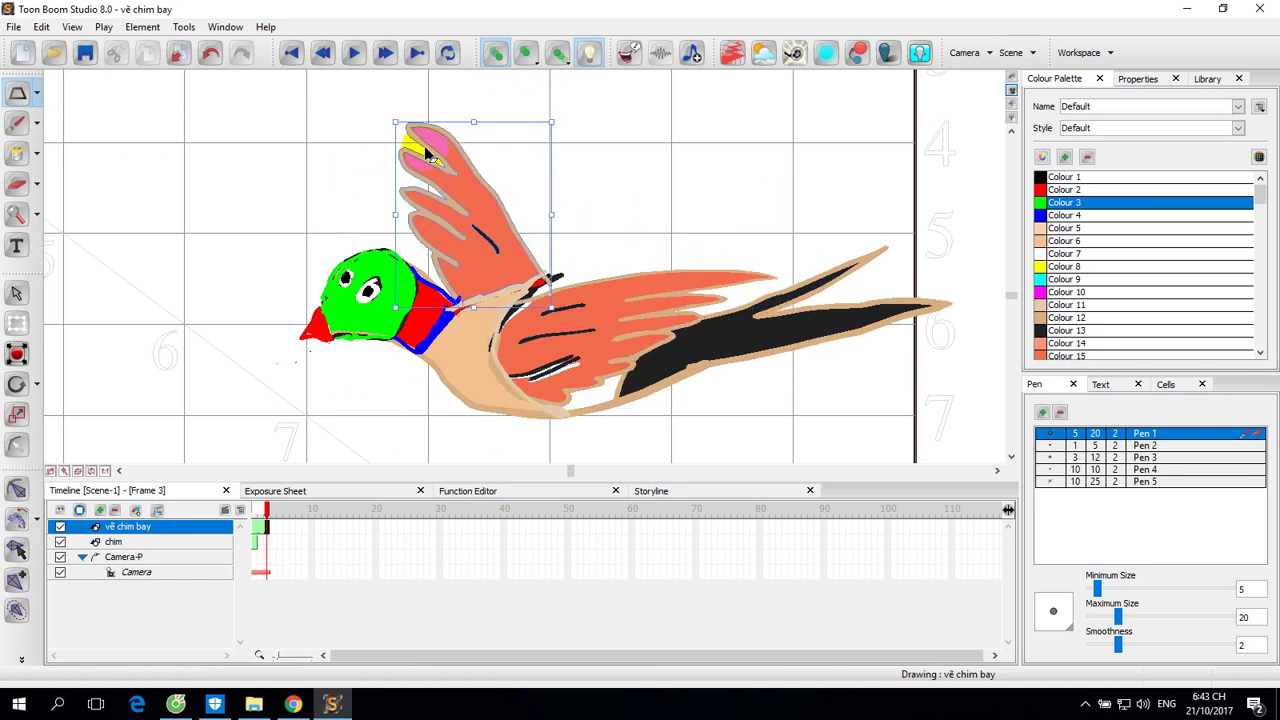
left_click_drag(397, 125, 308, 220)
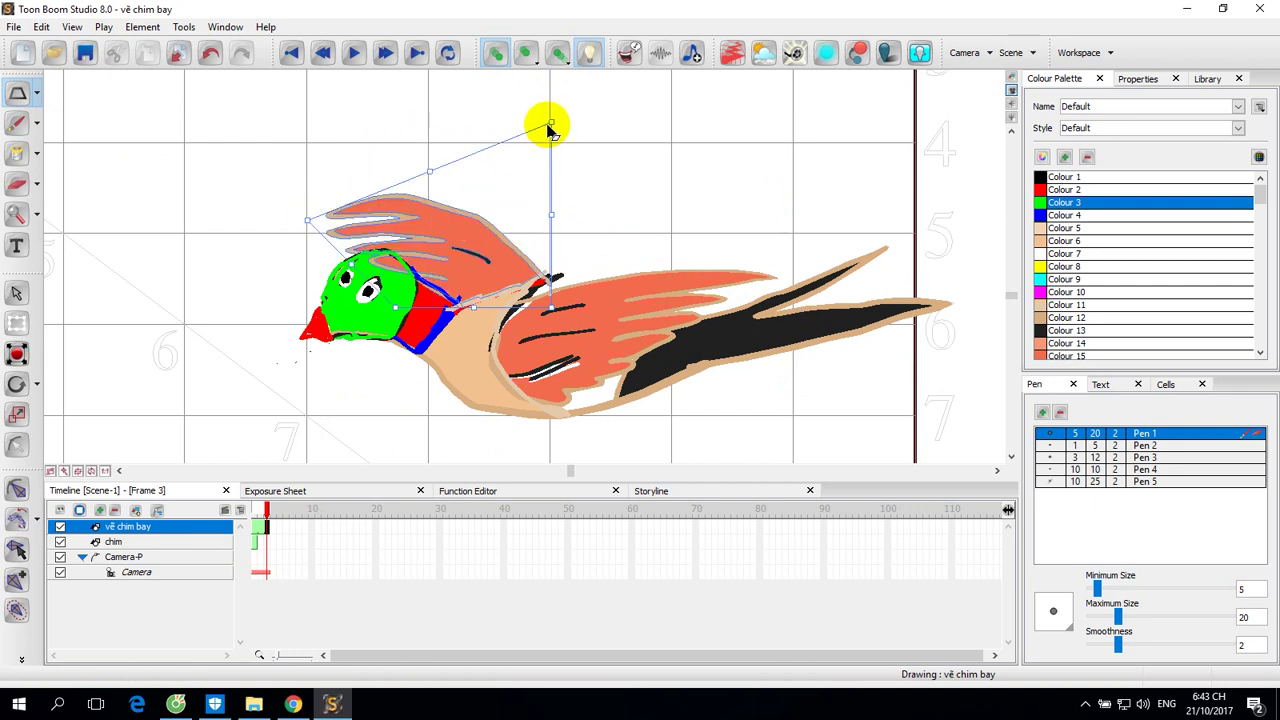
left_click_drag(551, 126, 509, 158)
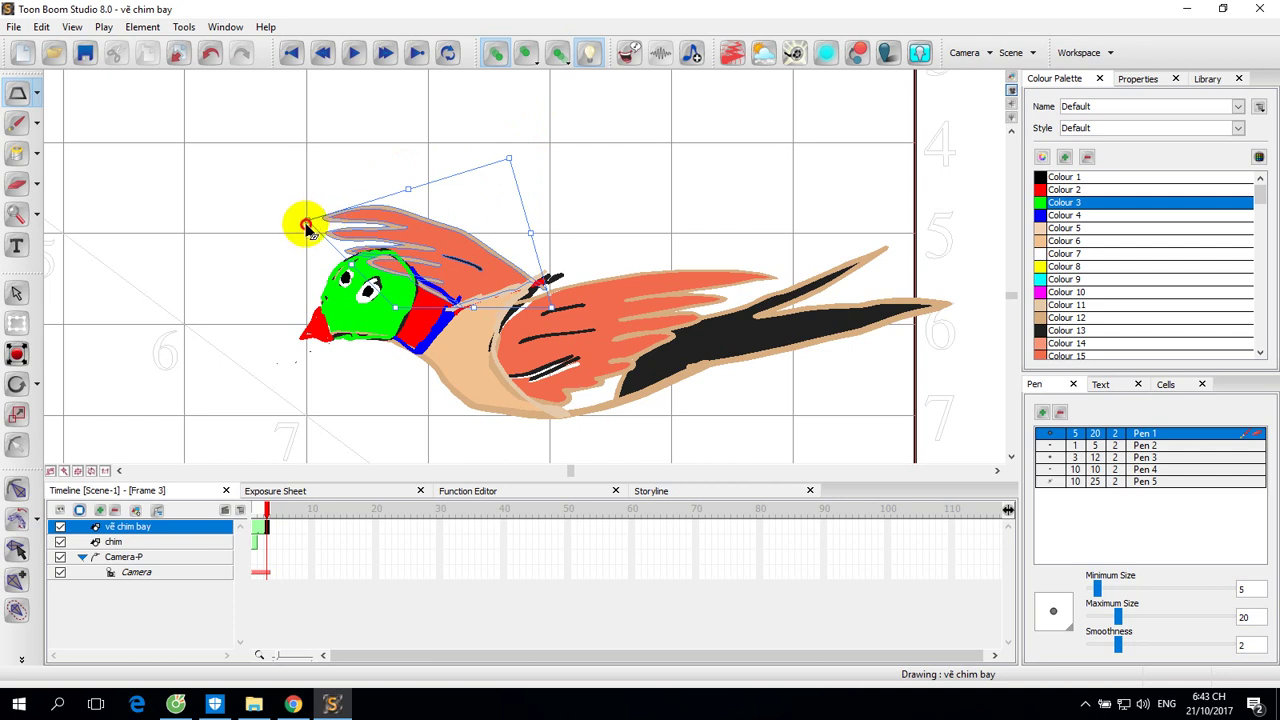
left_click_drag(307, 226, 300, 242)
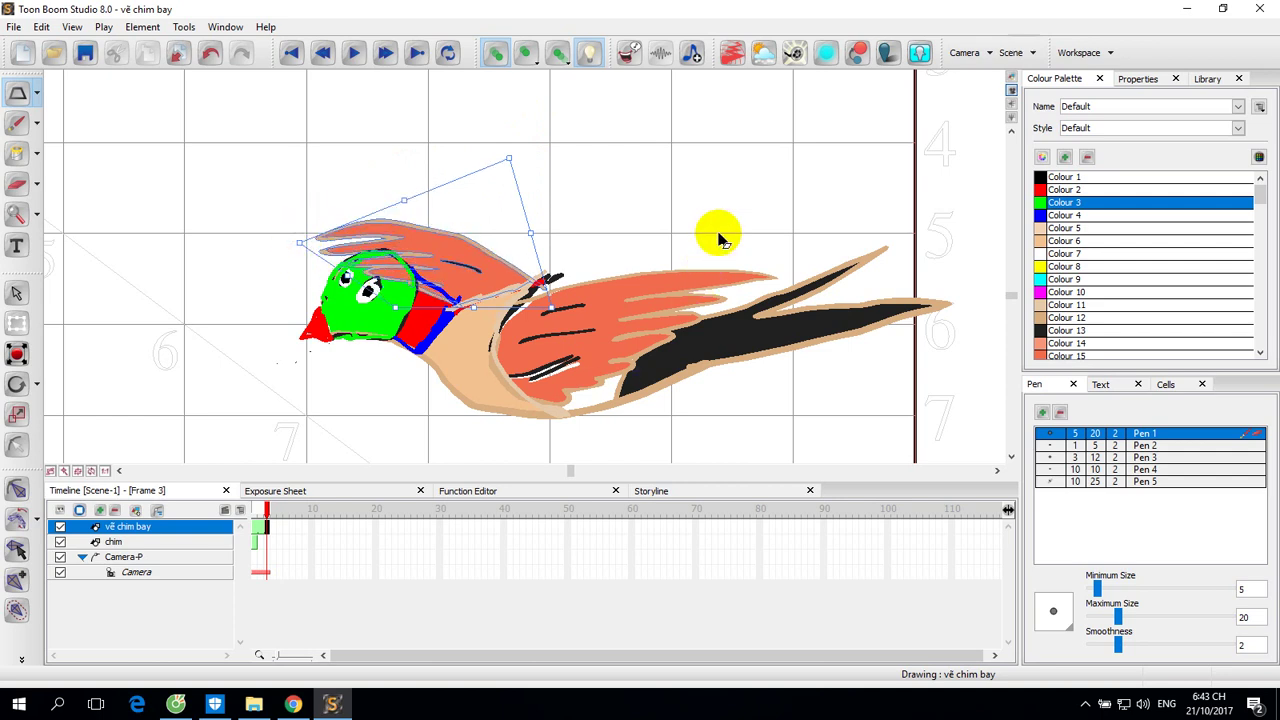
Pull the tip of the wing nearer the tail down over the tail and raise the wing's upper edge.
left_click(706, 285)
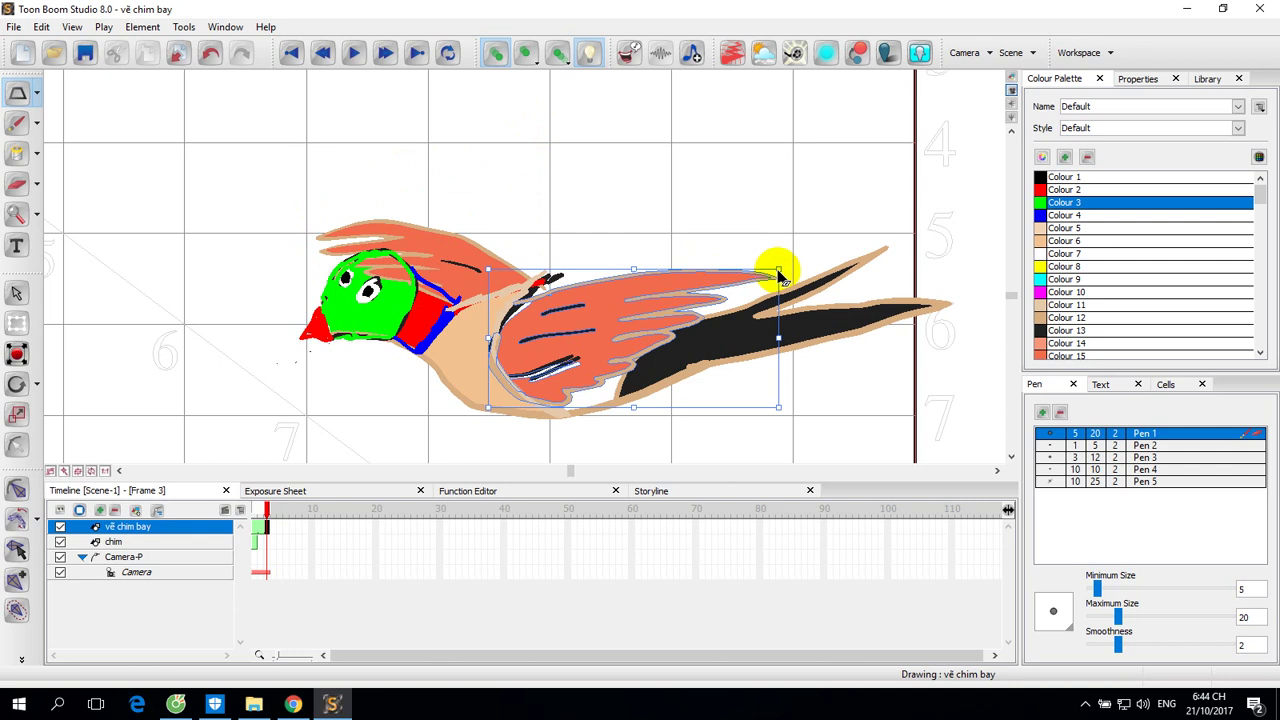
mouse_move(780, 274)
left_mouse_down()
mouse_move(815, 325)
mouse_move(835, 330)
left_mouse_up()
left_click(578, 314)
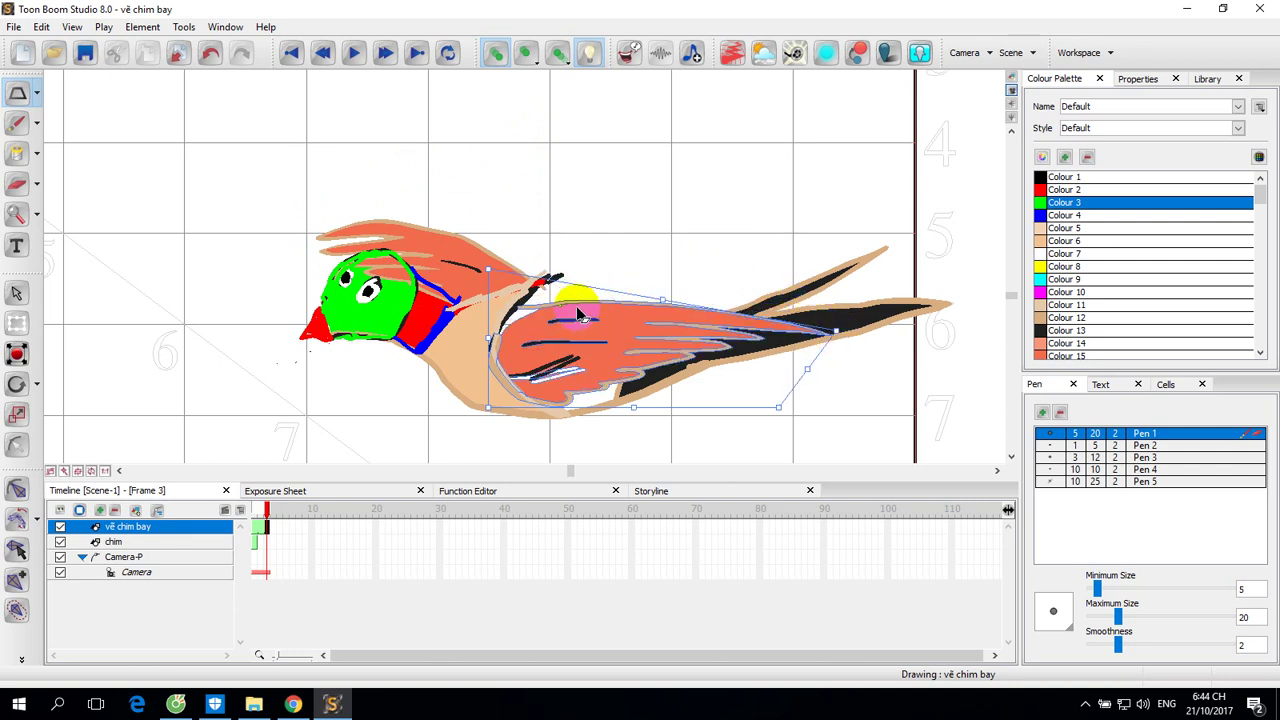
left_click(666, 300)
left_click_drag(658, 295, 687, 262)
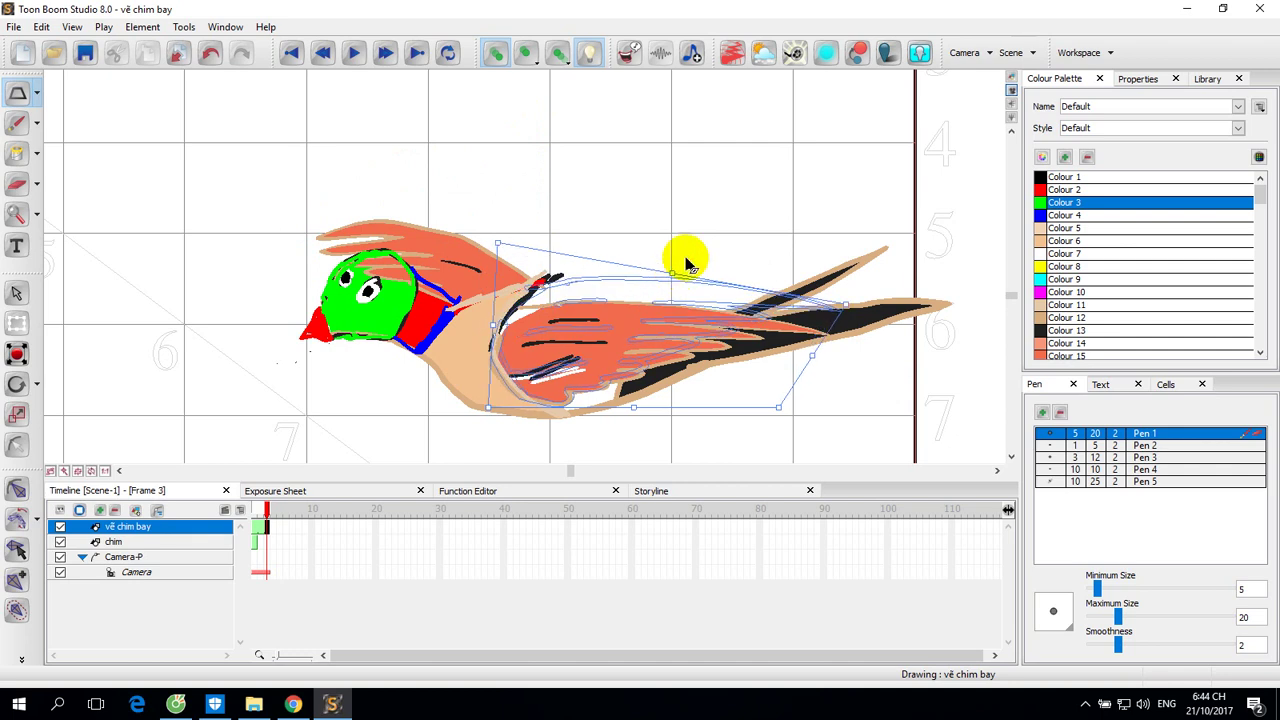
Distort the tail on frame 3 with the Perspective tool, pulling its outline forward and up and its black fill down.
left_click(886, 323)
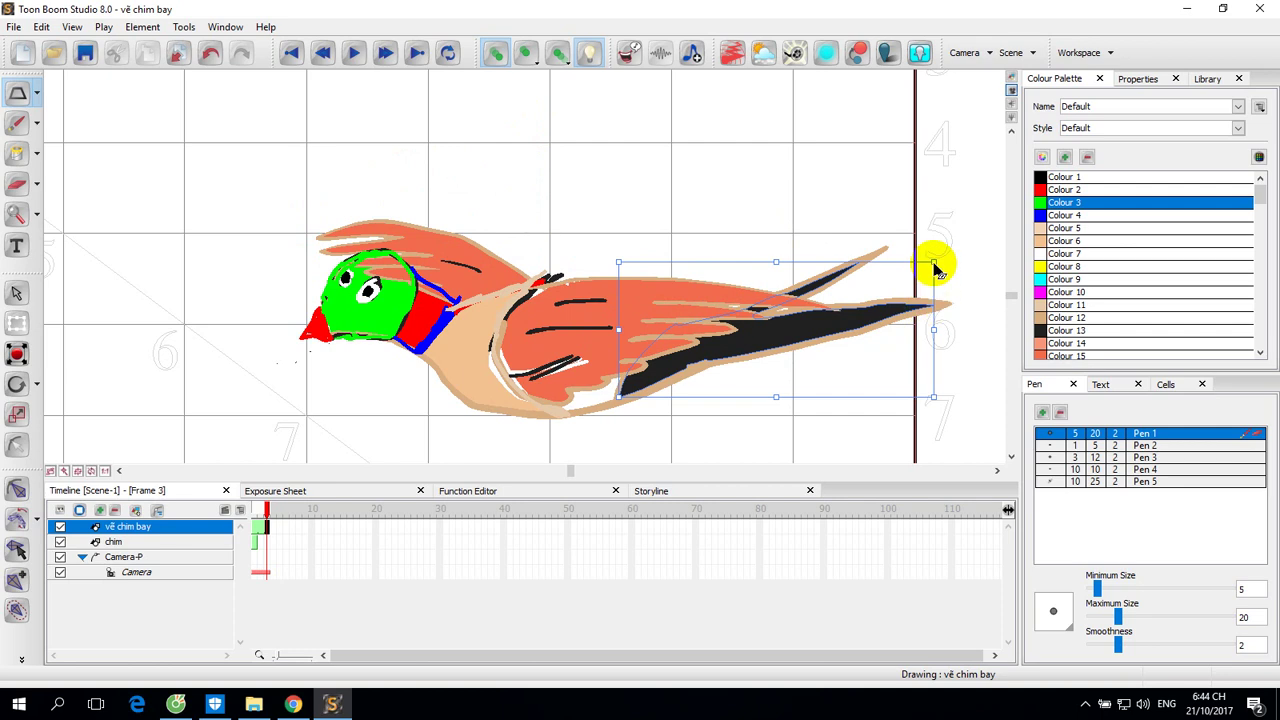
mouse_move(933, 263)
left_mouse_down()
mouse_move(946, 294)
mouse_move(874, 260)
mouse_move(934, 237)
mouse_move(887, 227)
left_mouse_up()
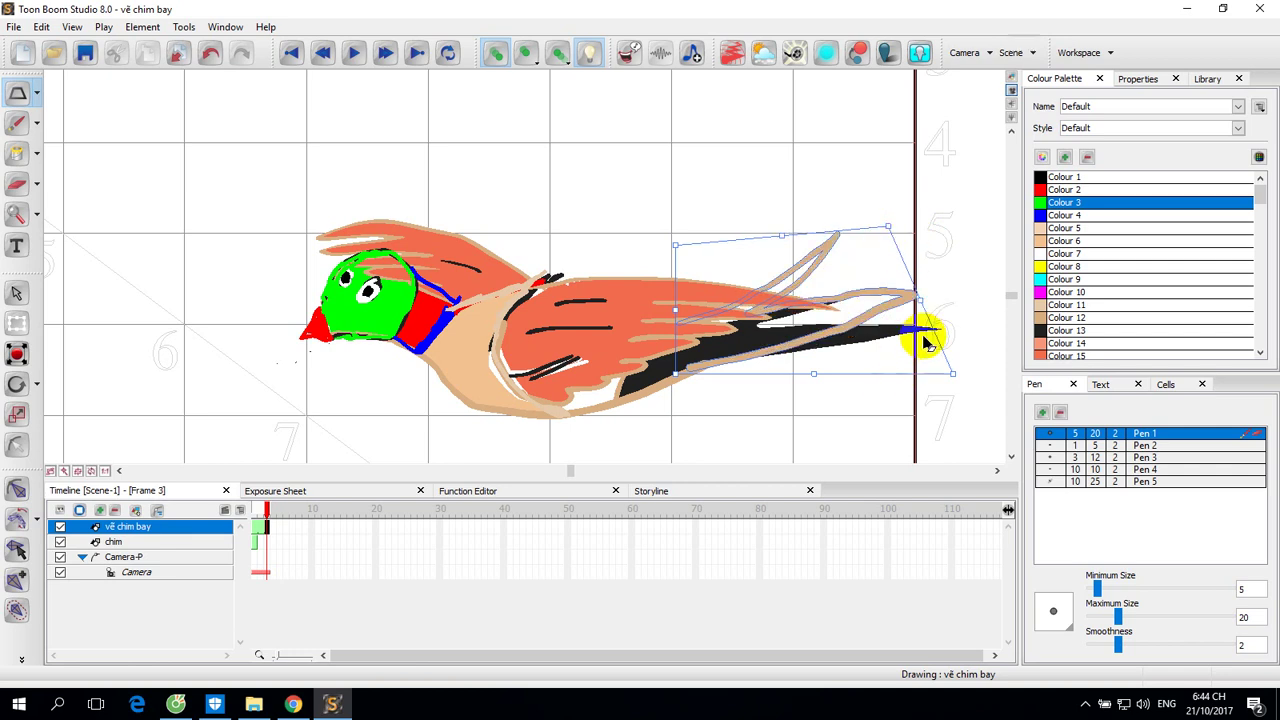
left_click(909, 332)
left_click_drag(945, 350, 945, 360)
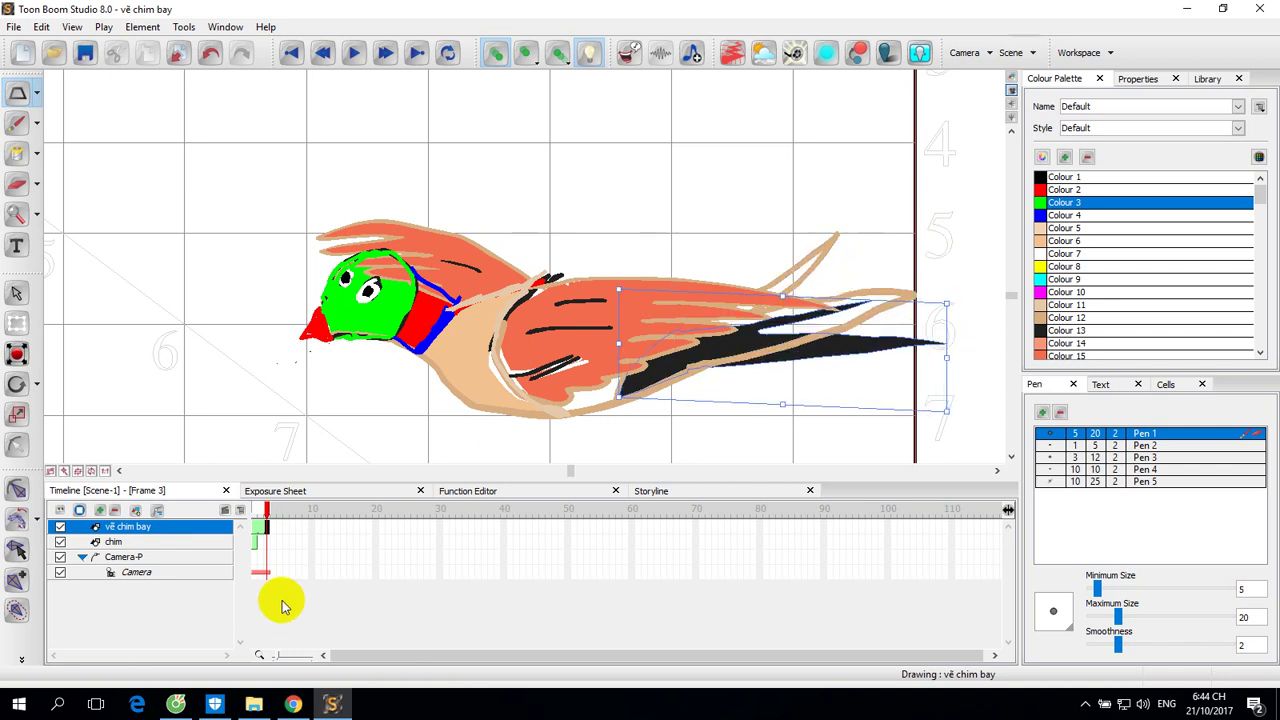
Paste the original bird drawing into frame 4 of the vẽ chim bay element and set onion skin to Previous Three Drawings.
left_click(273, 525)
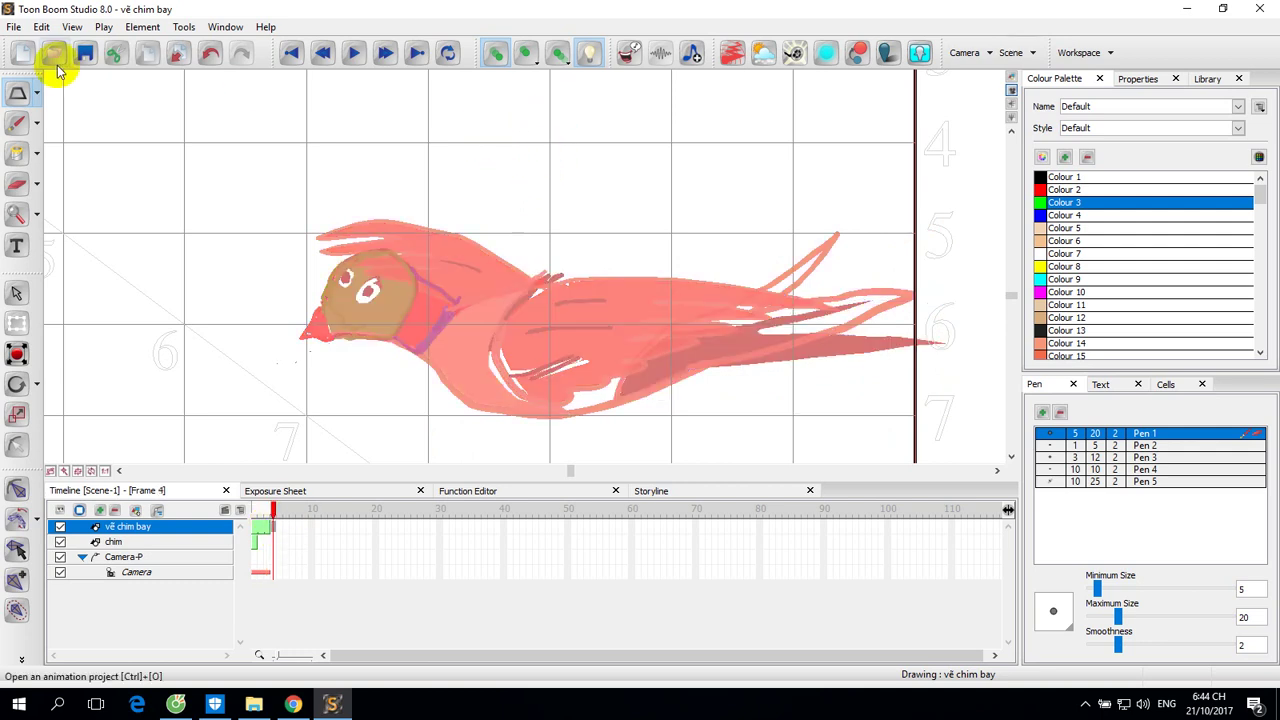
left_click_drag(31, 90, 66, 88)
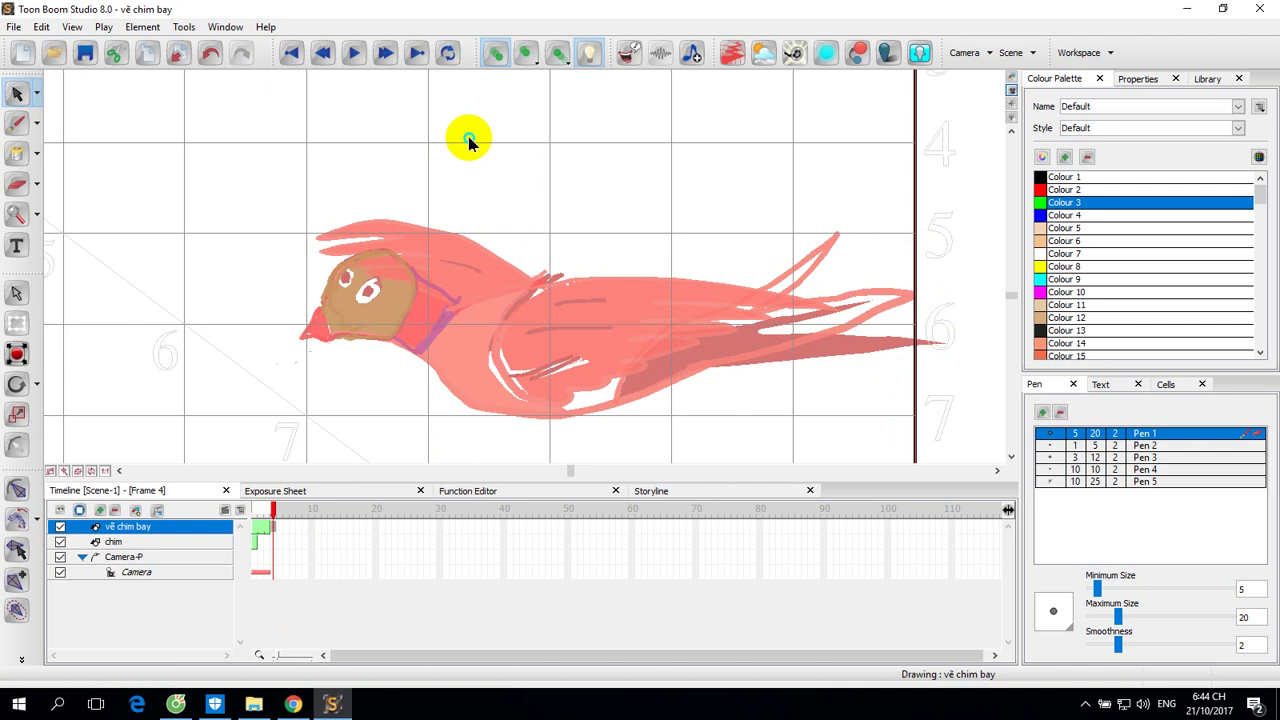
right_click(468, 138)
left_click(519, 183)
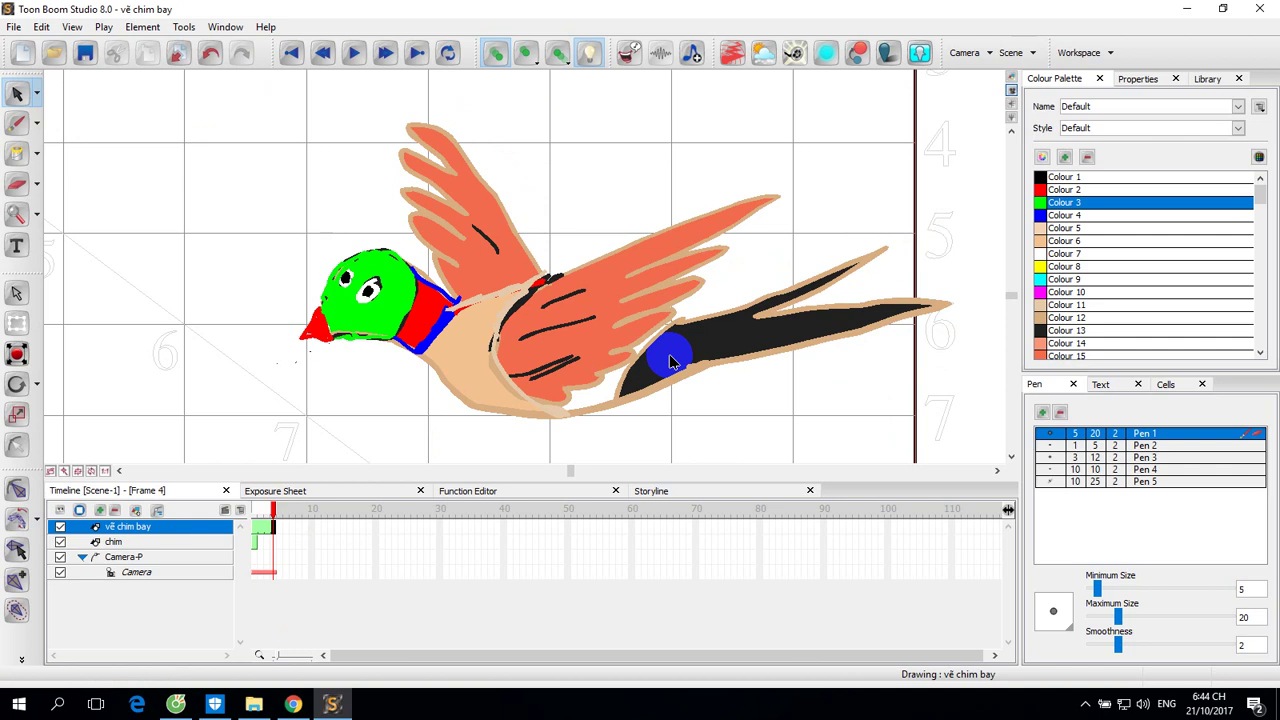
left_click(534, 62)
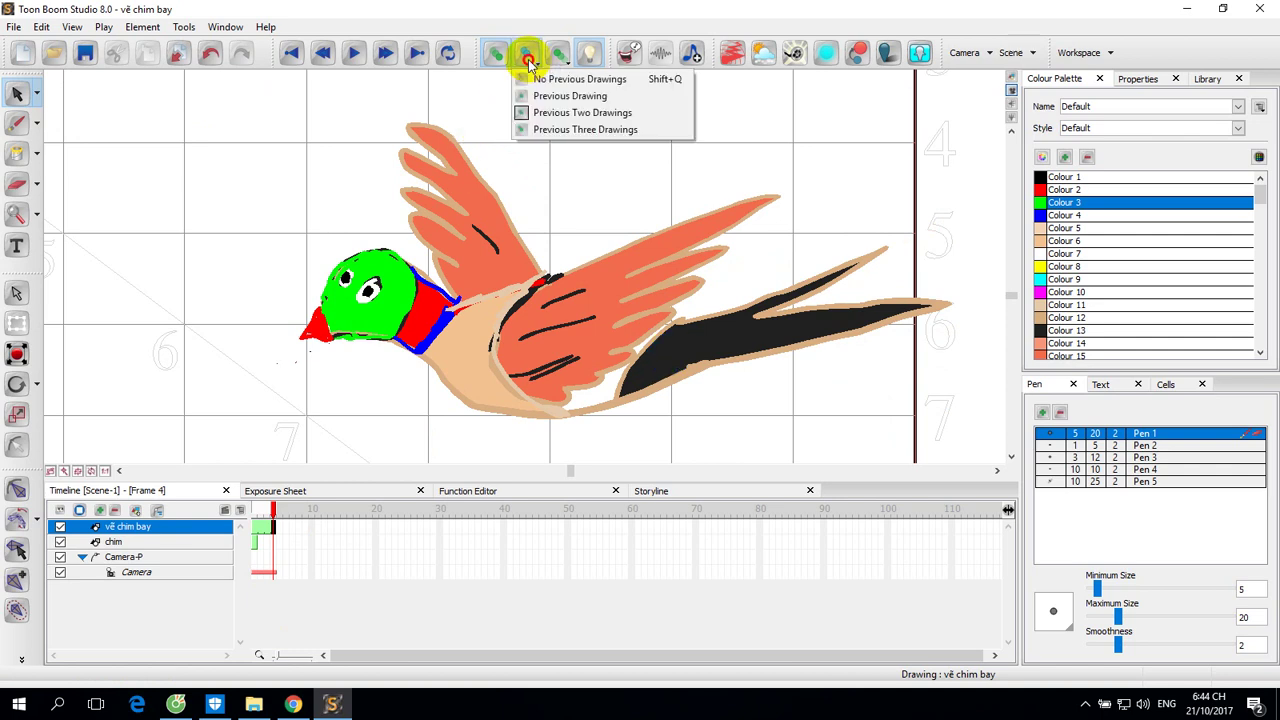
left_click(554, 130)
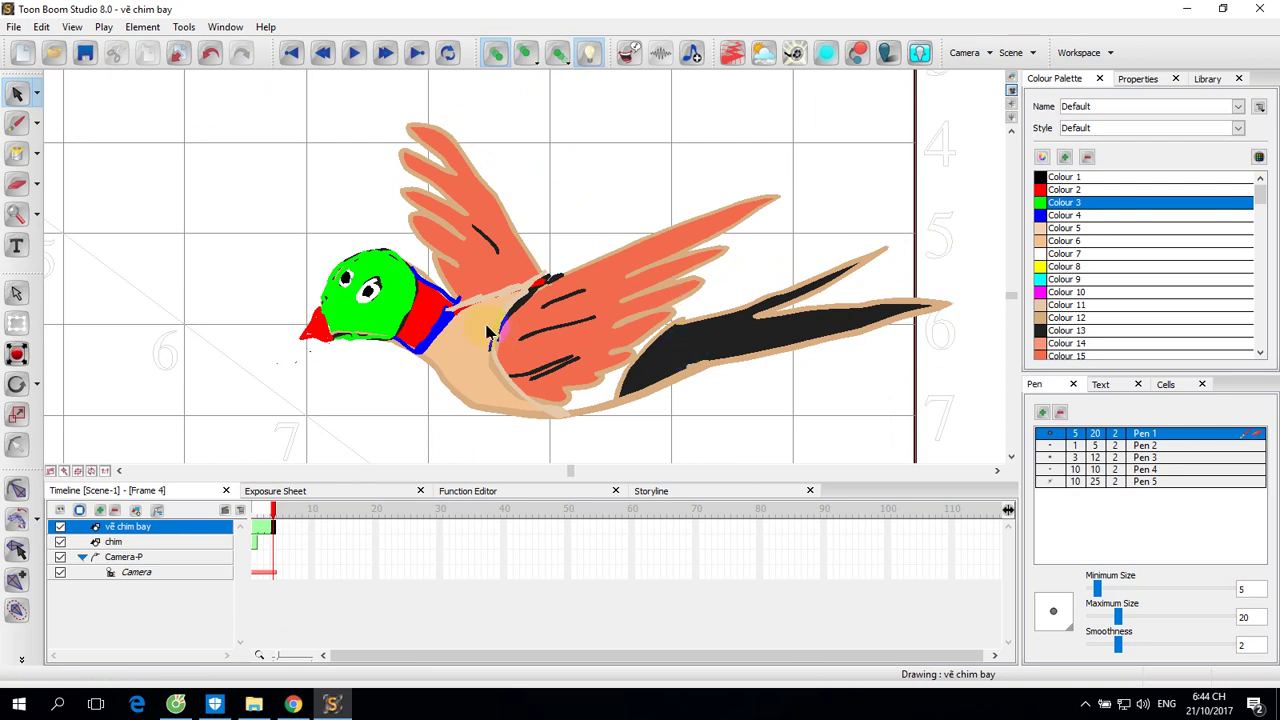
Ungroup the pasted bird on frame 4 into its separate parts.
left_click(610, 272)
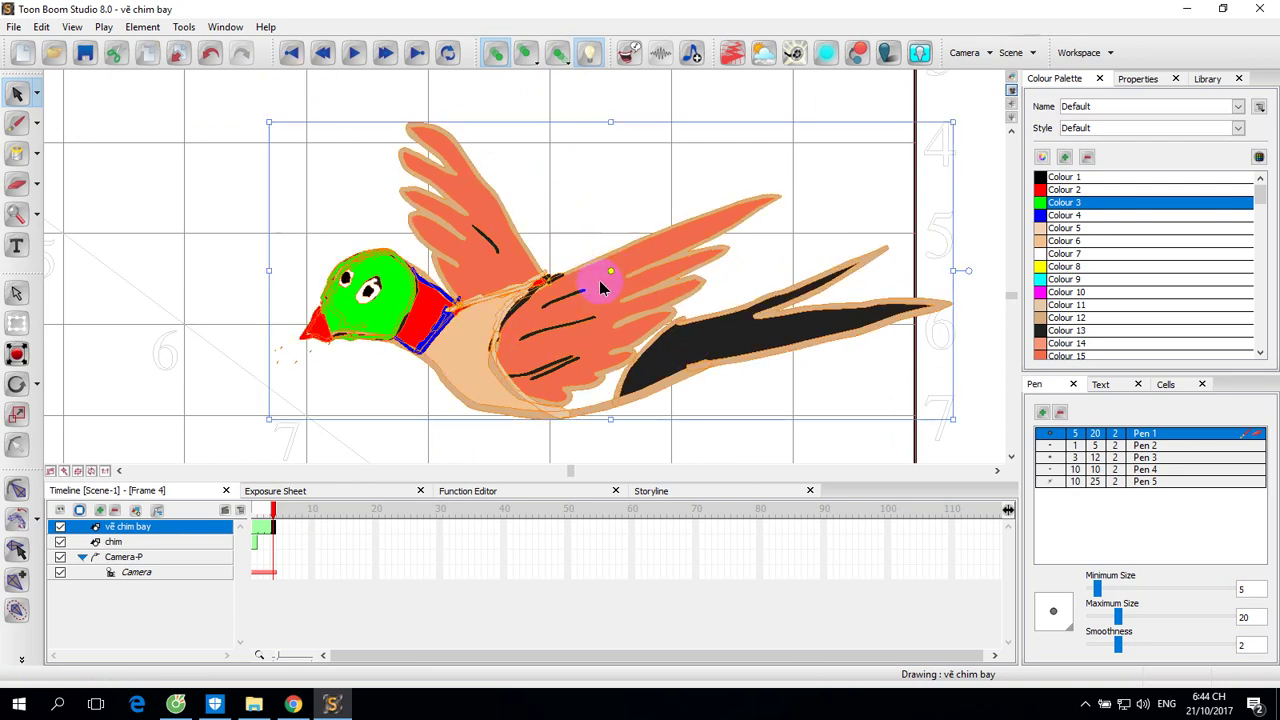
right_click(605, 292)
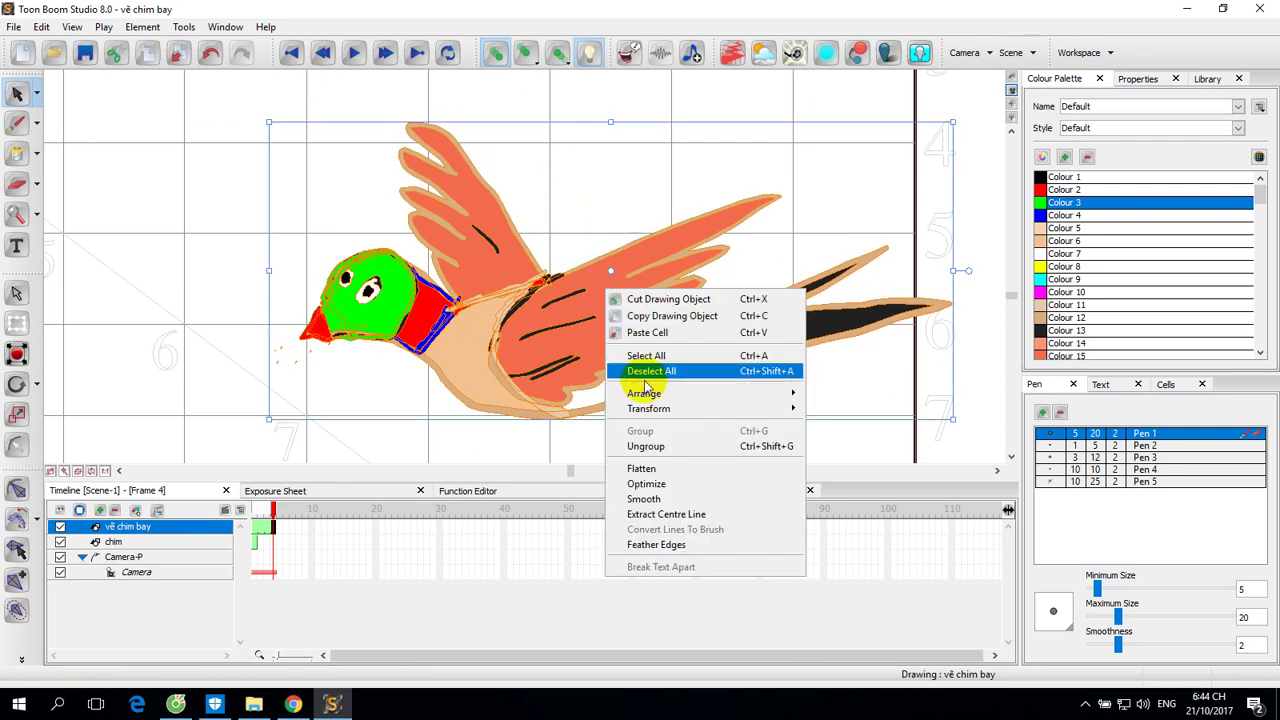
left_click(651, 451)
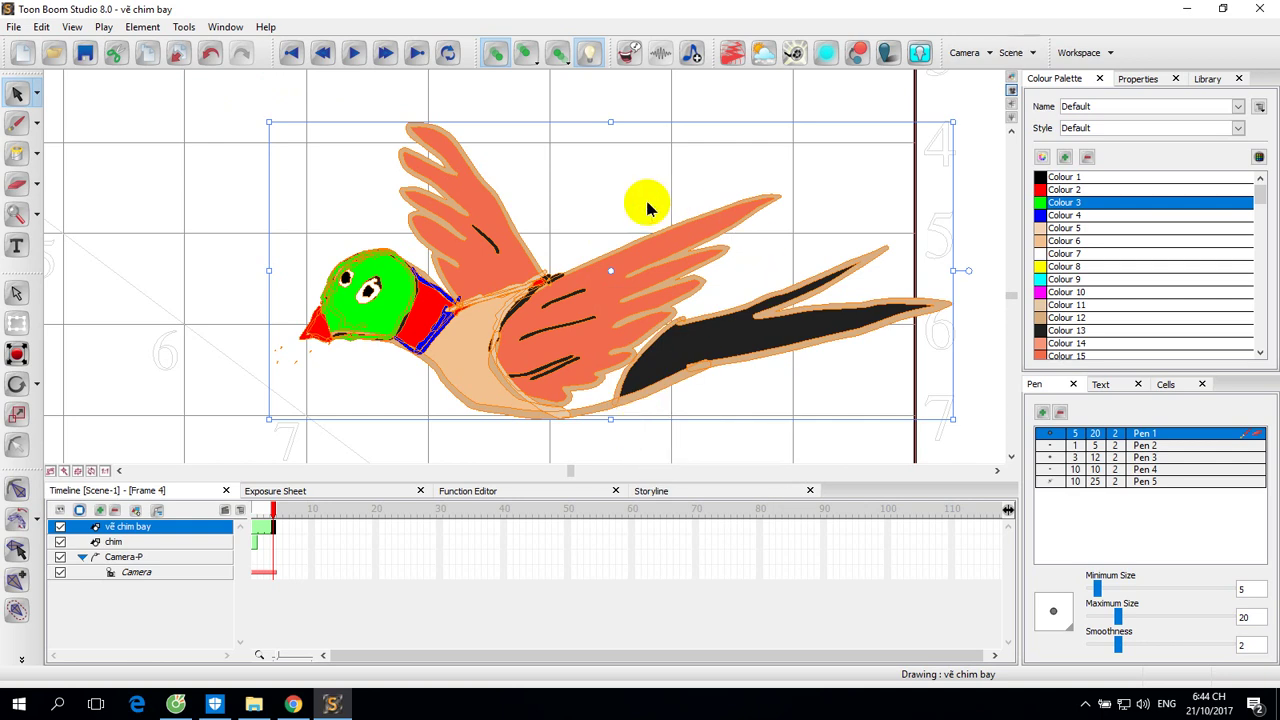
left_click(629, 256)
left_click(658, 254)
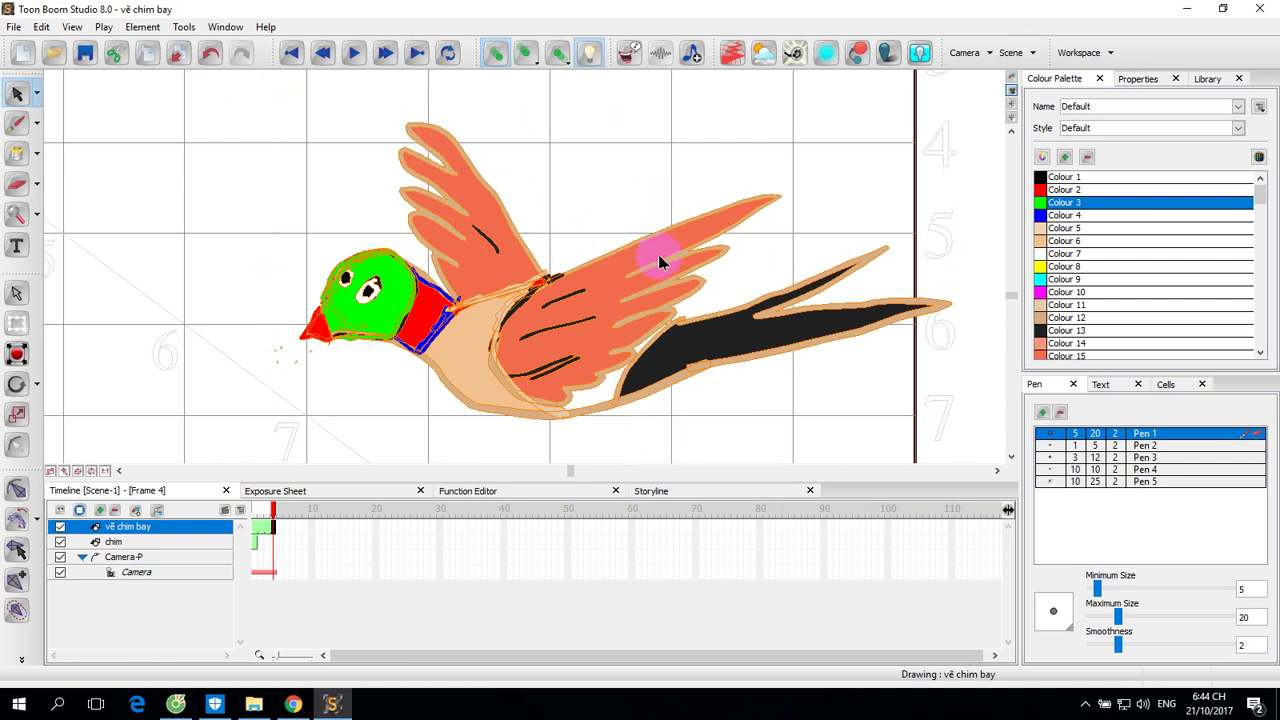
right_click(622, 262)
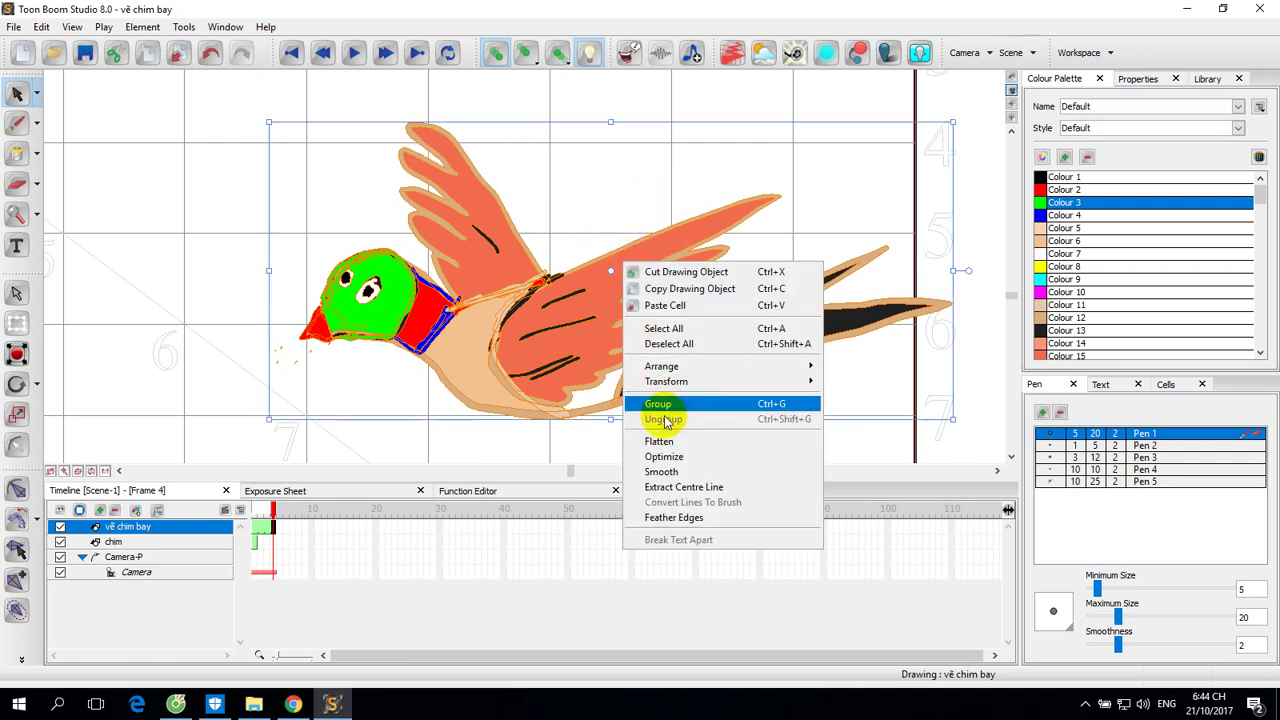
left_click(16, 92)
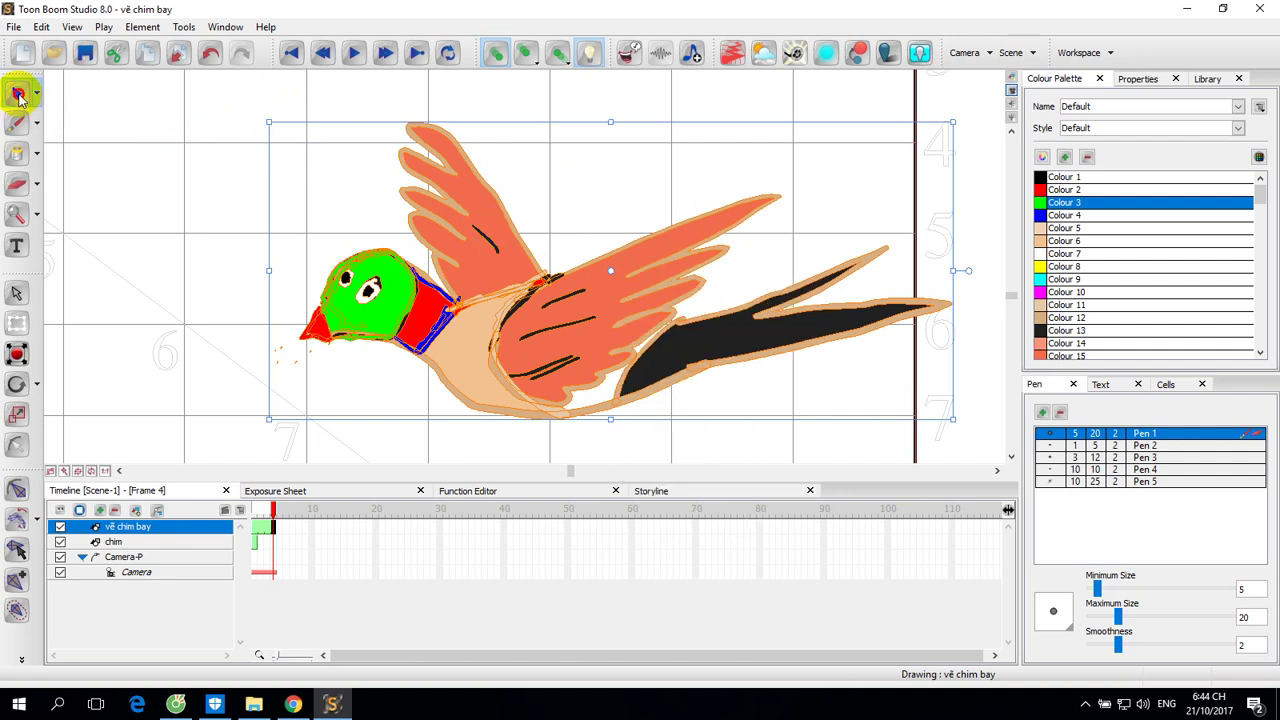
left_click(111, 110)
Lower the tip of the wing nearer the tail on frame 4 with the Perspective tool, stretching it back just above the tail.
left_click(471, 209)
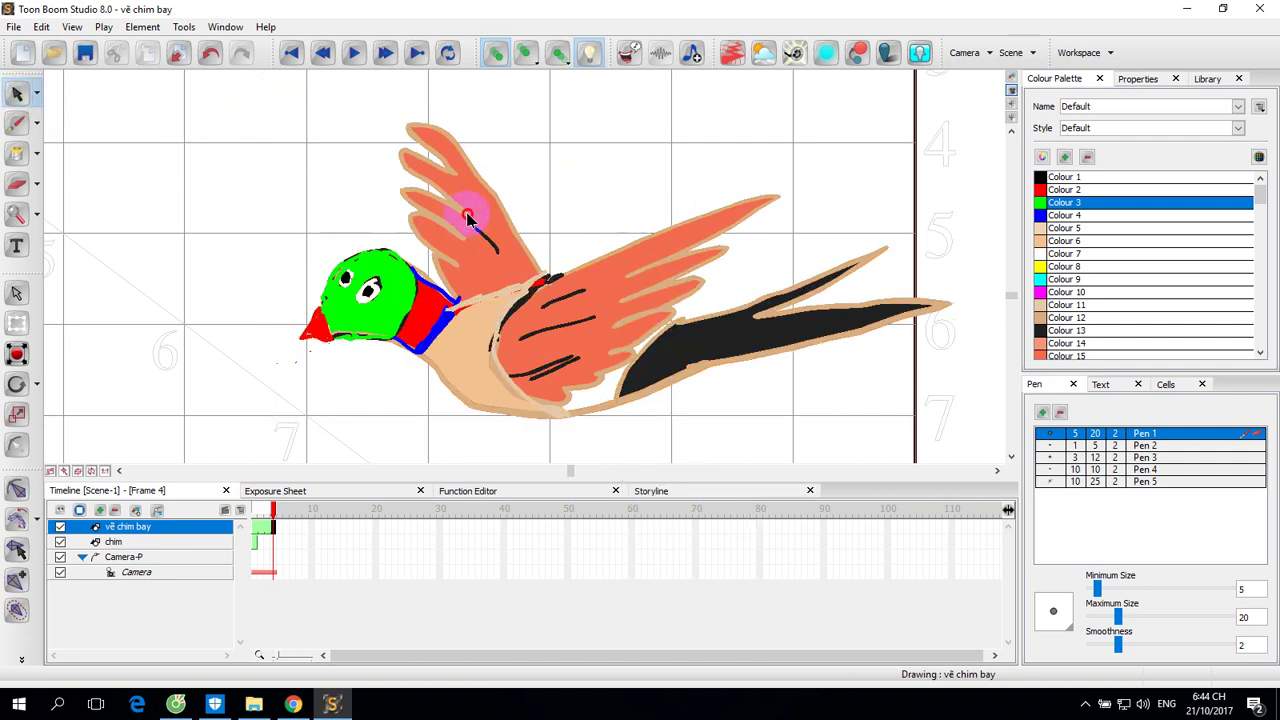
left_click(647, 246)
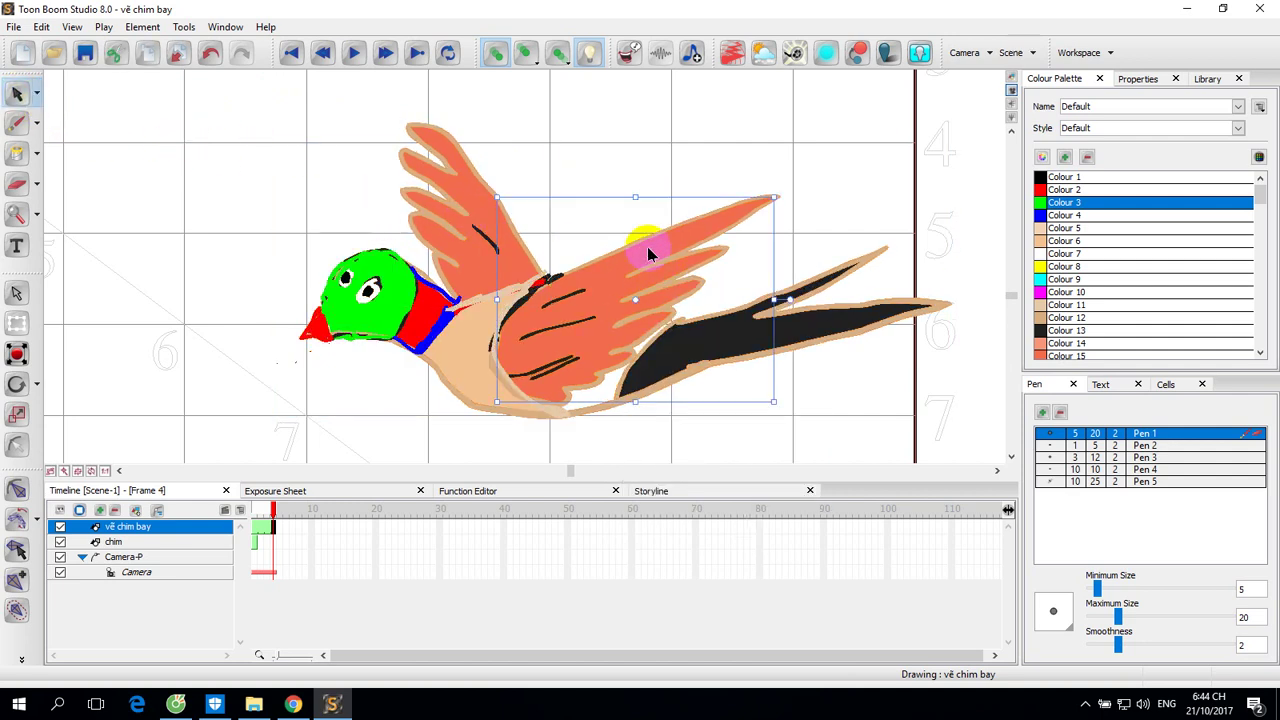
left_click(38, 95)
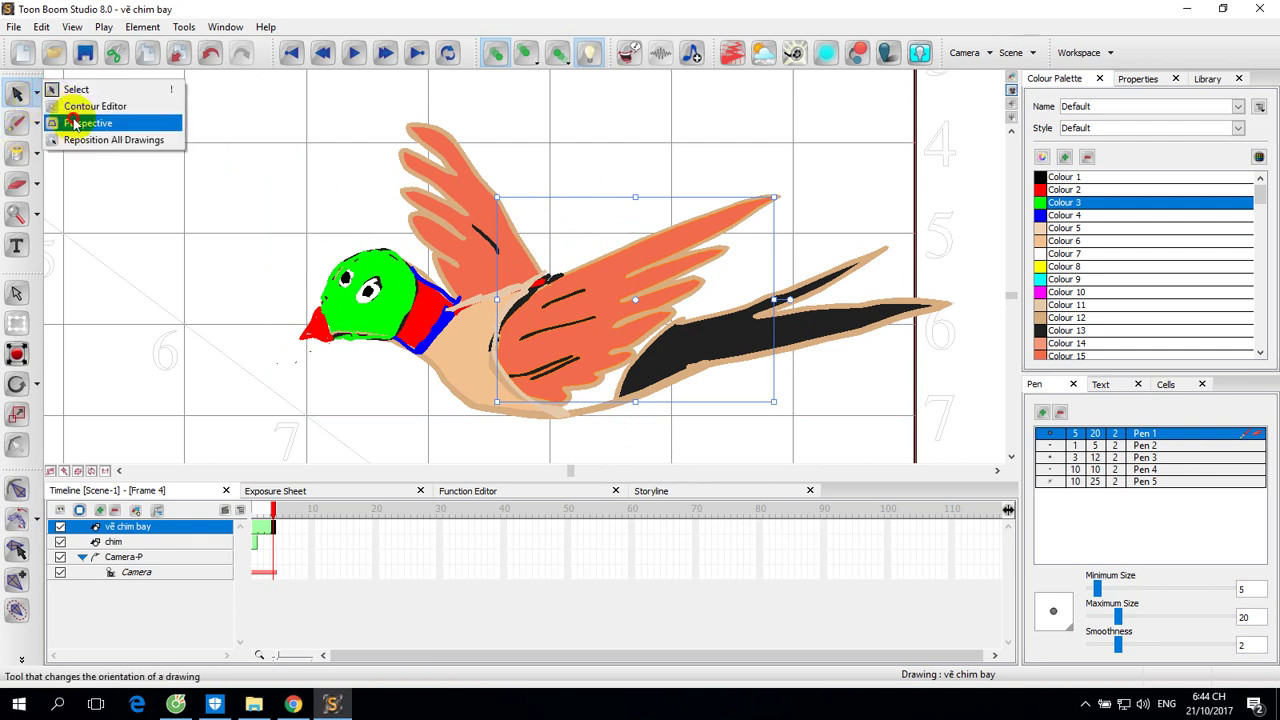
left_click(86, 120)
left_click(740, 218)
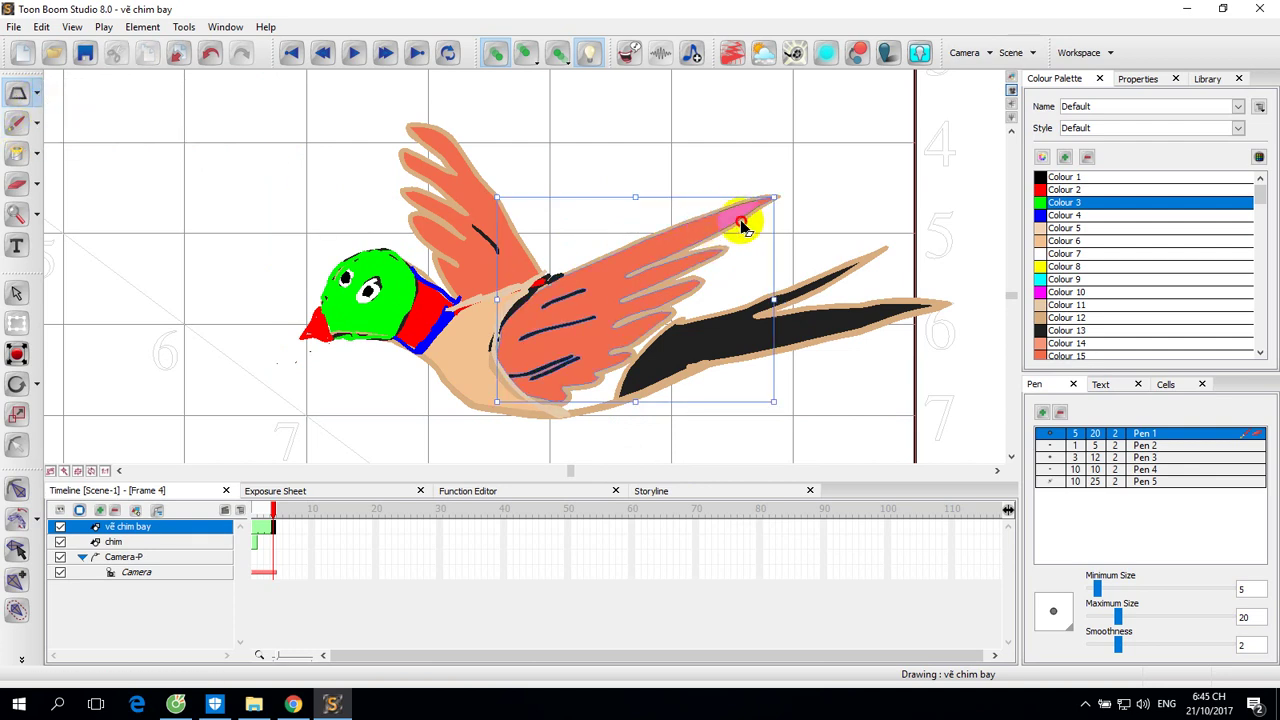
left_click_drag(773, 200, 814, 254)
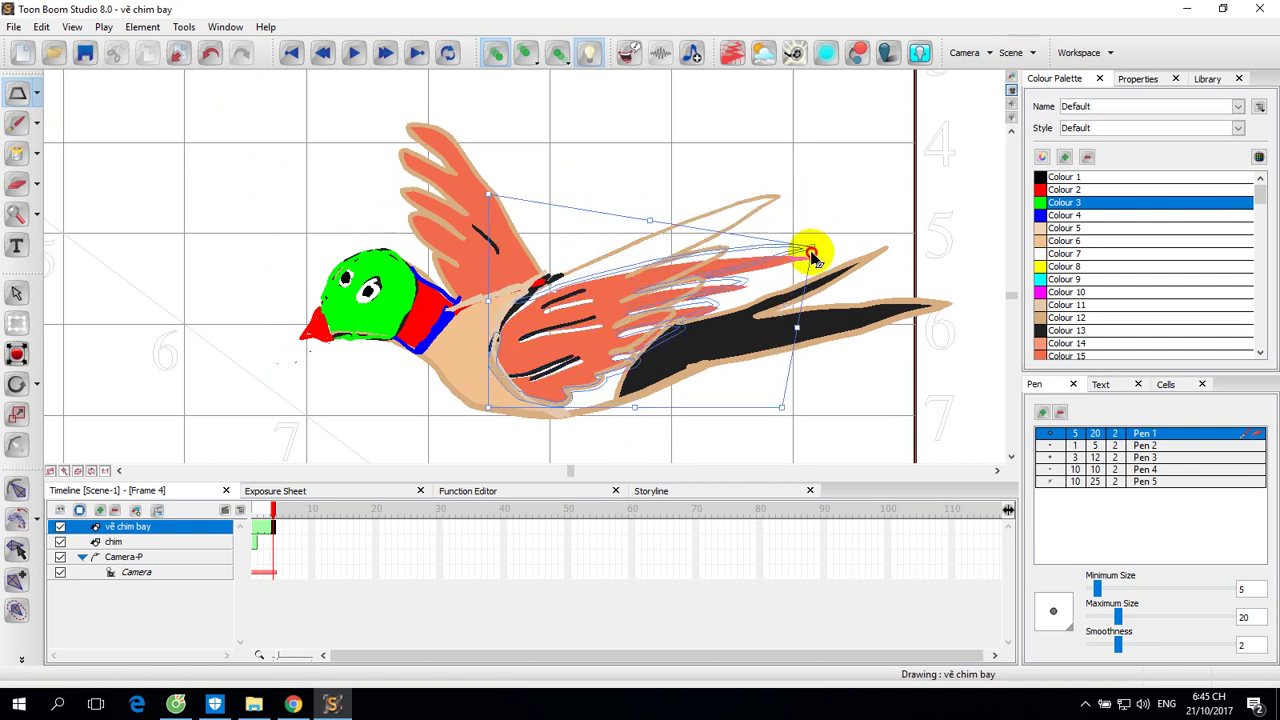
Distort the upright wing on frame 4 in perspective, shortening and widening it and swinging its fill back away from the head.
left_click(460, 162)
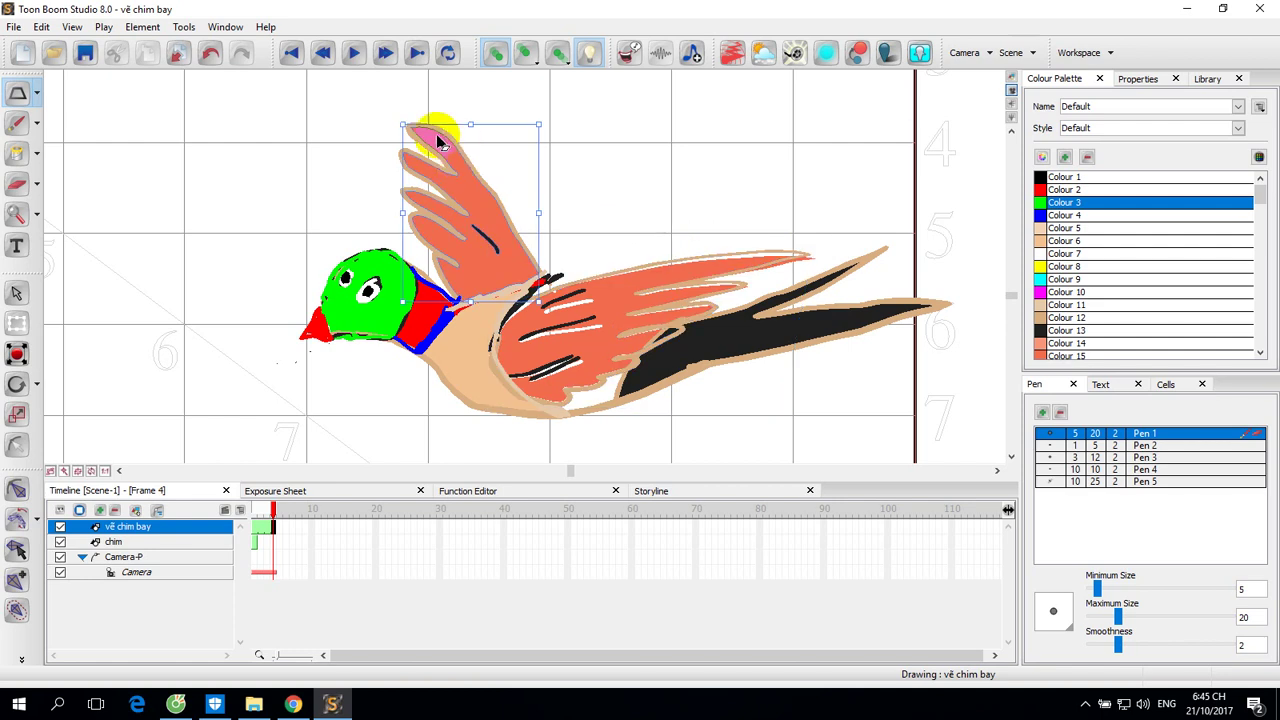
left_click_drag(407, 131, 400, 204)
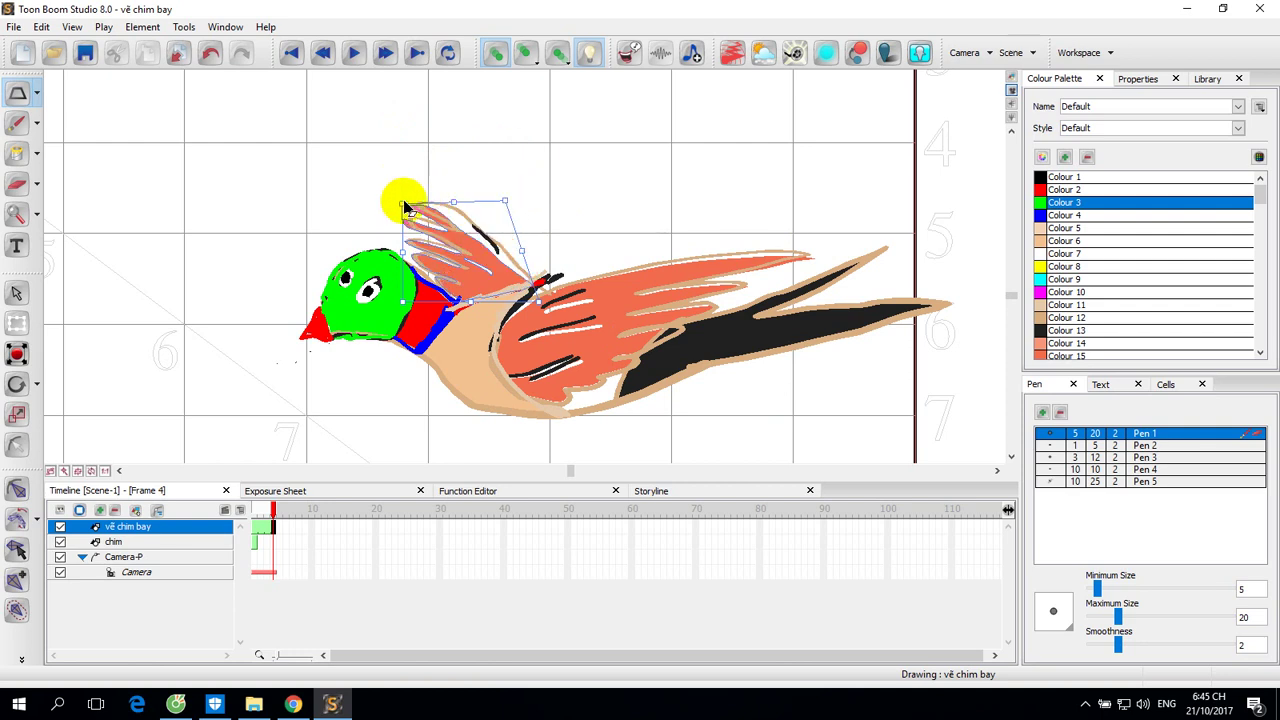
left_click_drag(556, 198, 613, 181)
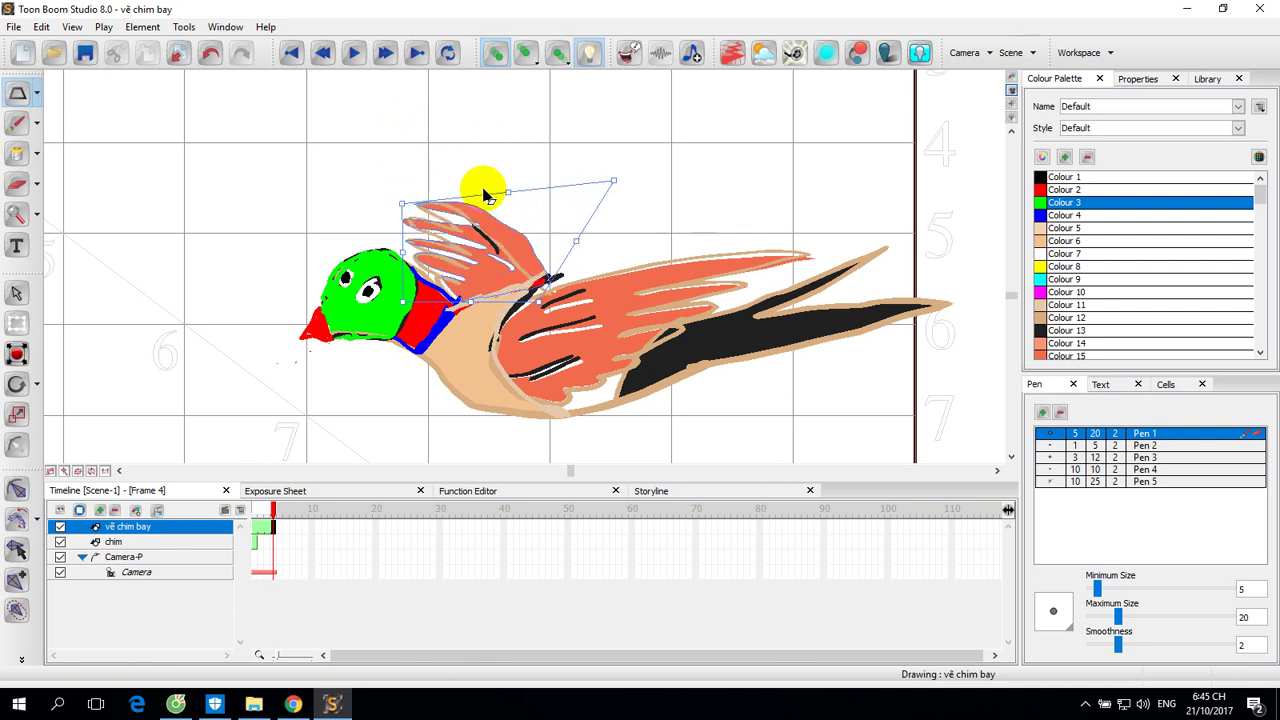
left_click_drag(487, 176, 497, 172)
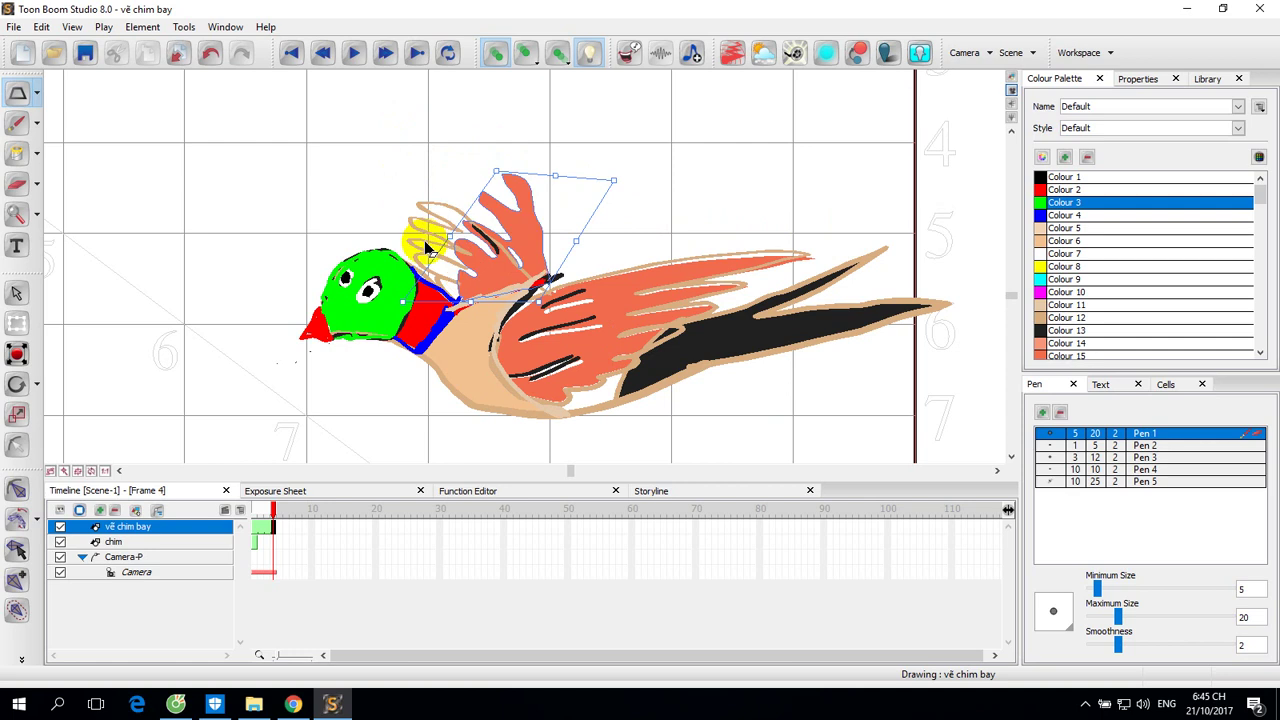
Reshape the upright wing's outline in perspective to follow its tilted fill, extending the feather tips upward.
left_click(423, 207)
mouse_move(403, 207)
left_mouse_down()
mouse_move(503, 177)
mouse_move(482, 224)
left_mouse_up()
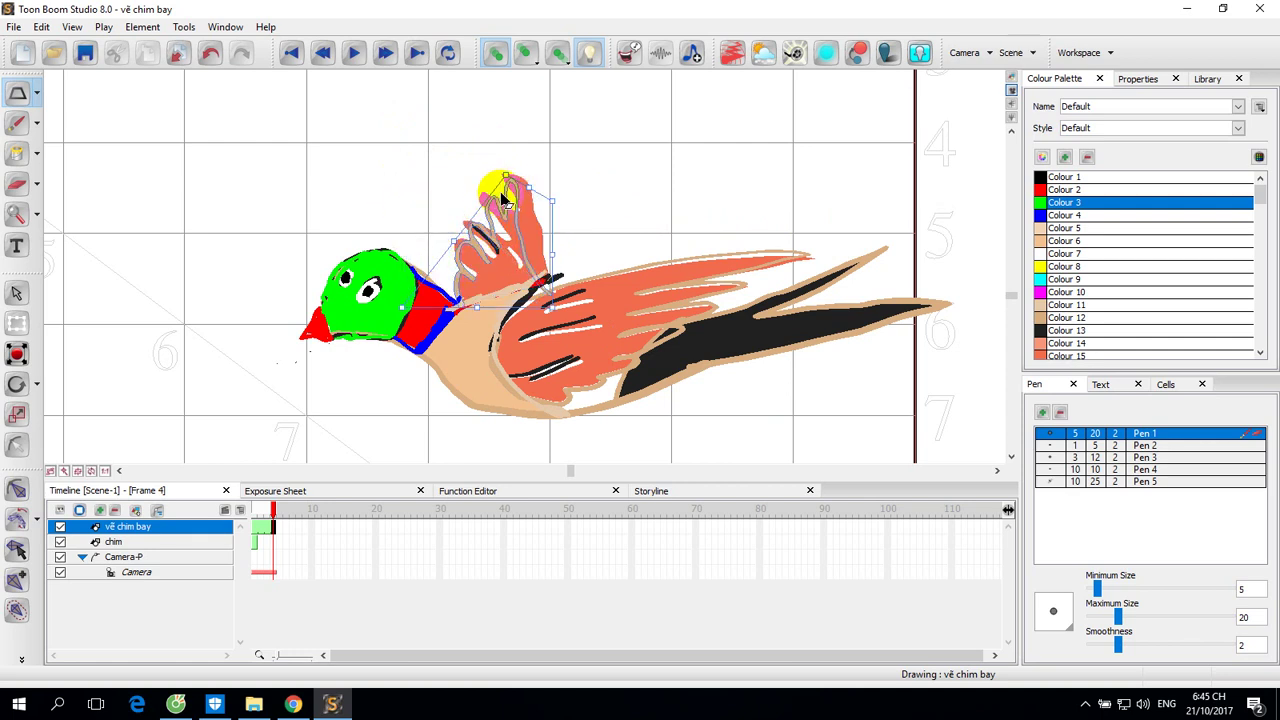
left_click_drag(506, 180, 443, 120)
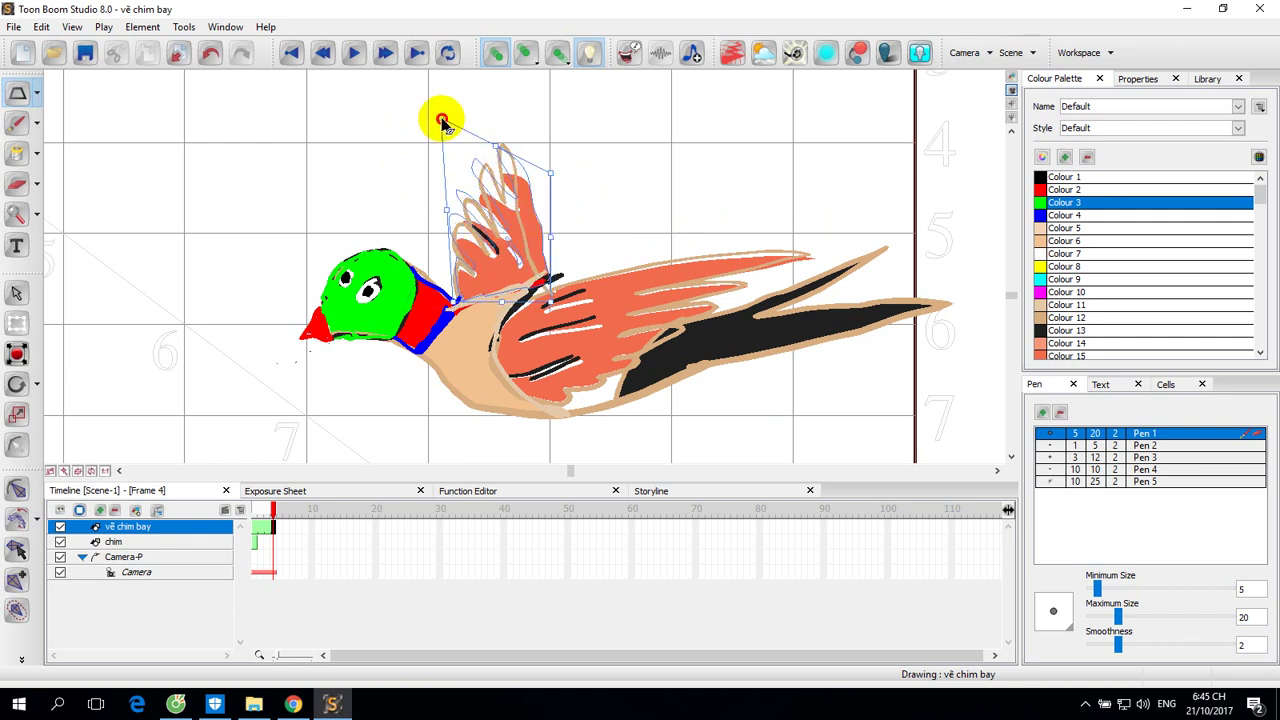
Distort the tail on frame 4 in perspective, pulling its upper fork and tip forward toward the body.
left_click(698, 224)
left_click(749, 329)
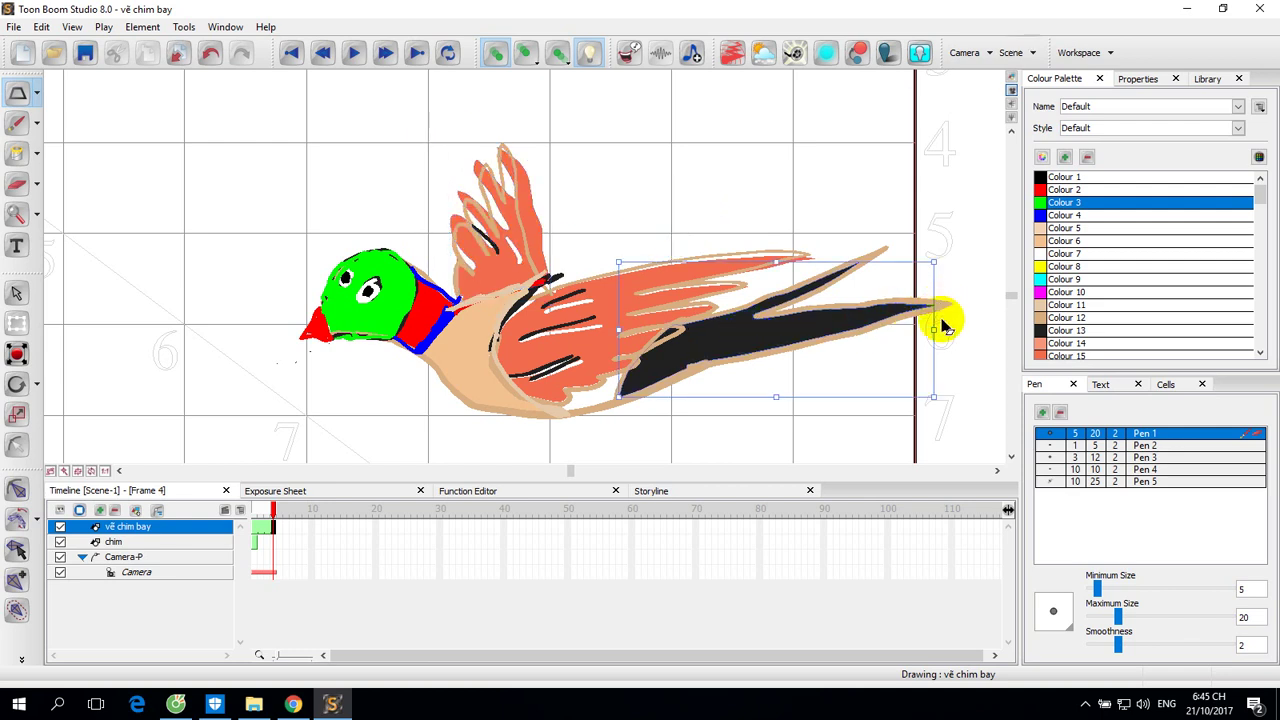
left_click_drag(931, 263, 848, 256)
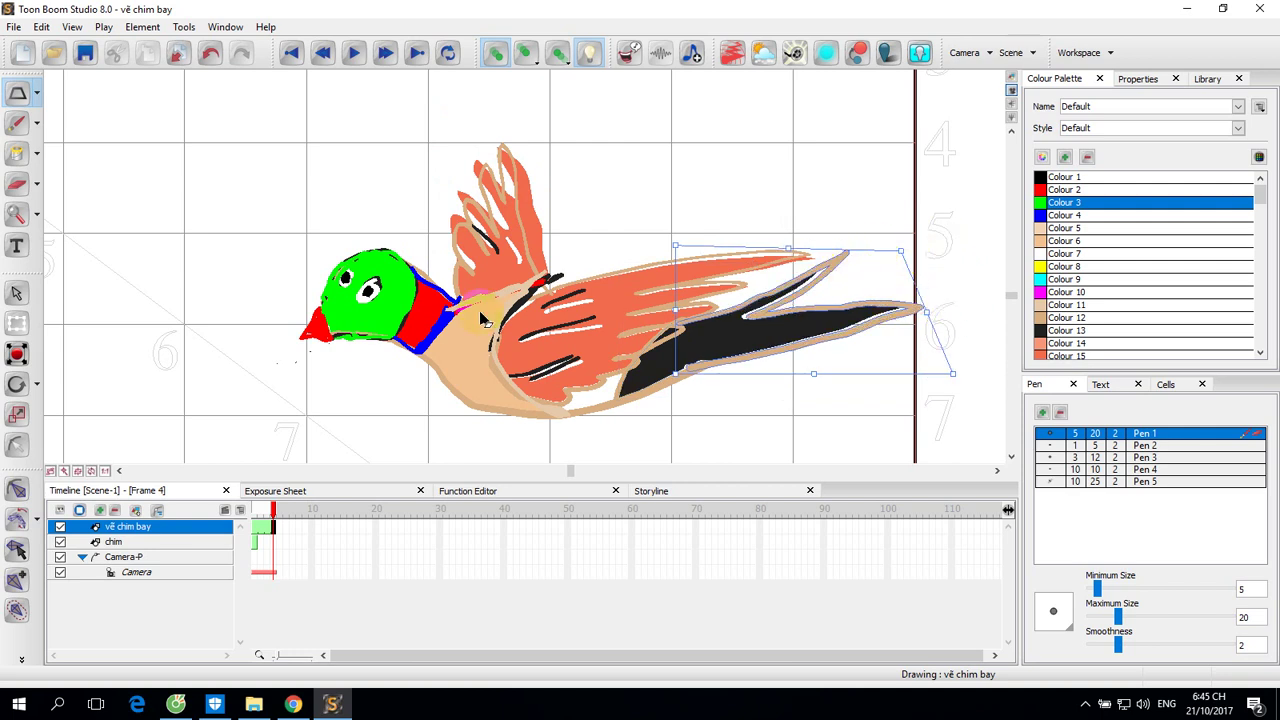
Select the head and body on frame 4 and distort them in perspective, raising the head and tilting the body.
left_click(338, 311)
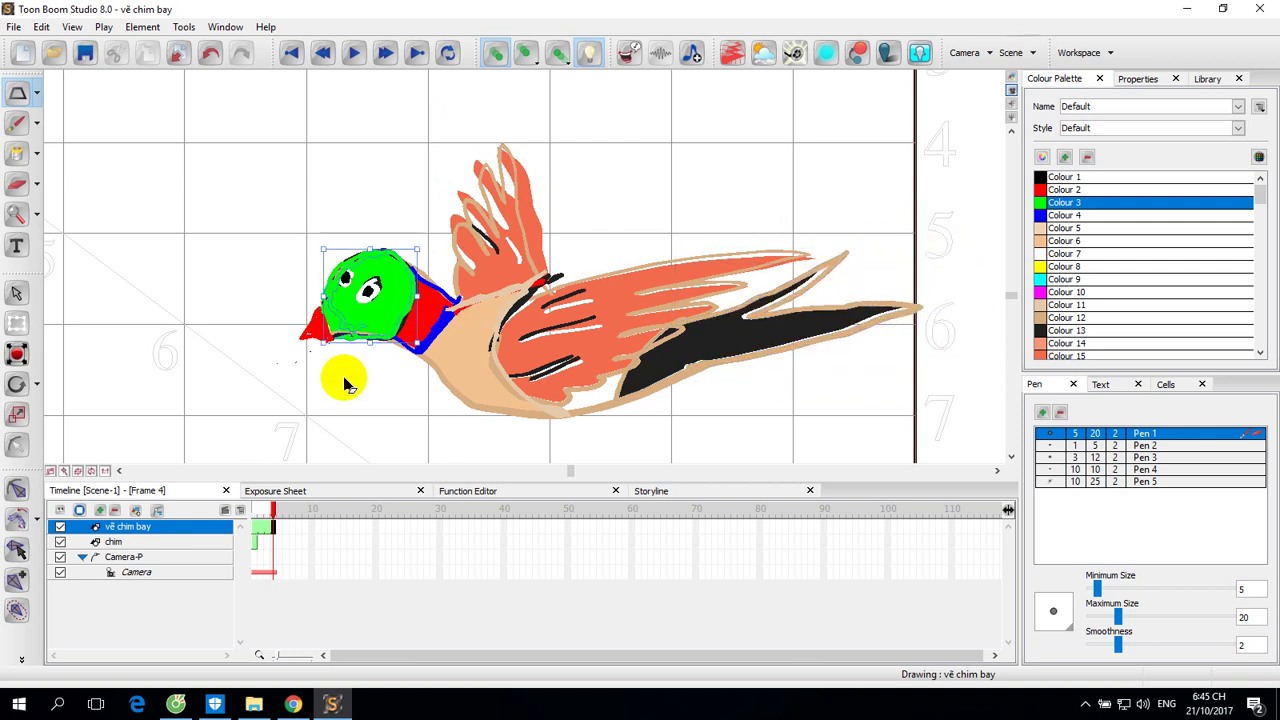
left_click_drag(286, 229, 424, 403)
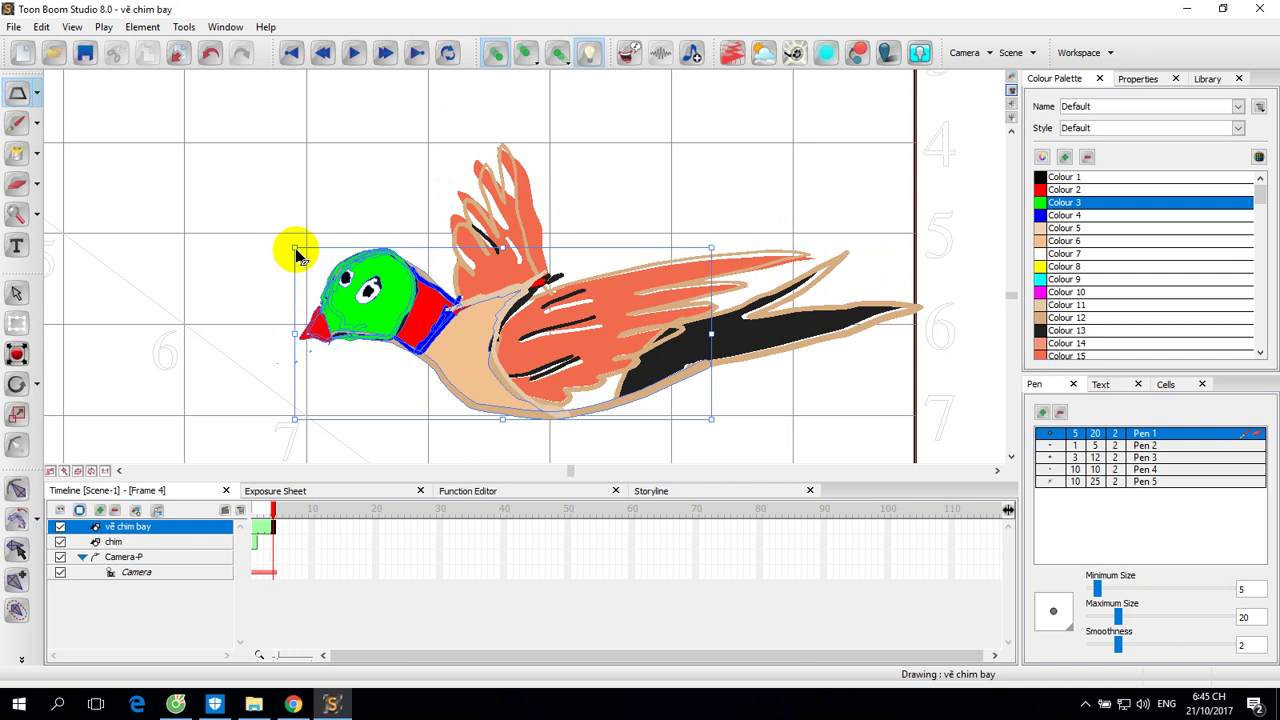
left_click_drag(295, 250, 303, 230)
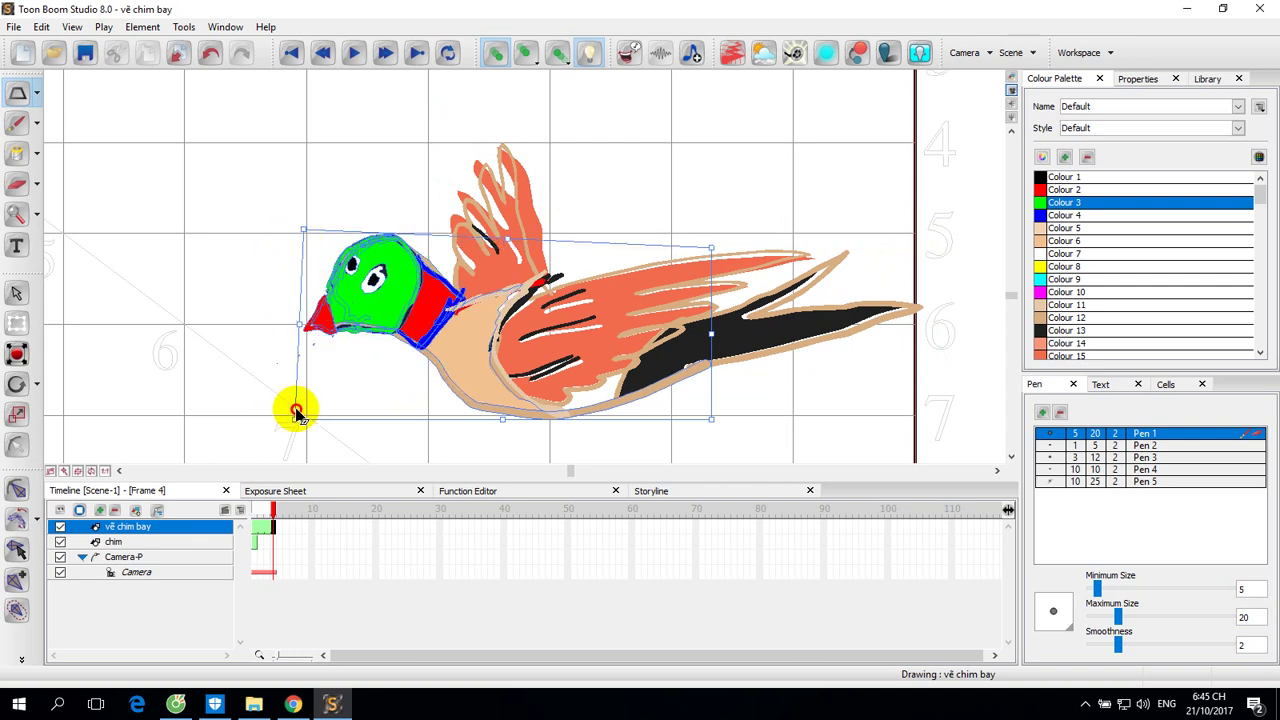
left_click_drag(297, 412, 291, 380)
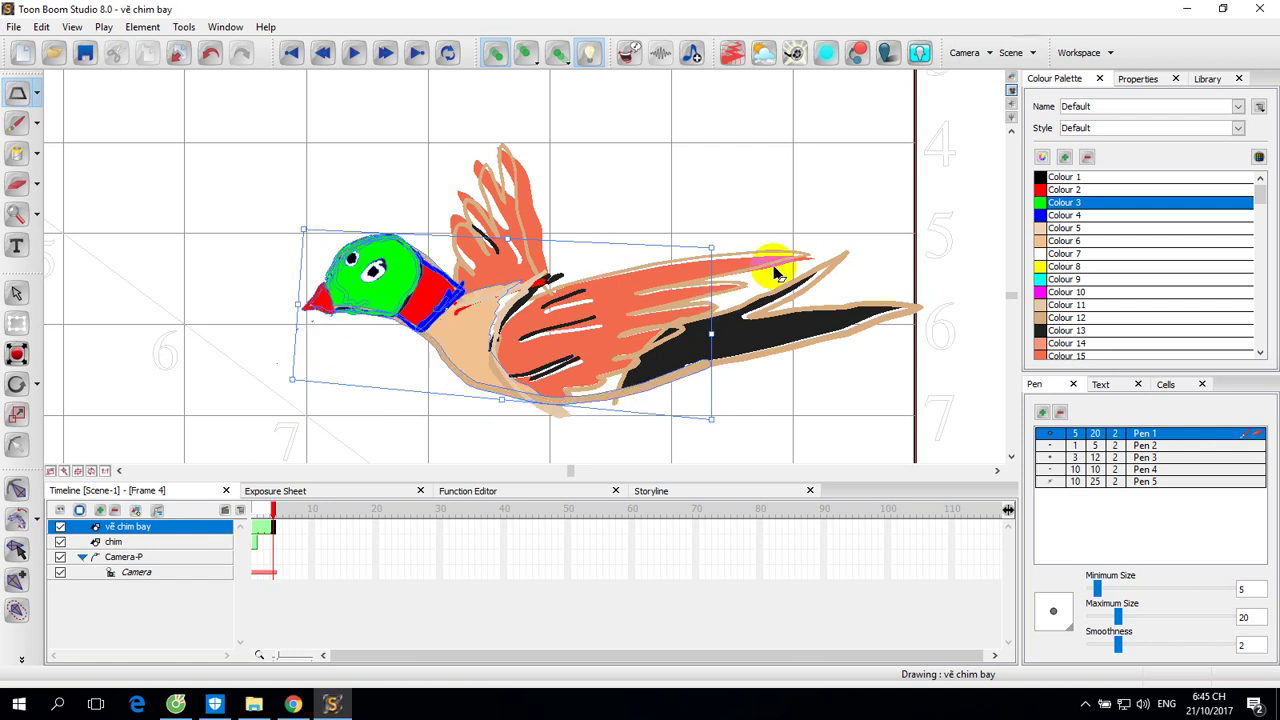
left_click_drag(718, 258, 731, 272)
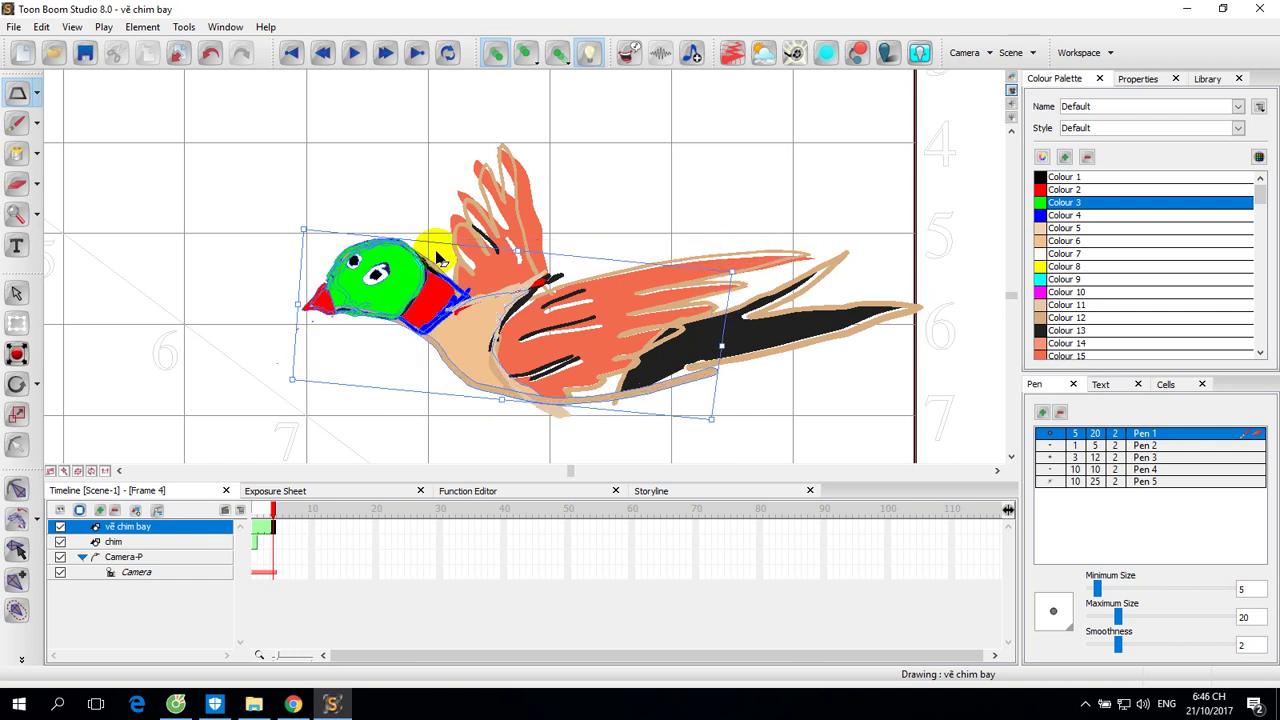
mouse_move(312, 232)
left_mouse_down()
mouse_move(338, 232)
mouse_move(324, 218)
left_mouse_up()
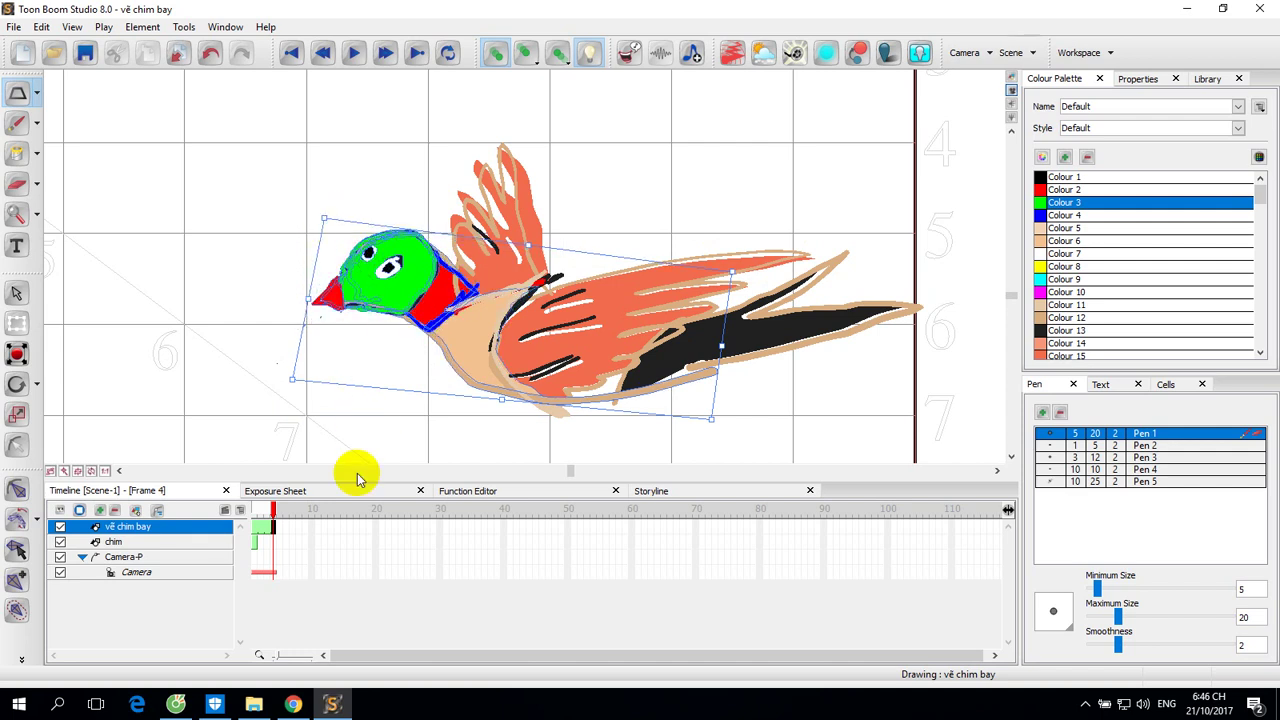
Return the timeline to frame 1 and turn off onion skinning.
mouse_move(272, 512)
left_mouse_down()
mouse_move(258, 512)
mouse_move(283, 513)
mouse_move(240, 515)
left_mouse_up()
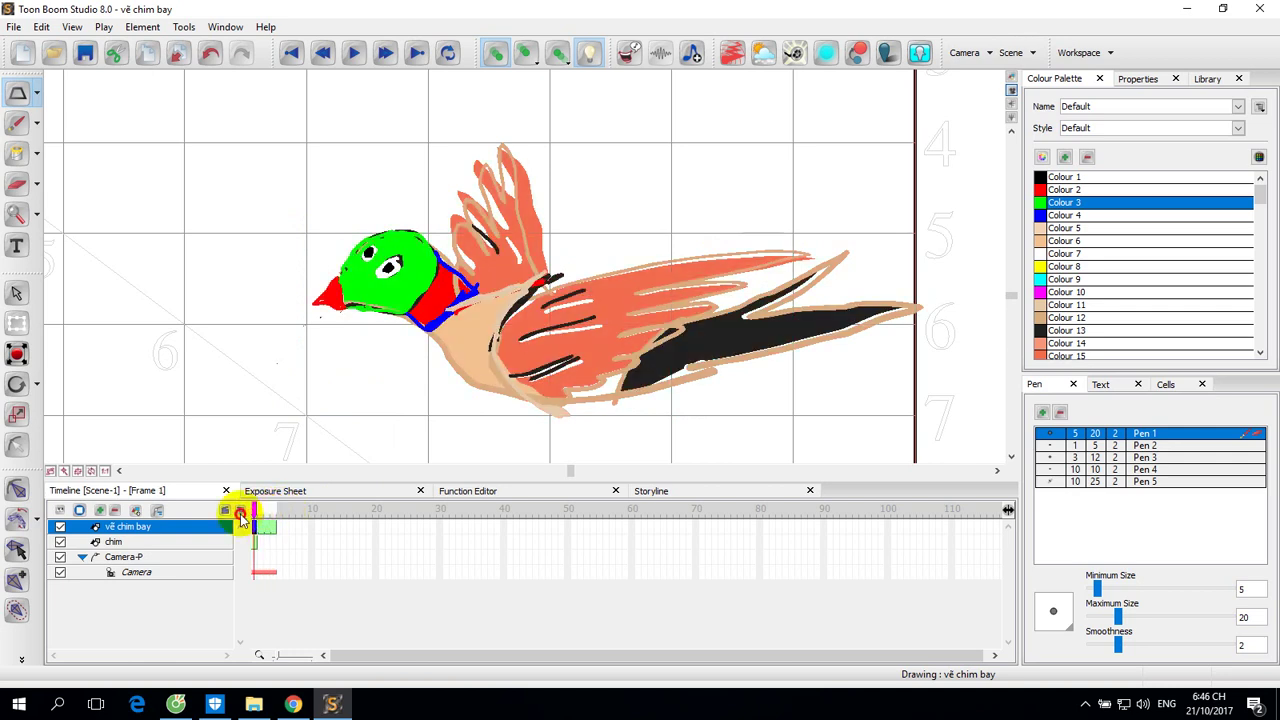
left_click(495, 52)
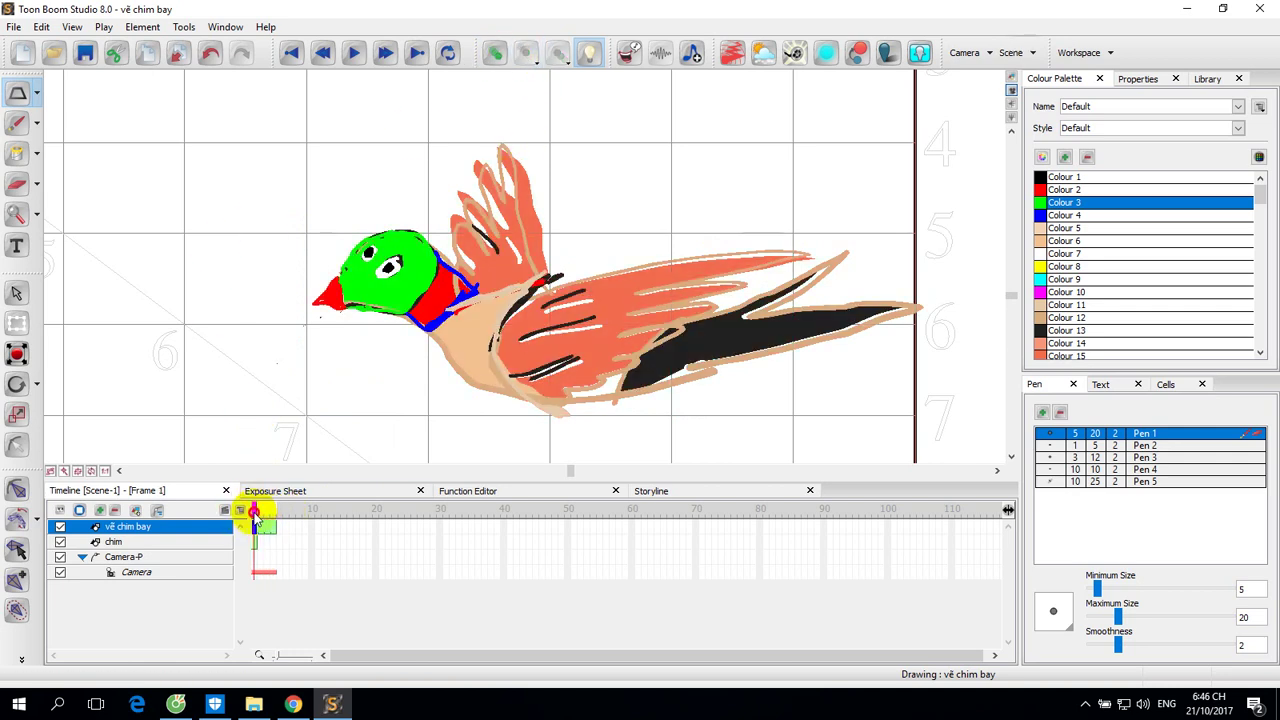
mouse_move(272, 517)
left_mouse_down()
mouse_move(260, 514)
mouse_move(287, 519)
mouse_move(259, 528)
left_mouse_up()
left_click(429, 326)
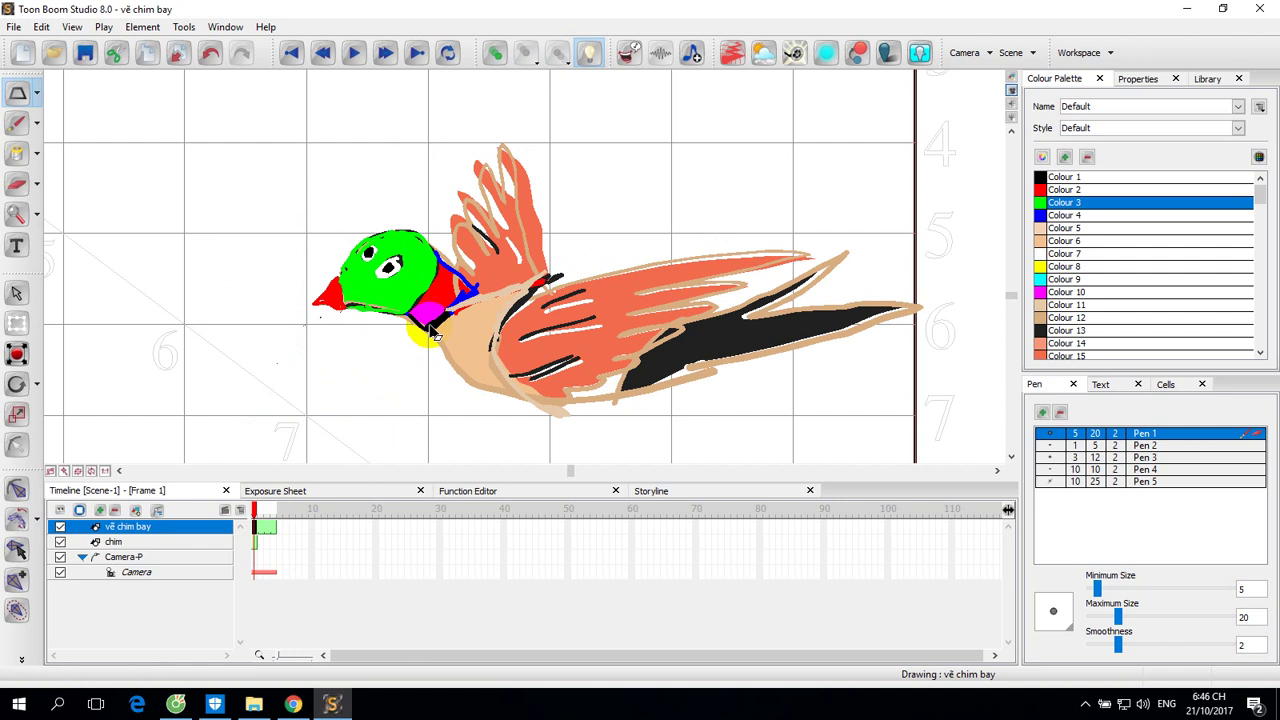
left_click(395, 287)
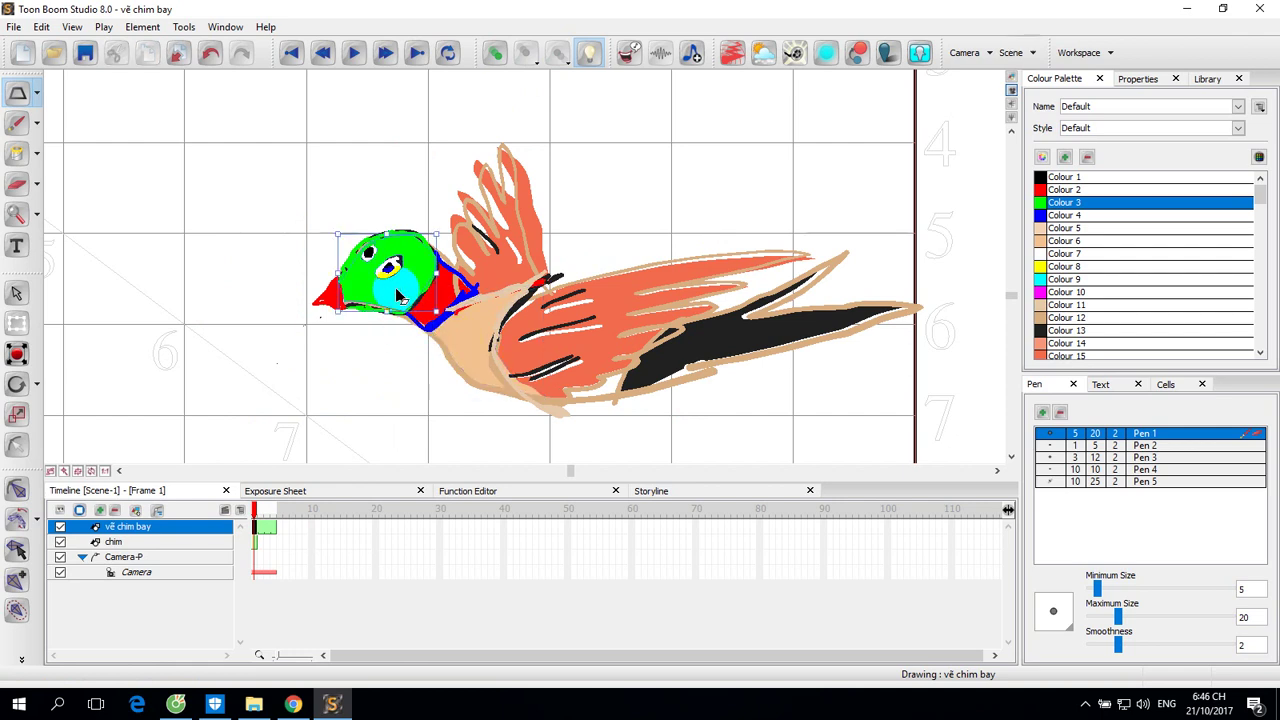
left_click(29, 99)
left_click(129, 103)
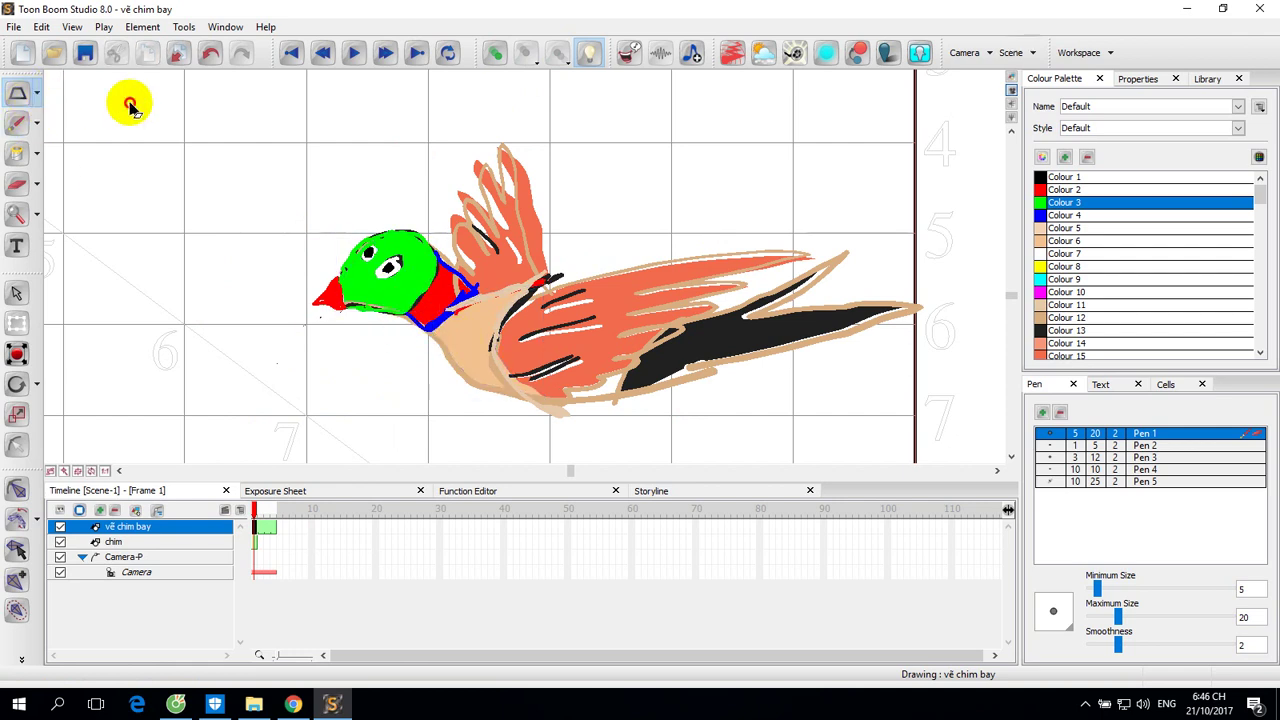
left_click(263, 538)
left_click(255, 525)
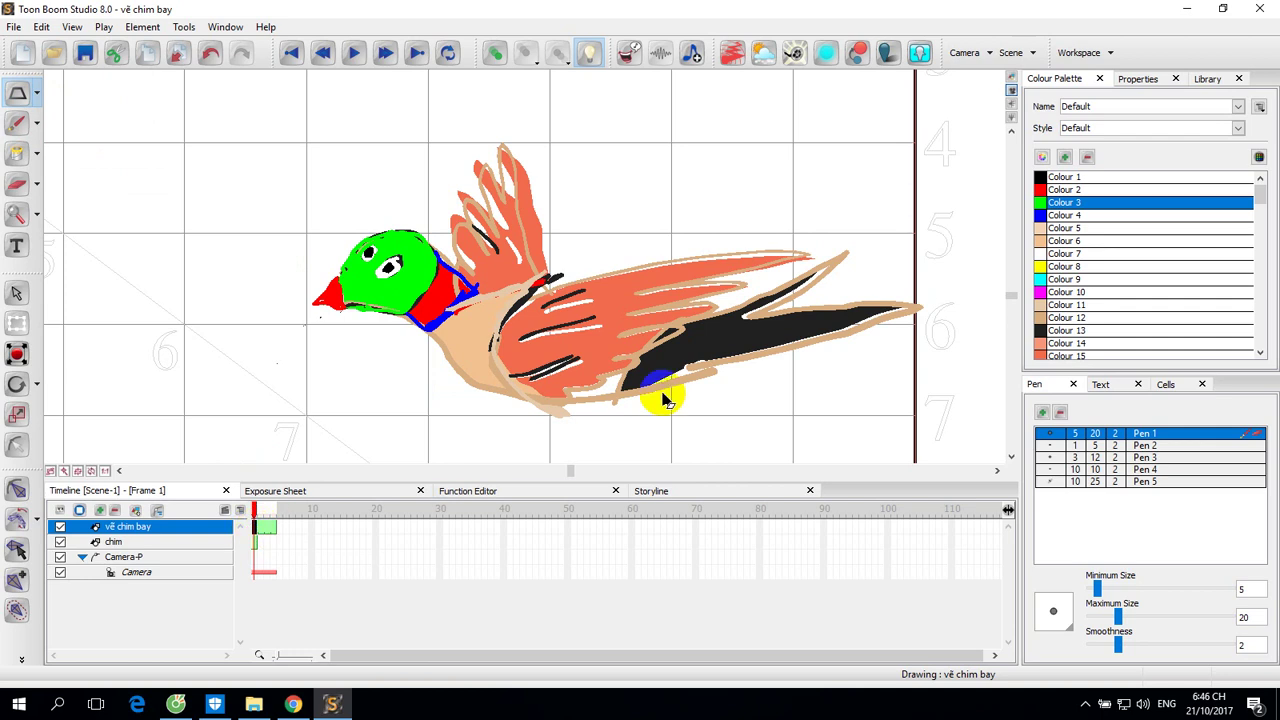
left_click(640, 363)
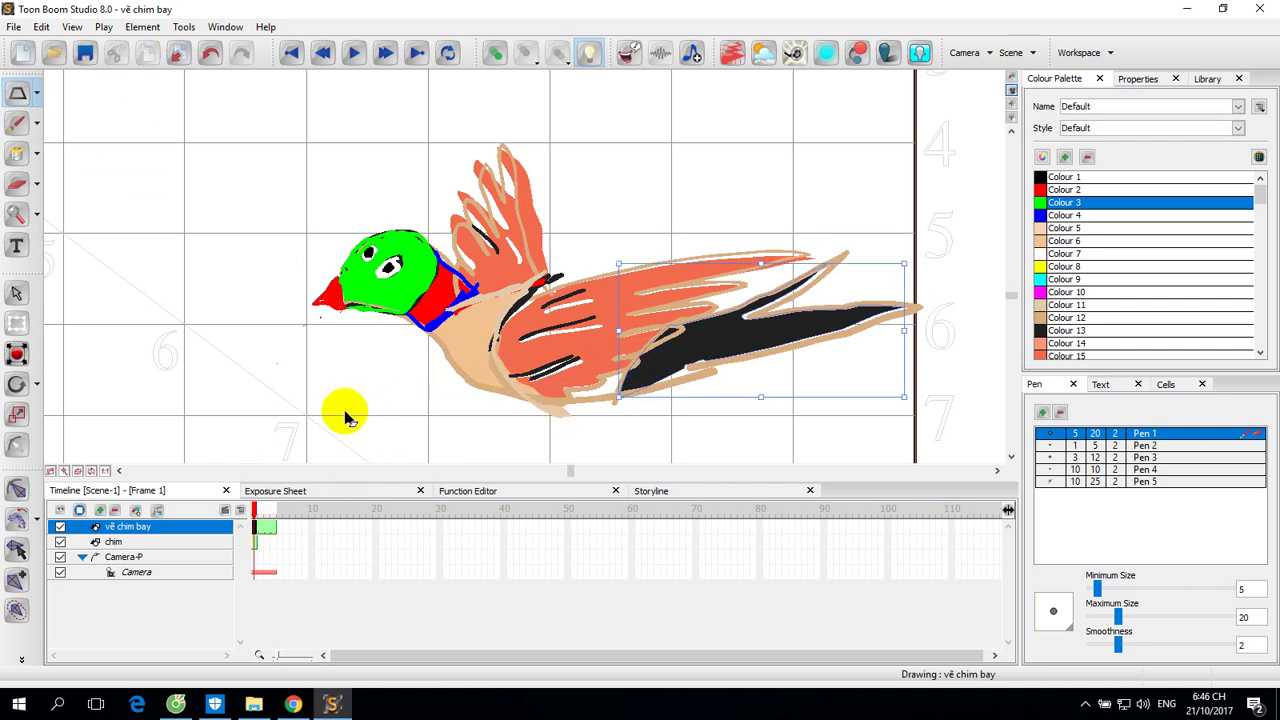
Undo all the frame 4 edits, including the pasted bird, back to an empty frame 4.
key("ctrl+z")
key("ctrl+z")
key("ctrl+z")
key("ctrl+z")
key("ctrl+z")
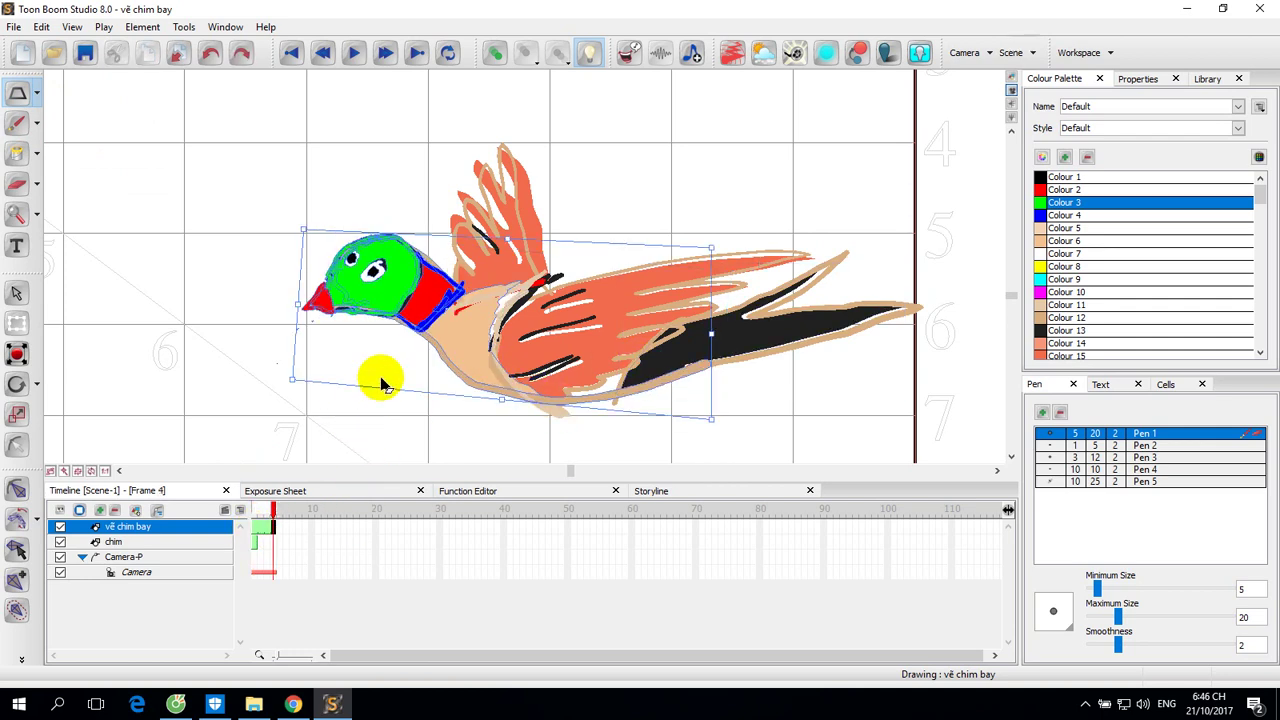
key("ctrl+z")
key("ctrl+z")
key("ctrl+z")
key("ctrl+z")
key("ctrl+z")
key("ctrl+z")
key("ctrl+z")
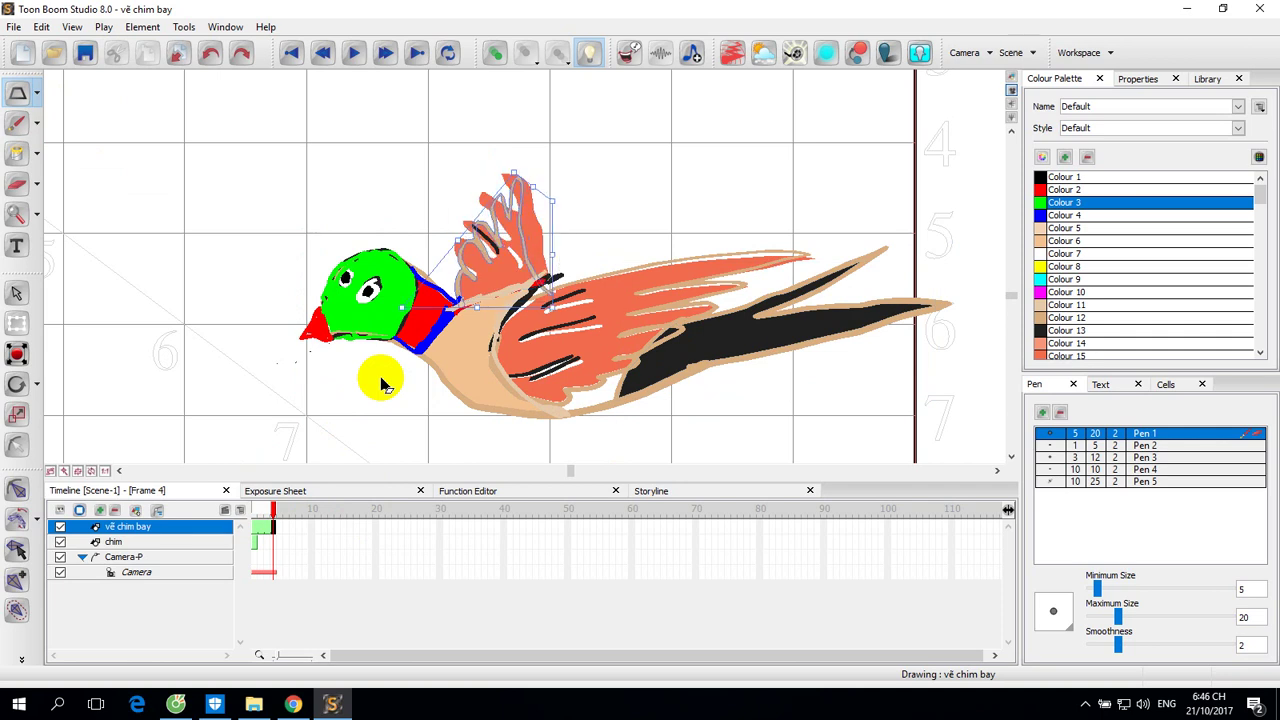
key("ctrl+z")
key("ctrl+z")
key("ctrl+z")
key("ctrl+z")
key("ctrl+z")
key("ctrl+z")
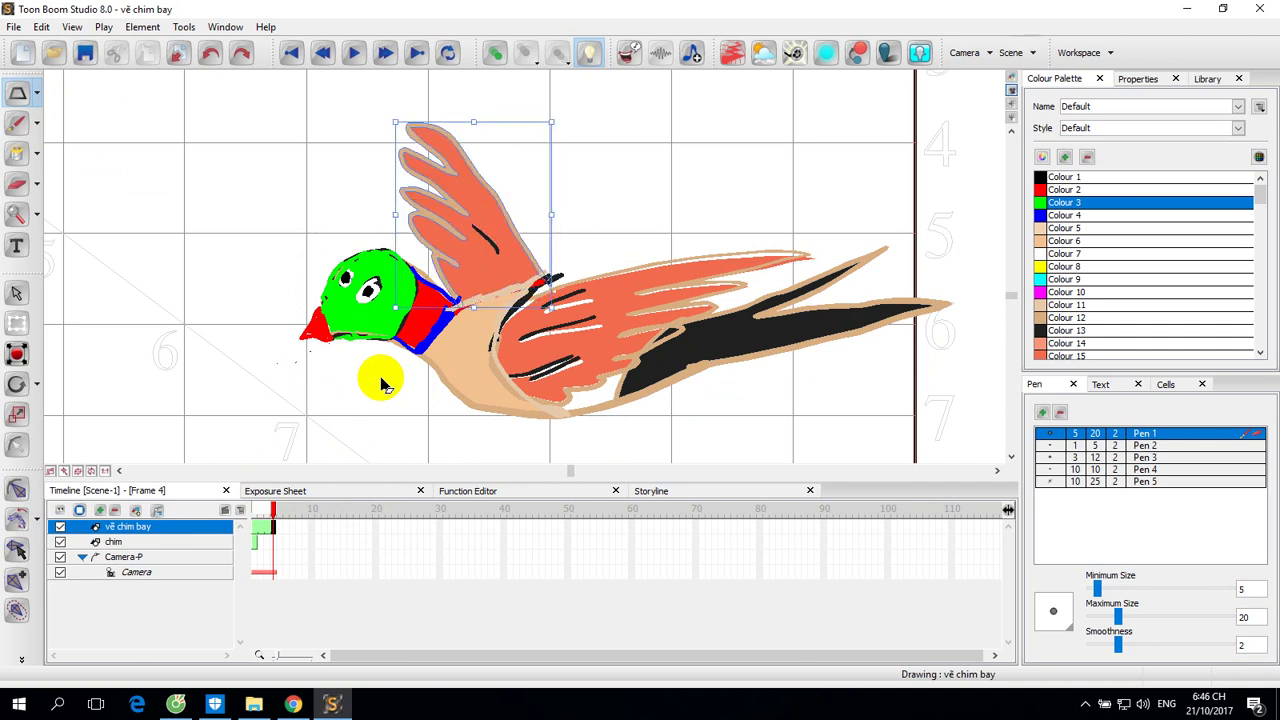
key("ctrl+z")
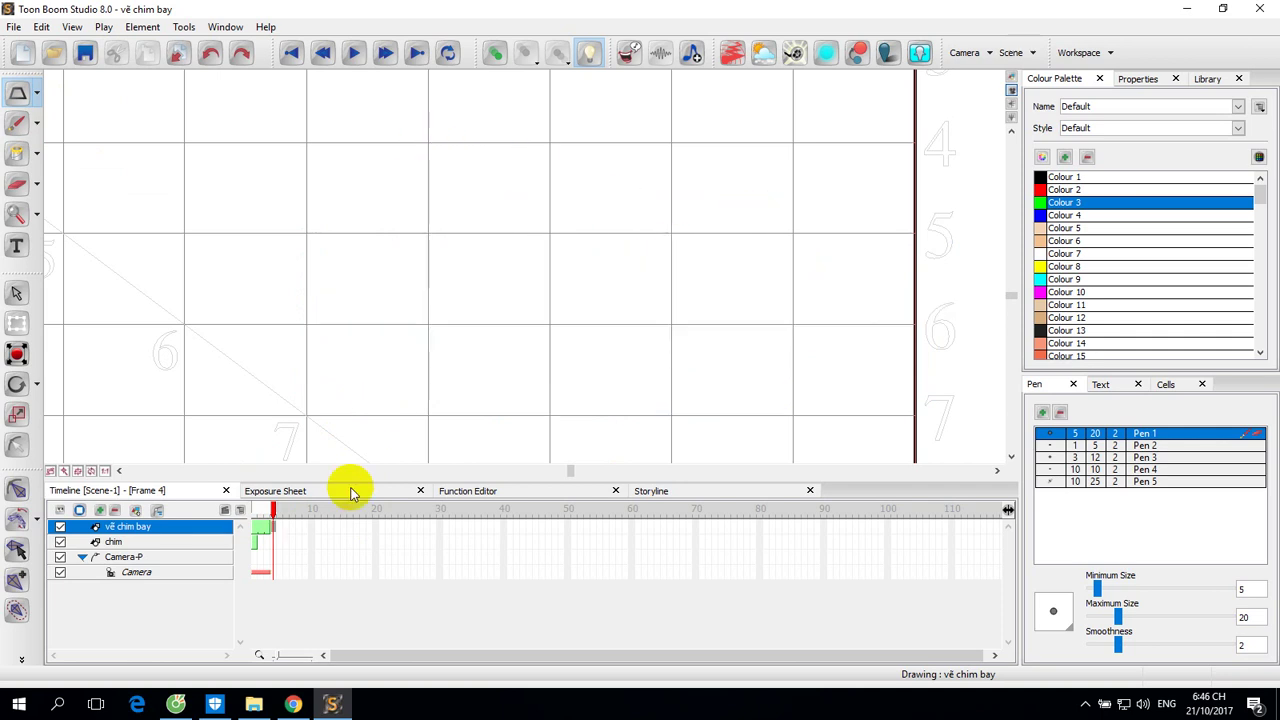
Delete the bird drawings on frames 2 and 3 of the vẽ chim bay element, keeping only frame 1.
left_click(260, 511)
mouse_move(253, 512)
left_mouse_down()
mouse_move(272, 512)
mouse_move(253, 512)
left_mouse_up()
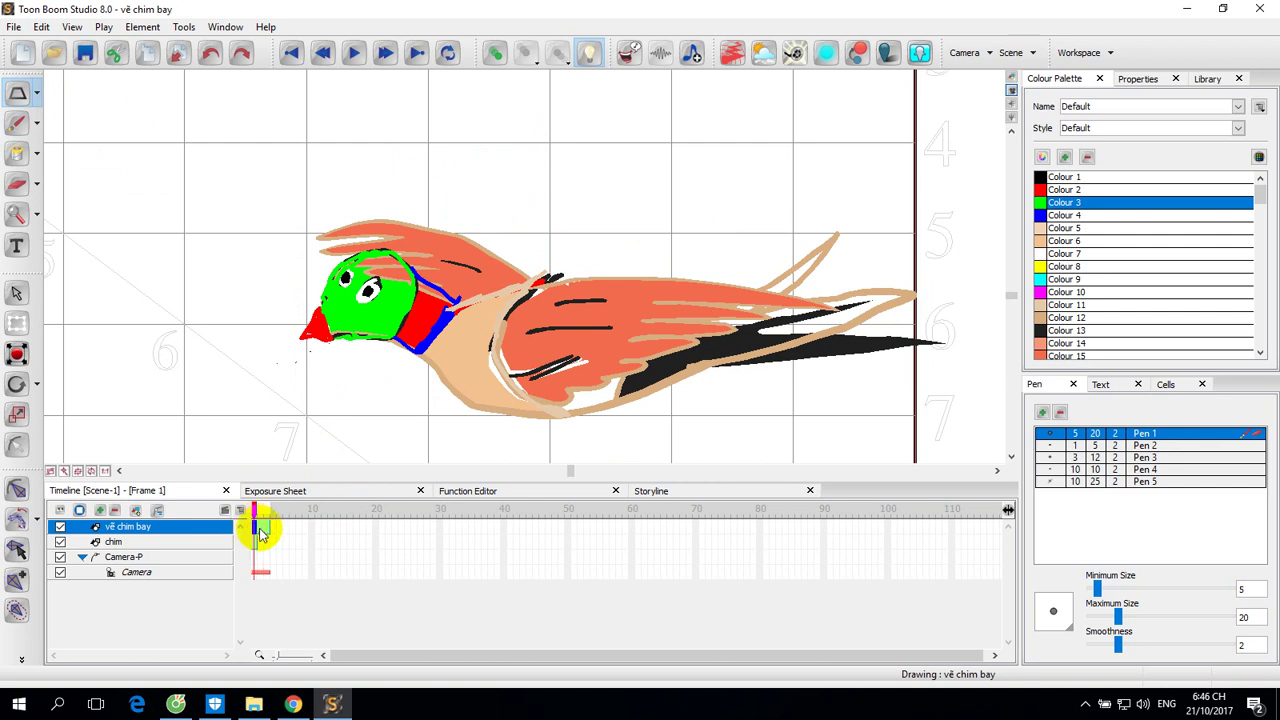
right_click(263, 535)
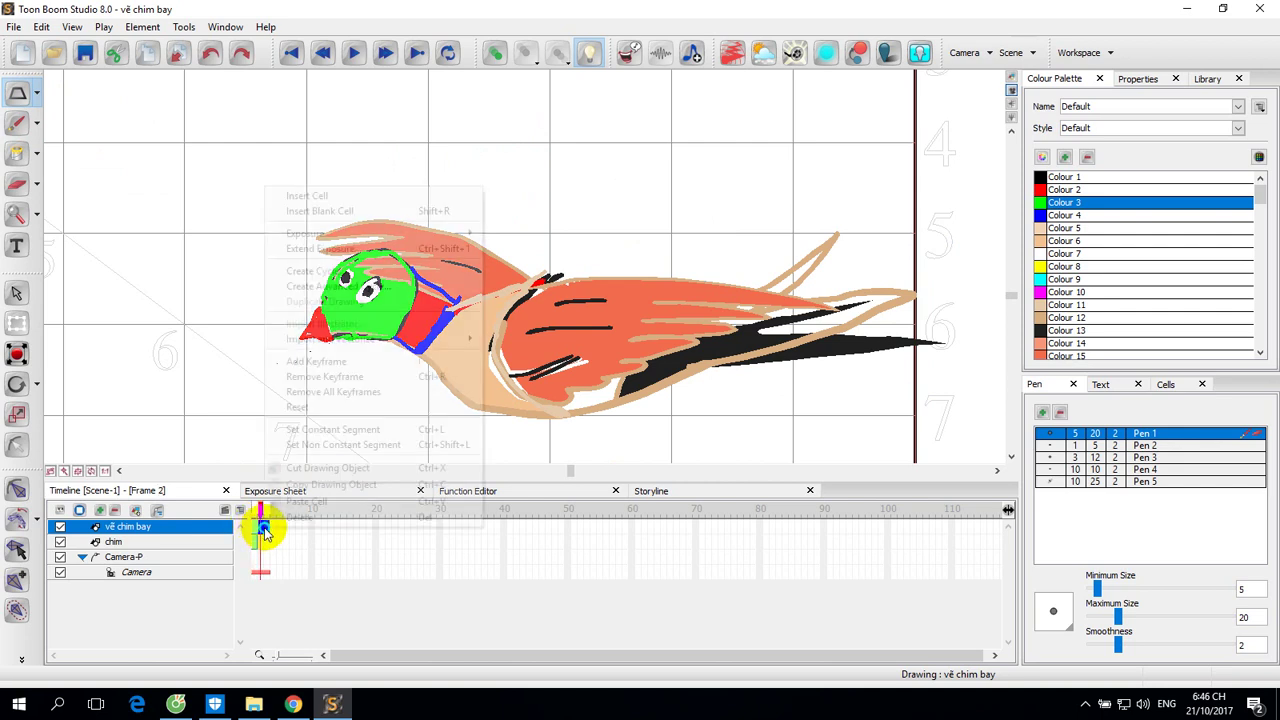
left_click(285, 518)
left_click(255, 540)
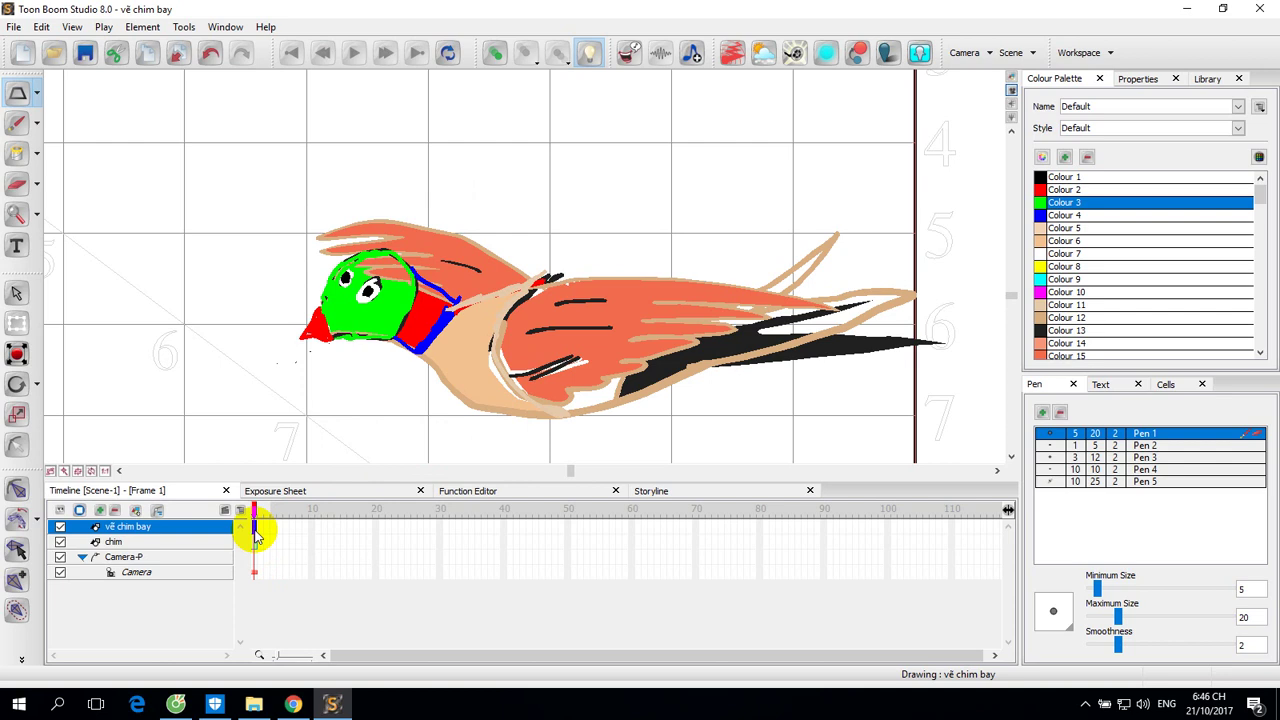
Select the whole bird on frame 1 with the Select tool and copy it.
left_click(30, 95)
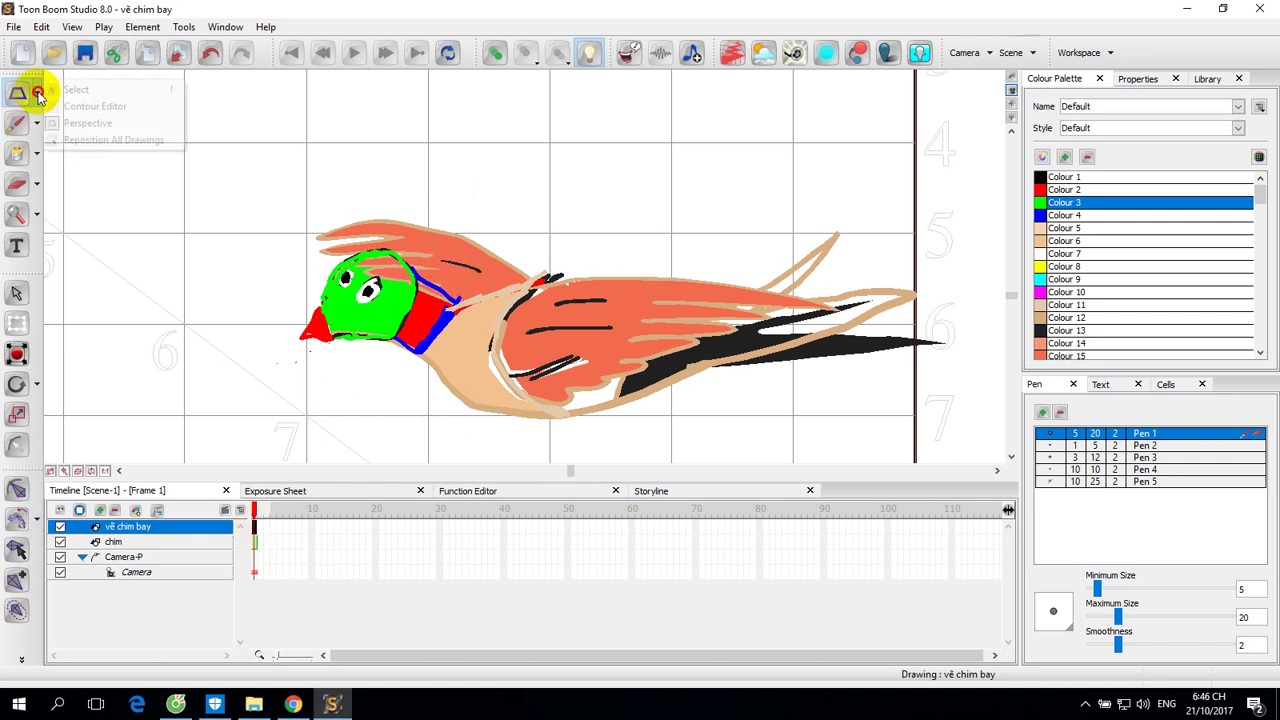
left_click(75, 90)
mouse_move(236, 153)
left_mouse_down()
mouse_move(820, 434)
mouse_move(945, 445)
left_mouse_up()
left_click(703, 374)
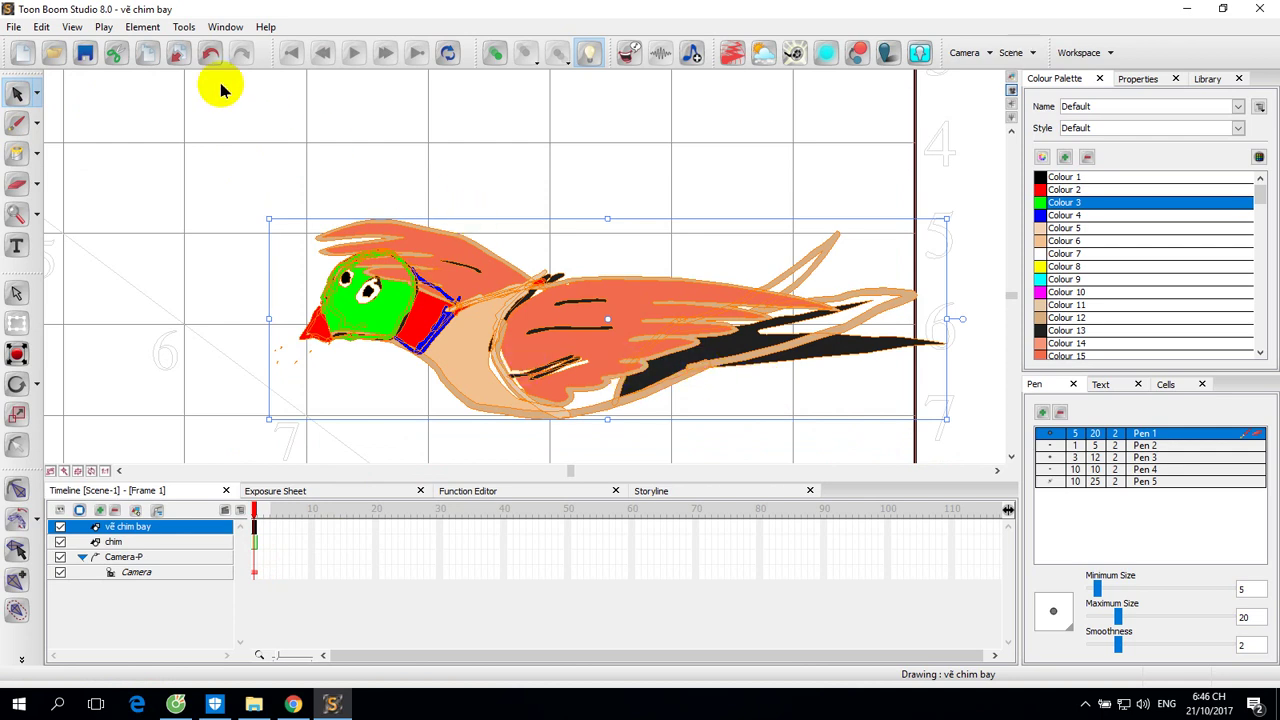
left_click(430, 320)
right_click(482, 310)
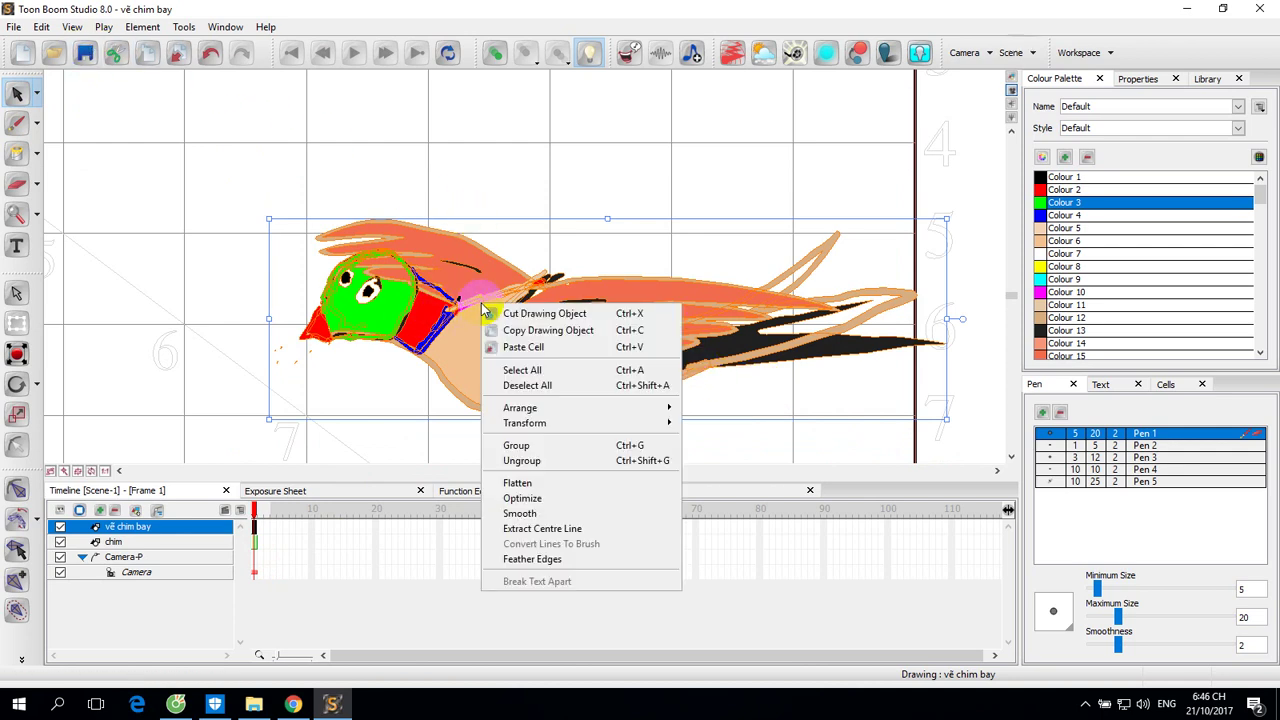
left_click(580, 333)
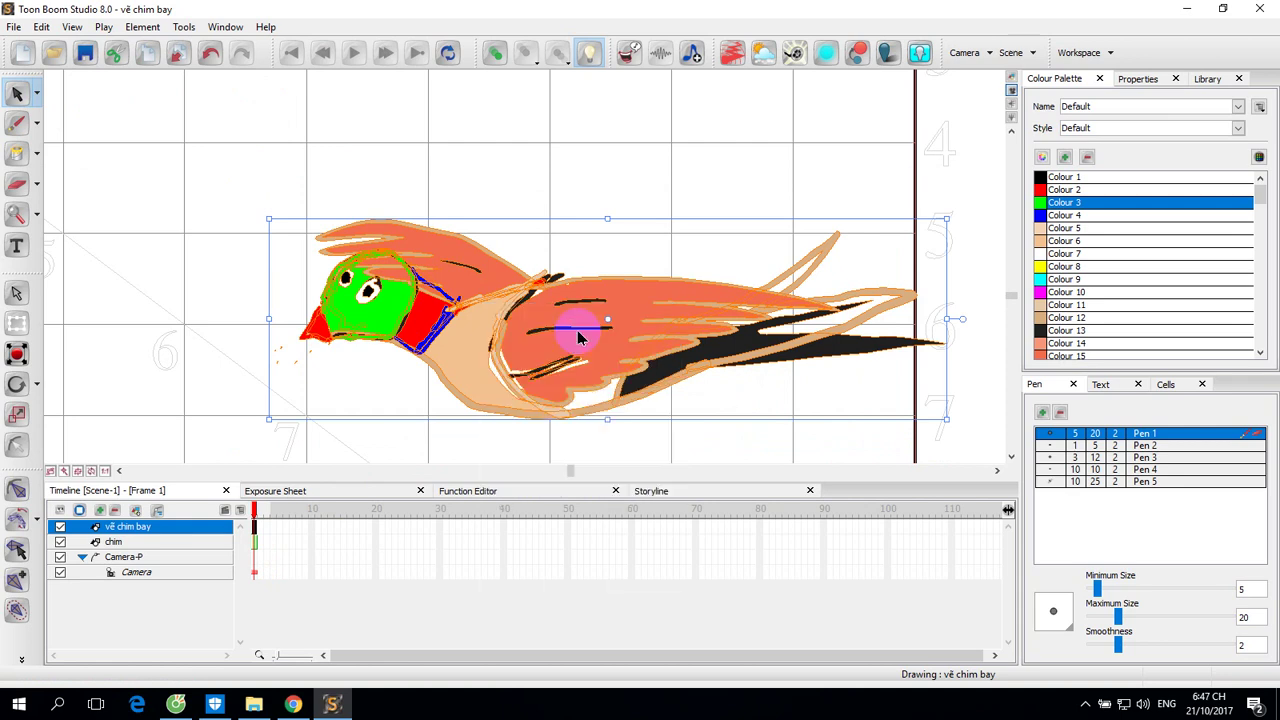
Insert 1 named cell at frame 2 of the vẽ chim bay element and paste the copied bird into it.
left_click(262, 530)
right_click(263, 532)
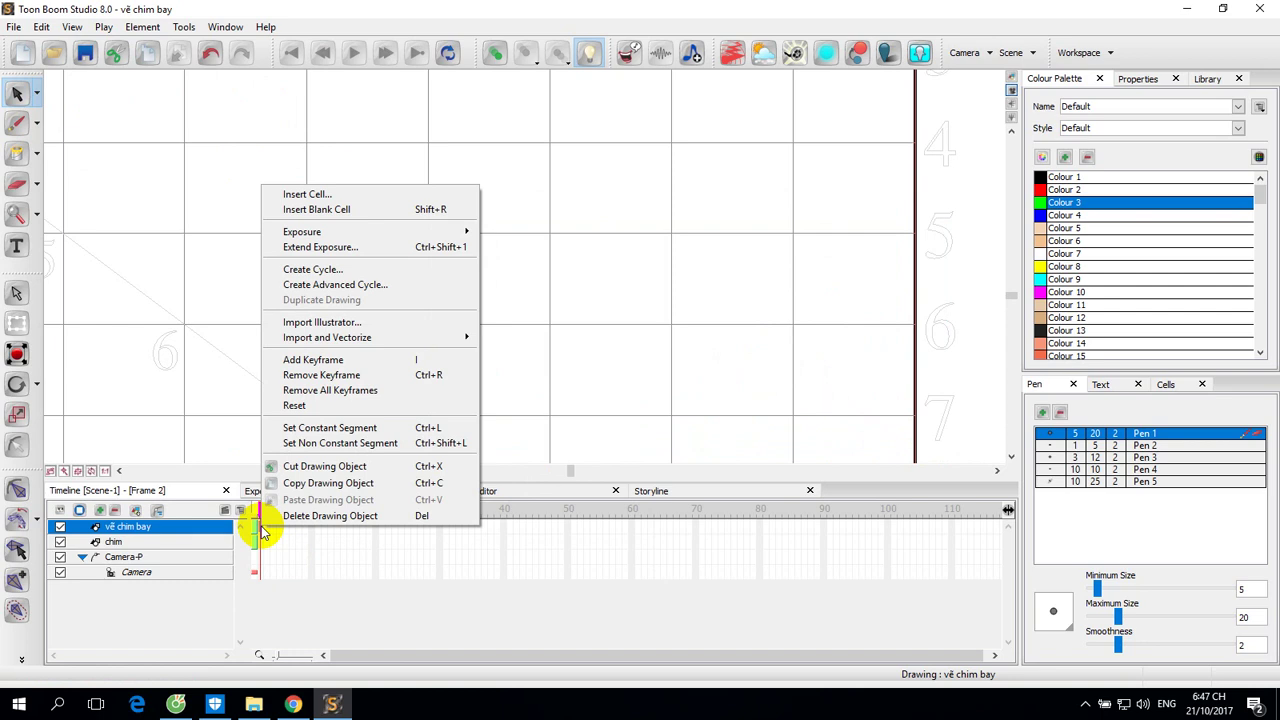
left_click(307, 194)
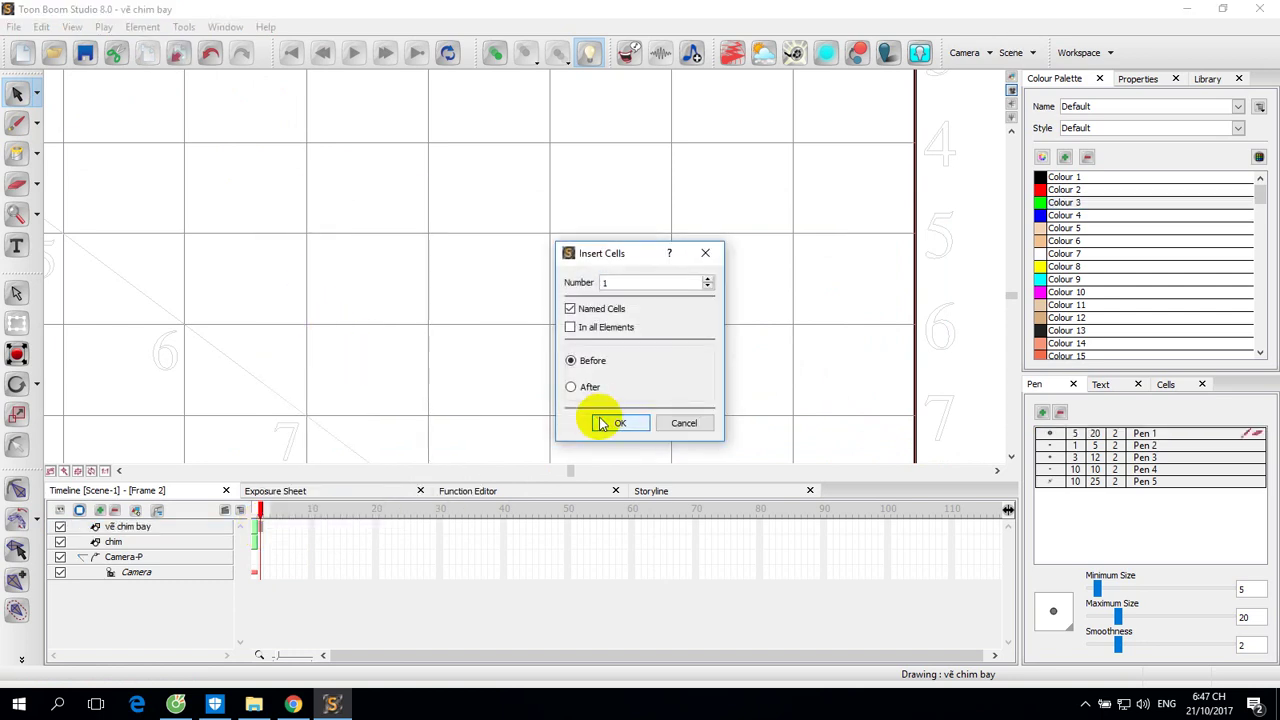
left_click(602, 423)
left_click(265, 530)
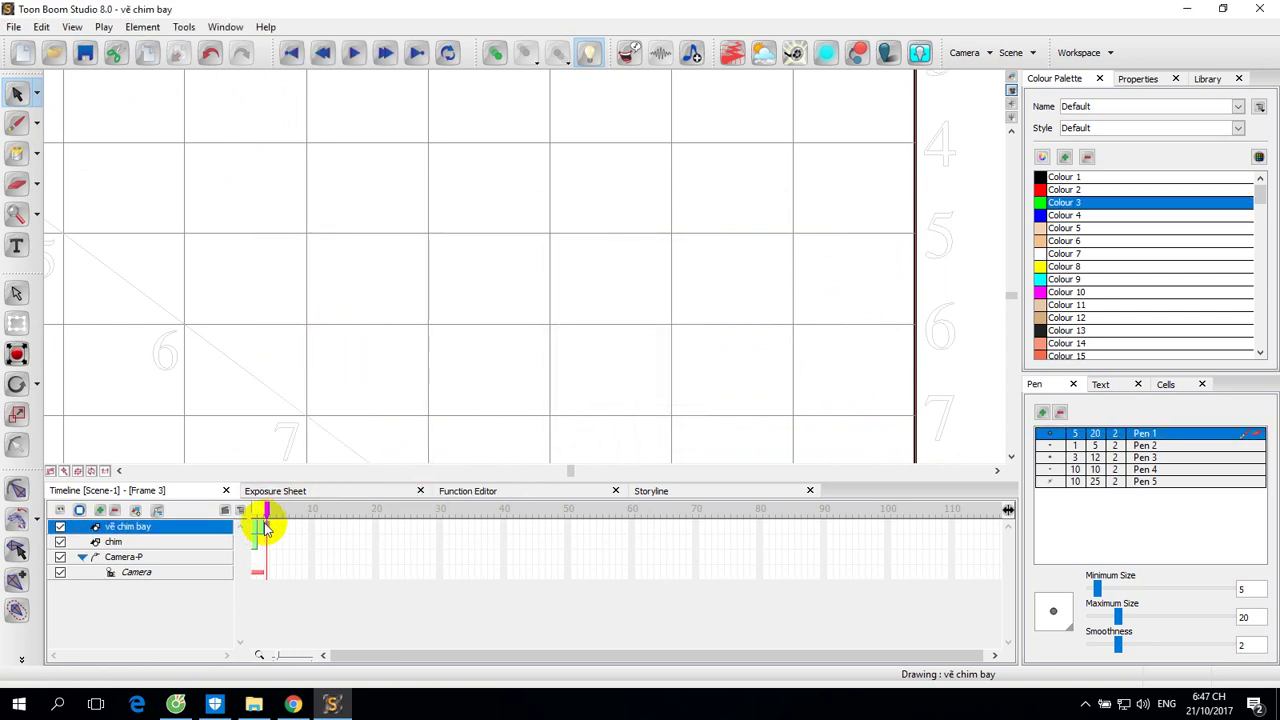
right_click(471, 197)
left_click(510, 241)
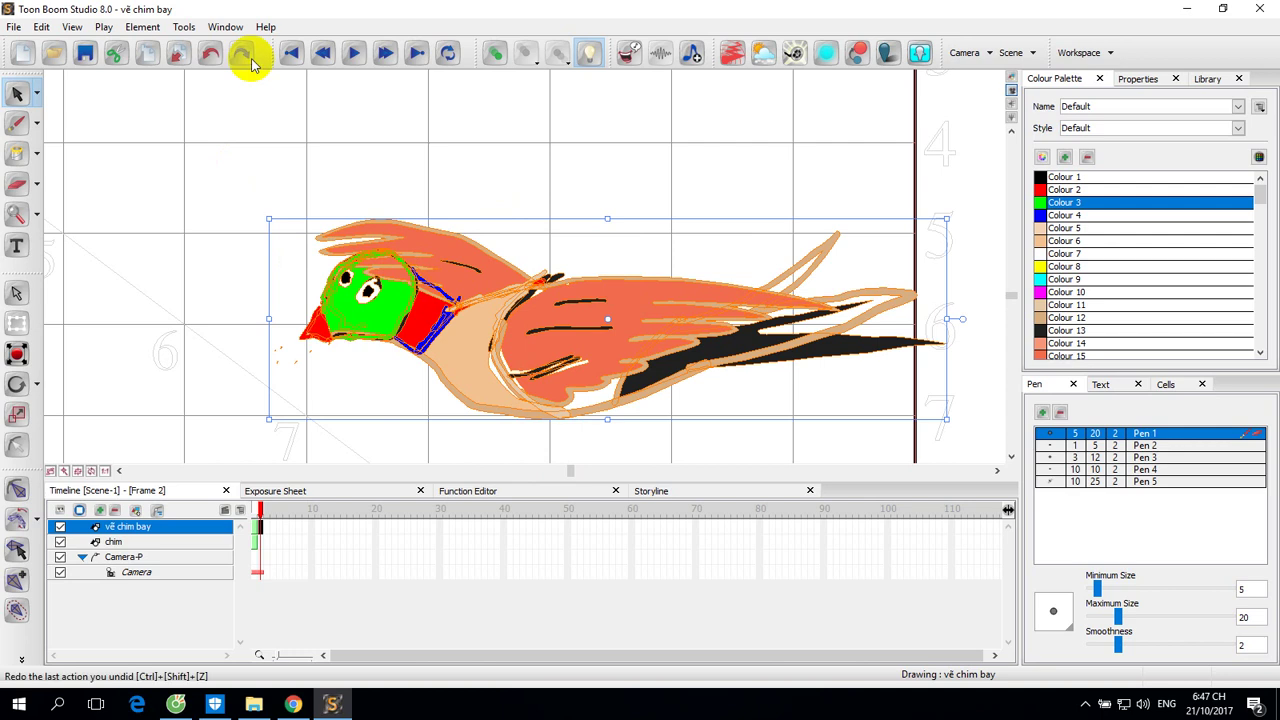
Ungroup the pasted bird on frame 2 and select its near wing.
right_click(550, 320)
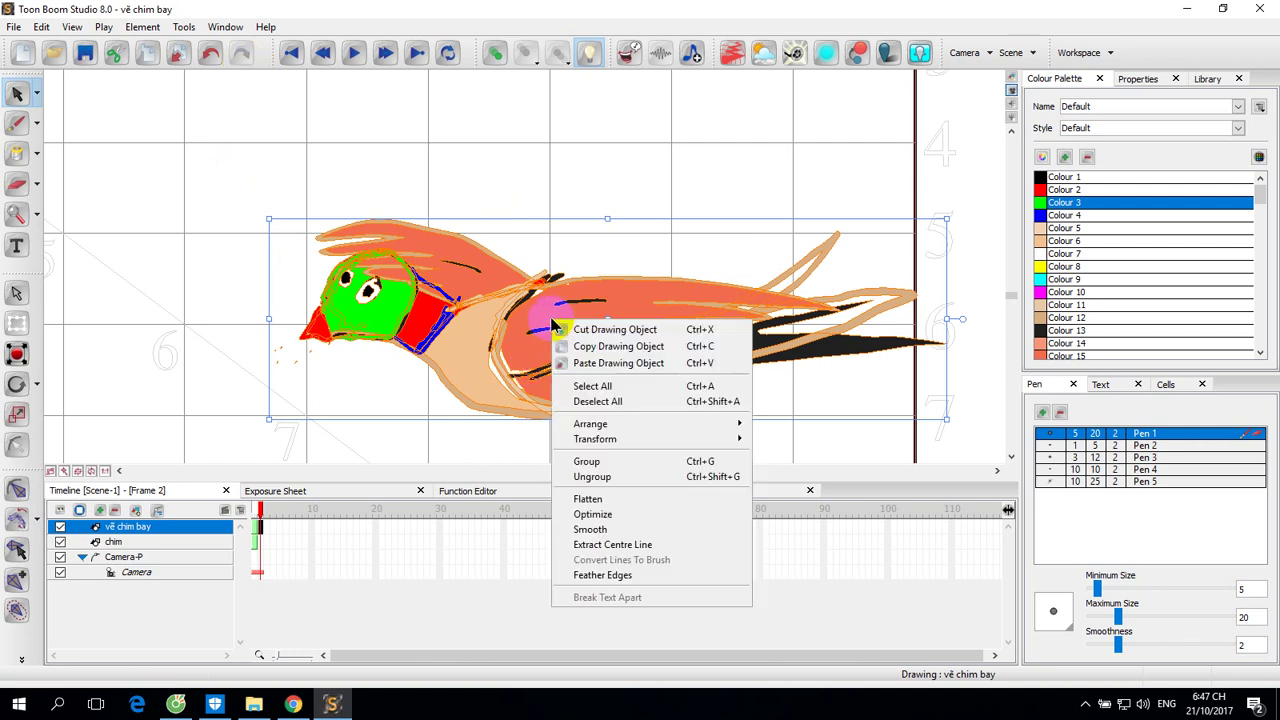
left_click(594, 476)
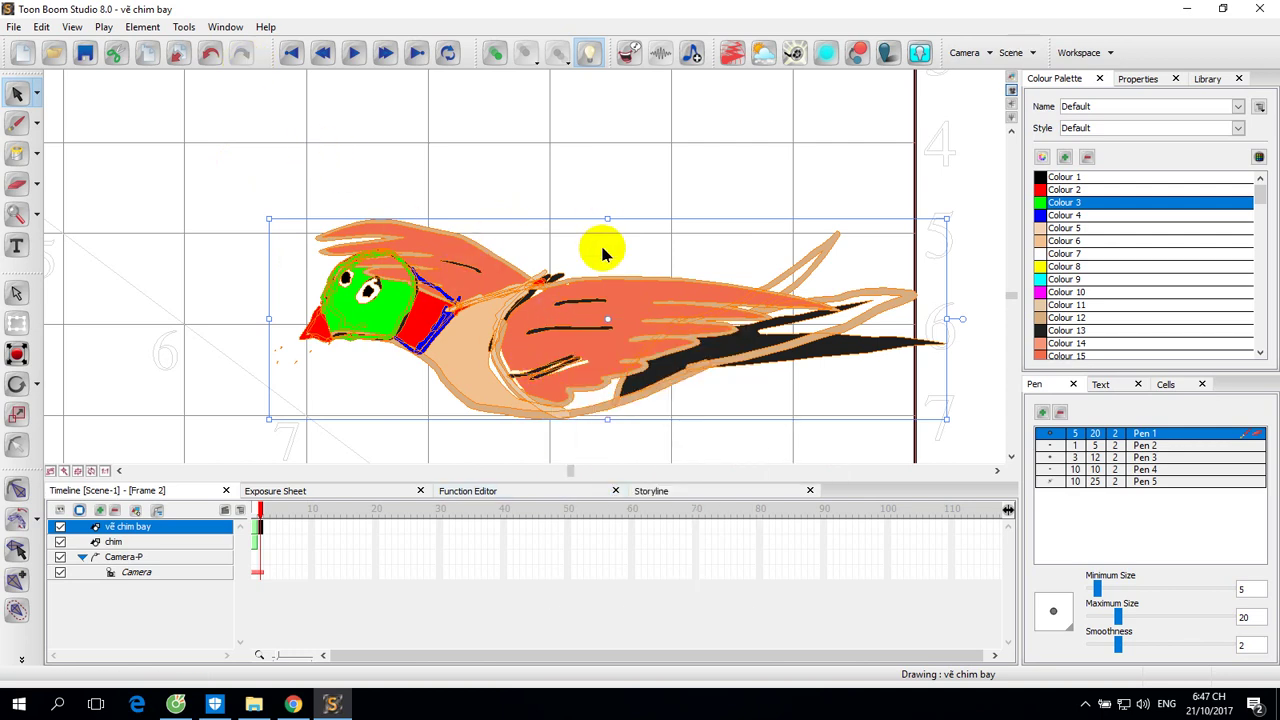
left_click(606, 180)
left_click(611, 298)
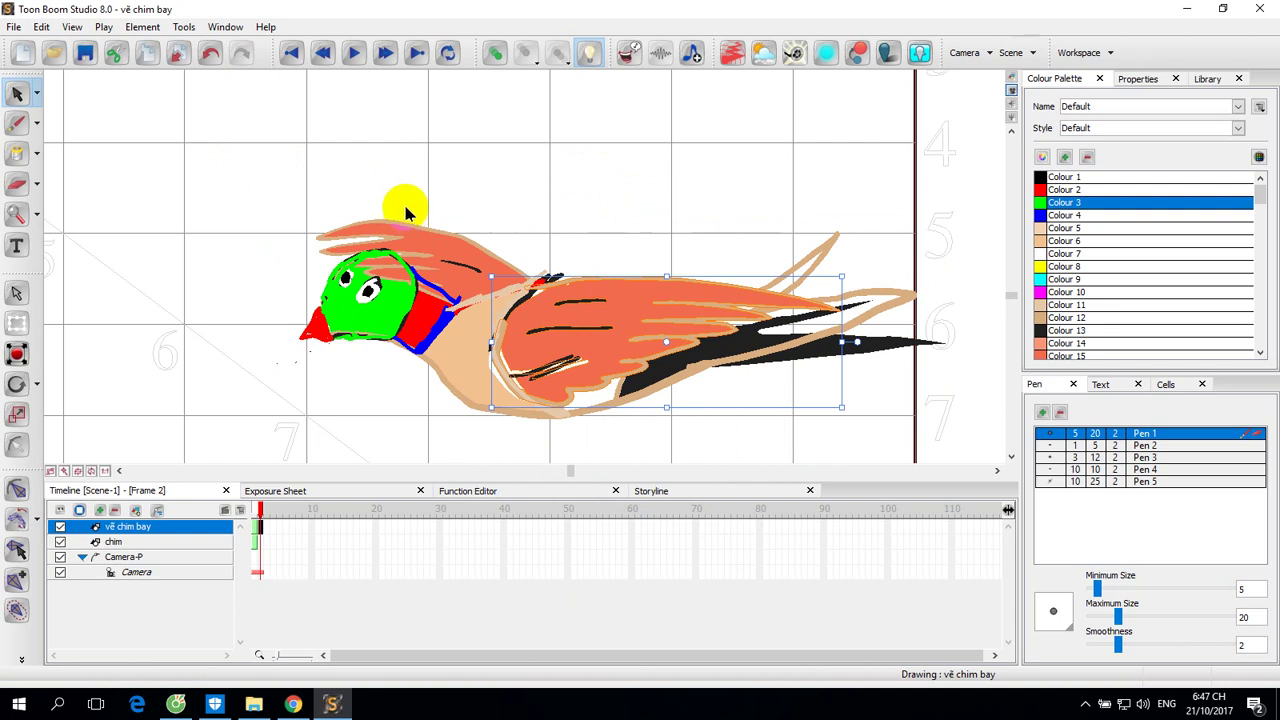
Distort the near wing on frame 2 in perspective, raising its tip and rear feathers above the tail.
left_click(37, 94)
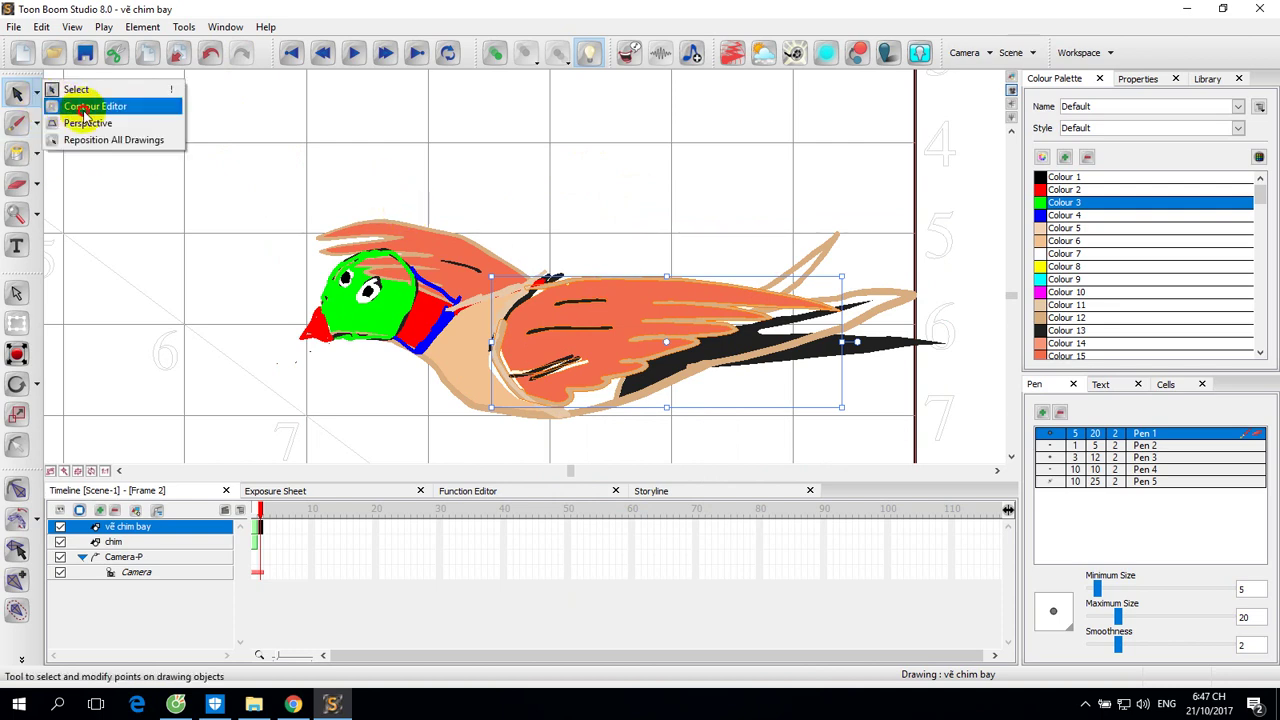
left_click(86, 123)
left_click(700, 329)
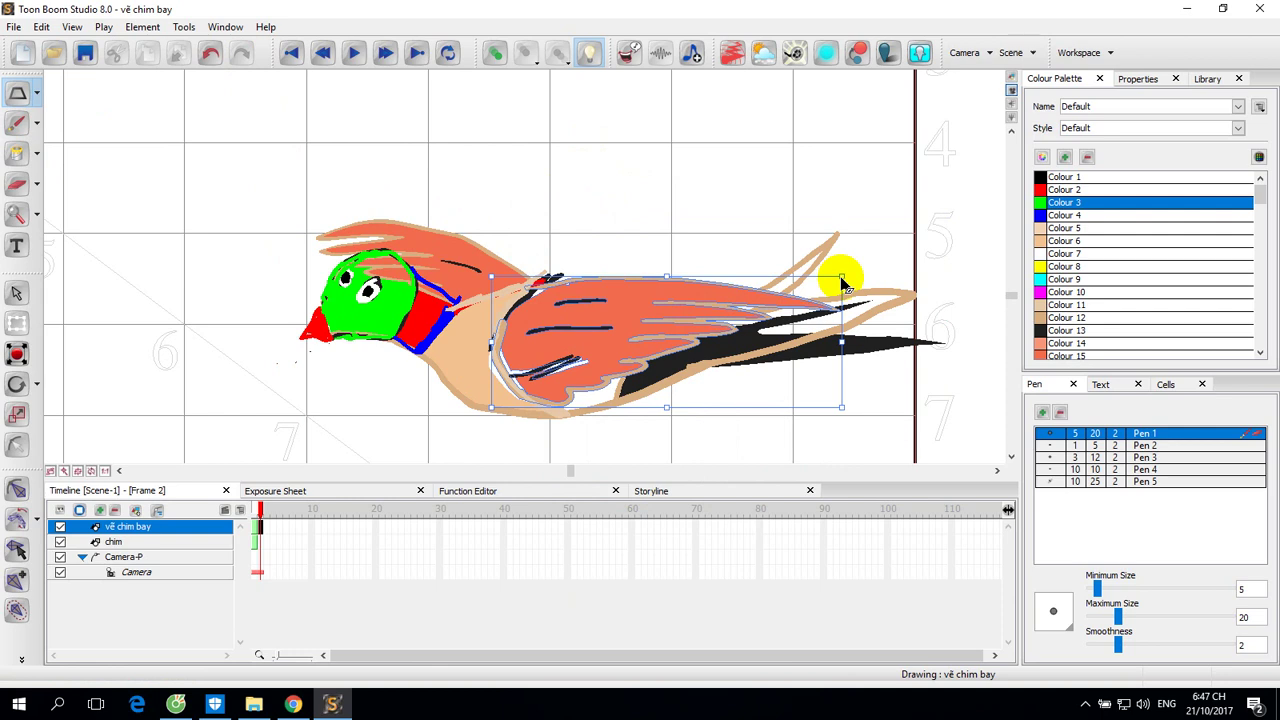
left_click_drag(841, 279, 823, 190)
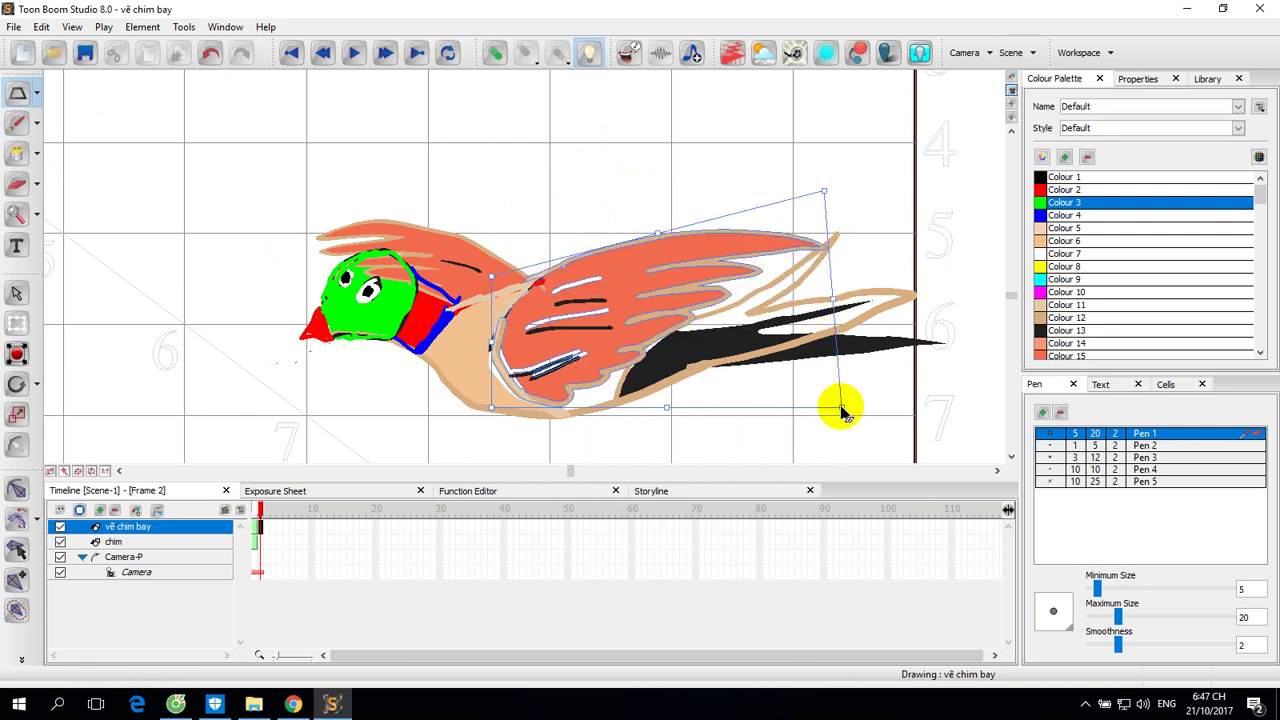
left_click_drag(841, 412, 823, 353)
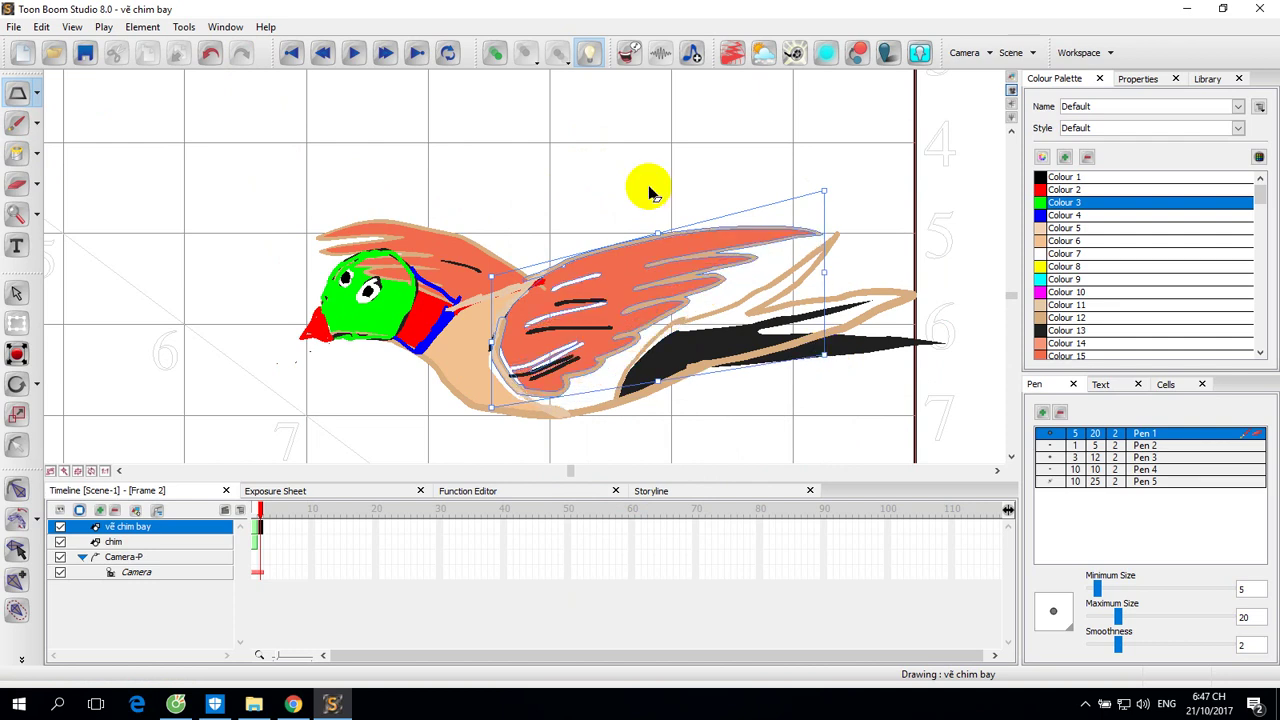
Distort the far wing's fill and outline on frame 2 in perspective, swinging the feathers upward above the head.
left_click(427, 232)
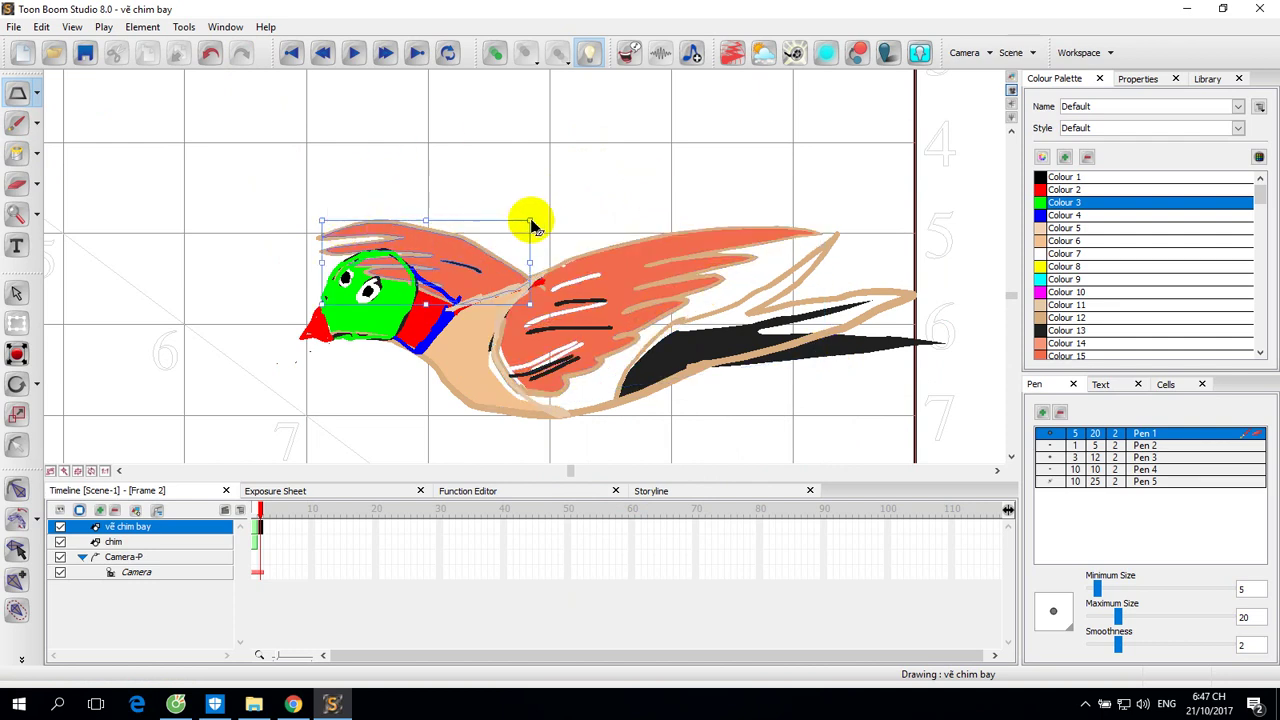
left_click_drag(532, 224, 564, 230)
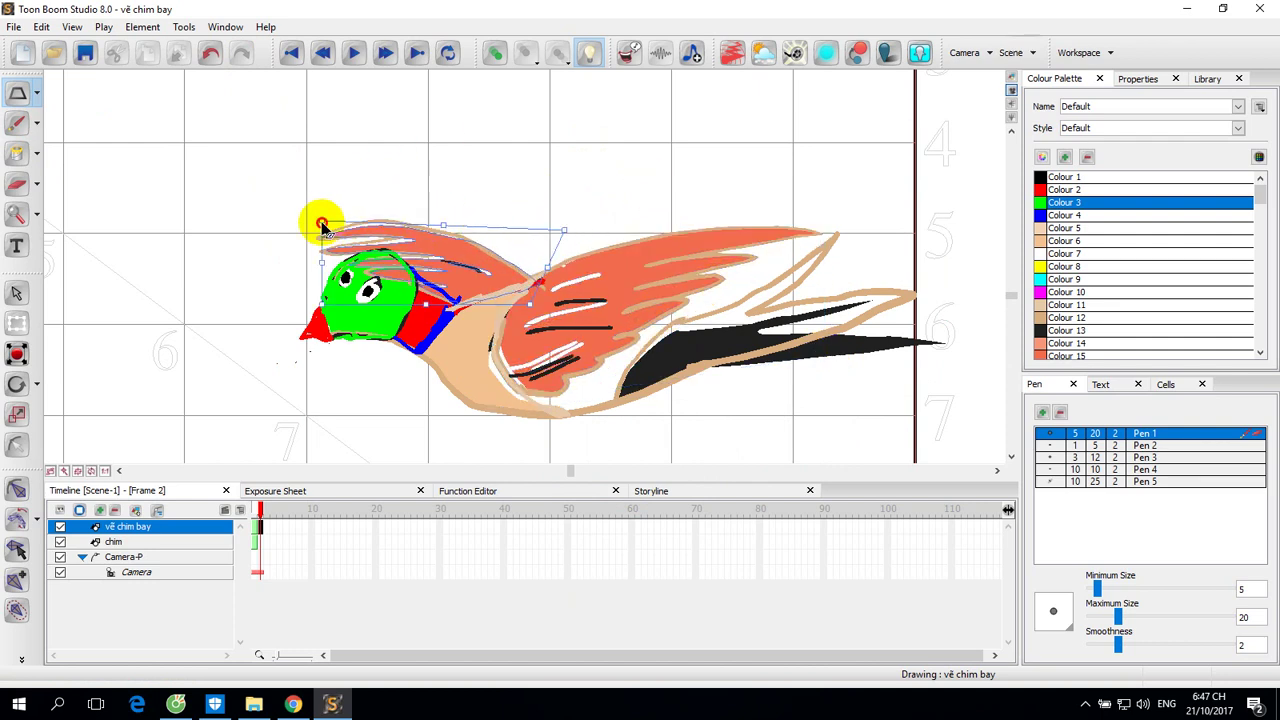
left_click_drag(322, 224, 403, 140)
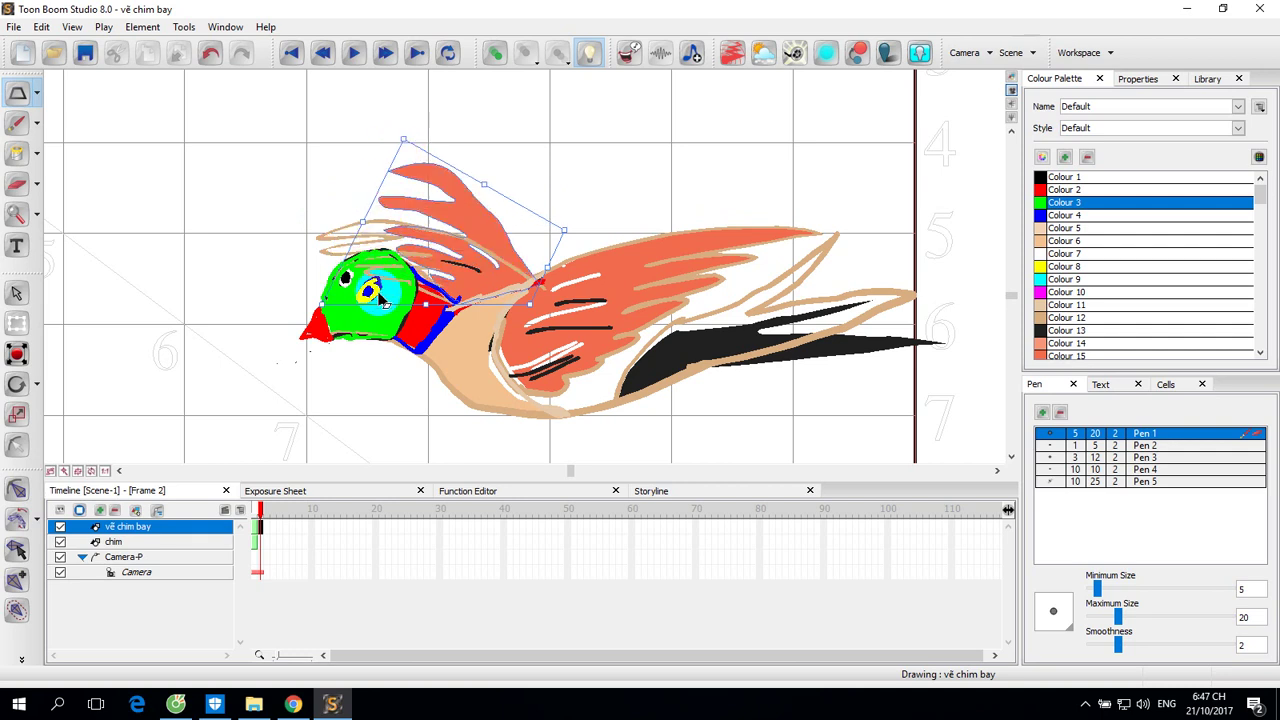
left_click(322, 235)
left_click_drag(313, 219, 399, 151)
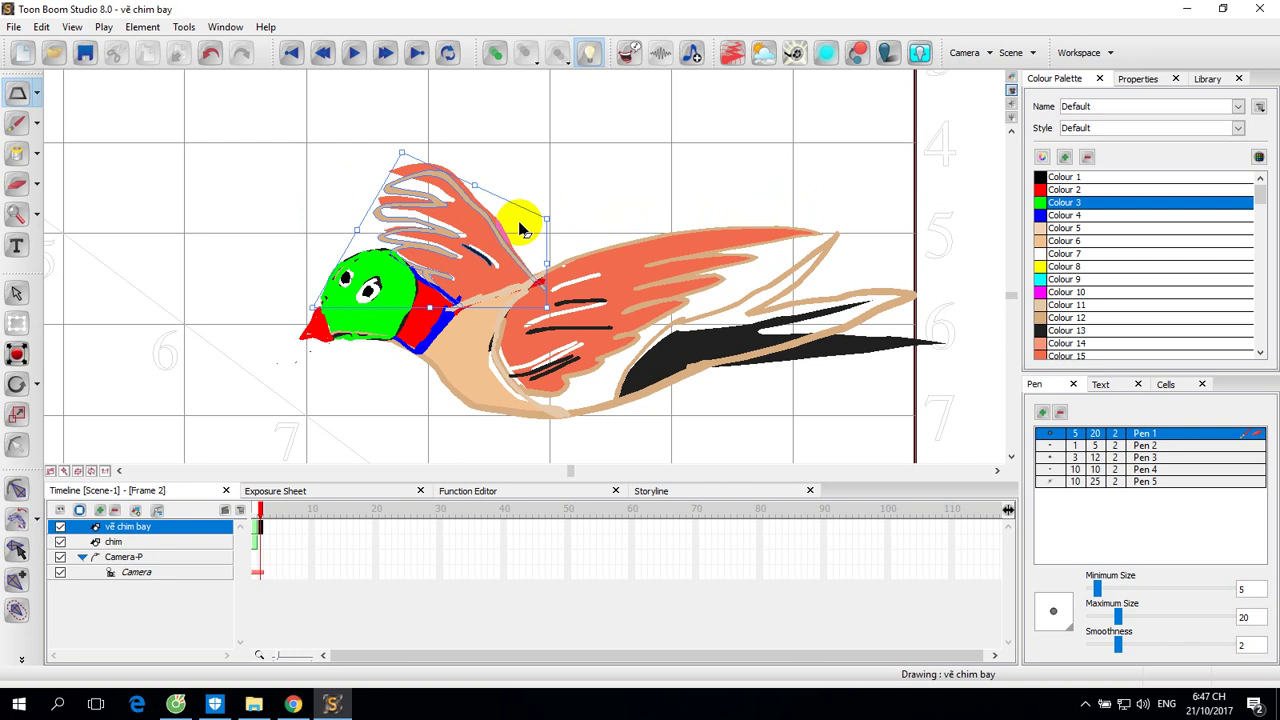
left_click_drag(401, 148, 401, 135)
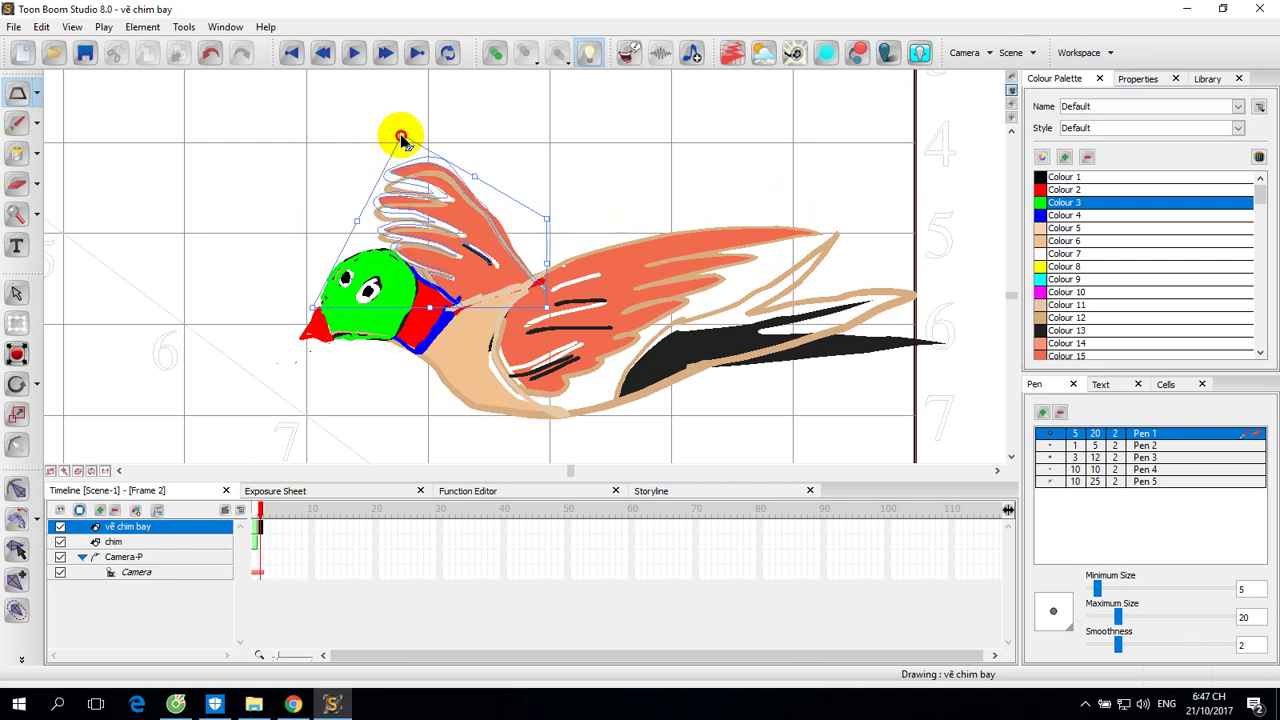
Distort the tail's outline and black fill on frame 2 in perspective, lowering the tips and fitting the fill inside the outline.
left_click(255, 528)
left_click(260, 530)
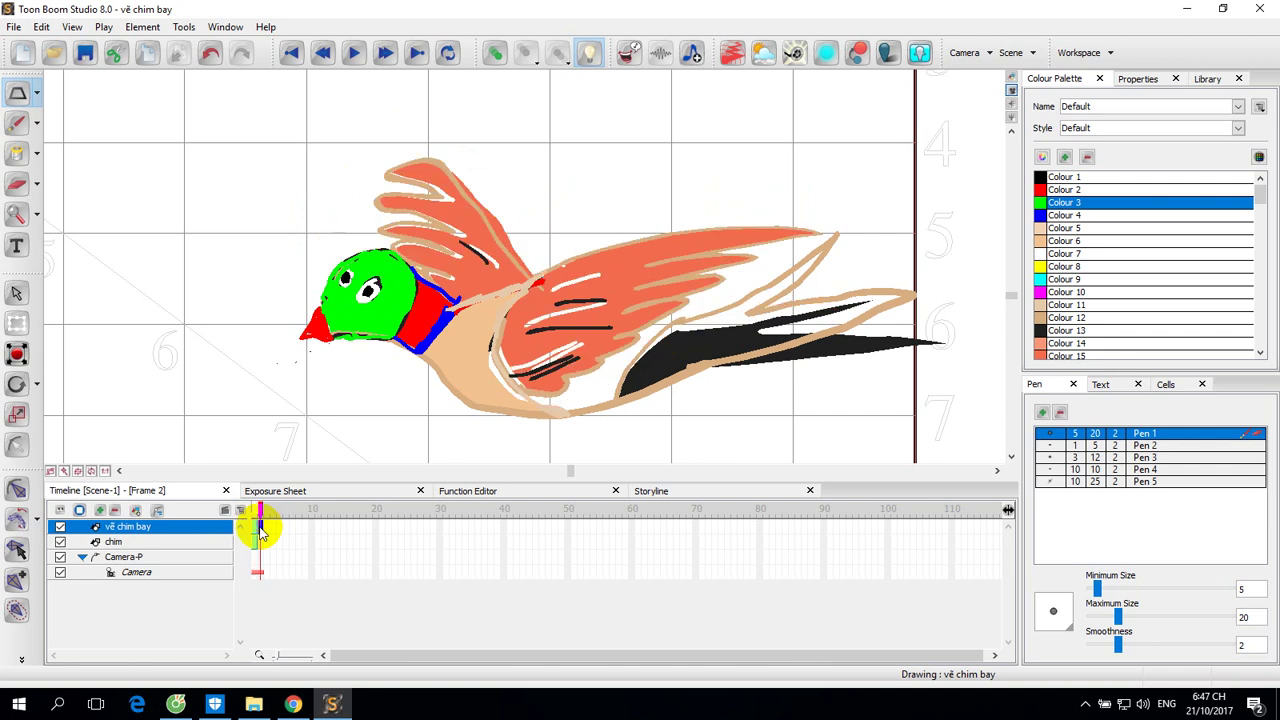
left_click(254, 533)
left_click(261, 536)
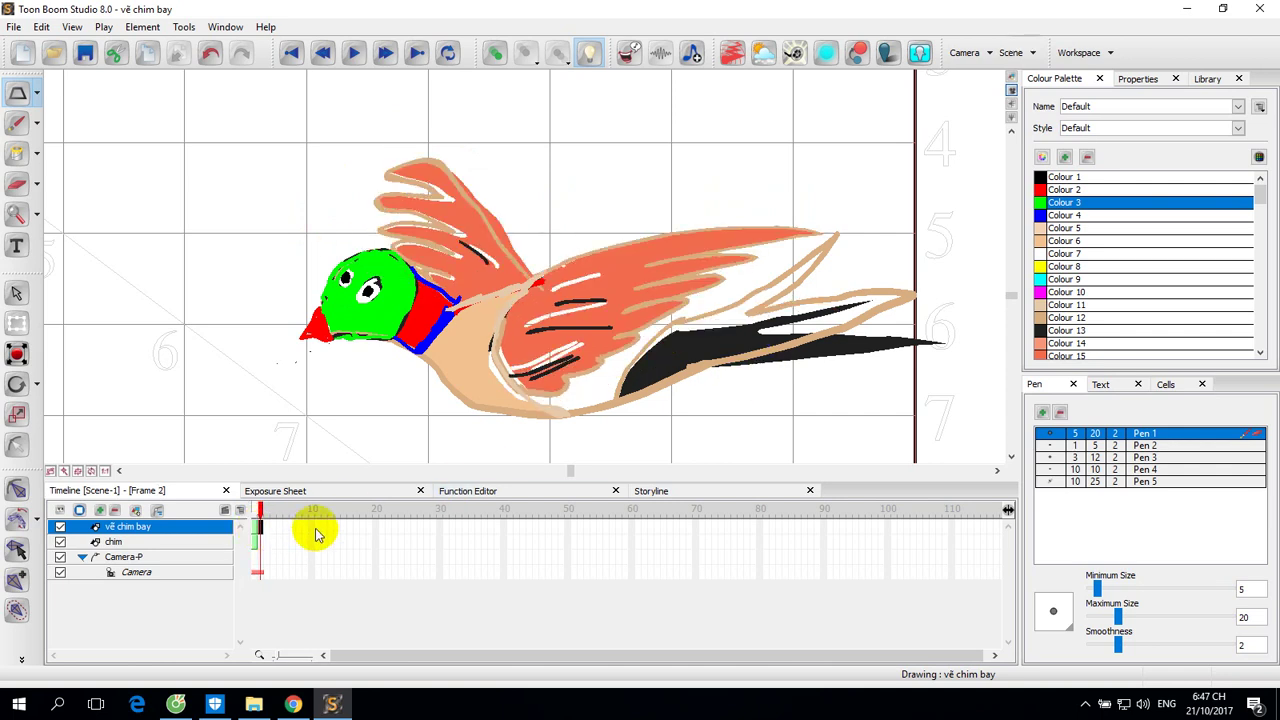
left_click_drag(858, 325, 905, 298)
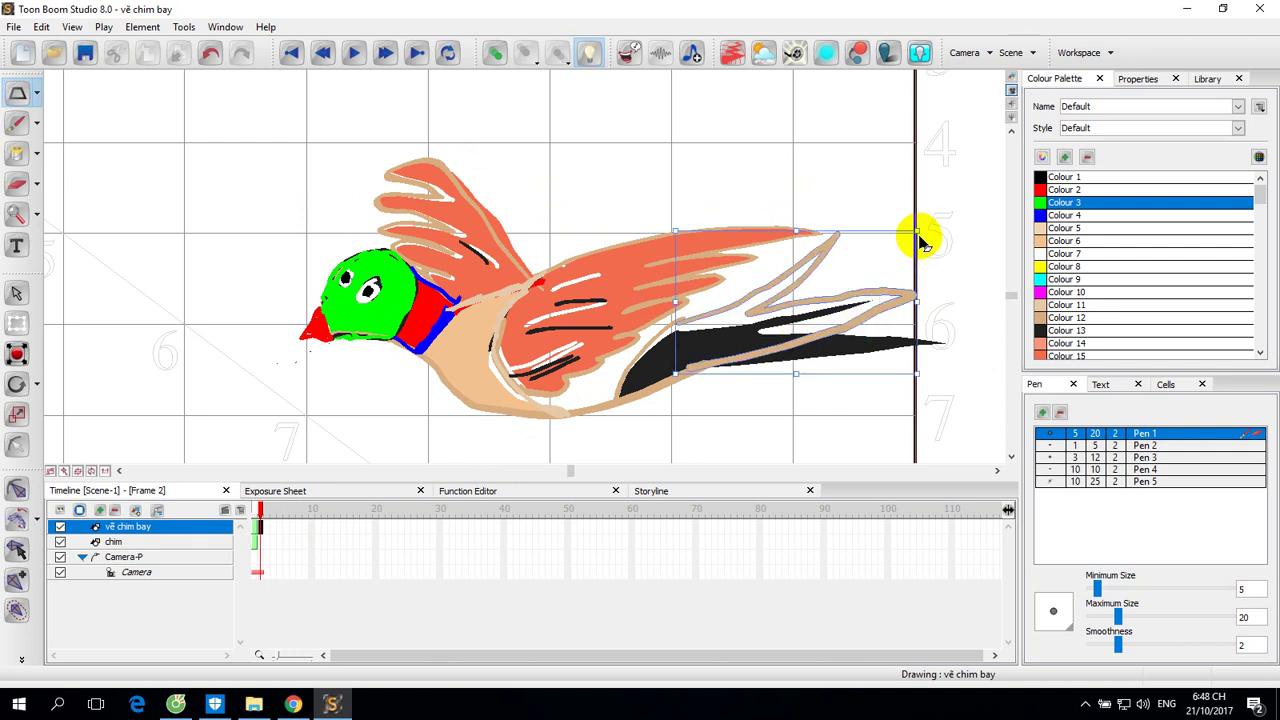
left_click_drag(918, 233, 937, 303)
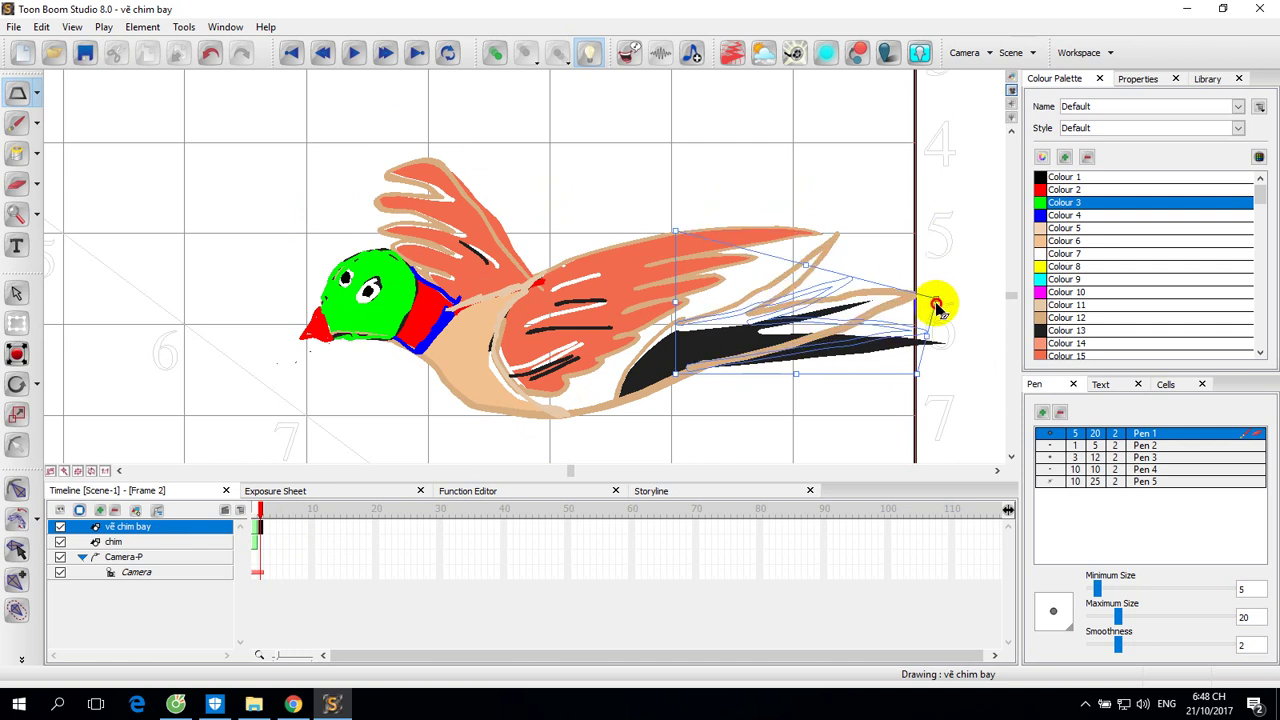
left_click(853, 306)
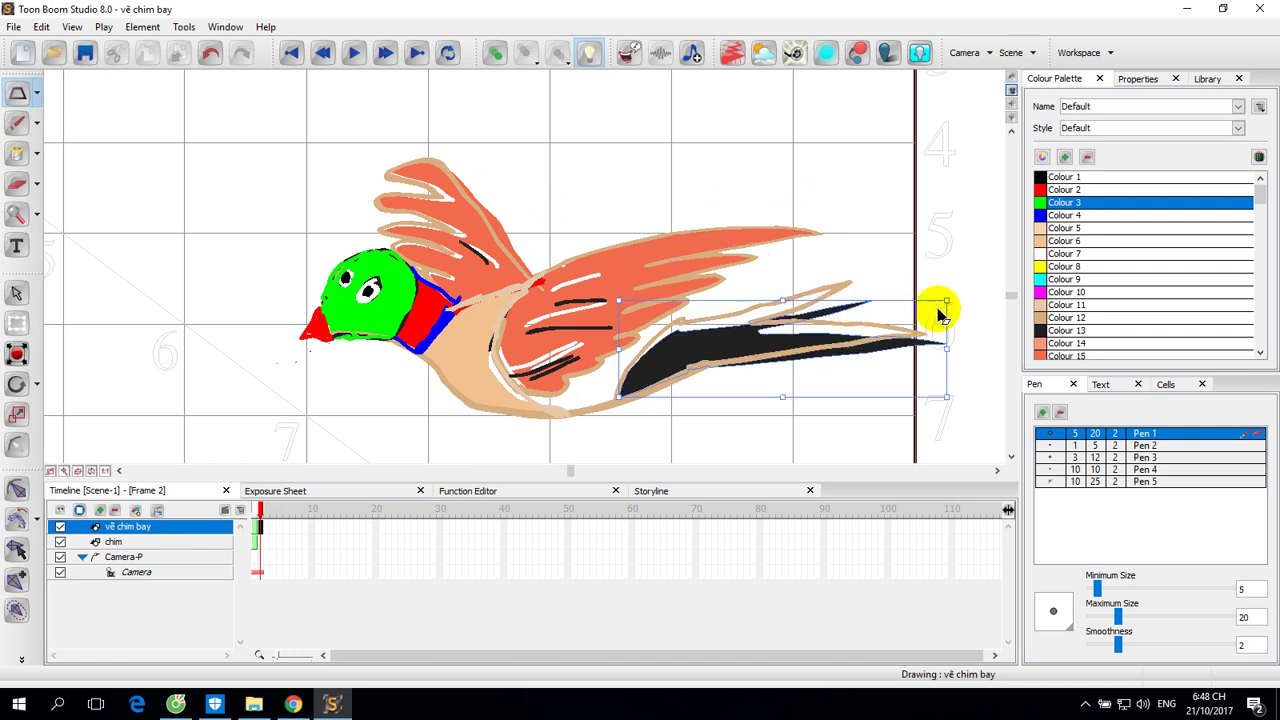
left_click_drag(942, 303, 905, 281)
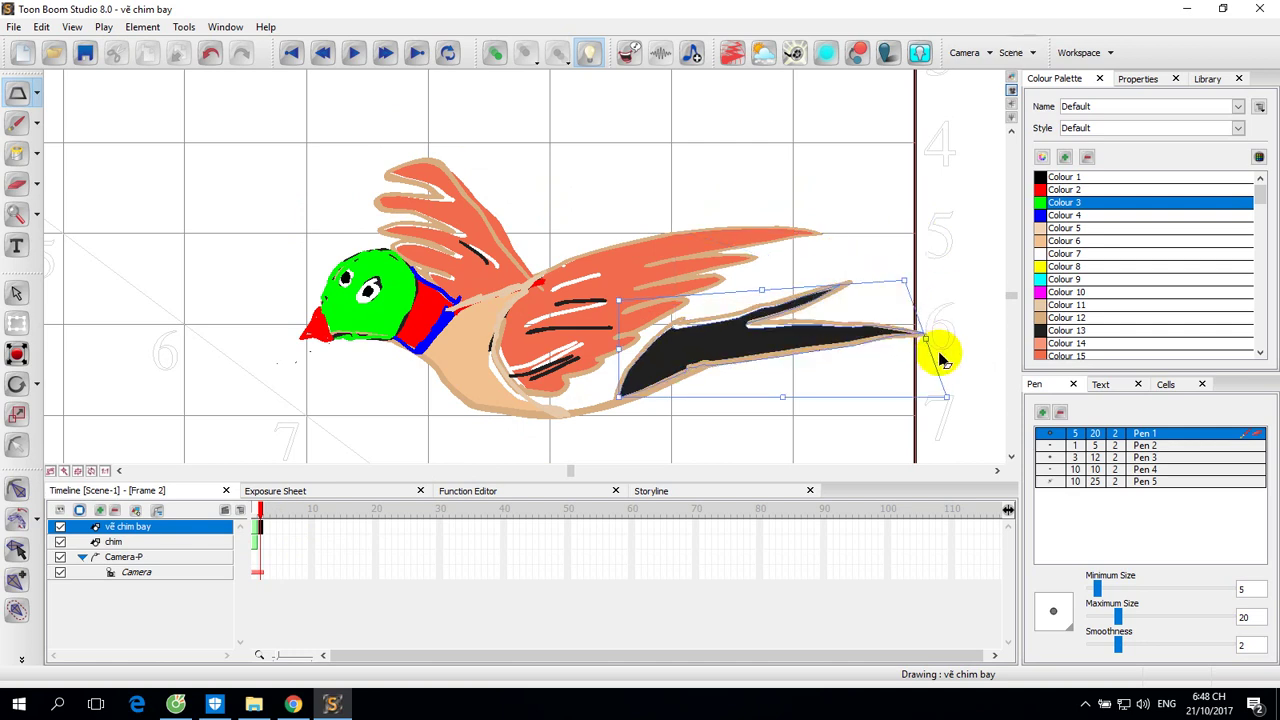
left_click(694, 457)
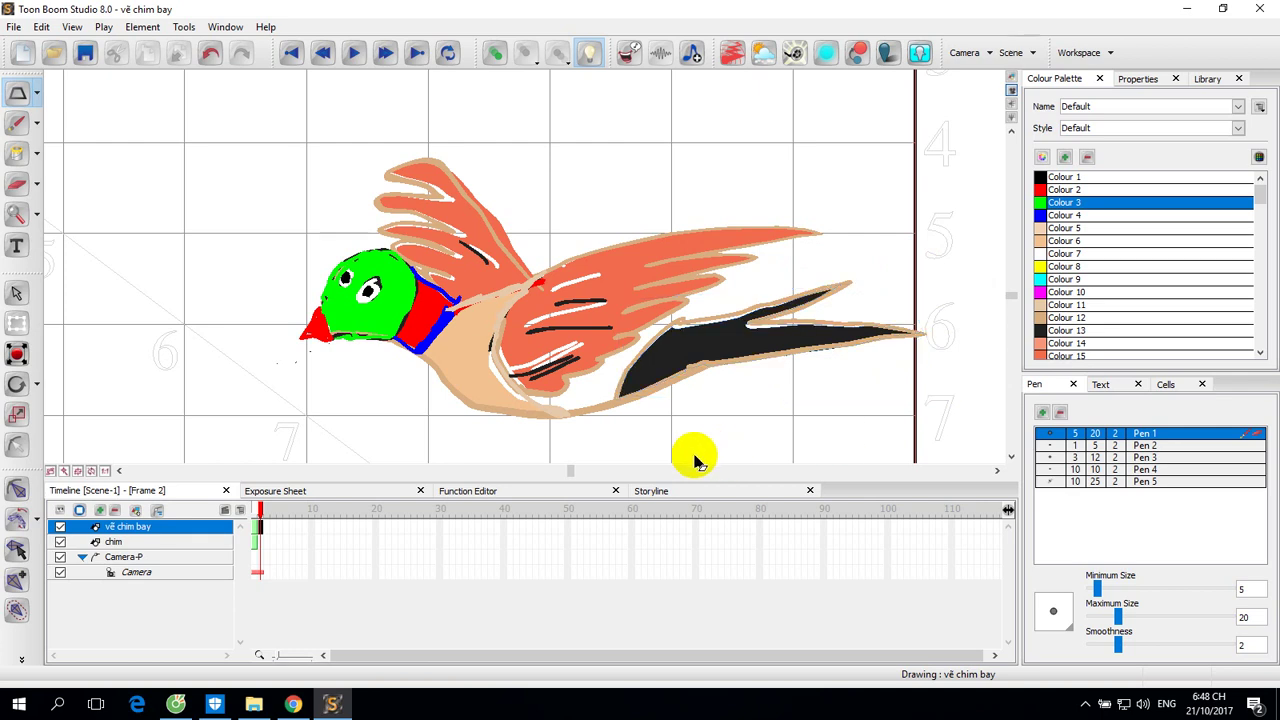
Reshape the beak and head pieces on frame 2 in perspective, shifting the beak slightly forward, and compare the pose with frame 1.
left_click(367, 327)
left_click(317, 338)
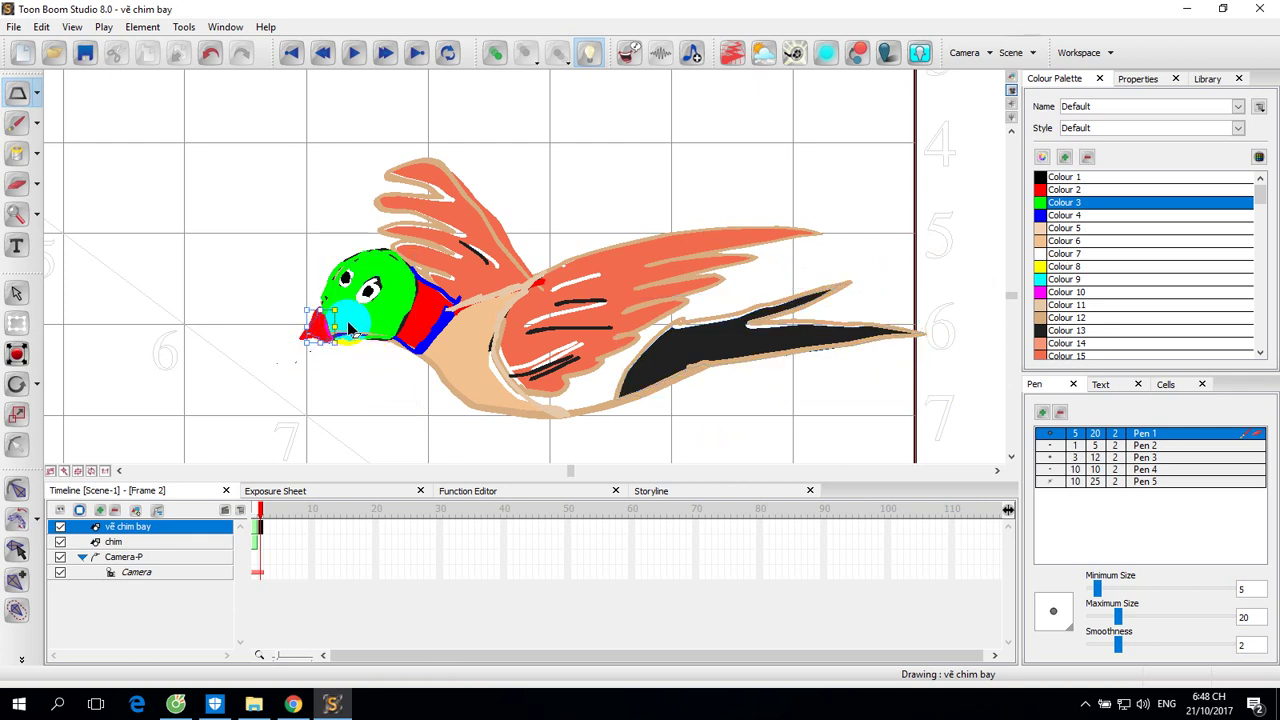
left_click(271, 263)
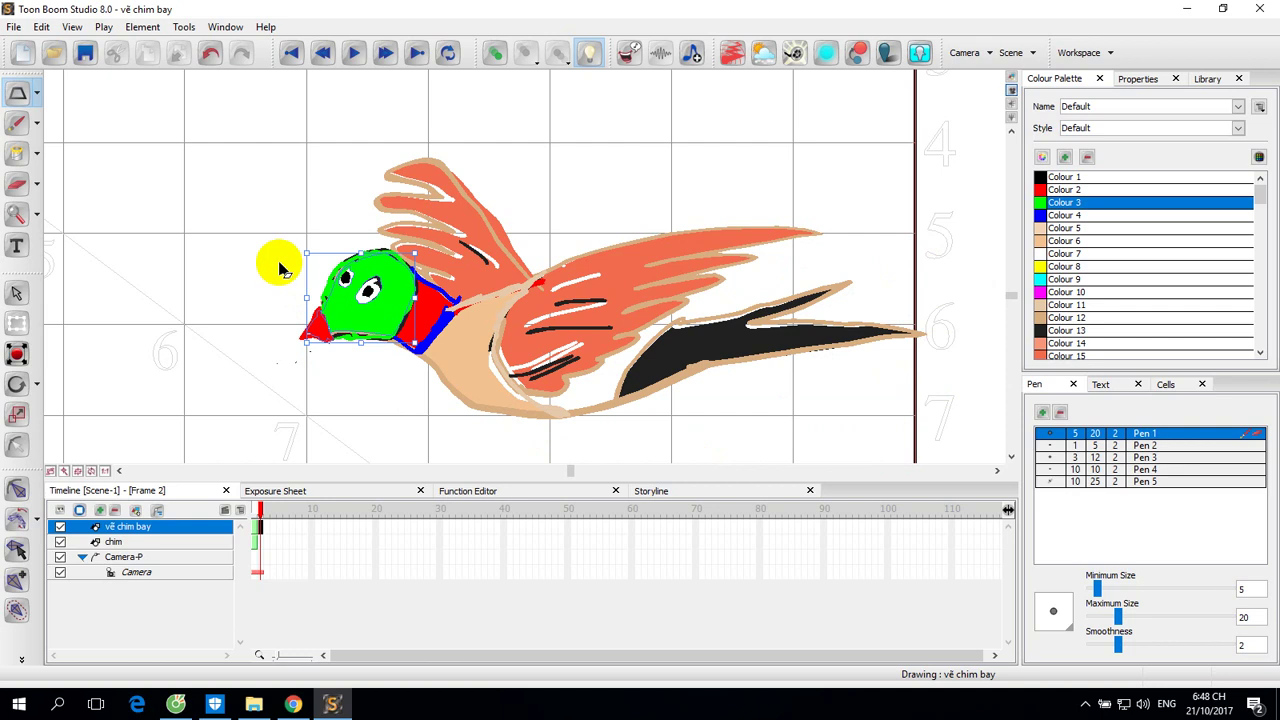
left_click(315, 326)
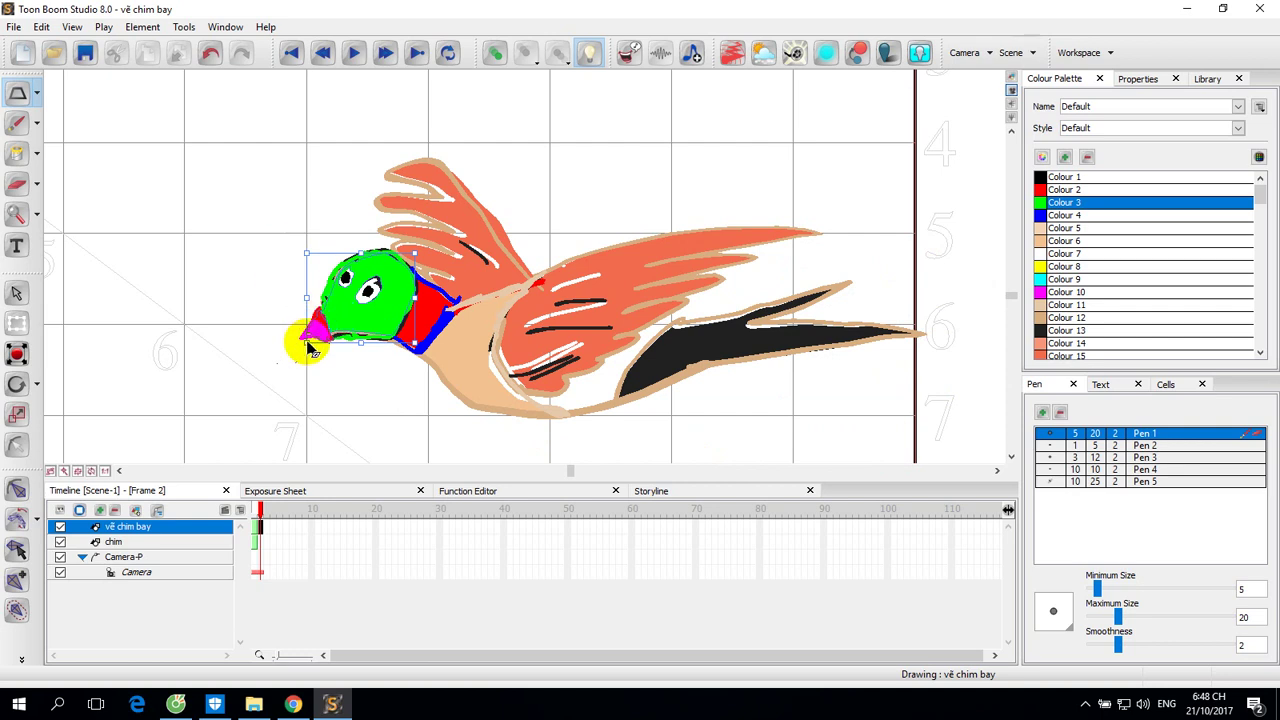
left_click(310, 340)
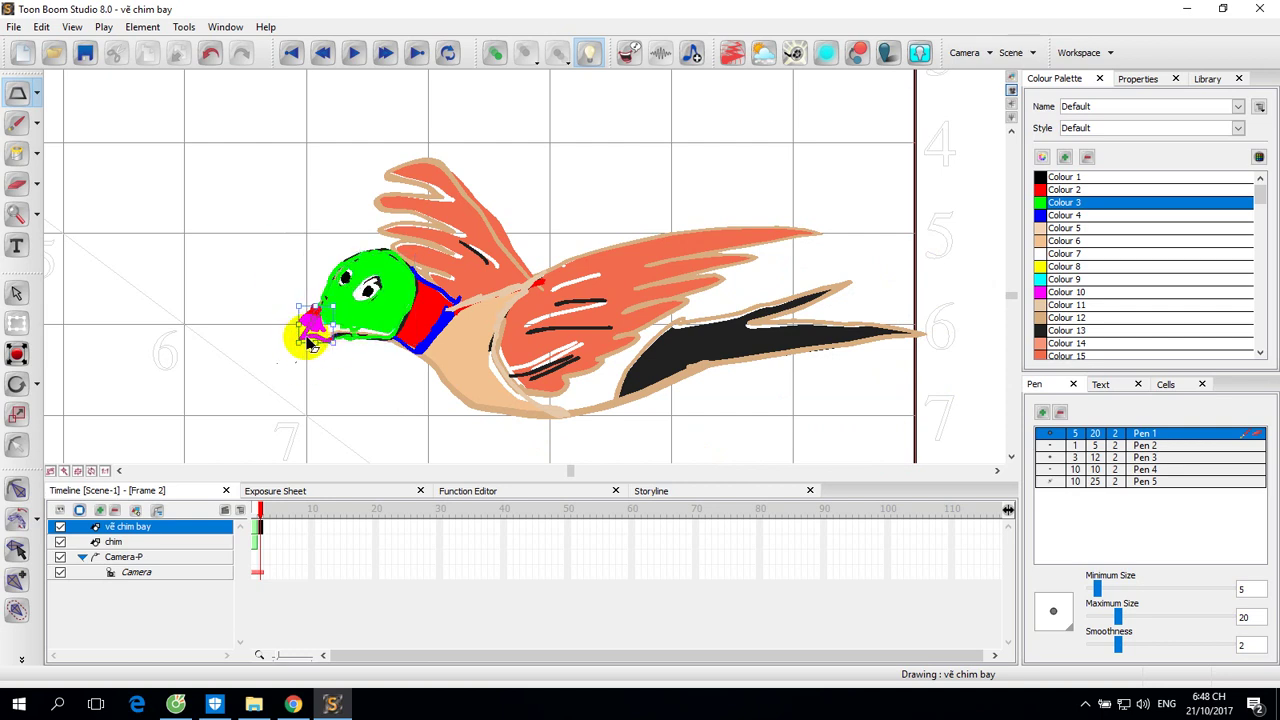
left_click(325, 345)
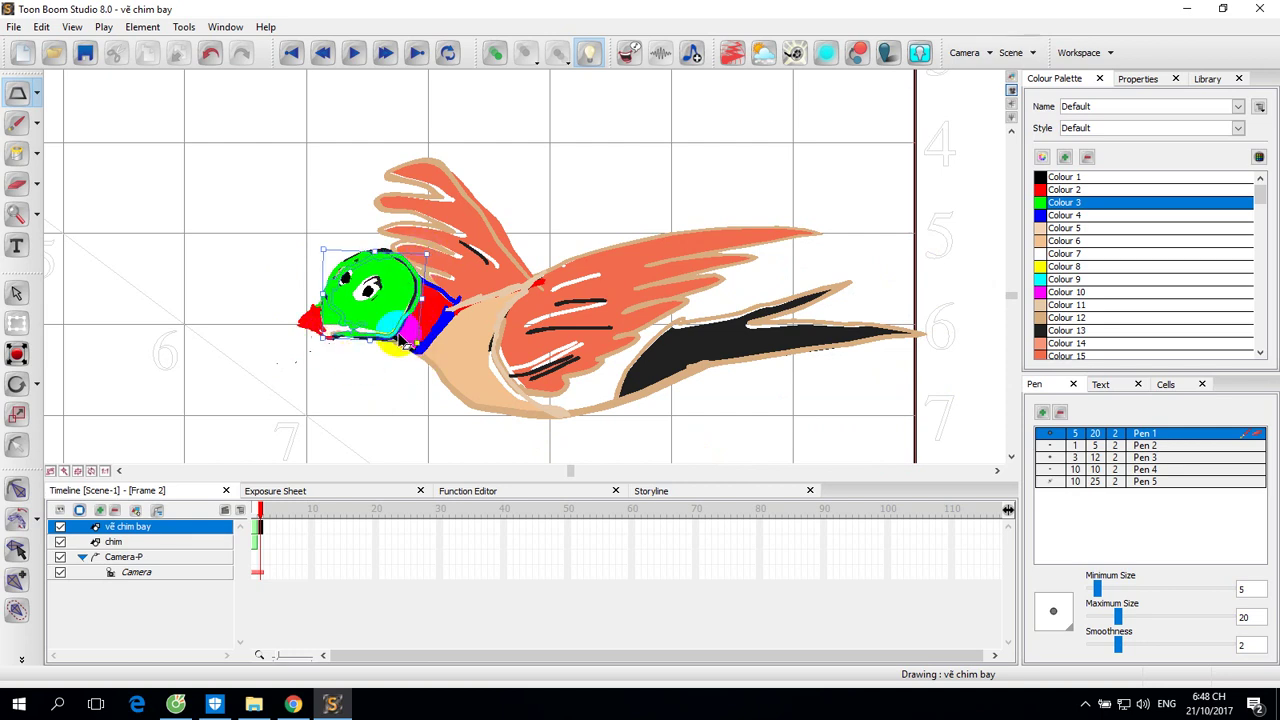
left_click(357, 366)
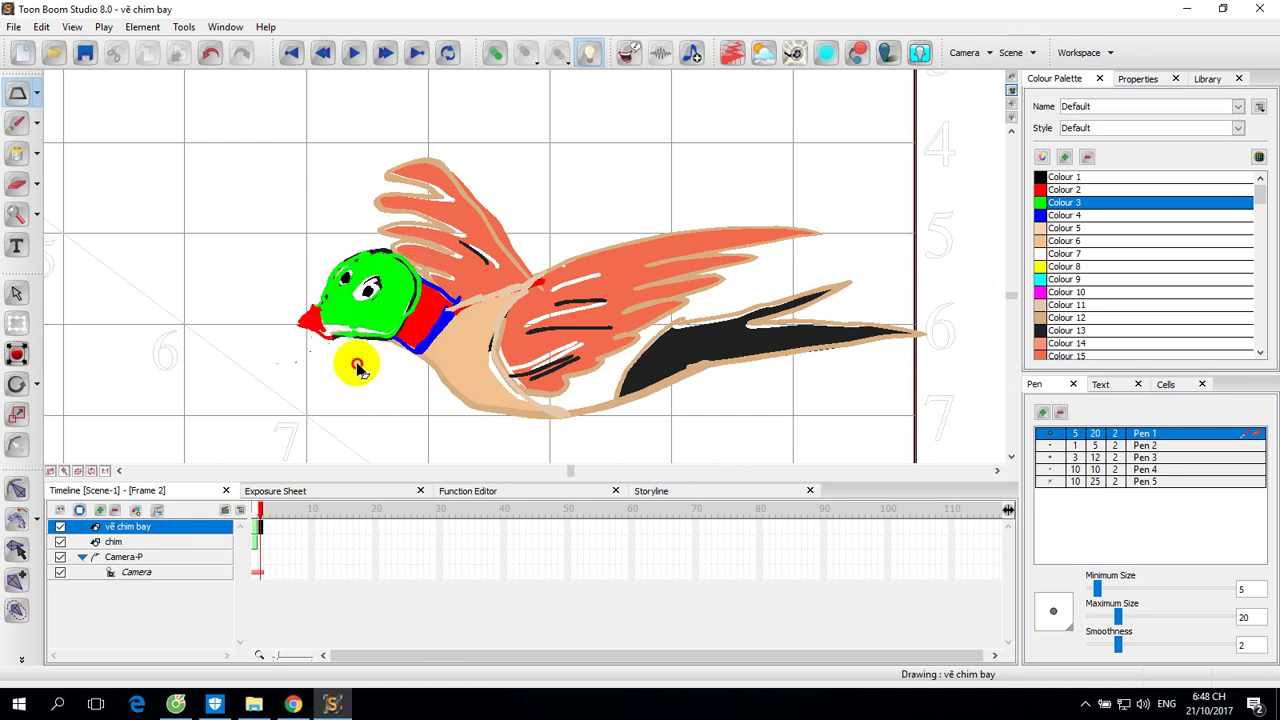
left_click(255, 536)
left_click(262, 536)
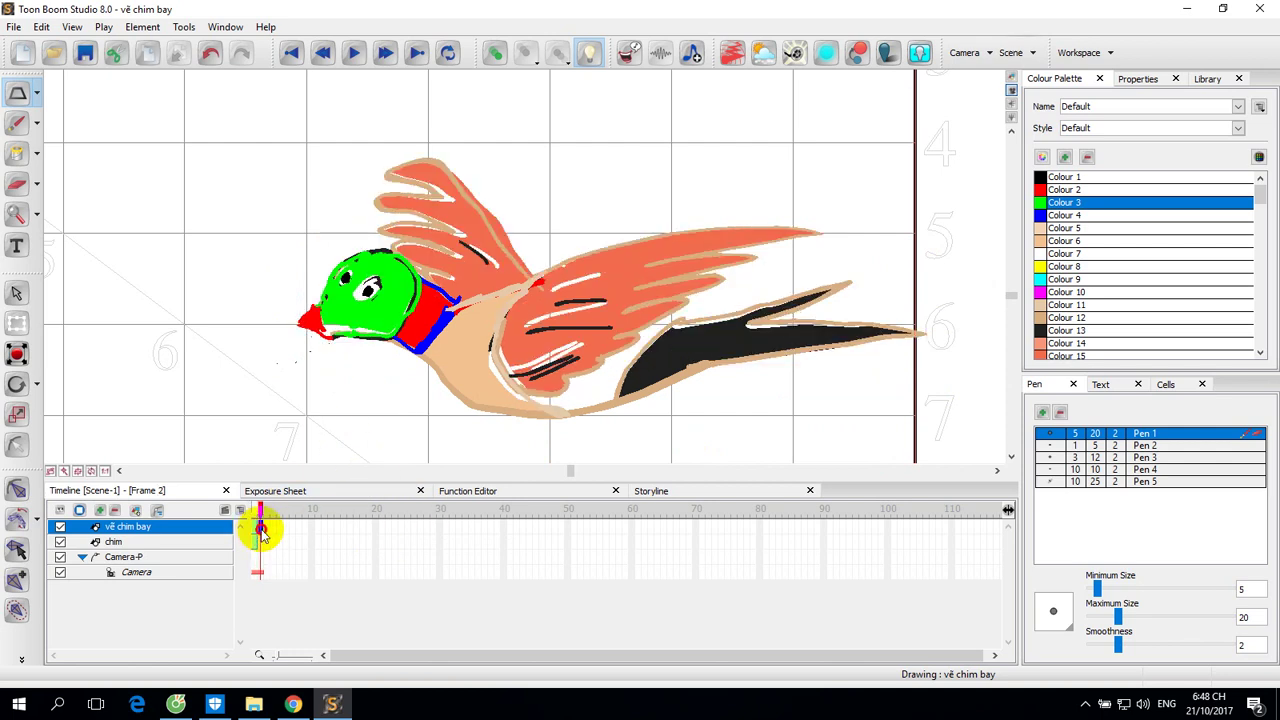
Insert 1 named cell at frame 3 of the vẽ chim bay element.
left_click(265, 533)
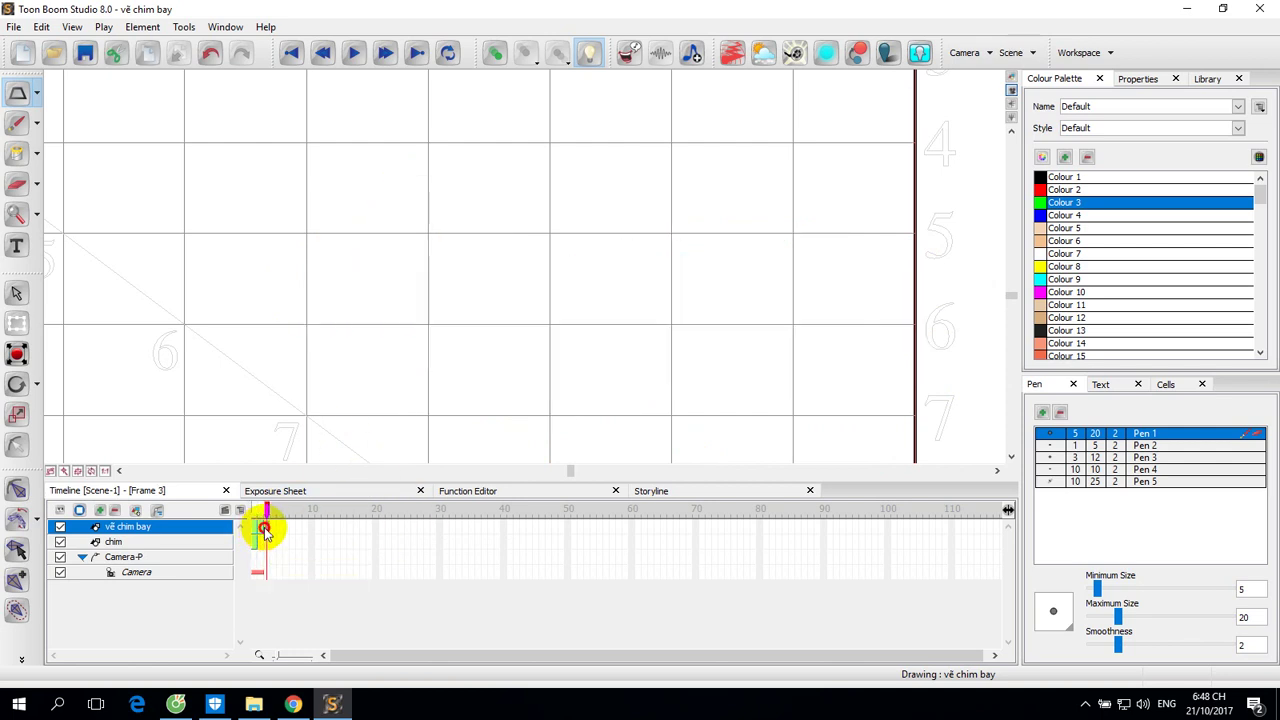
right_click(498, 204)
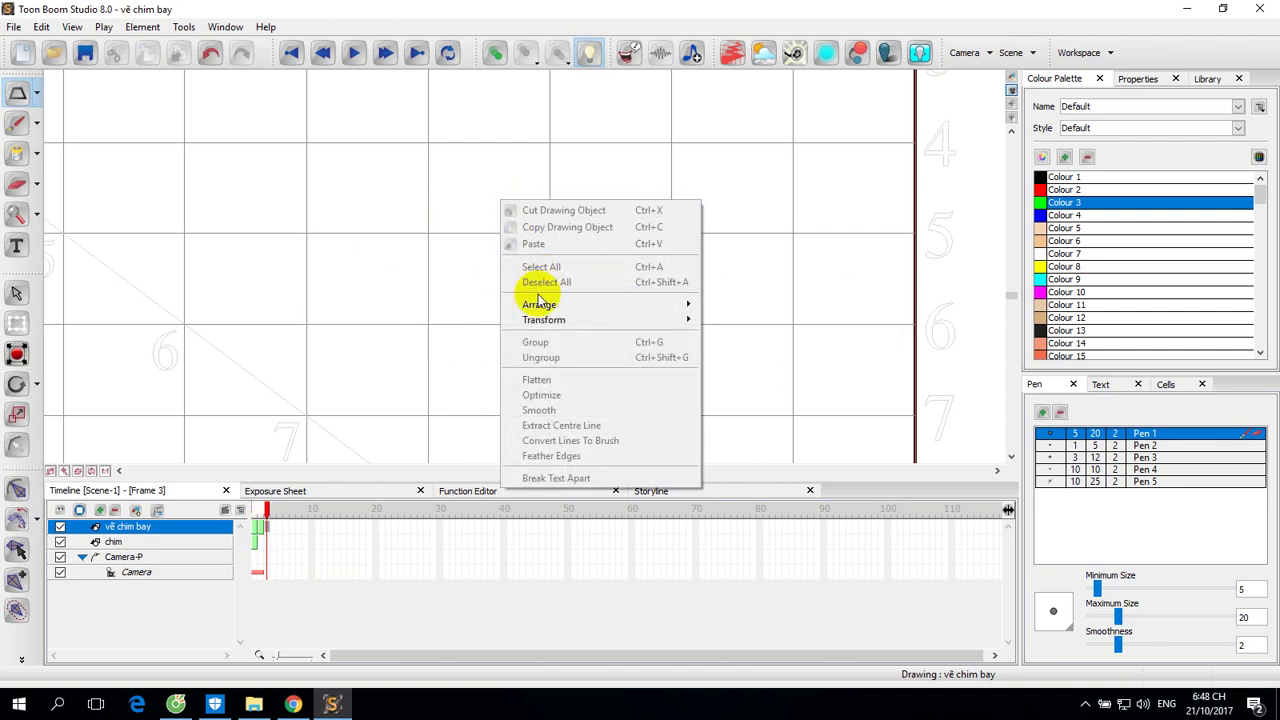
right_click(264, 524)
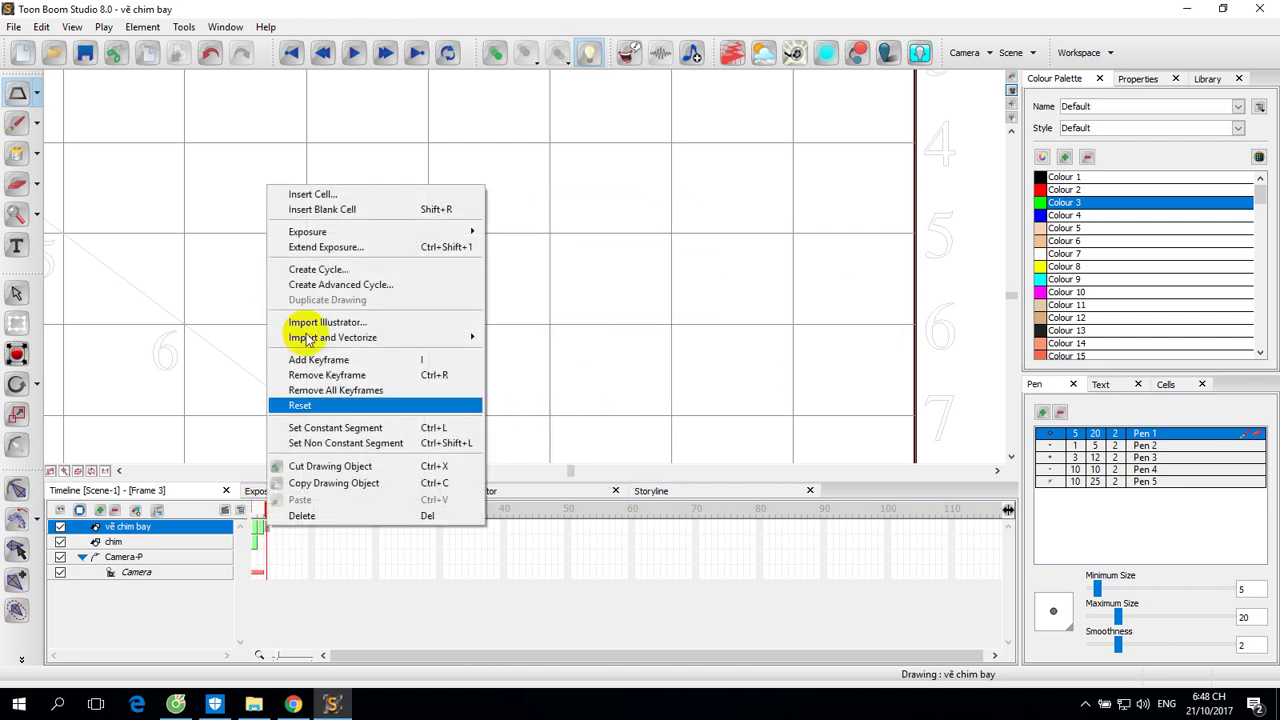
left_click(320, 194)
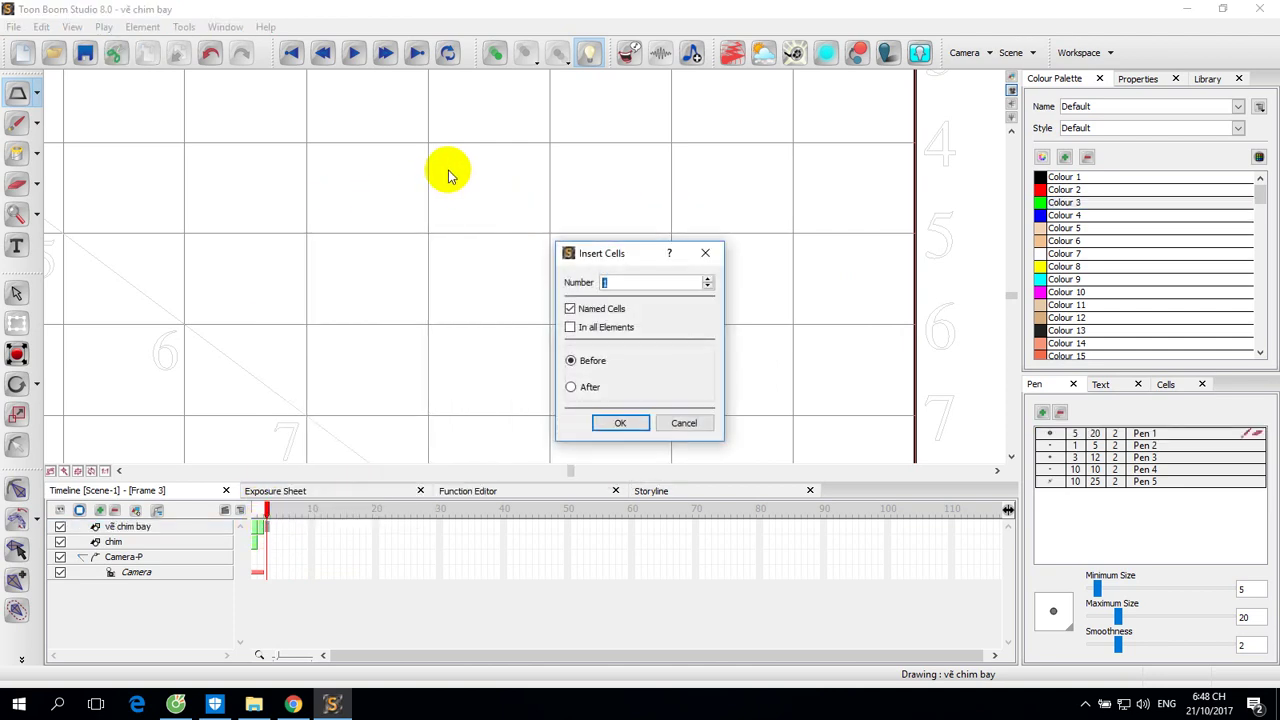
left_click(617, 424)
right_click(500, 172)
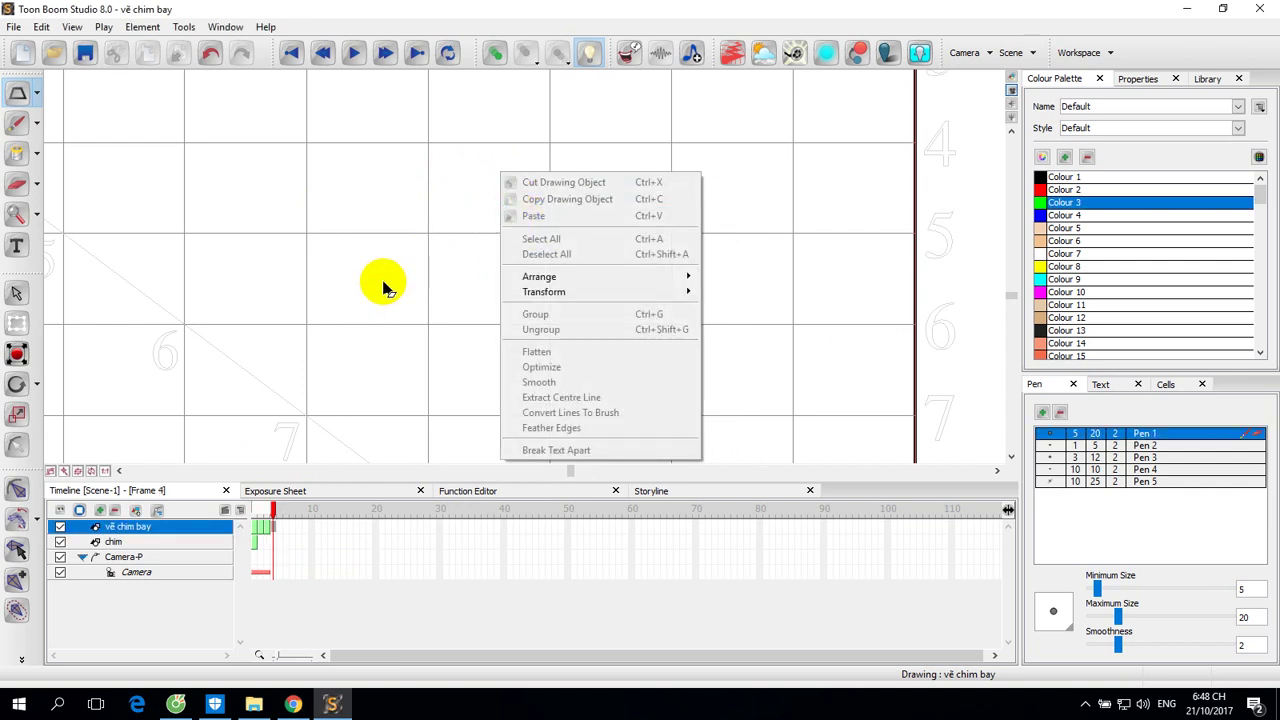
Copy the whole bird from frame 1 and paste it into the new cell at frame 3.
left_click(256, 528)
mouse_move(249, 172)
left_mouse_down()
mouse_move(409, 277)
mouse_move(962, 478)
left_mouse_up()
right_click(617, 322)
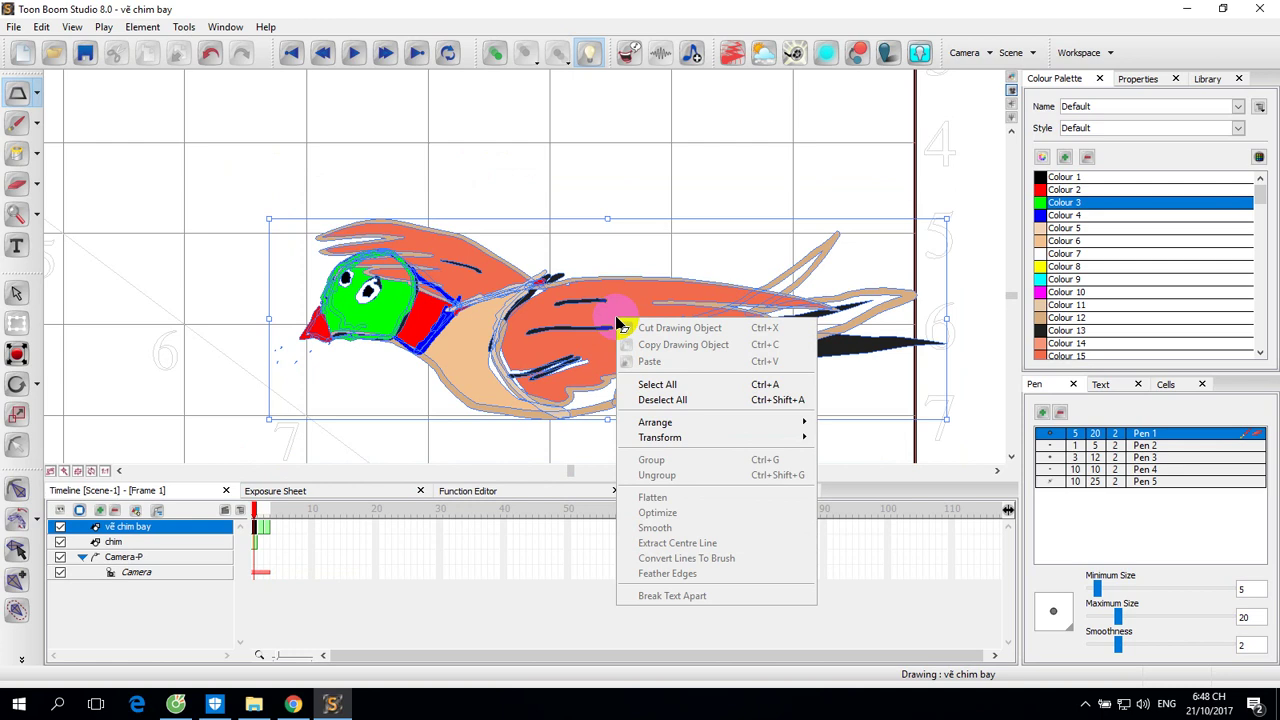
left_click(38, 96)
left_click(63, 89)
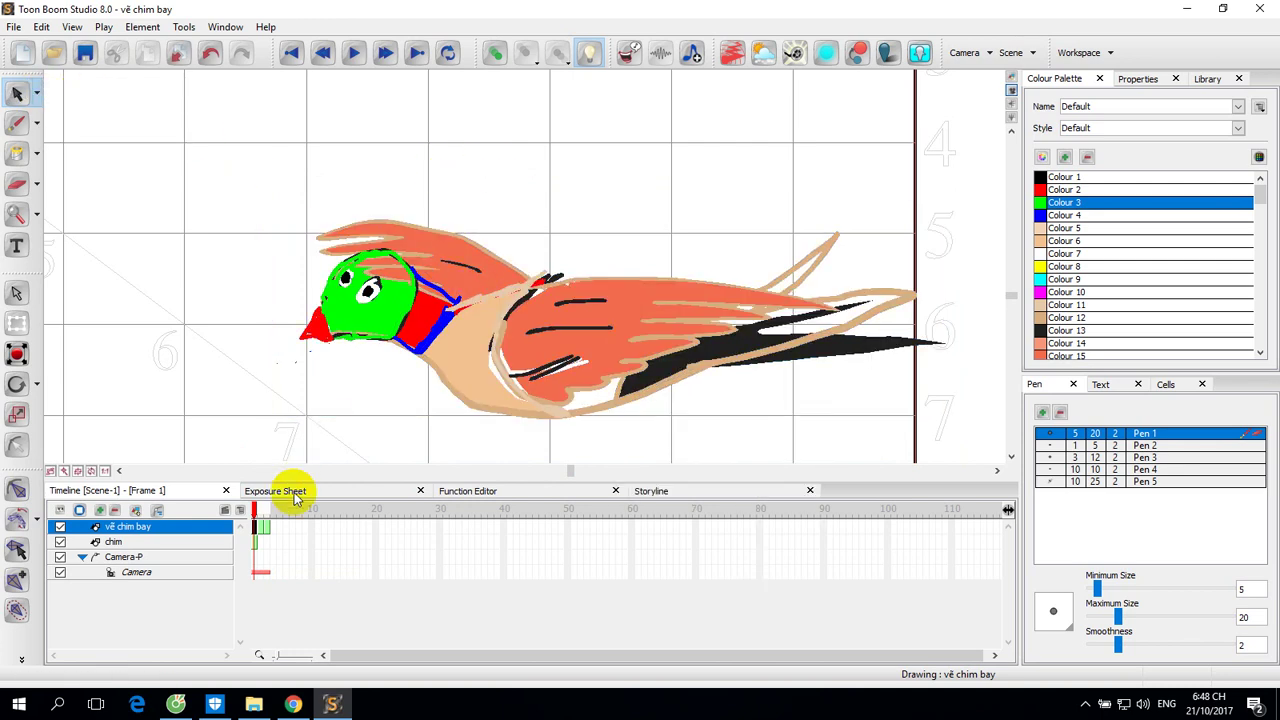
left_click(267, 540)
right_click(470, 182)
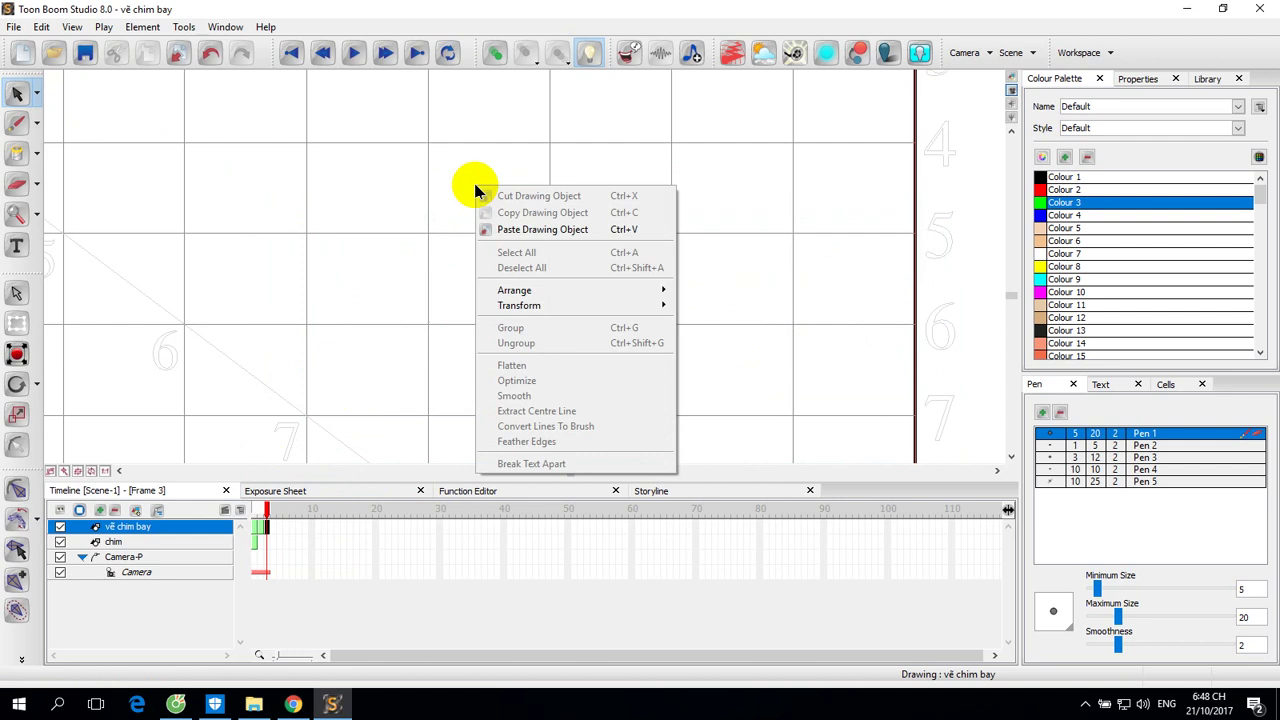
left_click(502, 230)
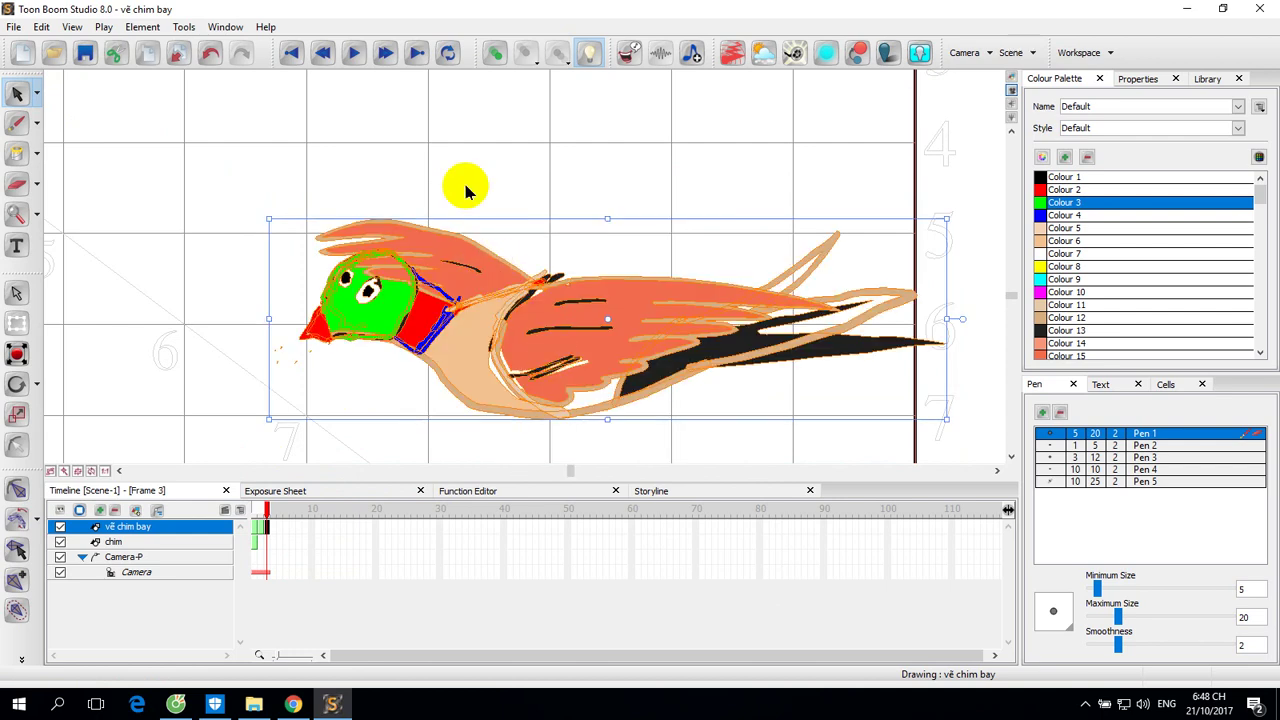
Turn on onion skinning for the neighbouring drawings and ungroup the pasted bird on frame 3.
left_click(493, 52)
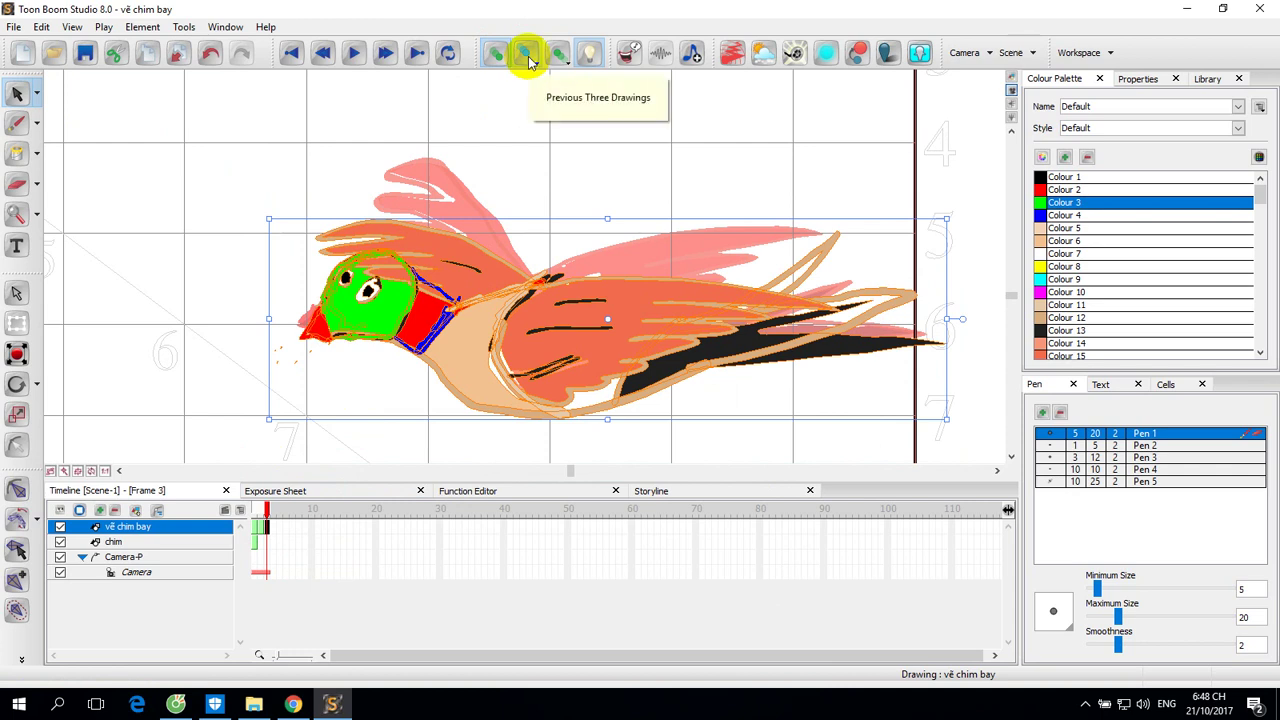
left_click(36, 96)
right_click(533, 325)
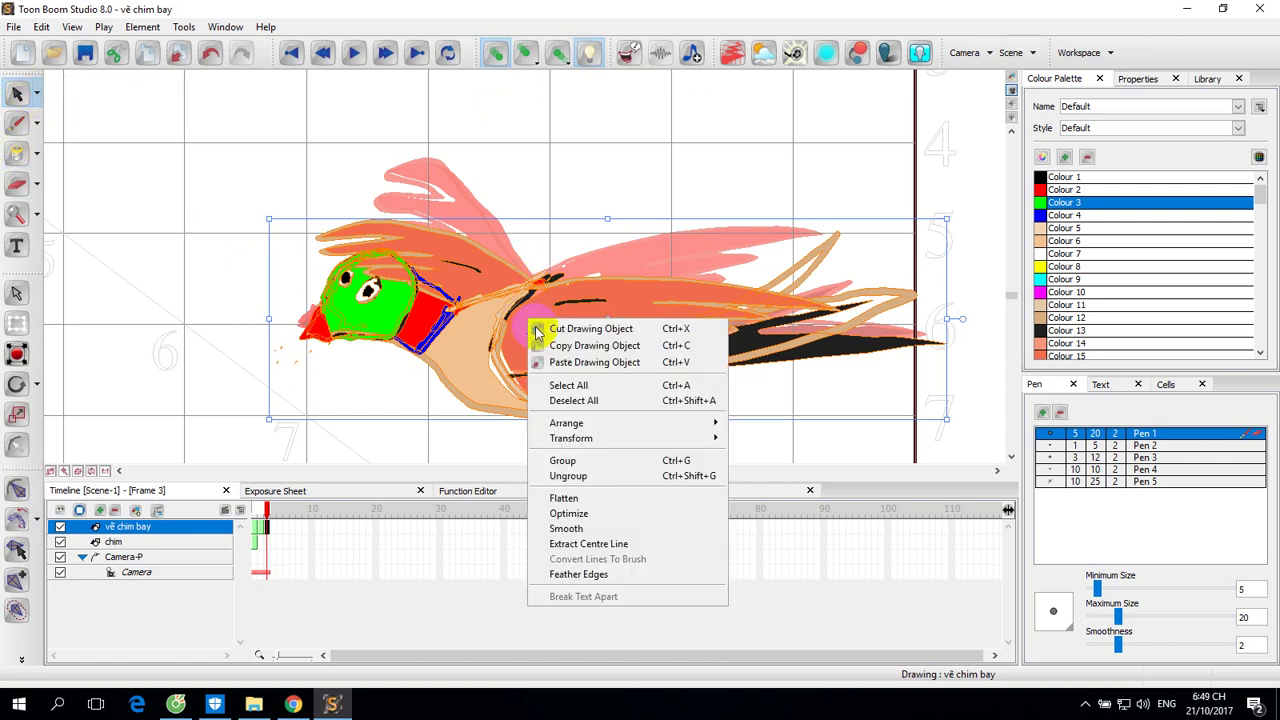
left_click(562, 476)
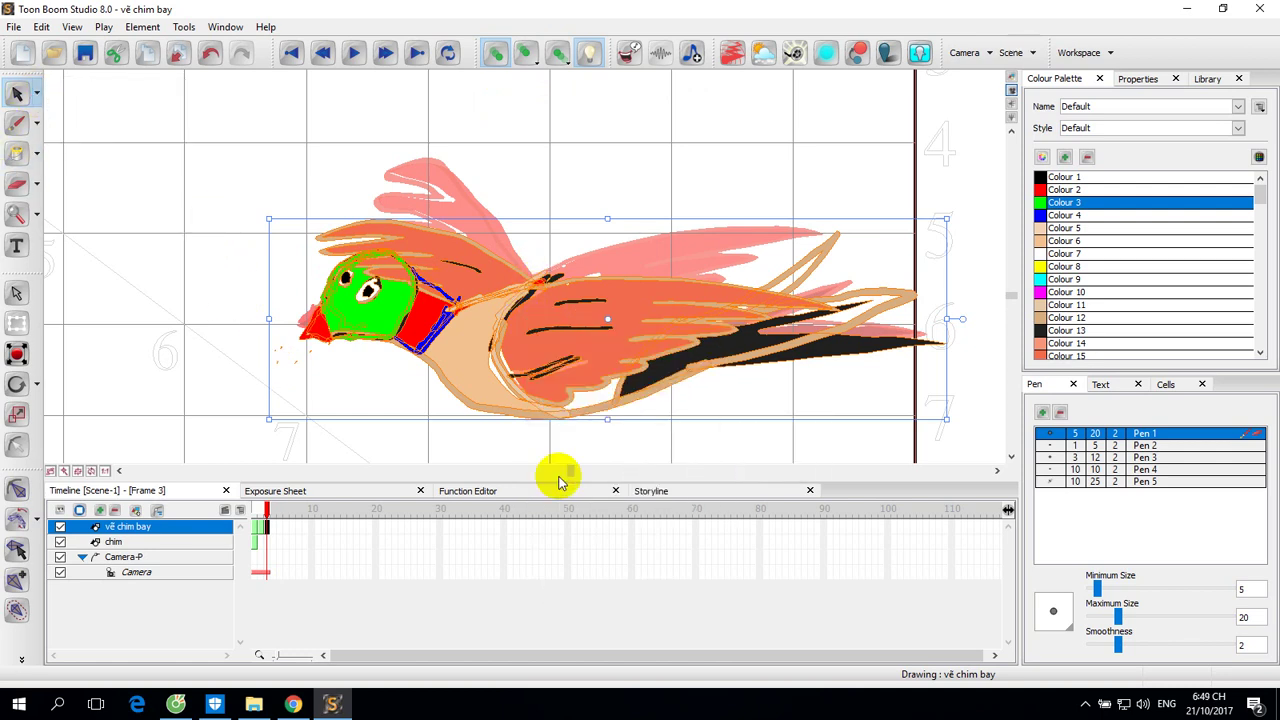
Select the head pieces on frame 3 with the Perspective tool and stretch the top of the head upward.
left_click(36, 96)
left_click(85, 123)
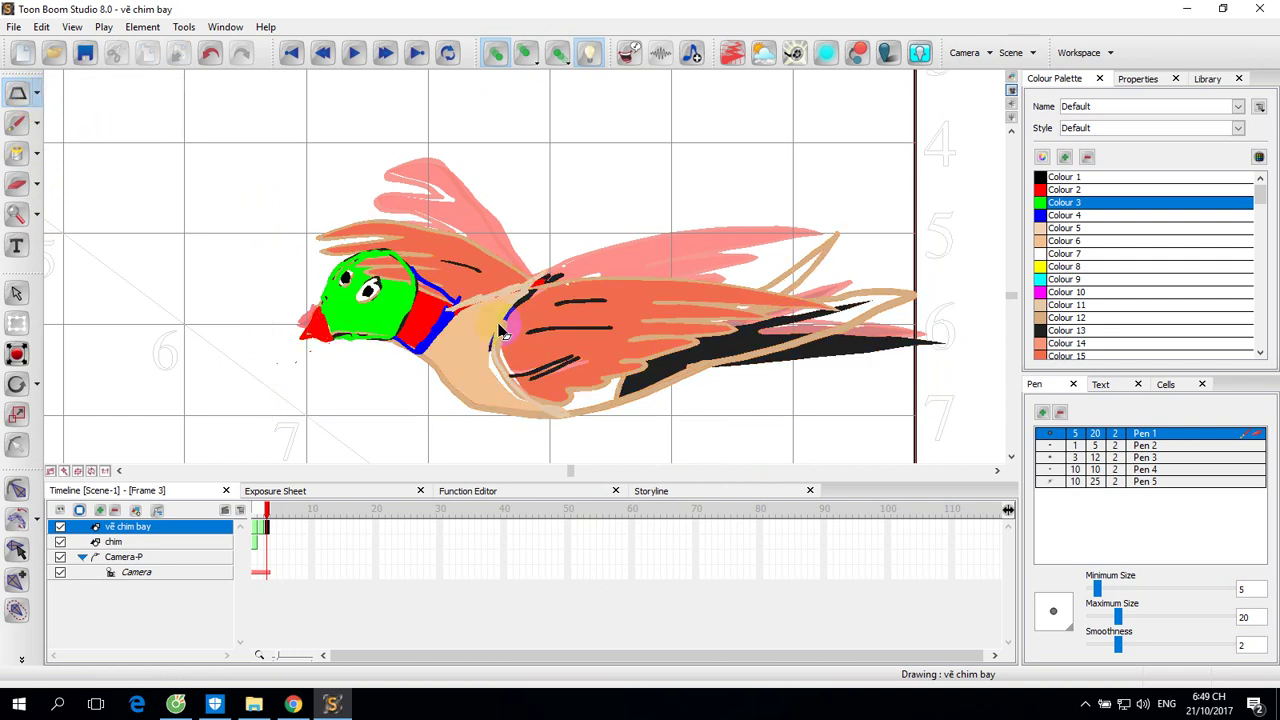
left_click(565, 323)
left_click(623, 314)
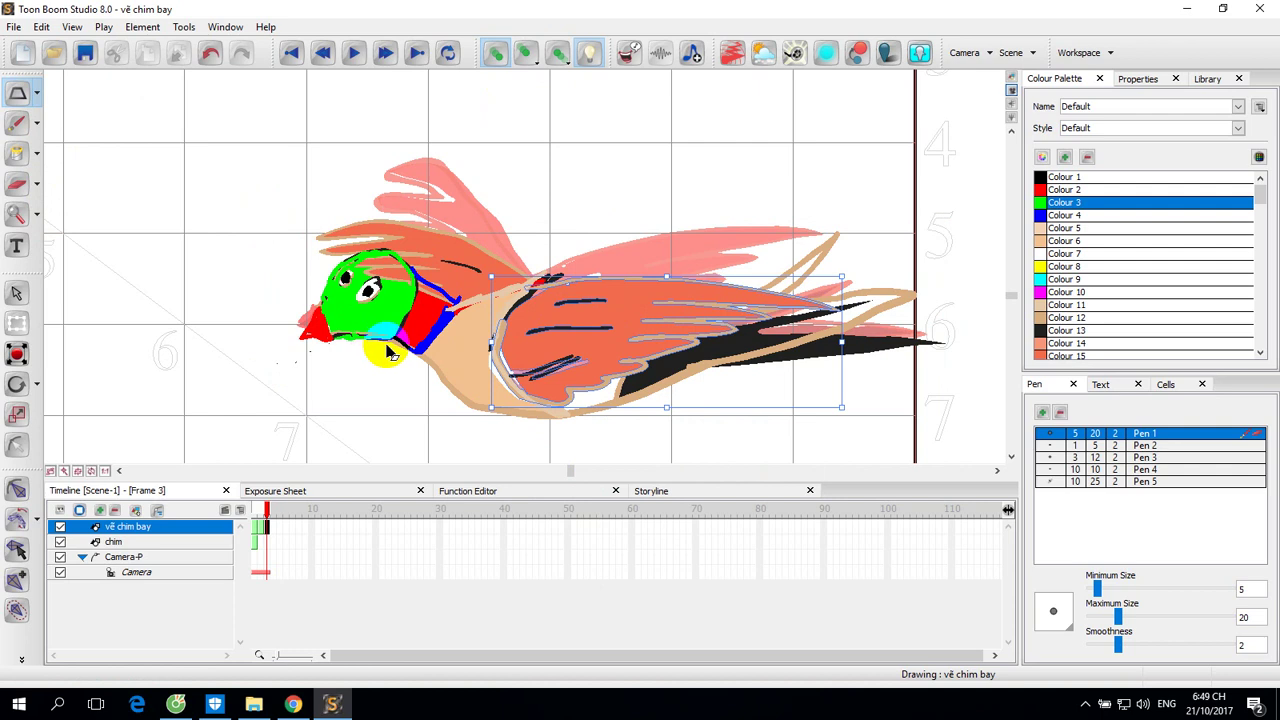
left_click(452, 359)
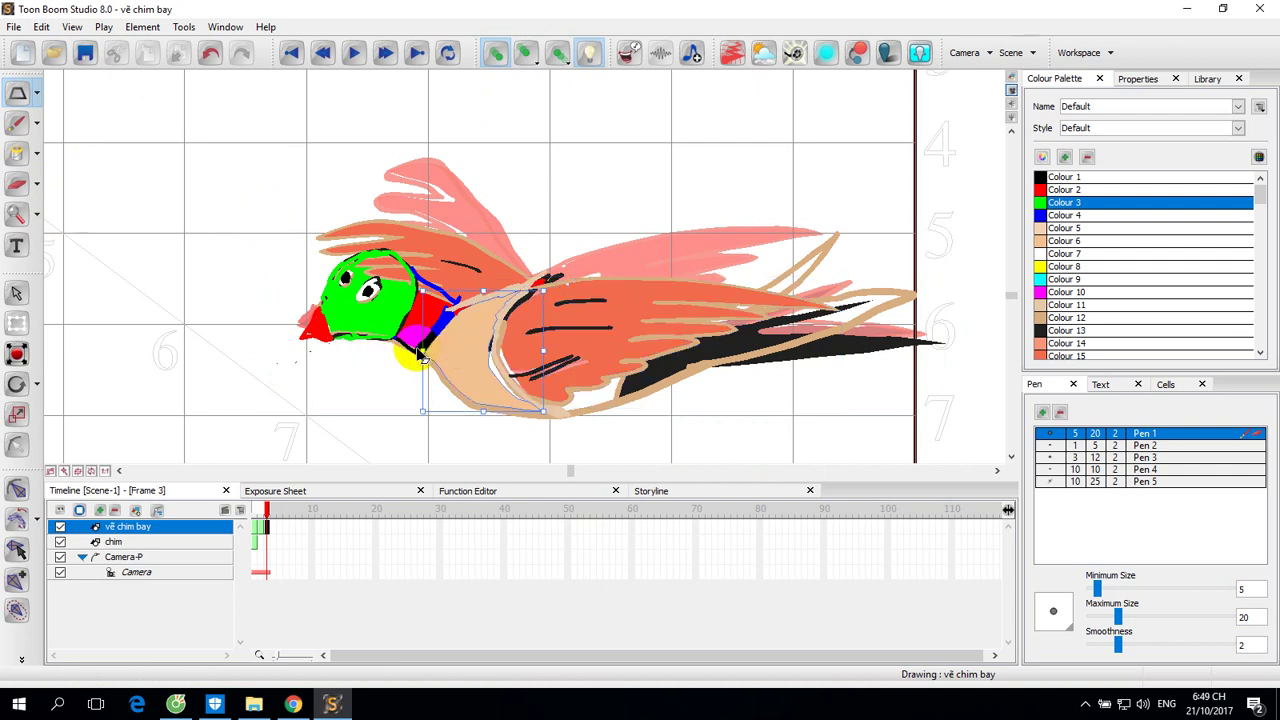
left_click_drag(418, 345, 322, 312)
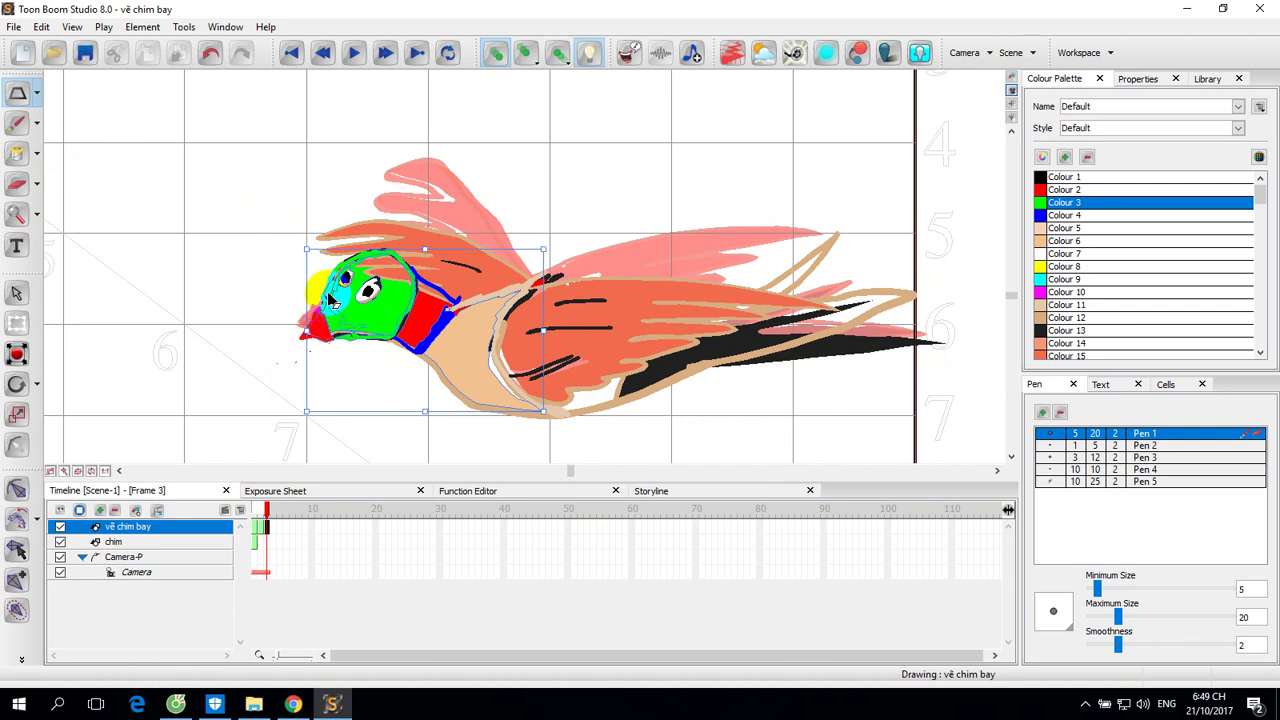
mouse_move(332, 304)
left_mouse_down()
mouse_move(382, 298)
mouse_move(346, 289)
left_mouse_up()
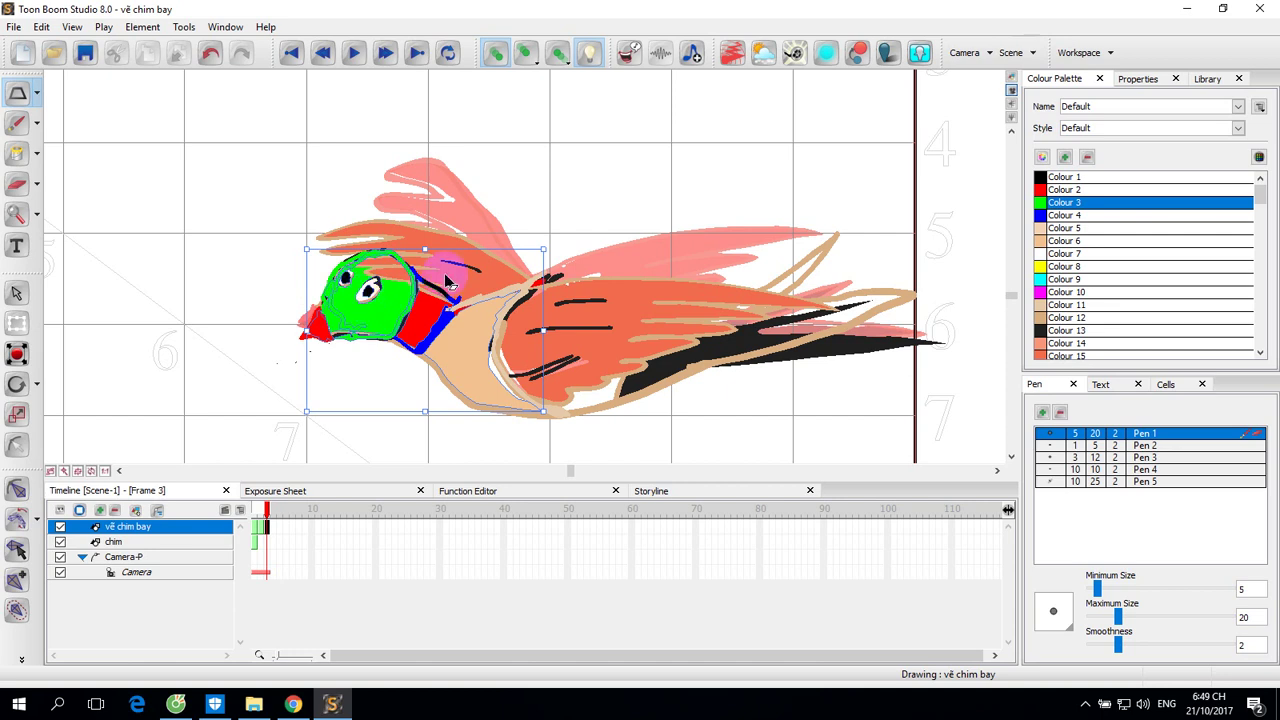
left_click_drag(548, 250, 555, 251)
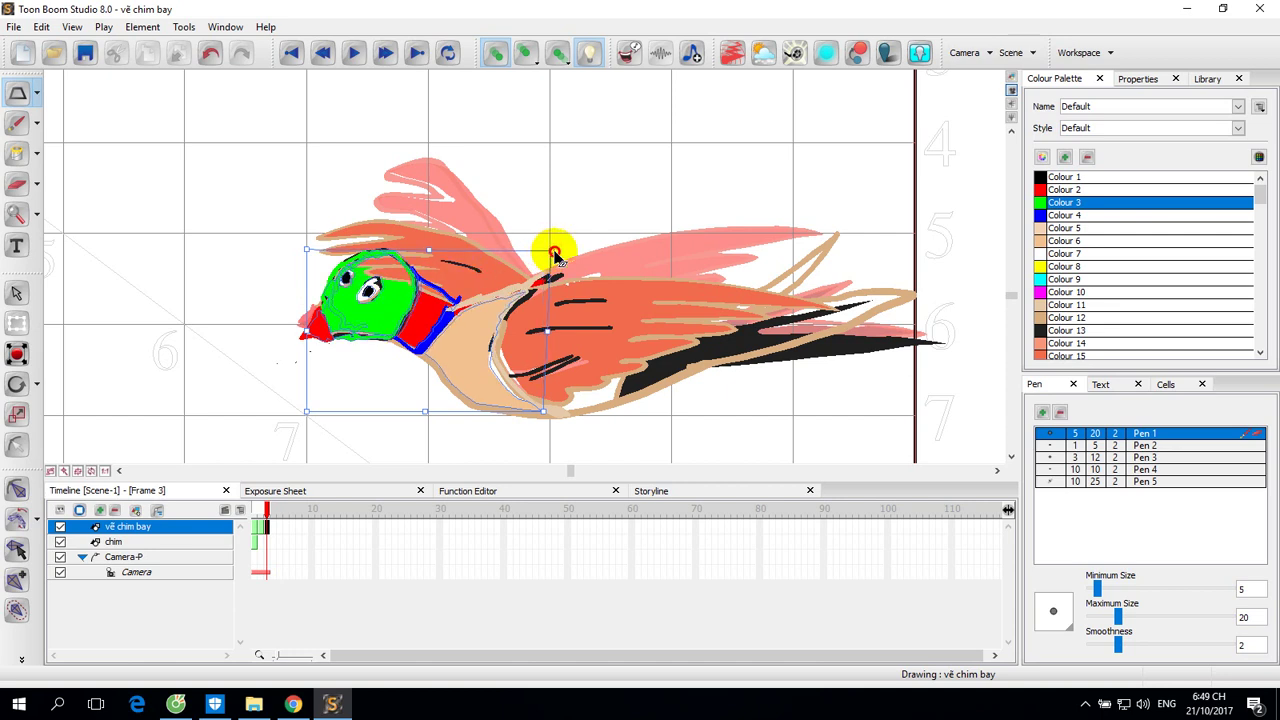
left_click_drag(307, 250, 312, 228)
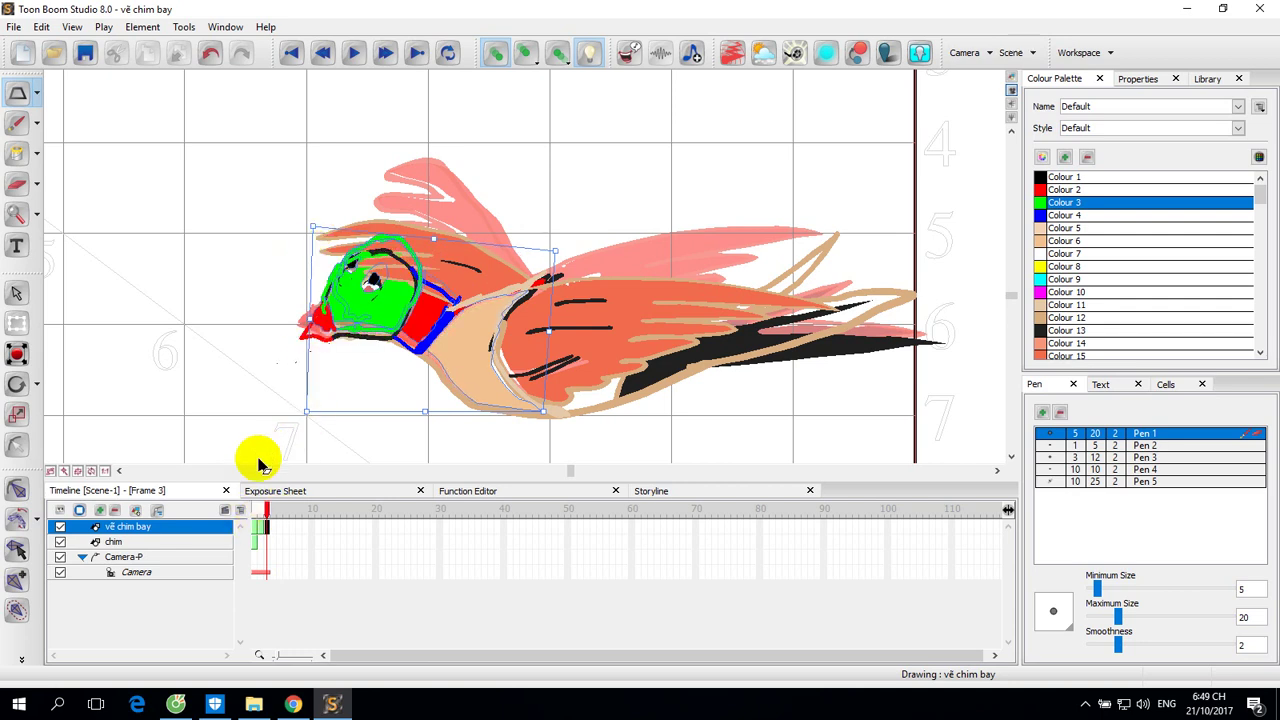
left_click(309, 404)
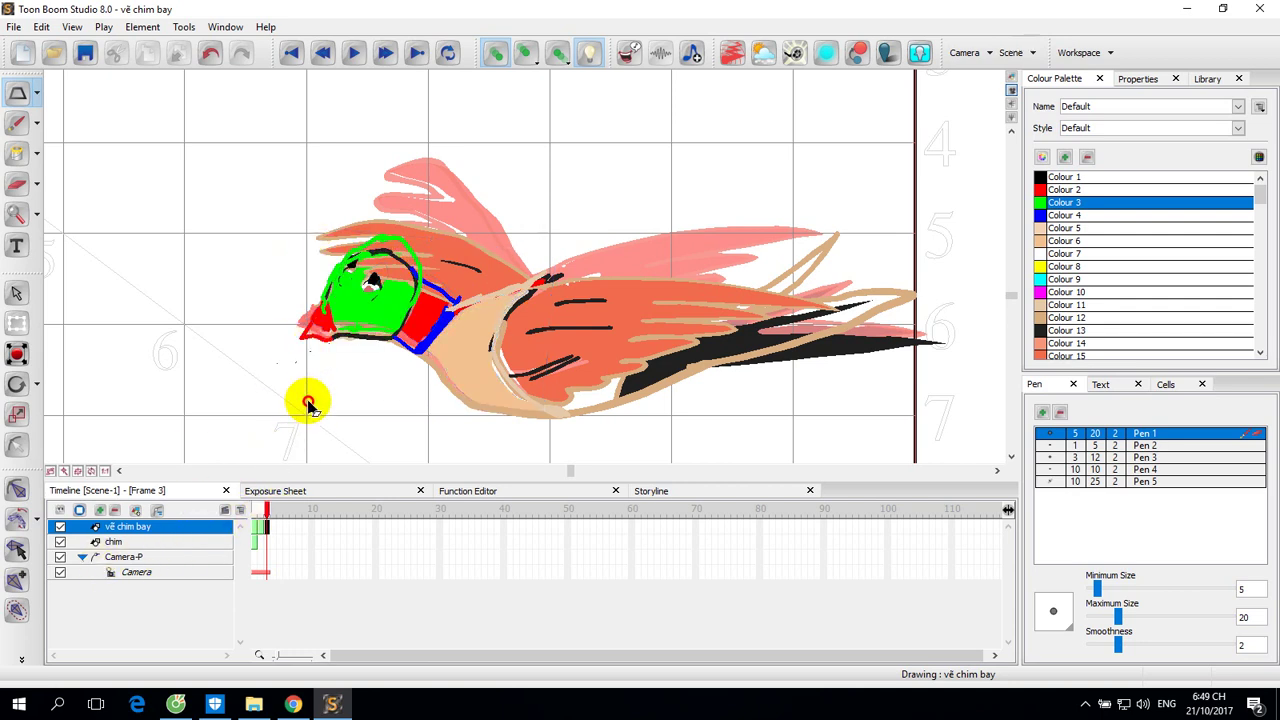
Reshape the green head outline and the beak in perspective so they fit together, with onion skinning turned off.
left_click(322, 328)
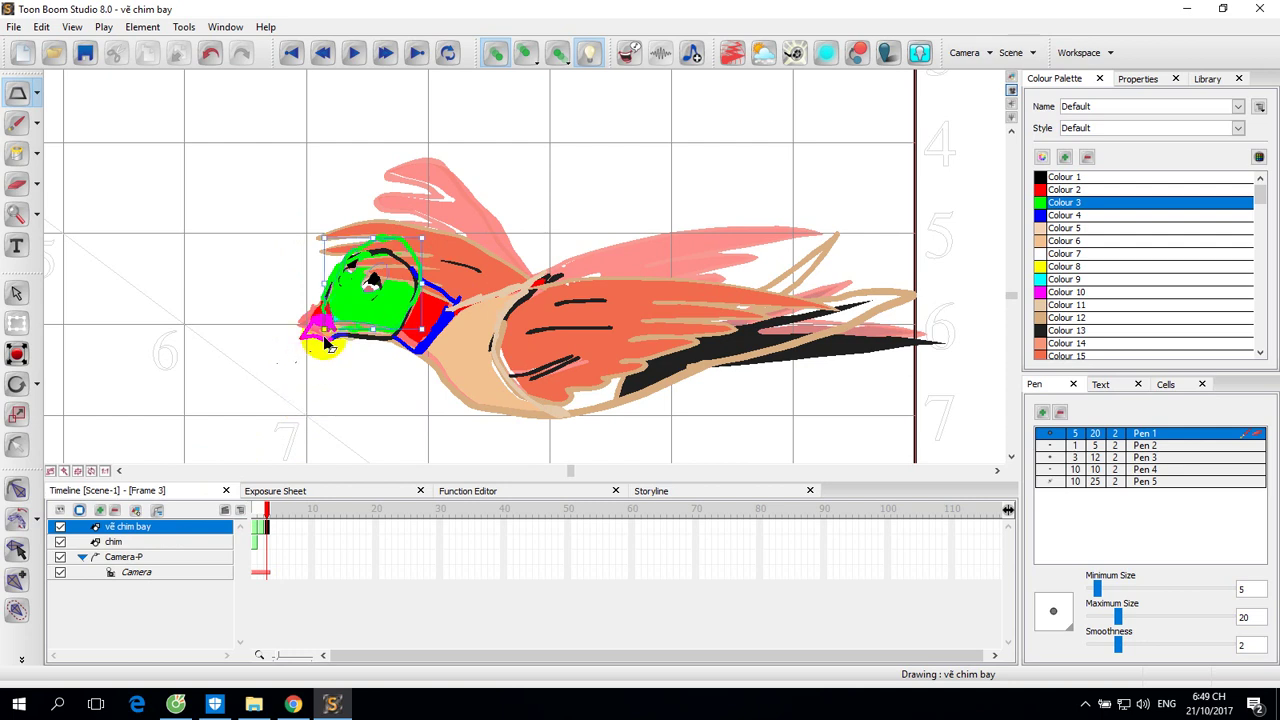
left_click_drag(326, 334, 311, 341)
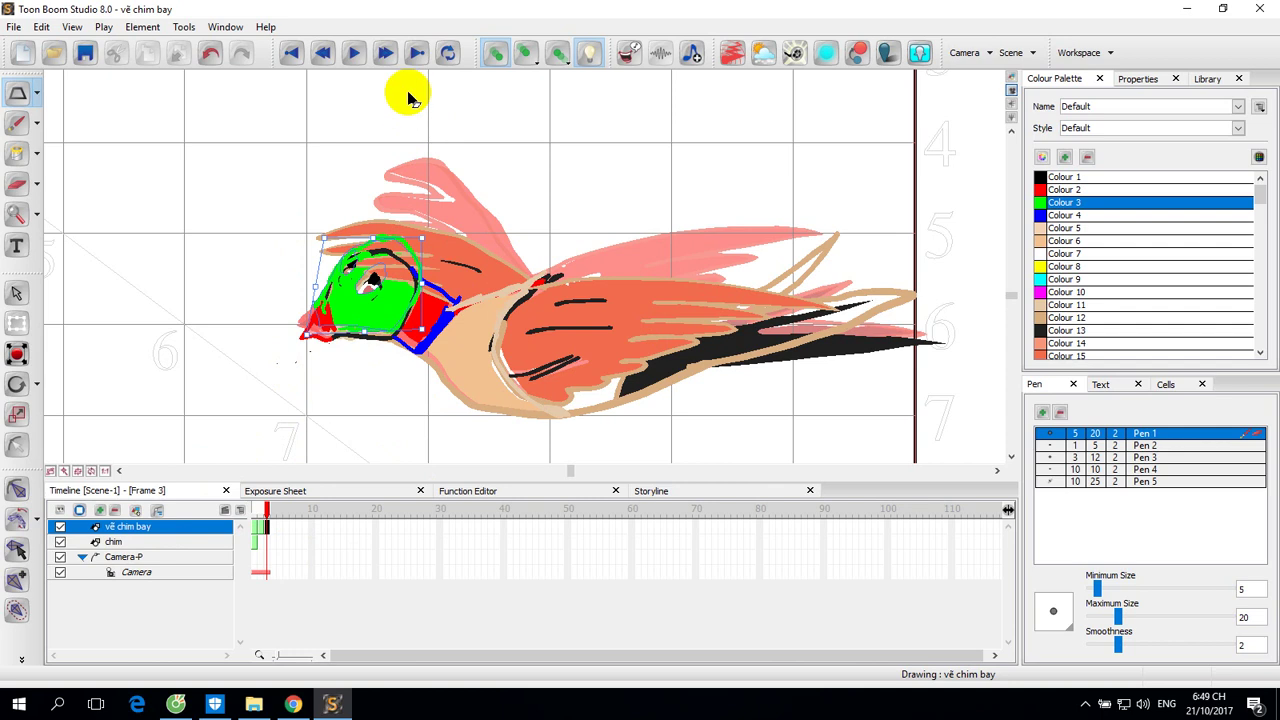
left_click(494, 56)
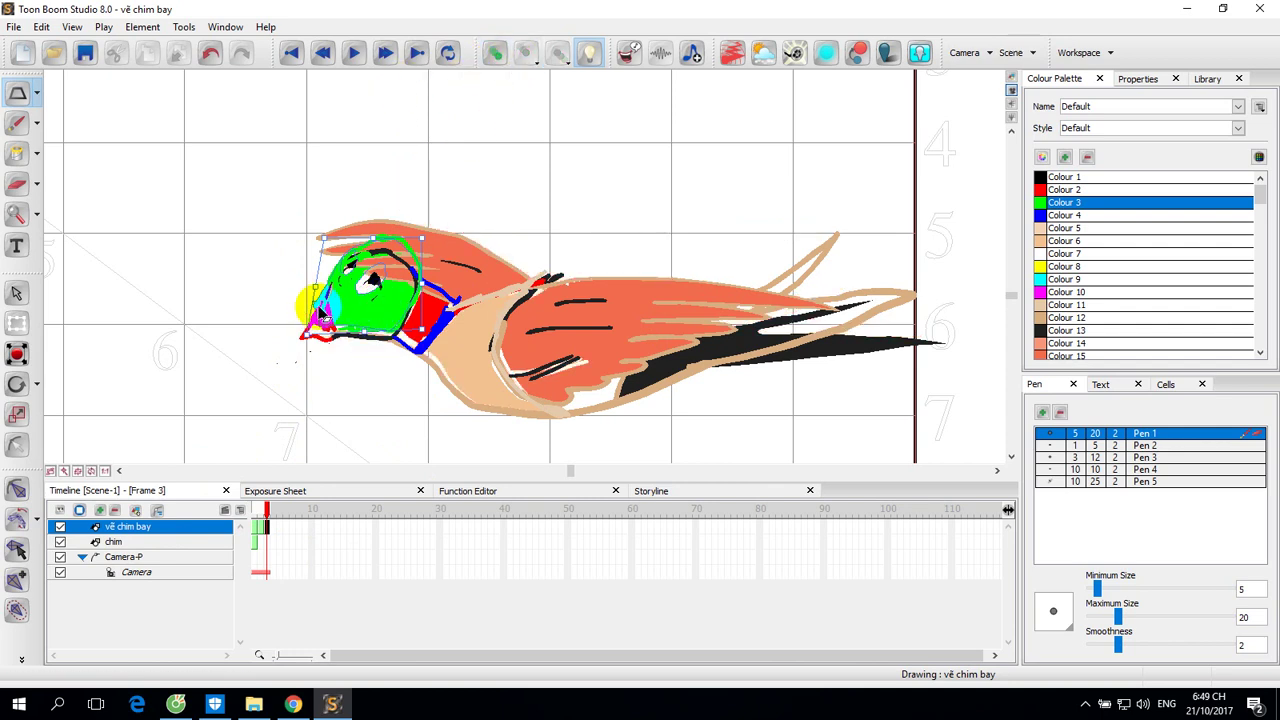
left_click_drag(315, 289, 316, 343)
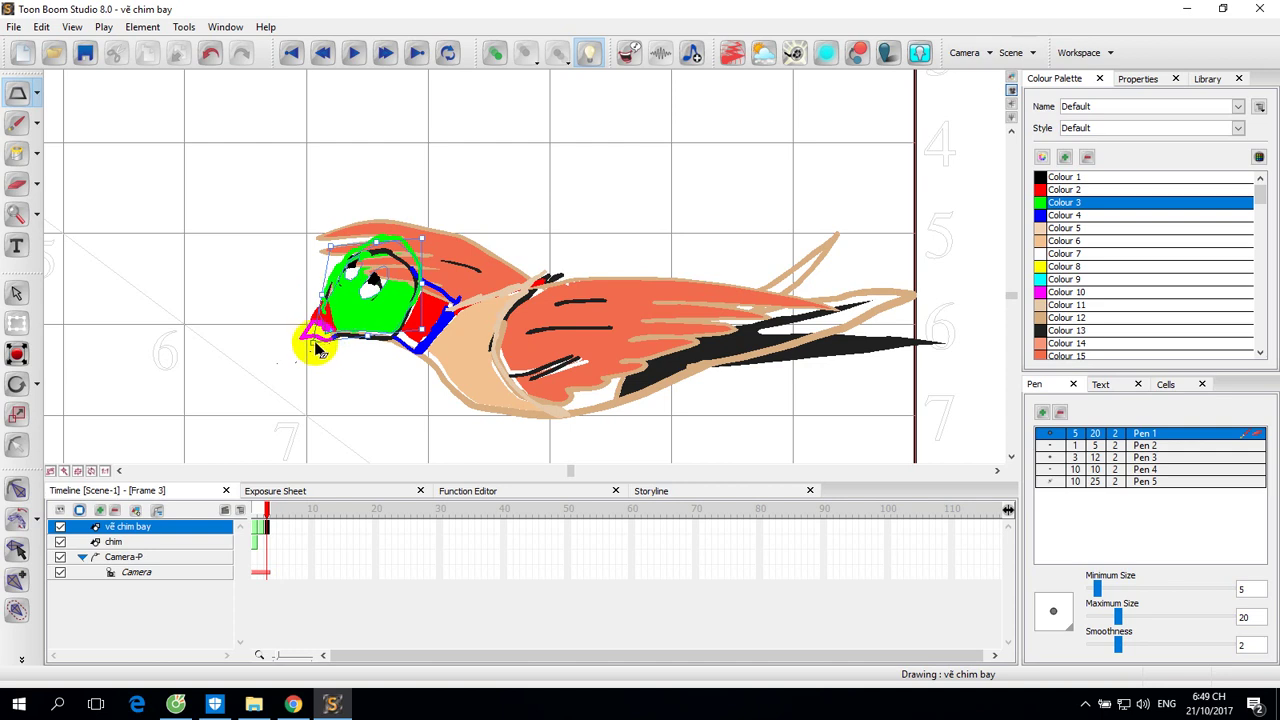
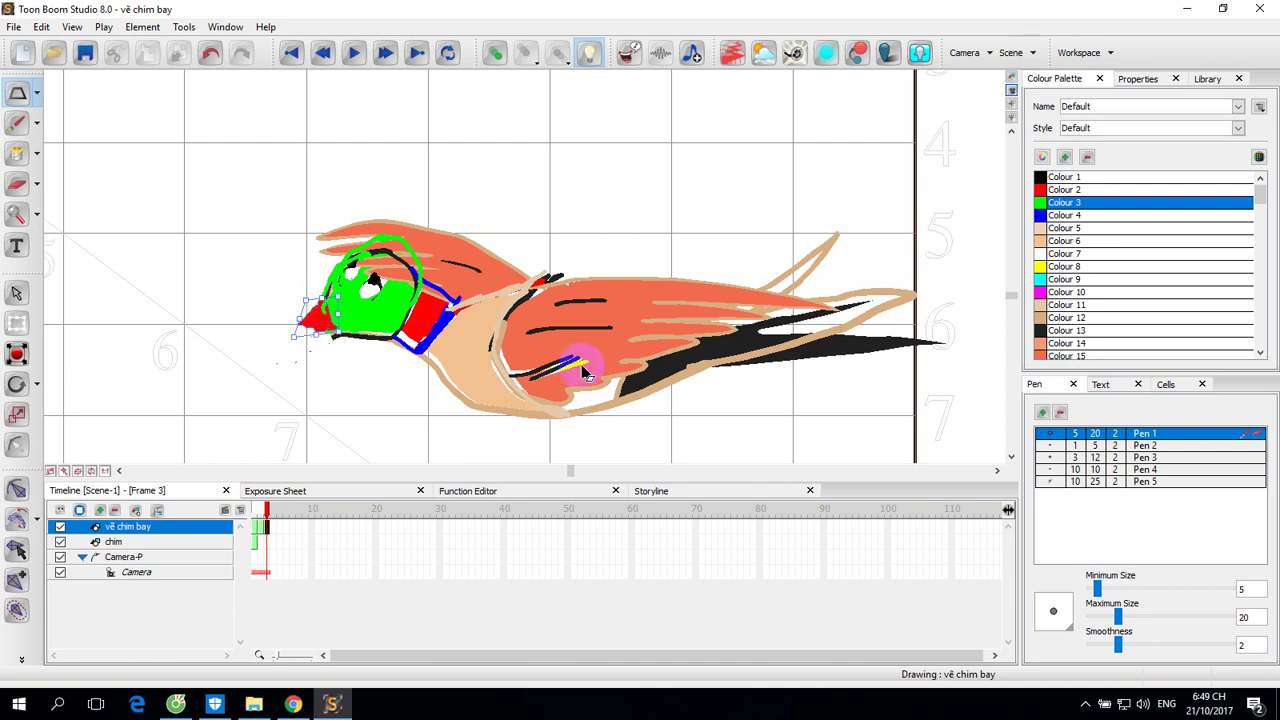
Turn onion skinning back on and raise the near wing on frame 3 in perspective, pulling its tip well above the previous pose.
left_click(677, 316)
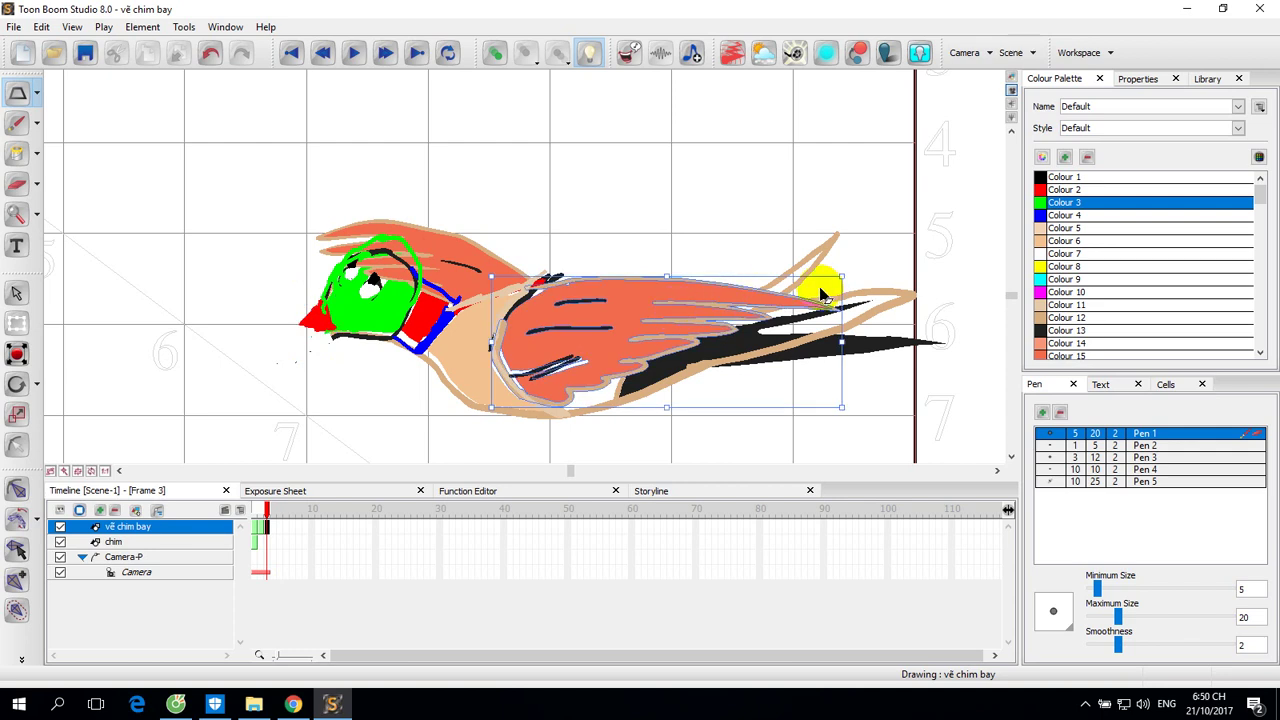
left_click(494, 58)
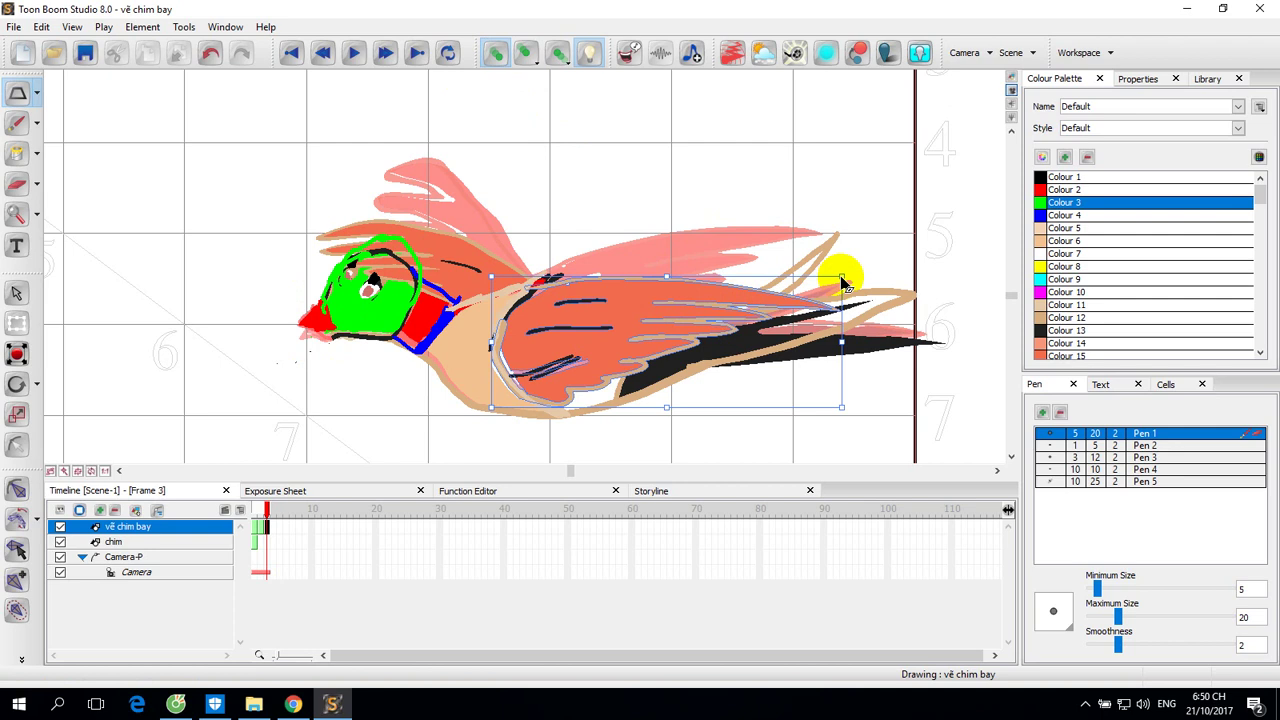
left_click_drag(842, 282, 804, 134)
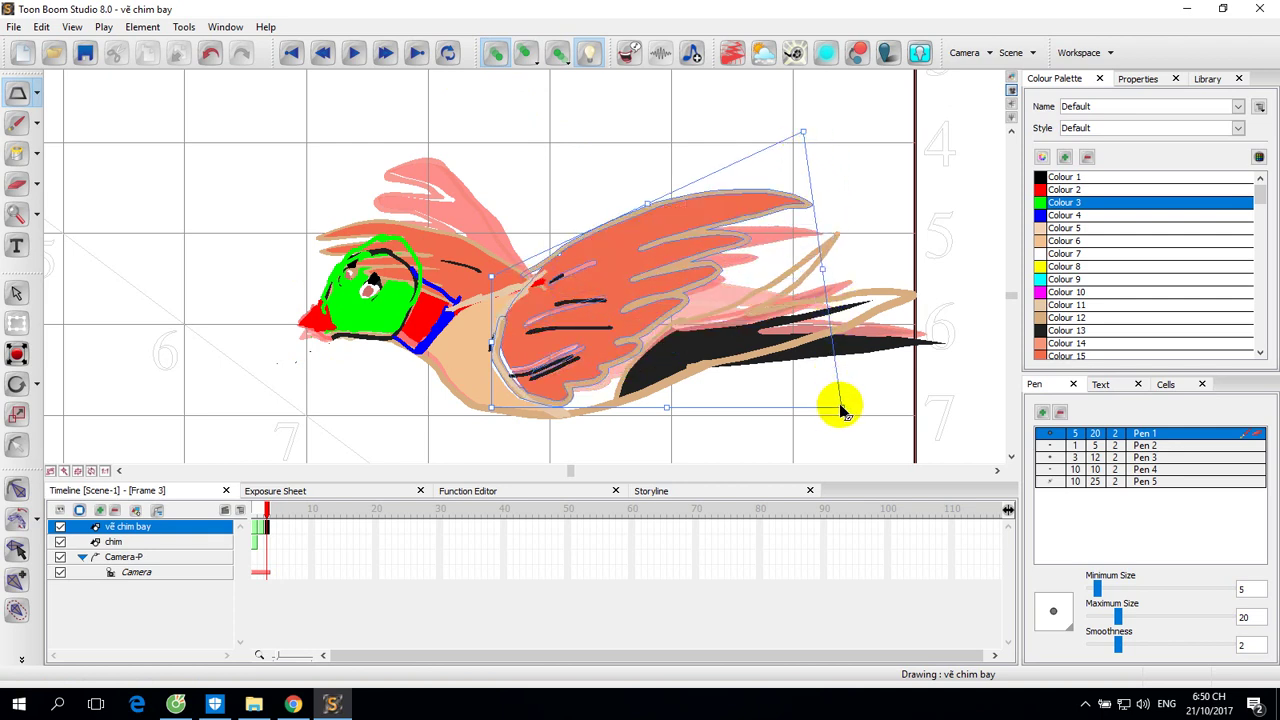
left_click_drag(843, 412, 813, 393)
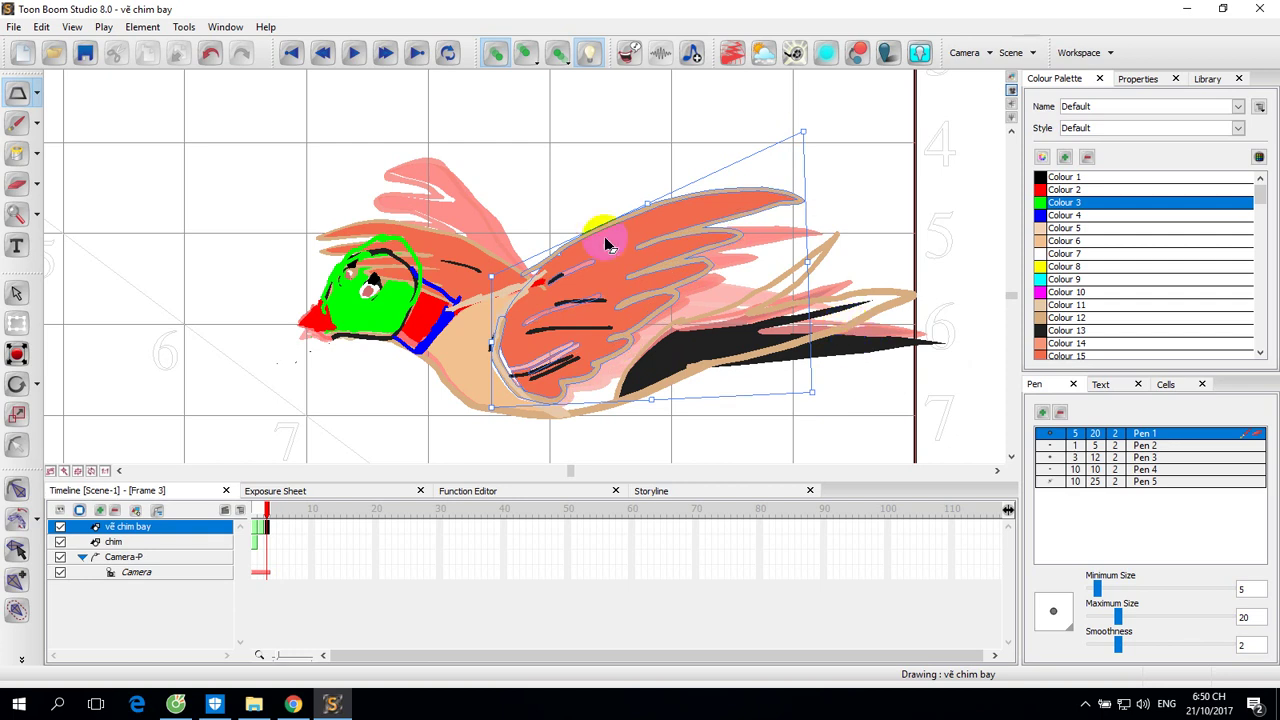
Raise the far wing's orange fill in perspective so it points steeply upward behind the head.
left_click(452, 255)
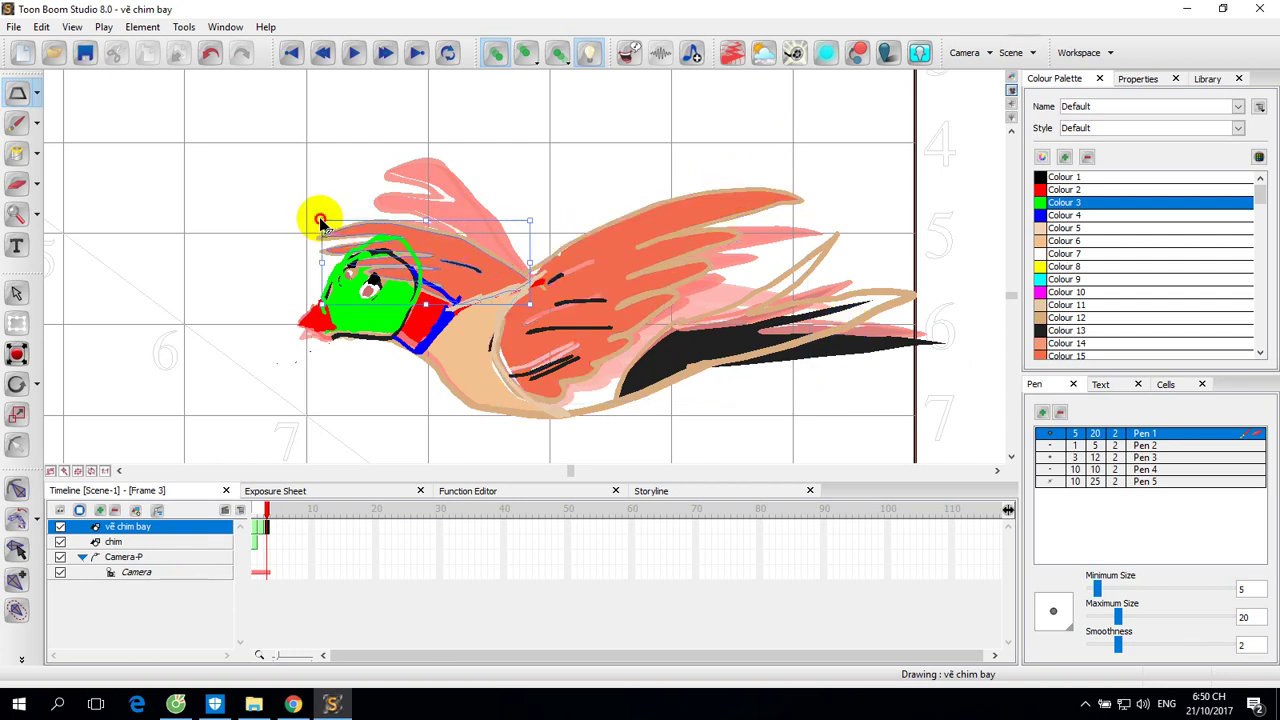
mouse_move(320, 220)
left_mouse_down()
mouse_move(429, 131)
mouse_move(457, 129)
left_mouse_up()
mouse_move(324, 314)
left_mouse_down()
mouse_move(329, 234)
mouse_move(356, 199)
mouse_move(321, 188)
left_mouse_up()
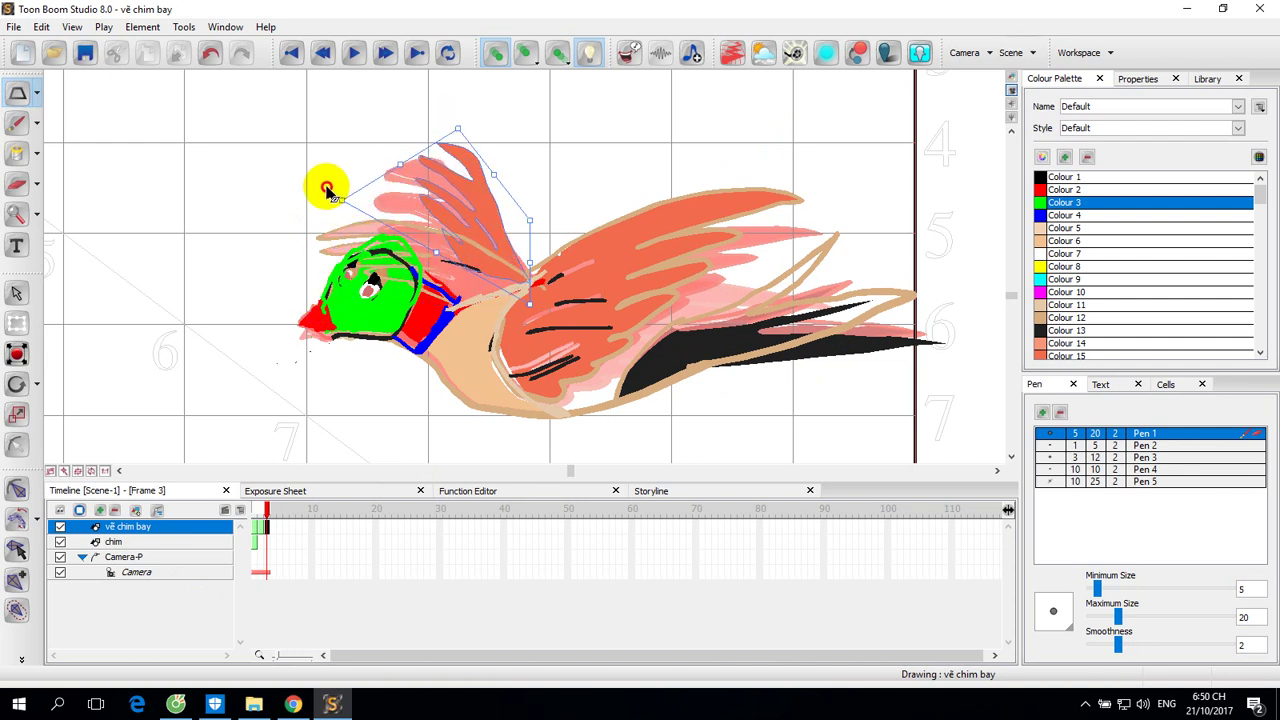
left_click(466, 285)
left_click(470, 247)
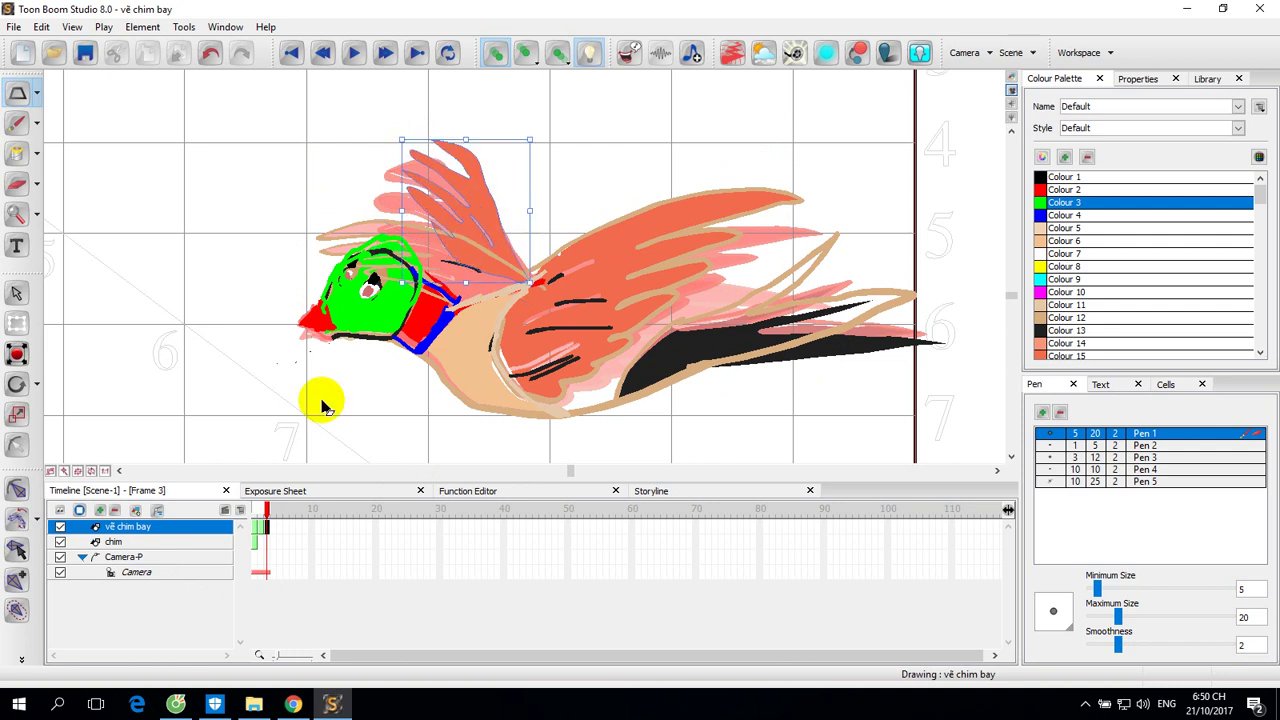
Hide onion skinning and raise the far wing's tan outline in perspective to follow its orange fill.
left_click(495, 57)
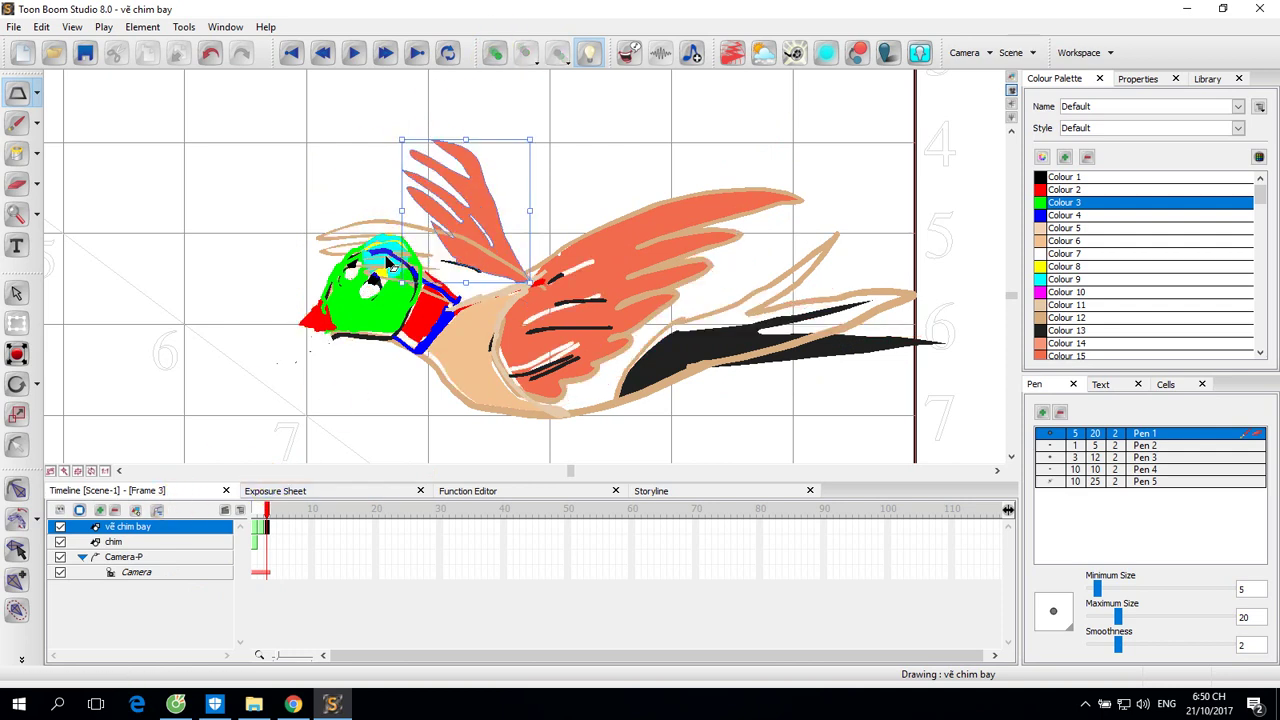
left_click(364, 222)
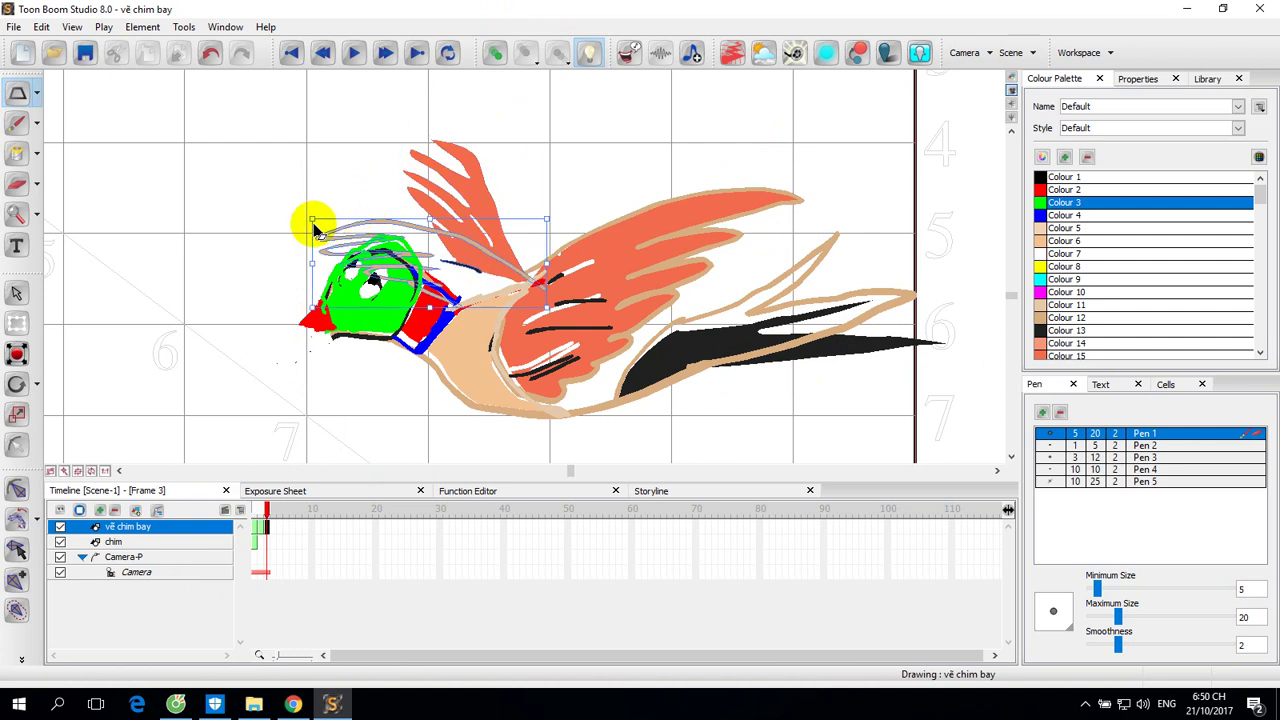
mouse_move(313, 222)
left_mouse_down()
mouse_move(357, 143)
mouse_move(400, 102)
left_mouse_up()
mouse_move(316, 310)
left_mouse_down()
mouse_move(320, 194)
mouse_move(300, 193)
left_mouse_up()
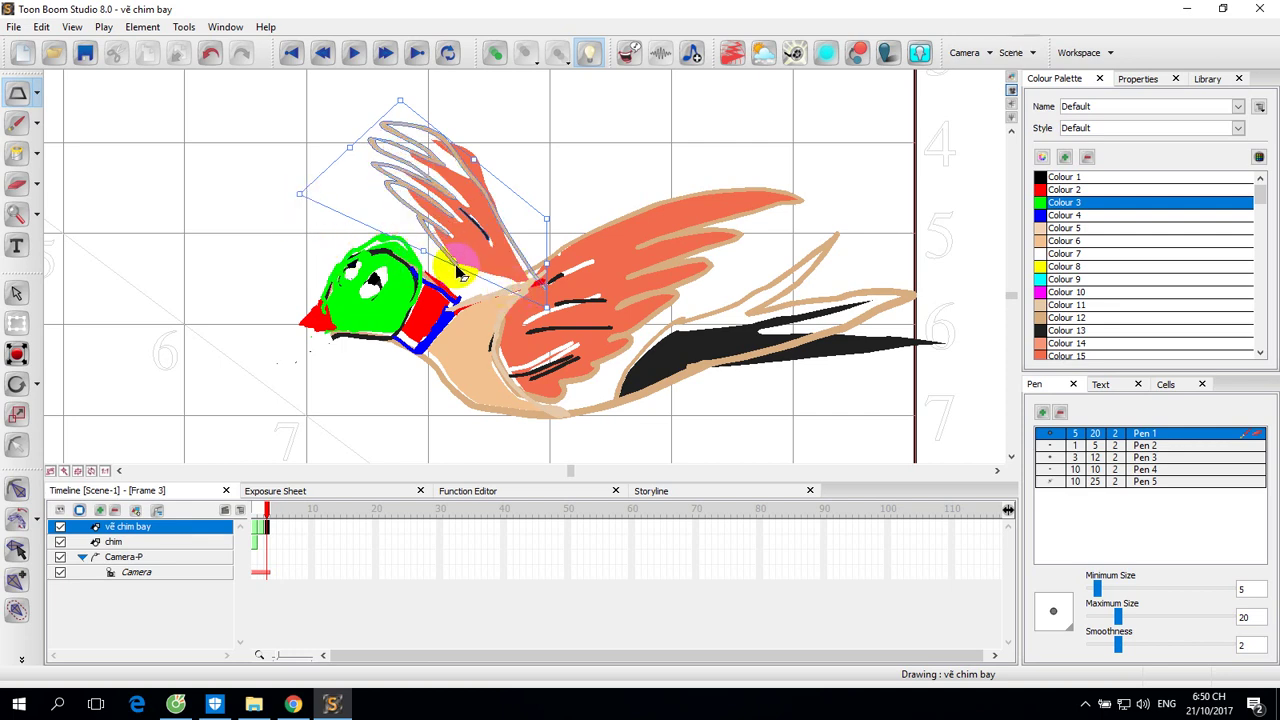
Refine the far wing's outline and orange fill in perspective so they match, extending the fill's base down to the body.
left_click_drag(425, 260, 483, 218)
left_click_drag(470, 268, 481, 310)
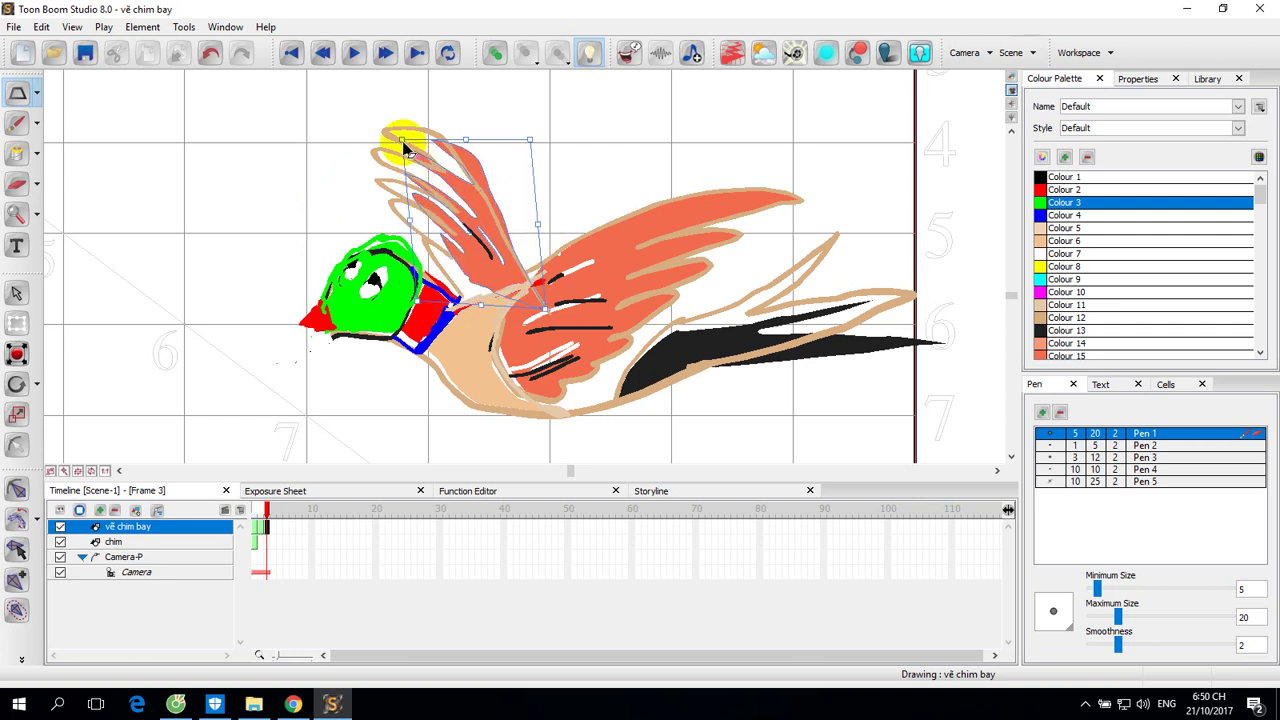
mouse_move(394, 134)
left_mouse_down()
mouse_move(345, 127)
mouse_move(406, 130)
left_mouse_up()
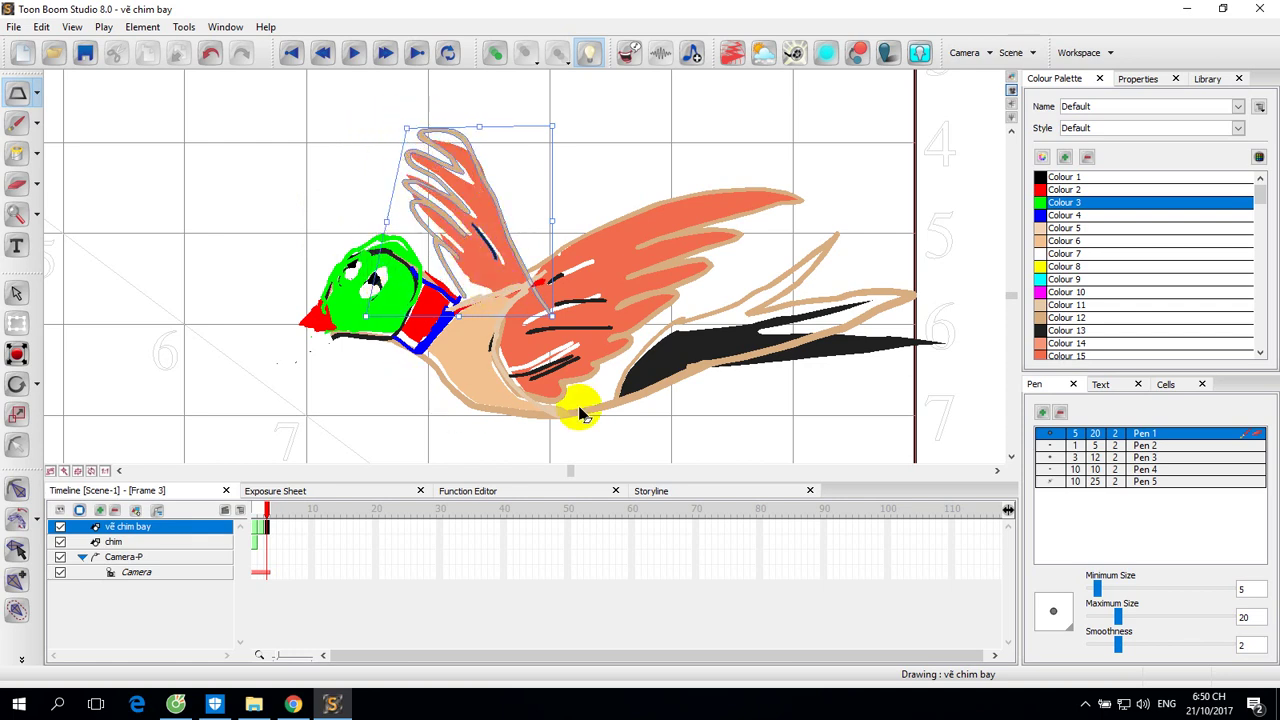
left_click(651, 277)
left_click(500, 232)
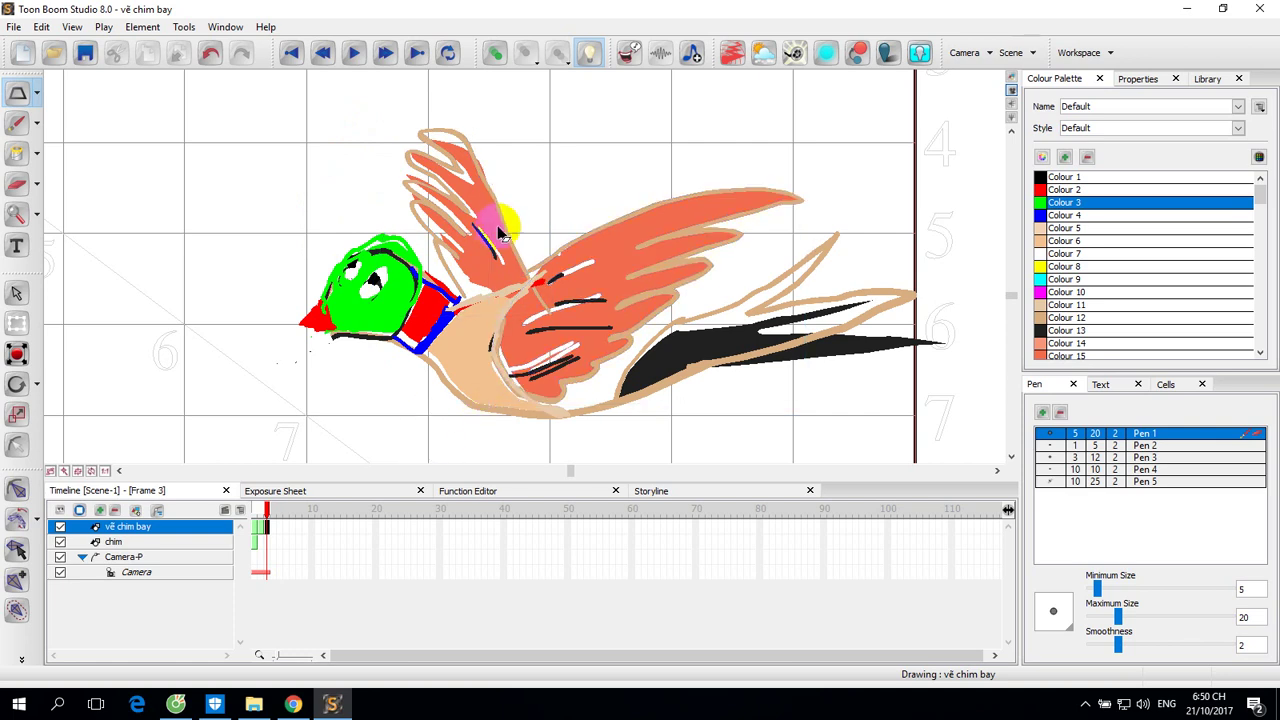
left_click(475, 310)
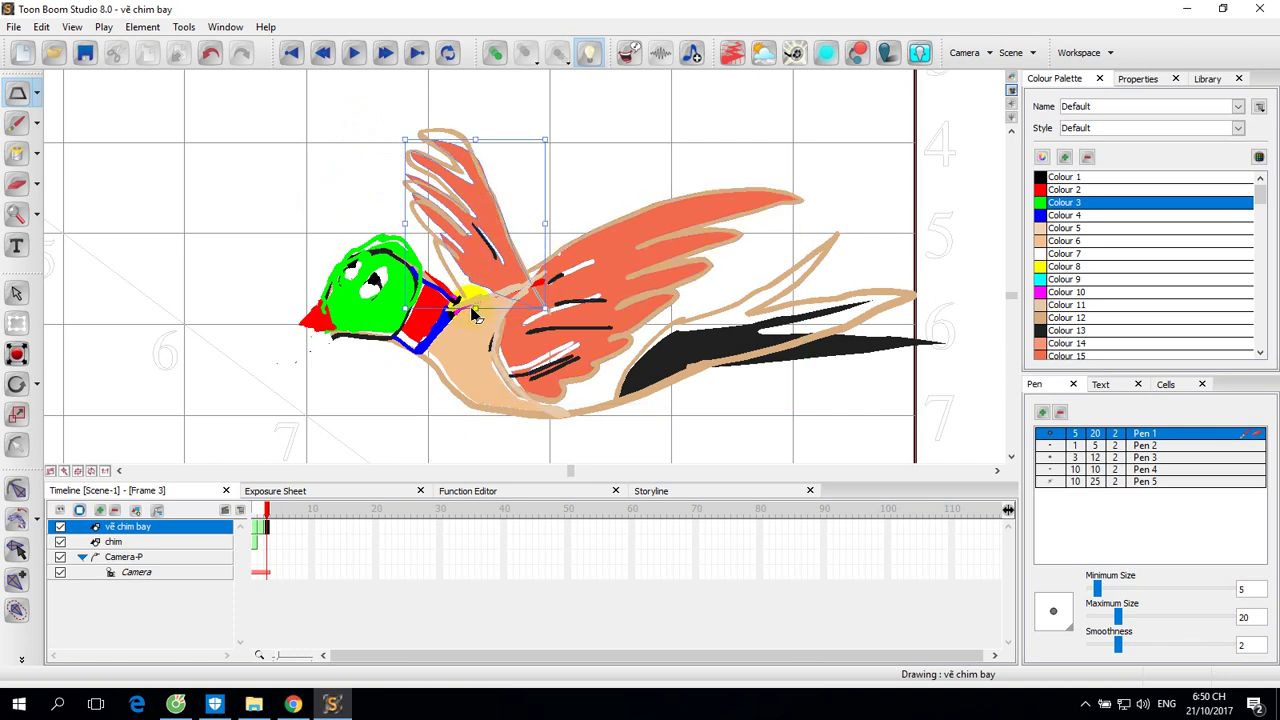
left_click_drag(476, 315, 480, 315)
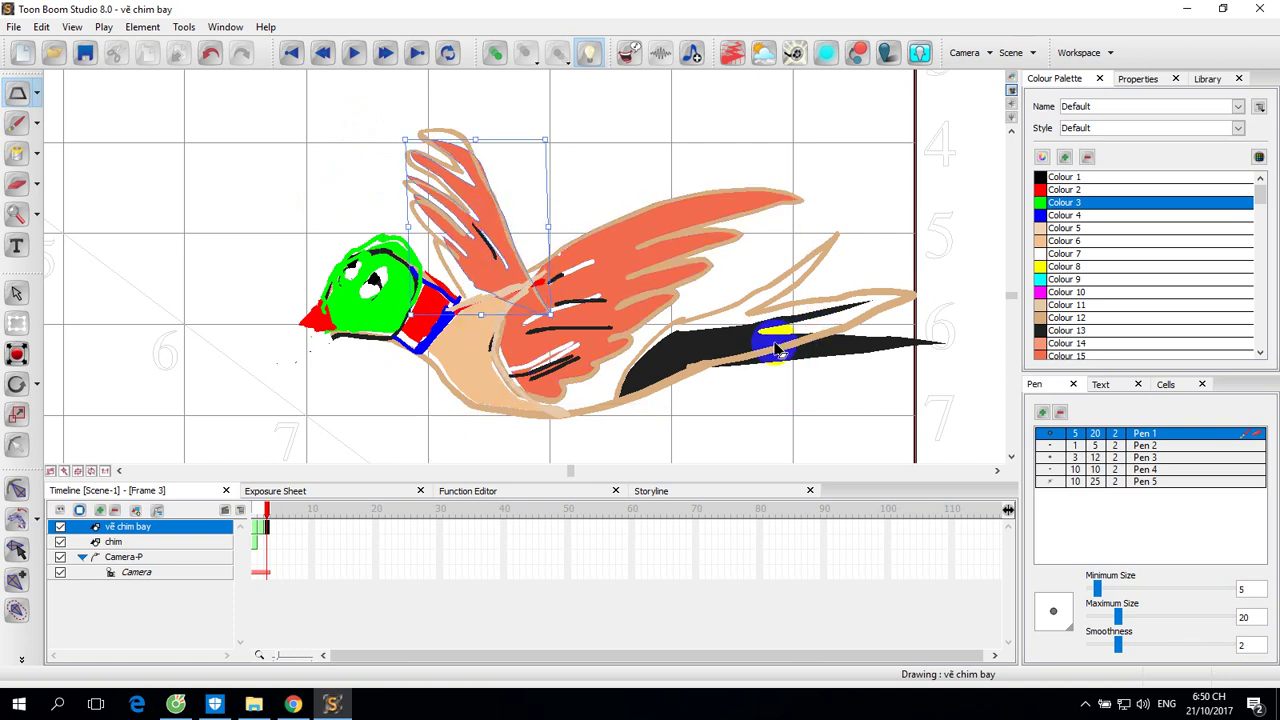
Reshape the tan tail outline in perspective, lowering both feather tips and stretching them backward.
left_click(760, 352)
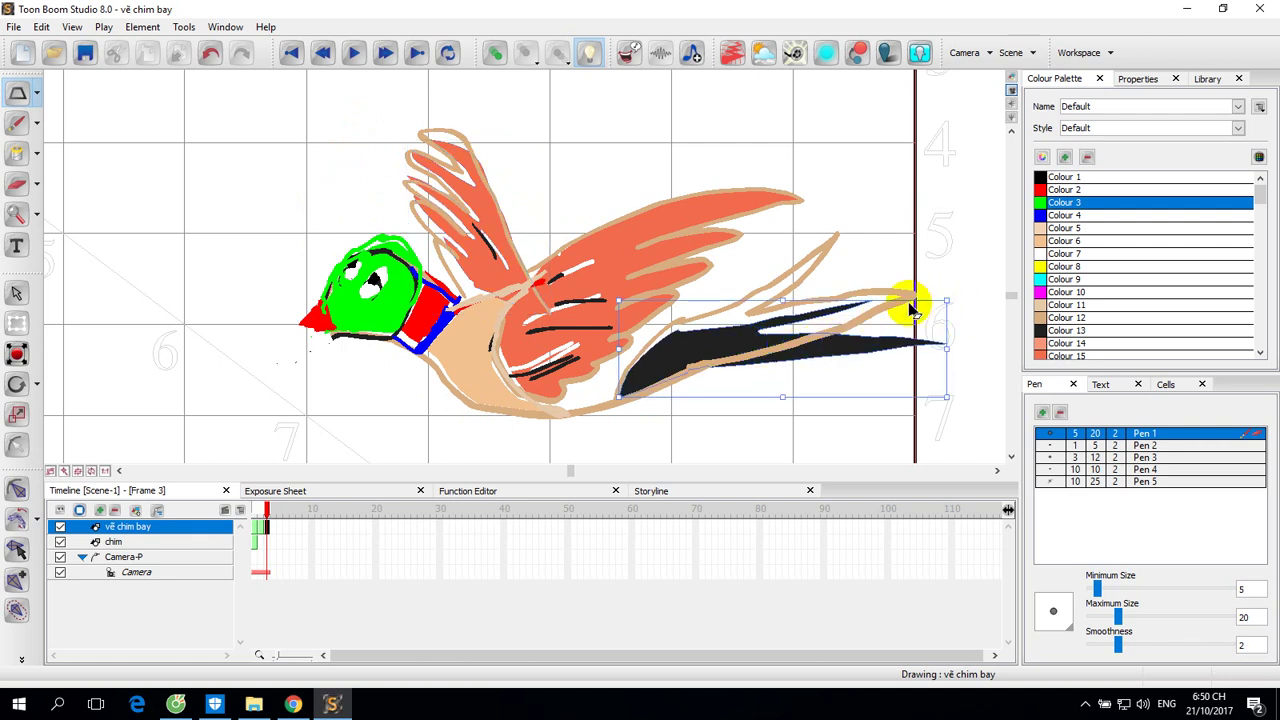
left_click(874, 316)
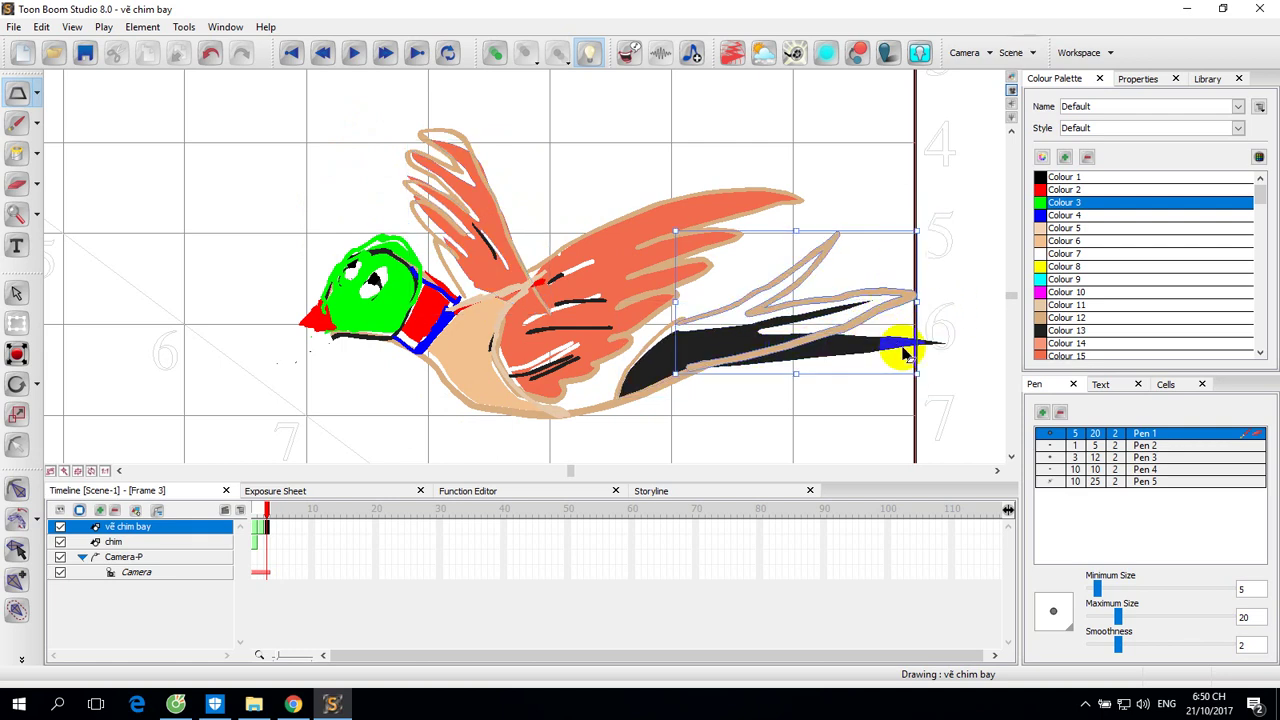
left_click(906, 384)
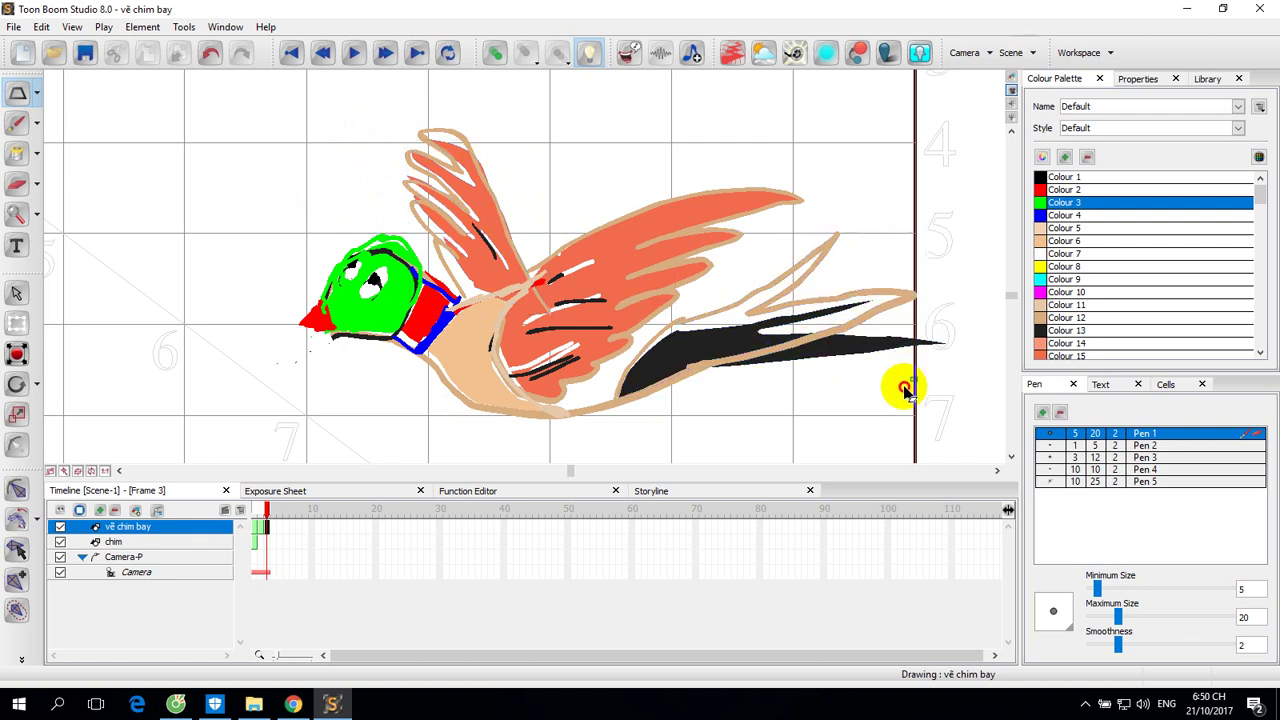
left_click(846, 328)
mouse_move(918, 378)
left_mouse_down()
mouse_move(920, 405)
mouse_move(863, 303)
mouse_move(880, 312)
left_mouse_up()
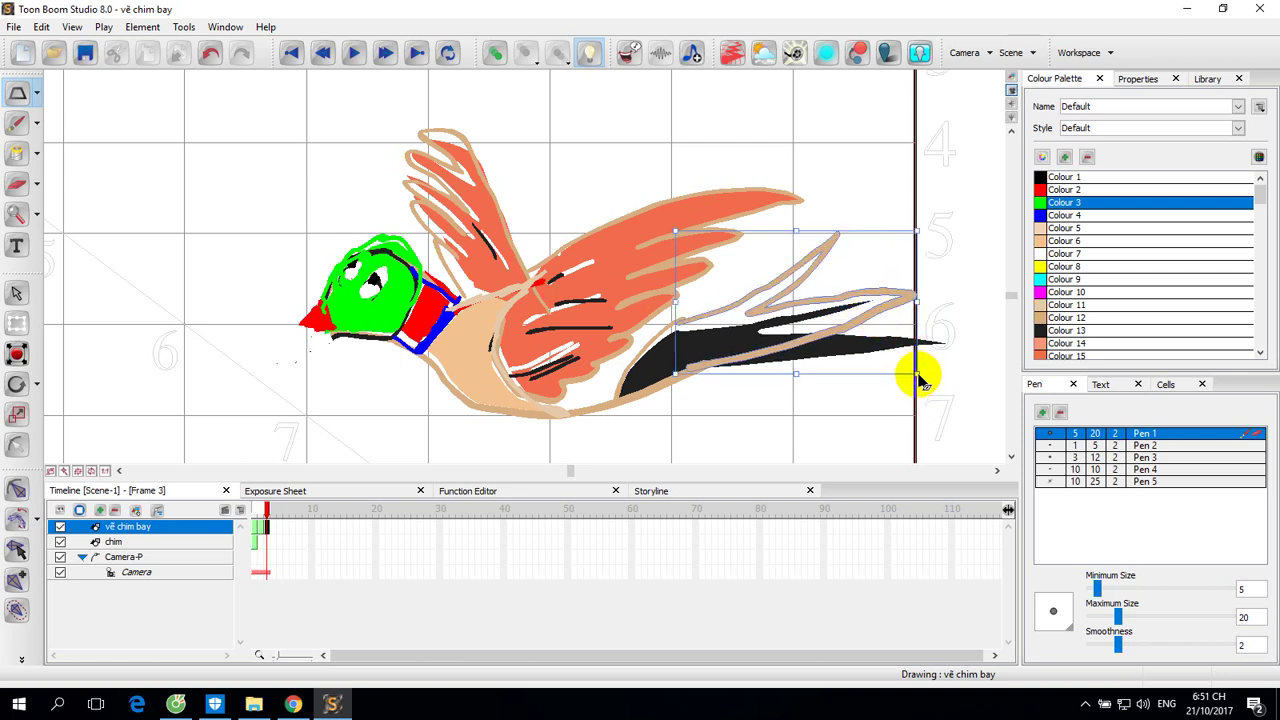
left_click_drag(918, 378, 920, 423)
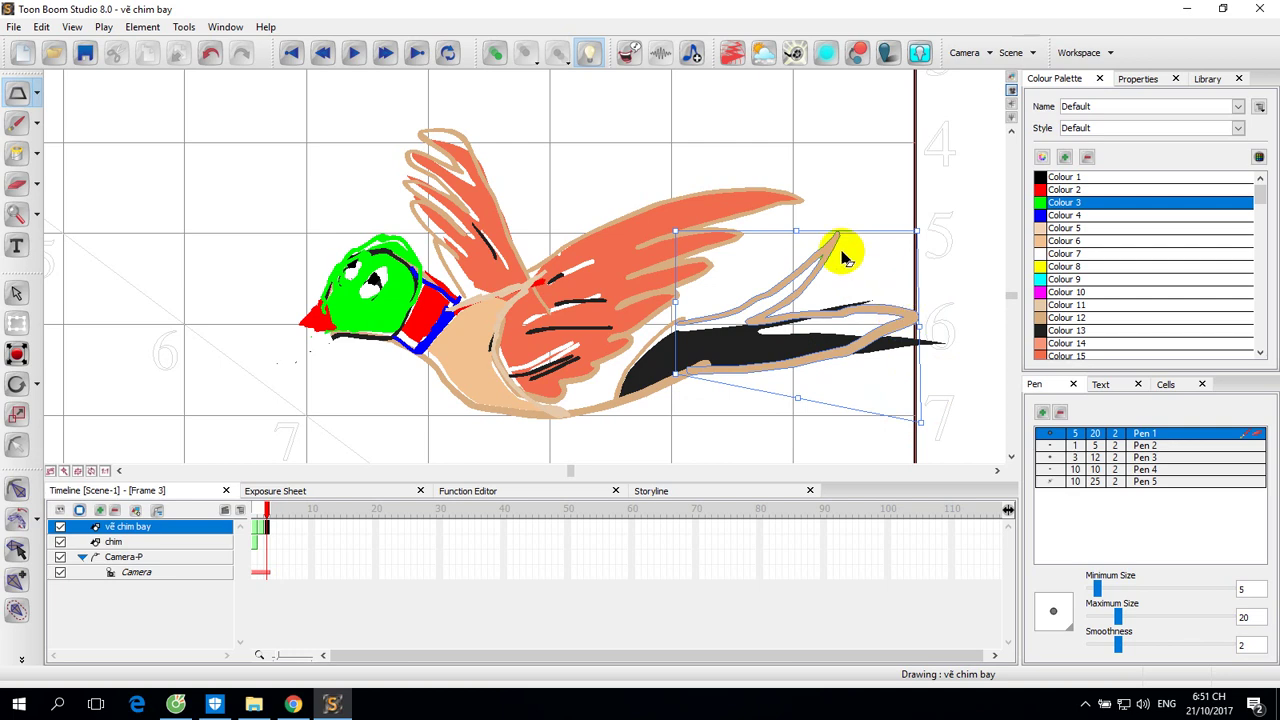
left_click_drag(920, 235, 974, 314)
Reshape the black tail fill in perspective, raising its upper feather tip and pulling the tail end inward.
left_click(917, 343)
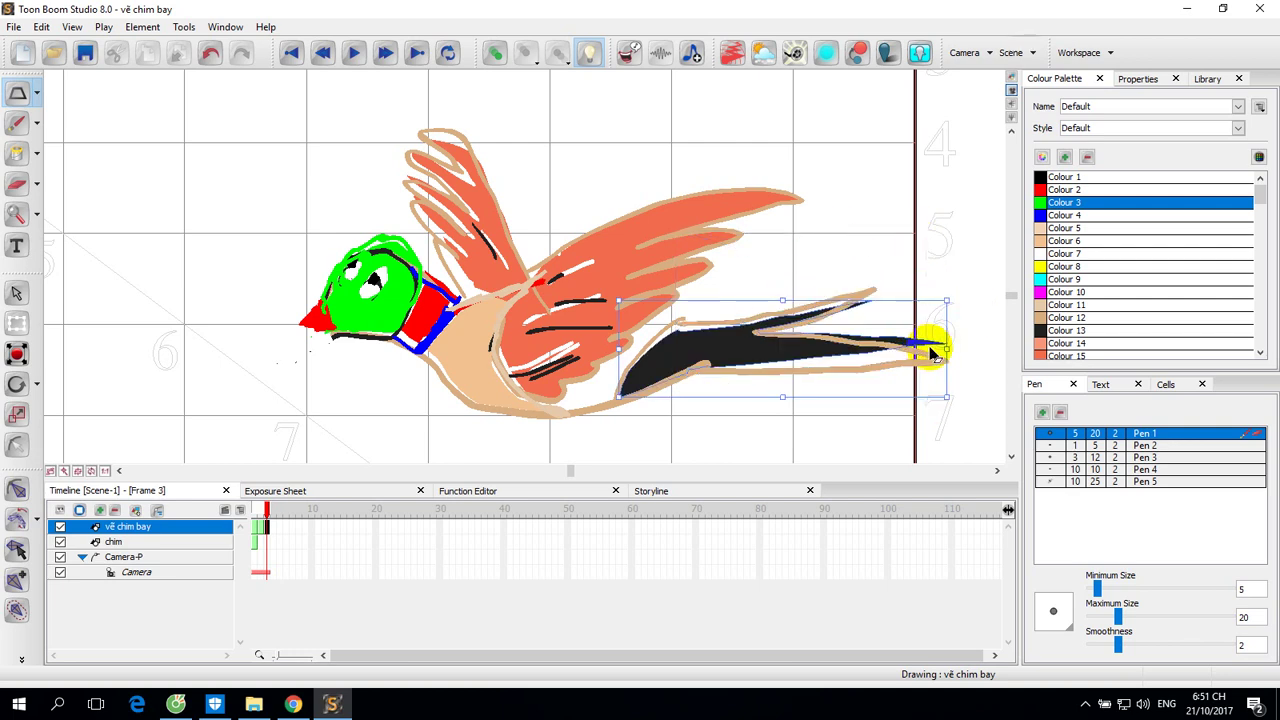
left_click_drag(946, 398, 928, 418)
left_click_drag(947, 306, 906, 271)
left_click(675, 324)
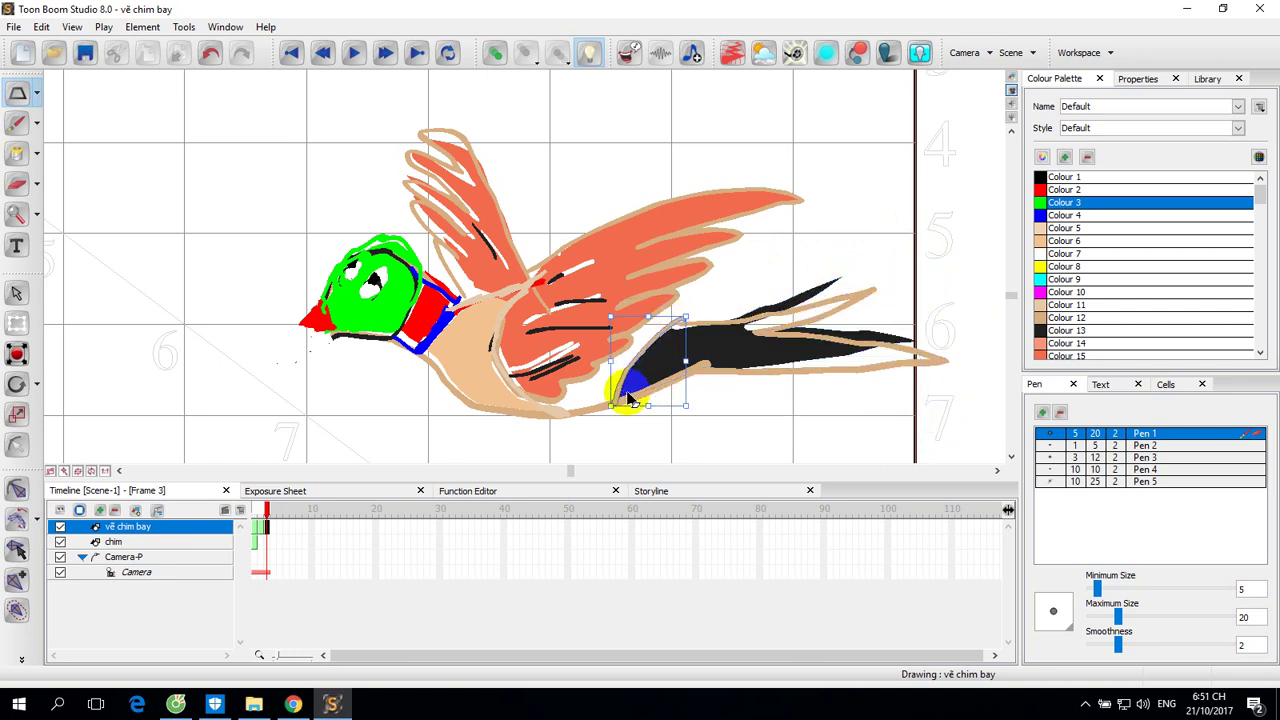
Return to frame 1 of the flying bird and select its whole drawing.
mouse_move(262, 512)
left_mouse_down()
mouse_move(289, 516)
mouse_move(255, 528)
left_mouse_up()
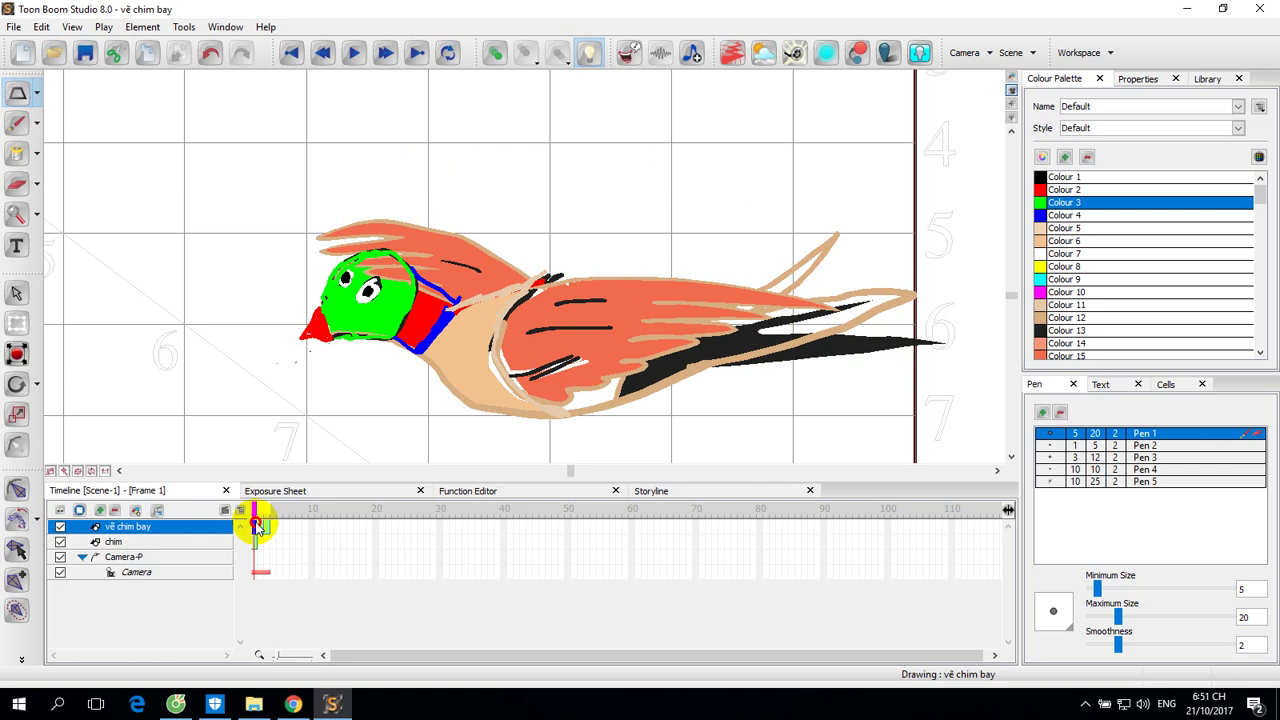
left_click(359, 319)
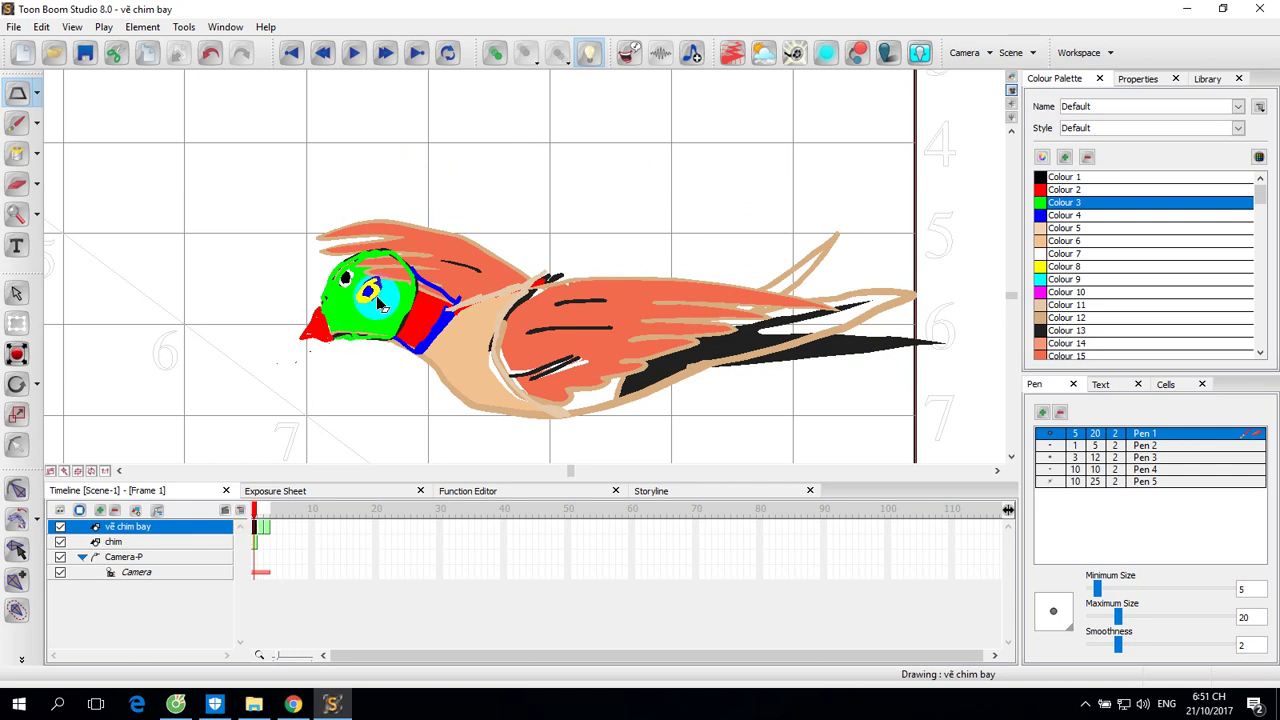
key("2")
key("2")
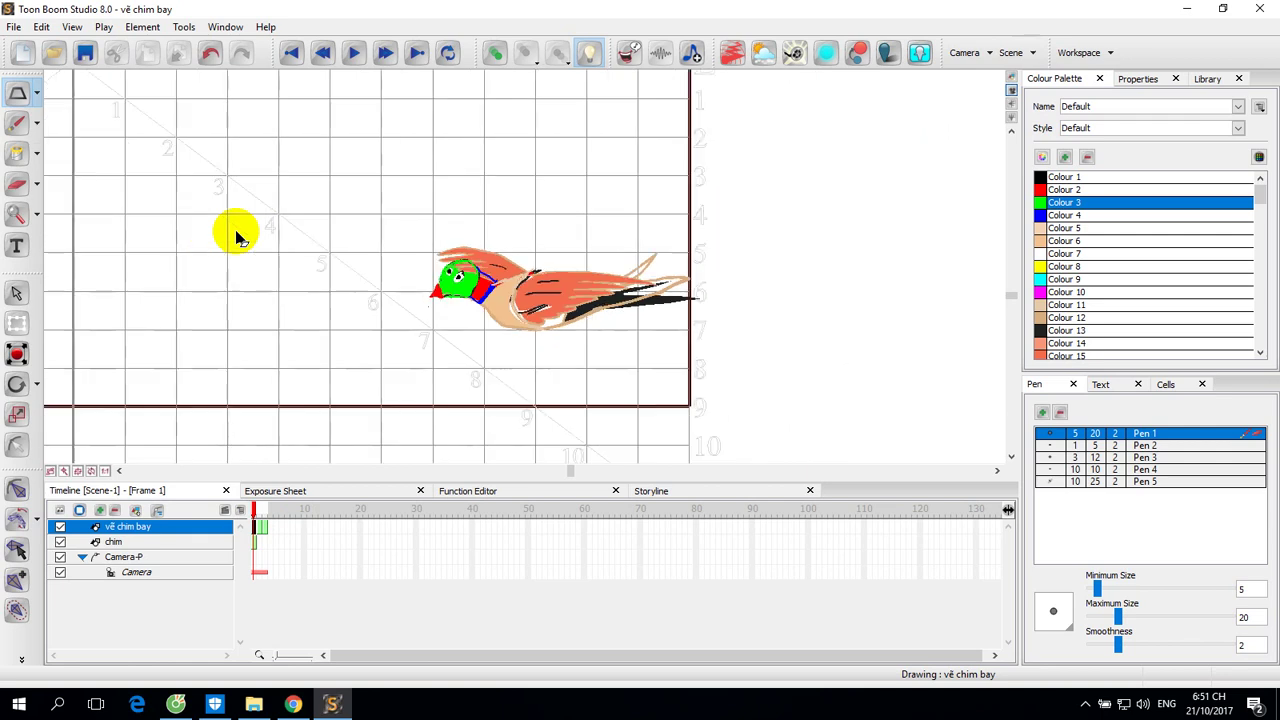
key("2")
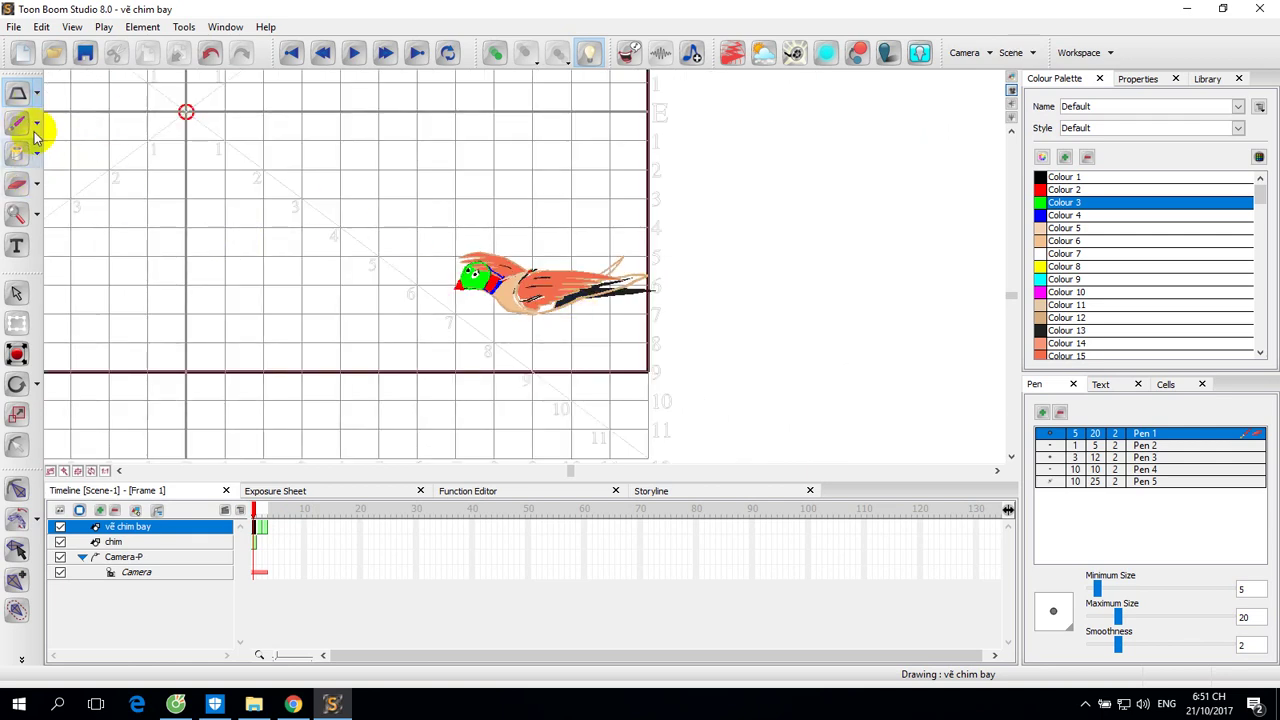
left_click_drag(22, 97, 75, 92)
mouse_move(408, 222)
left_mouse_down()
mouse_move(528, 314)
mouse_move(734, 386)
left_mouse_up()
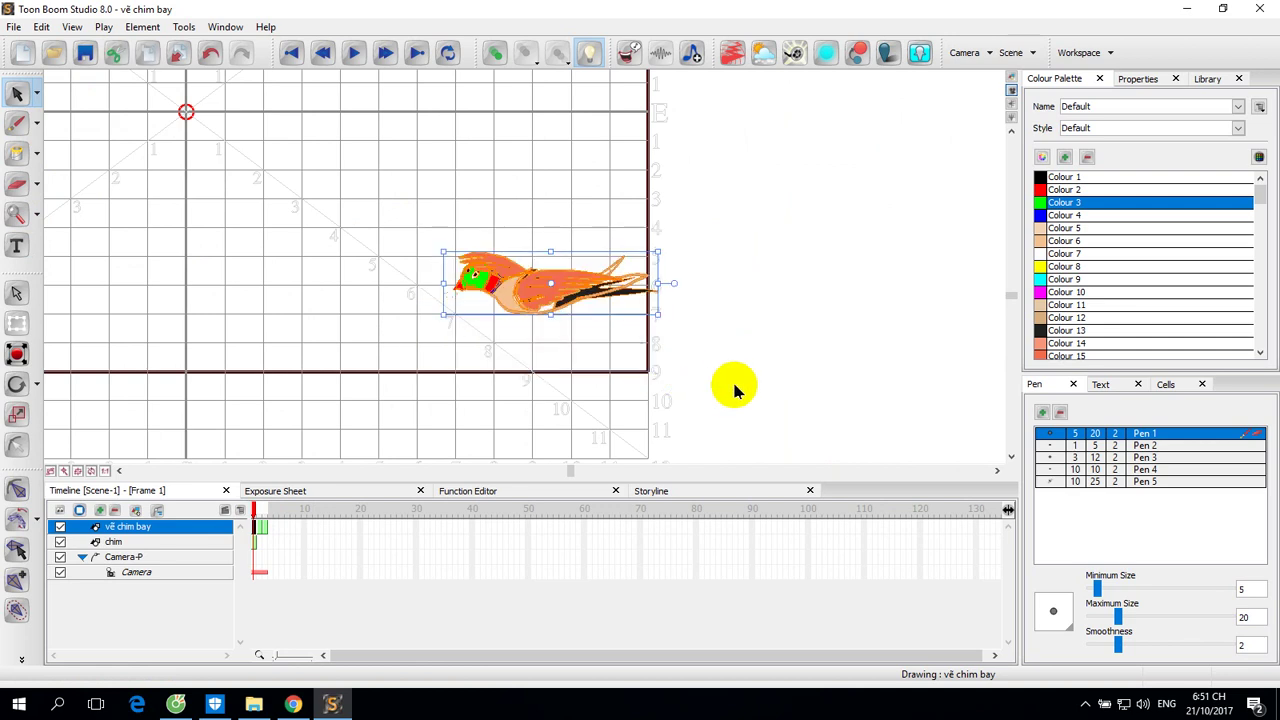
Create a repeating cycle from the frame 1 to 3 cells of the vẽ chim bay element and play the scene.
left_click(267, 535)
left_click(260, 535)
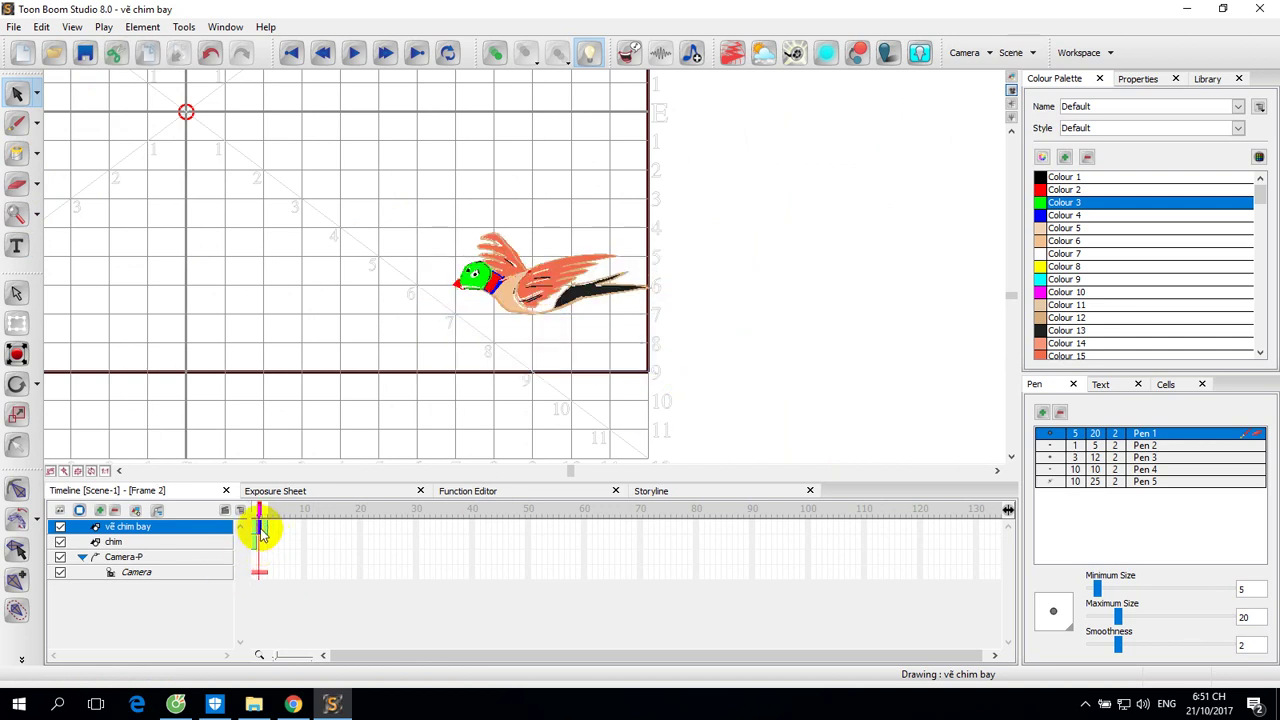
left_click(267, 535)
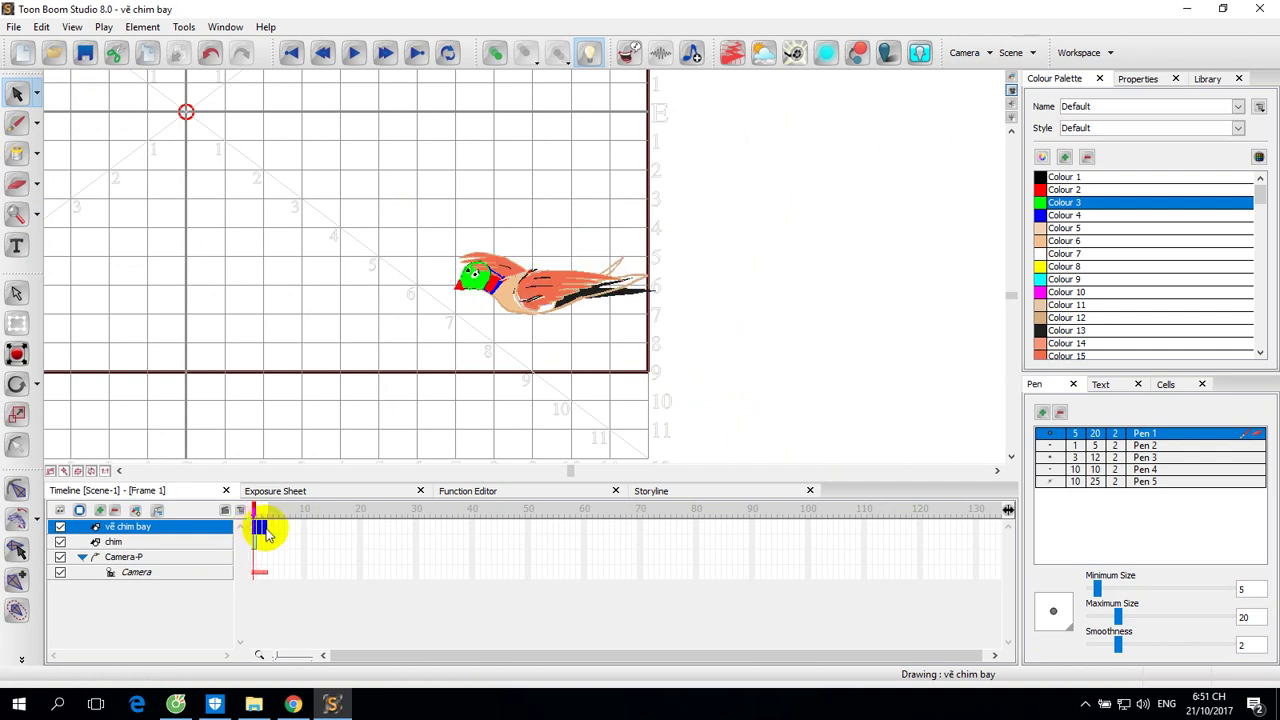
right_click(262, 532)
mouse_move(350, 237)
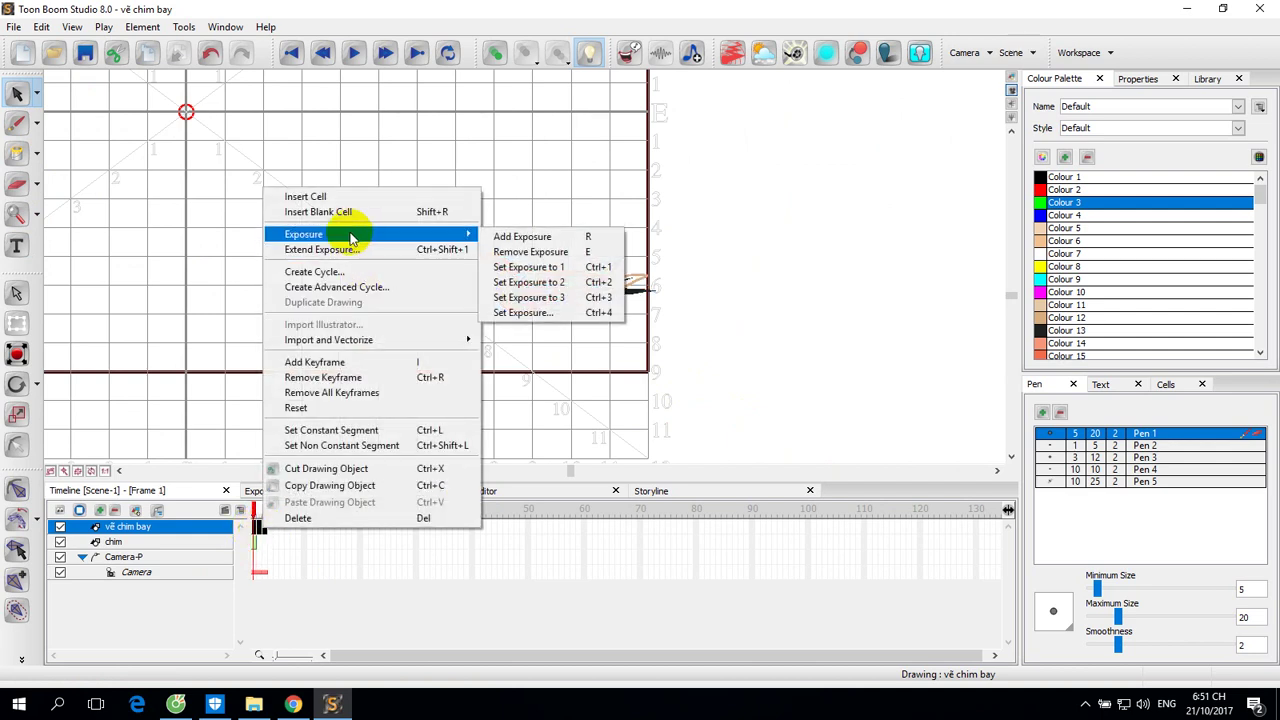
left_click(365, 272)
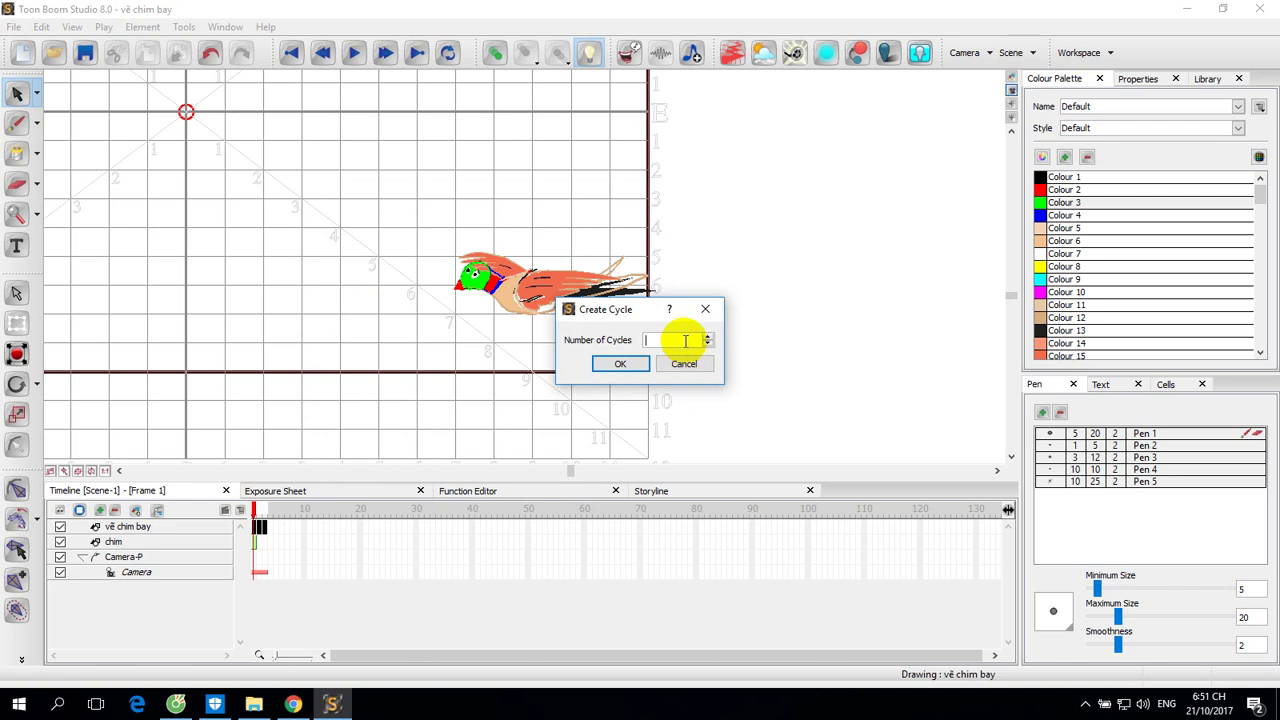
key("Return")
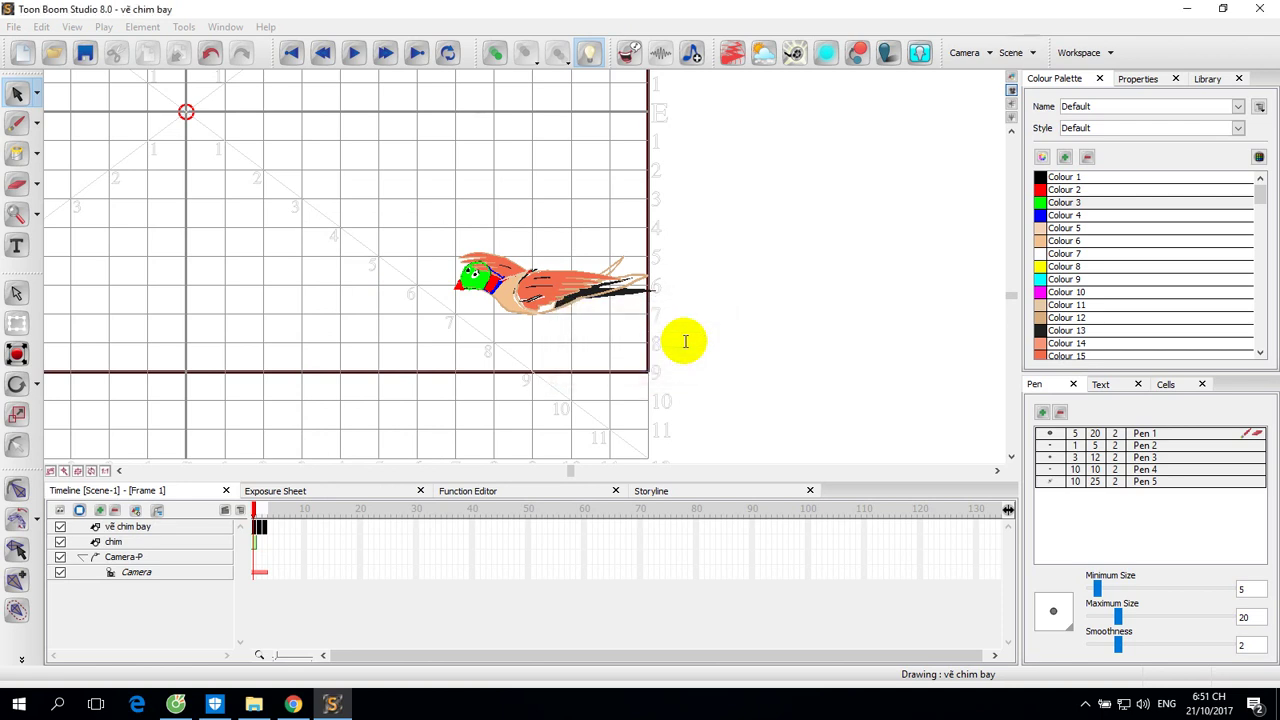
left_click(314, 551)
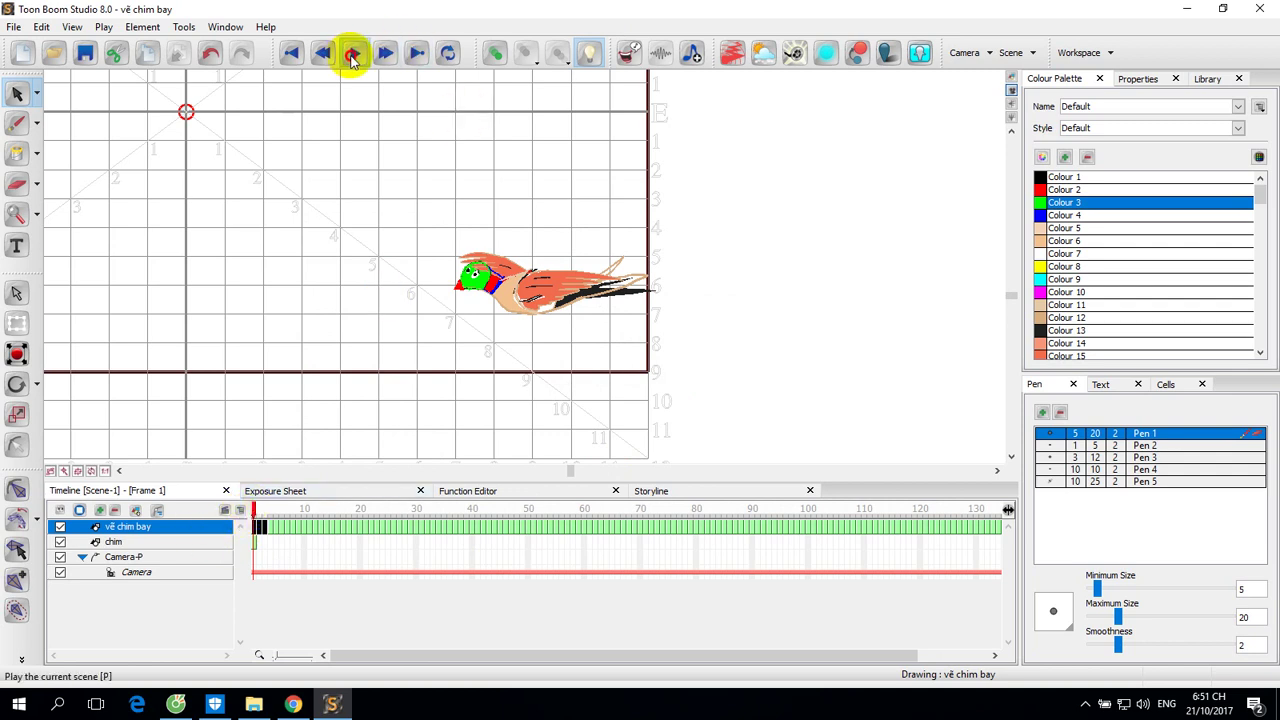
left_click(352, 57)
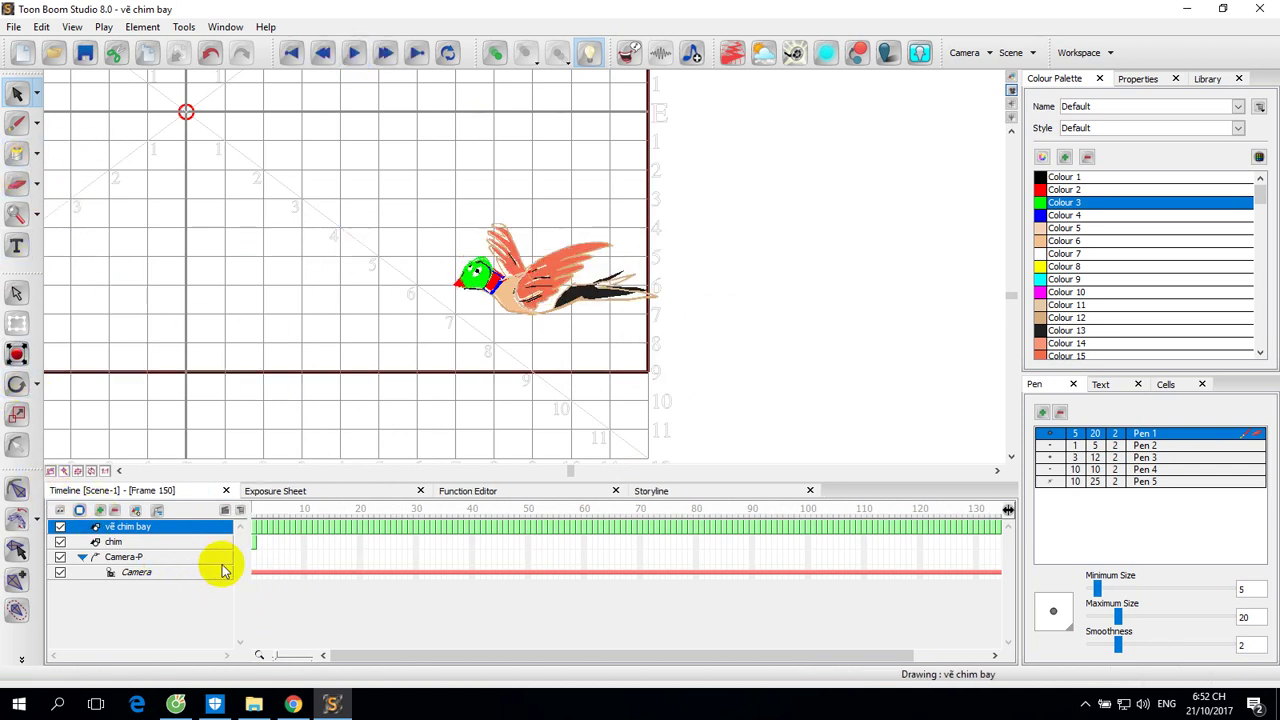
Delete the frame 1 drawing from the chim element.
left_click(255, 548)
right_click(256, 549)
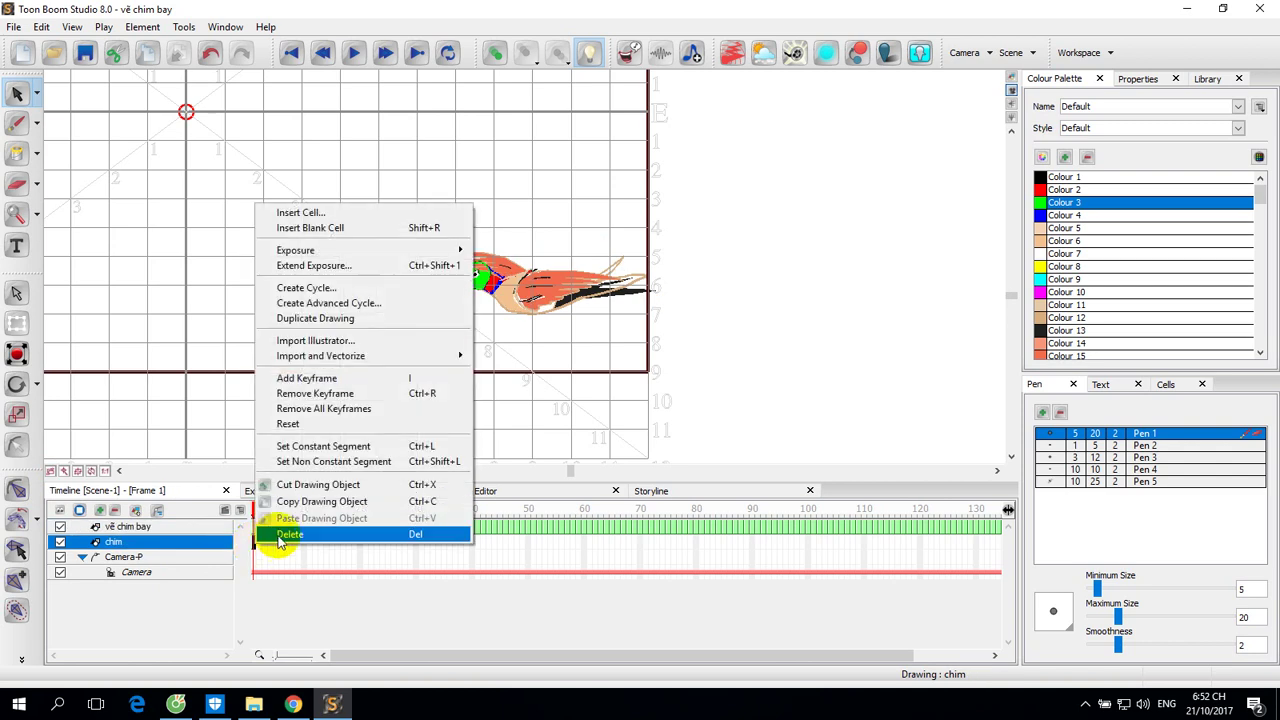
left_click(289, 534)
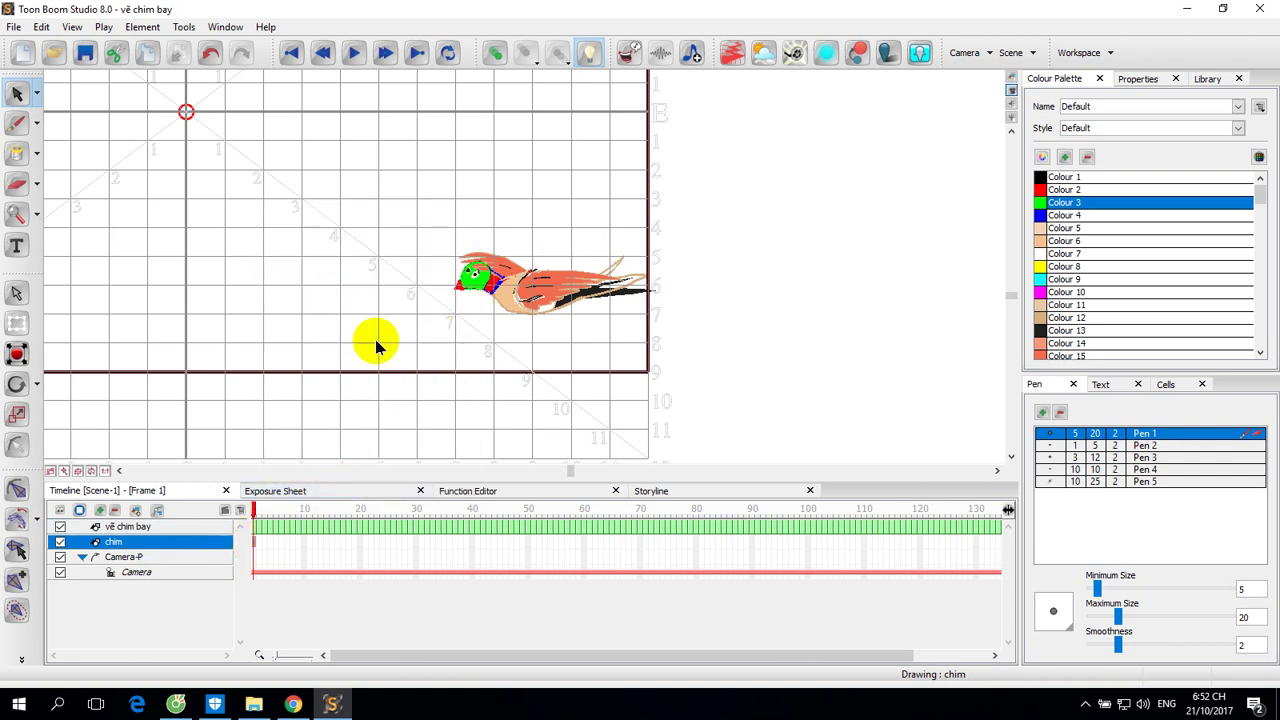
Record a flight path for the vẽ chim bay bird from frame 1 with Instant Motion and play the whole scene in a loop.
left_click(255, 531)
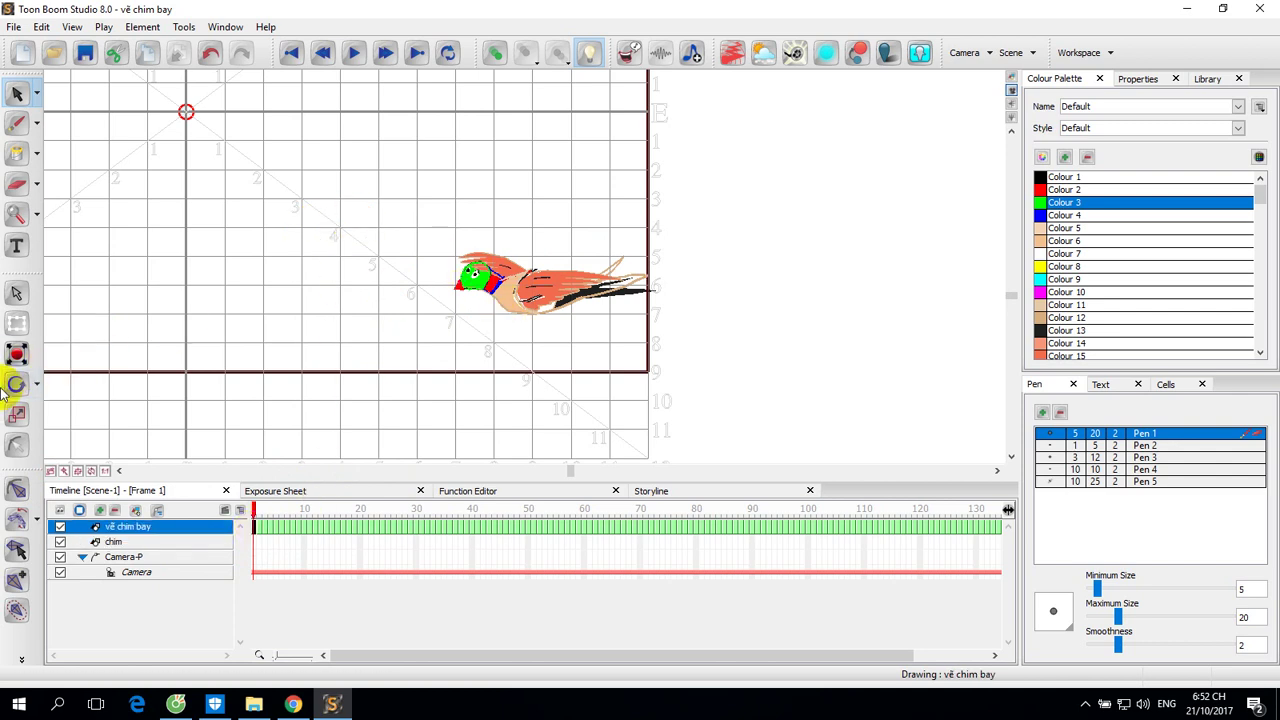
left_click(17, 355)
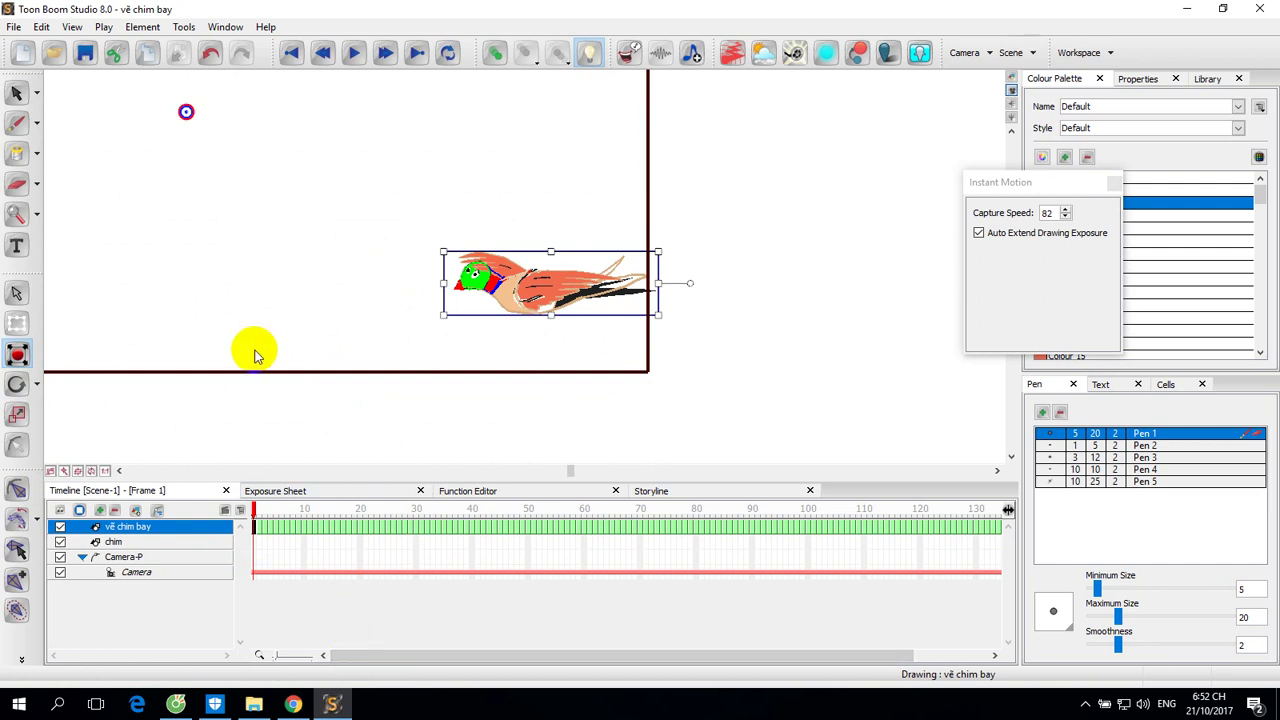
mouse_move(243, 262)
left_mouse_down()
mouse_move(563, 377)
mouse_move(582, 435)
mouse_move(503, 377)
mouse_move(651, 377)
mouse_move(735, 397)
left_mouse_up()
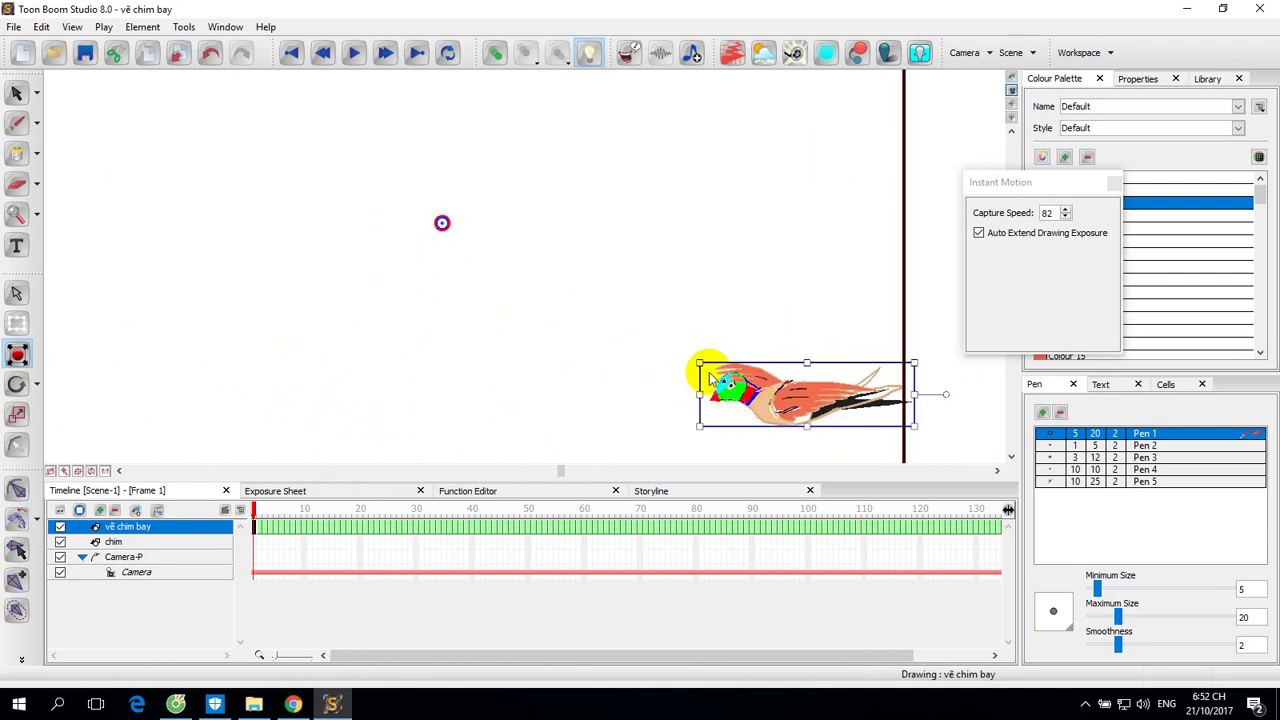
left_click_drag(697, 355, 822, 393)
left_click_drag(921, 433, 833, 455)
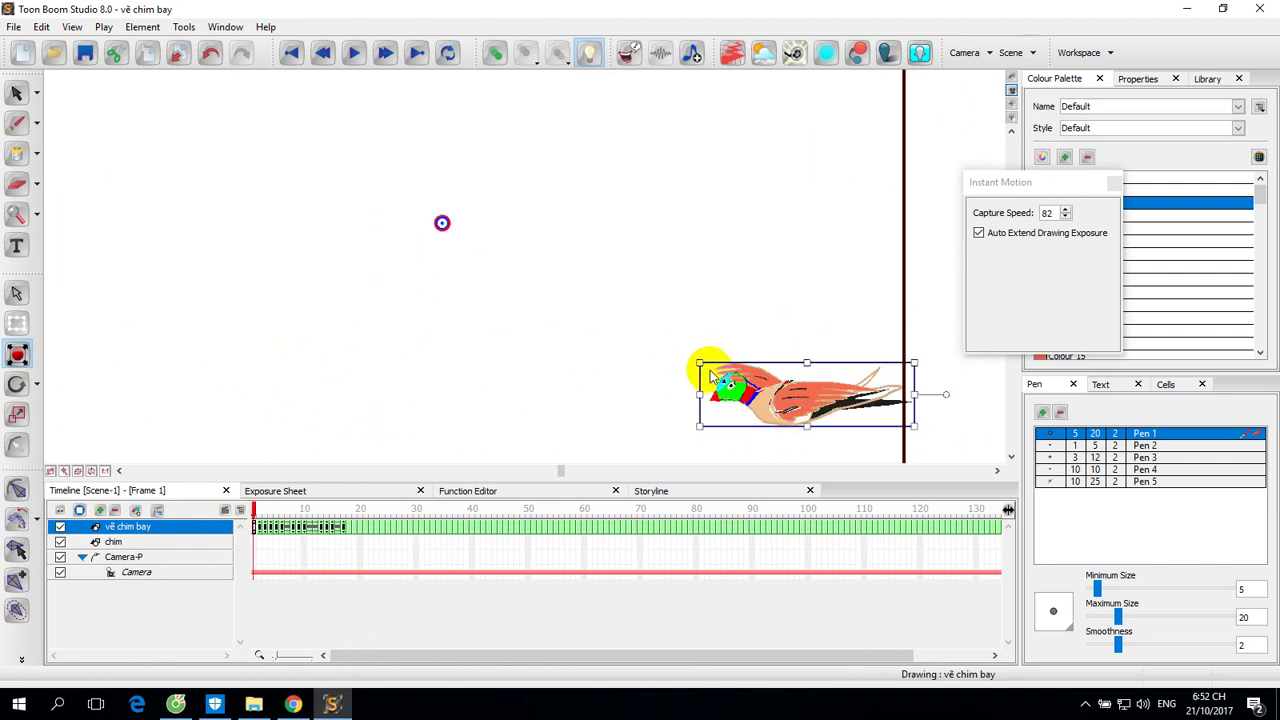
mouse_move(745, 388)
left_mouse_down()
mouse_move(662, 180)
mouse_move(603, 135)
mouse_move(533, 122)
mouse_move(316, 132)
mouse_move(238, 174)
mouse_move(222, 224)
mouse_move(237, 254)
mouse_move(307, 298)
mouse_move(440, 328)
mouse_move(355, 354)
mouse_move(164, 344)
mouse_move(113, 258)
mouse_move(101, 147)
mouse_move(158, 128)
mouse_move(250, 128)
mouse_move(462, 226)
mouse_move(486, 247)
mouse_move(484, 276)
mouse_move(443, 375)
left_mouse_up()
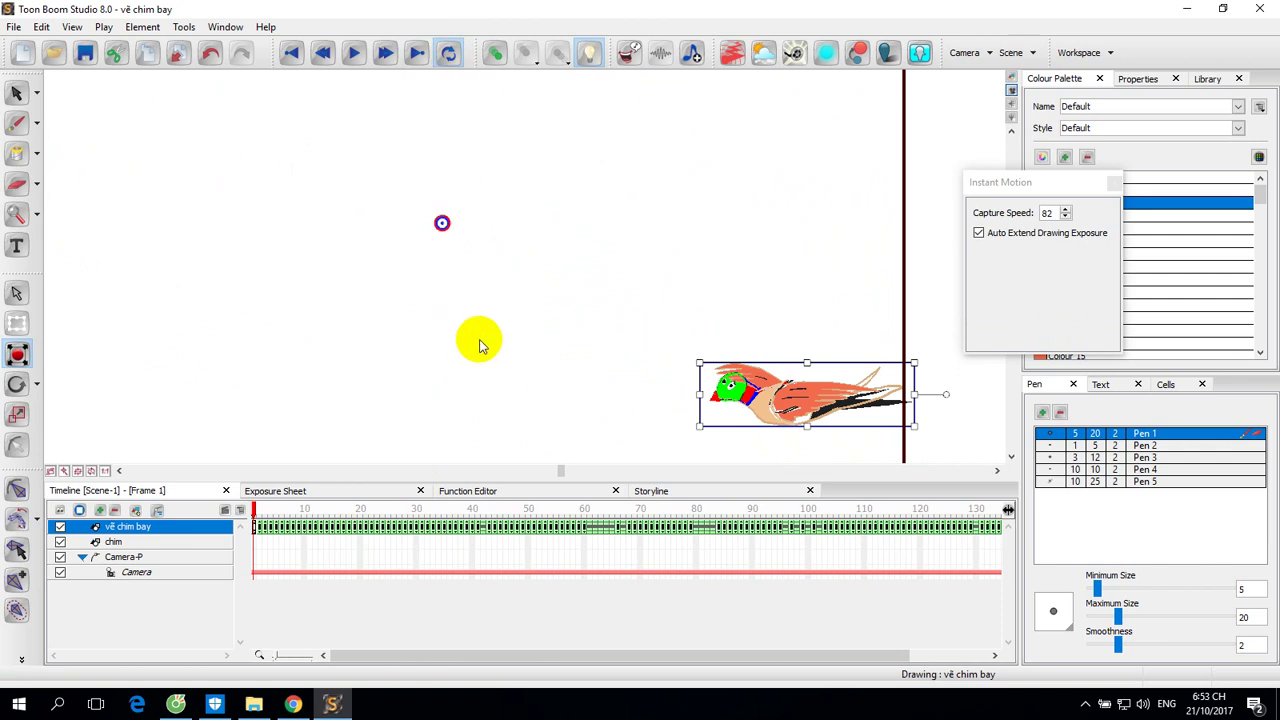
key("shift+m")
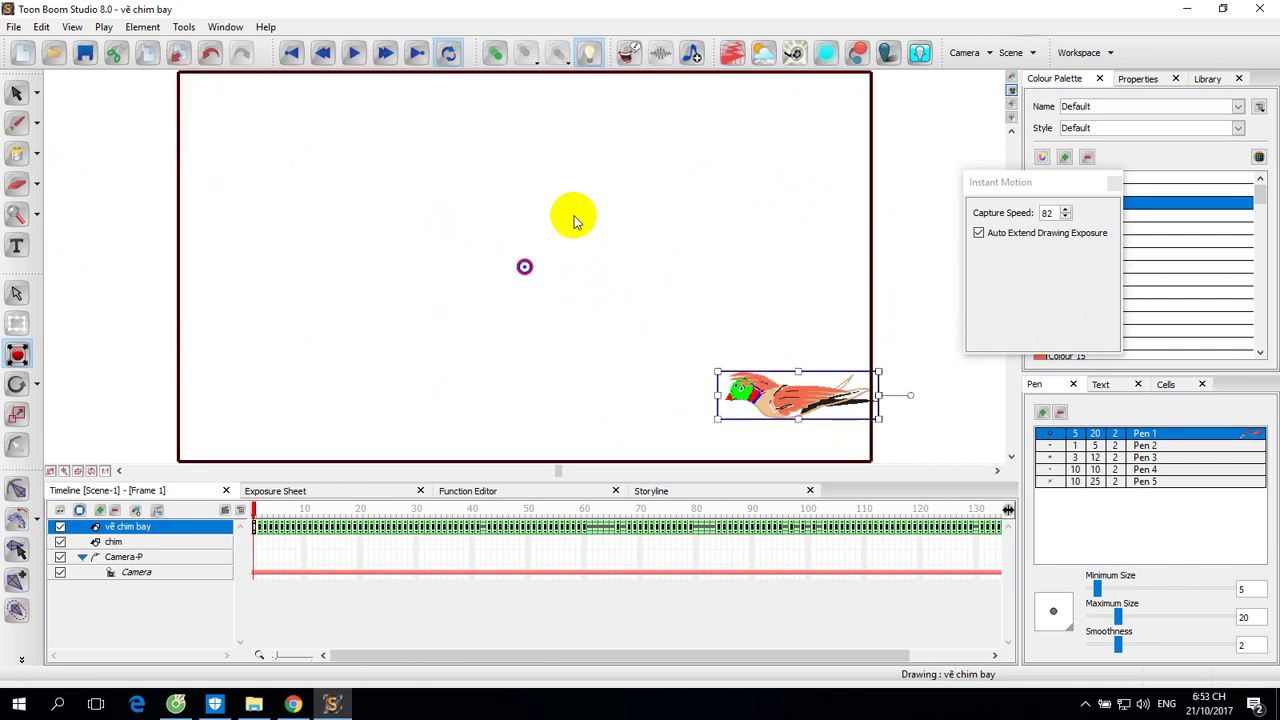
left_click(350, 56)
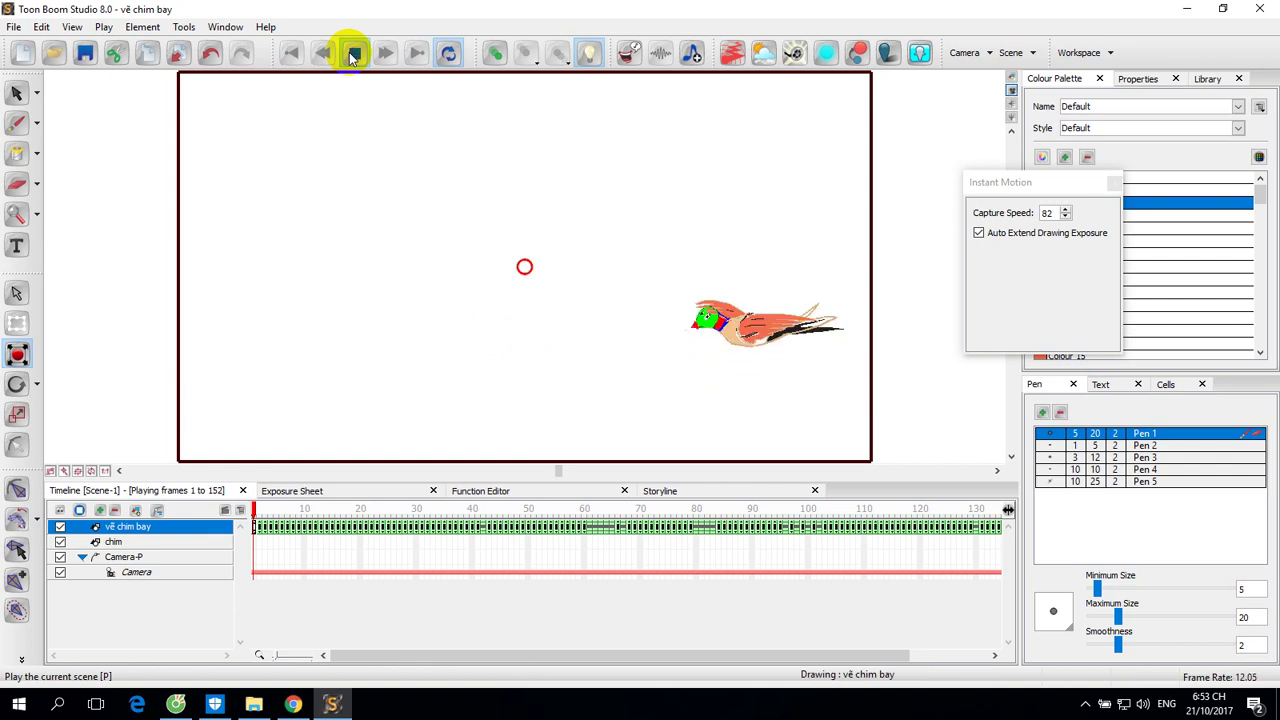